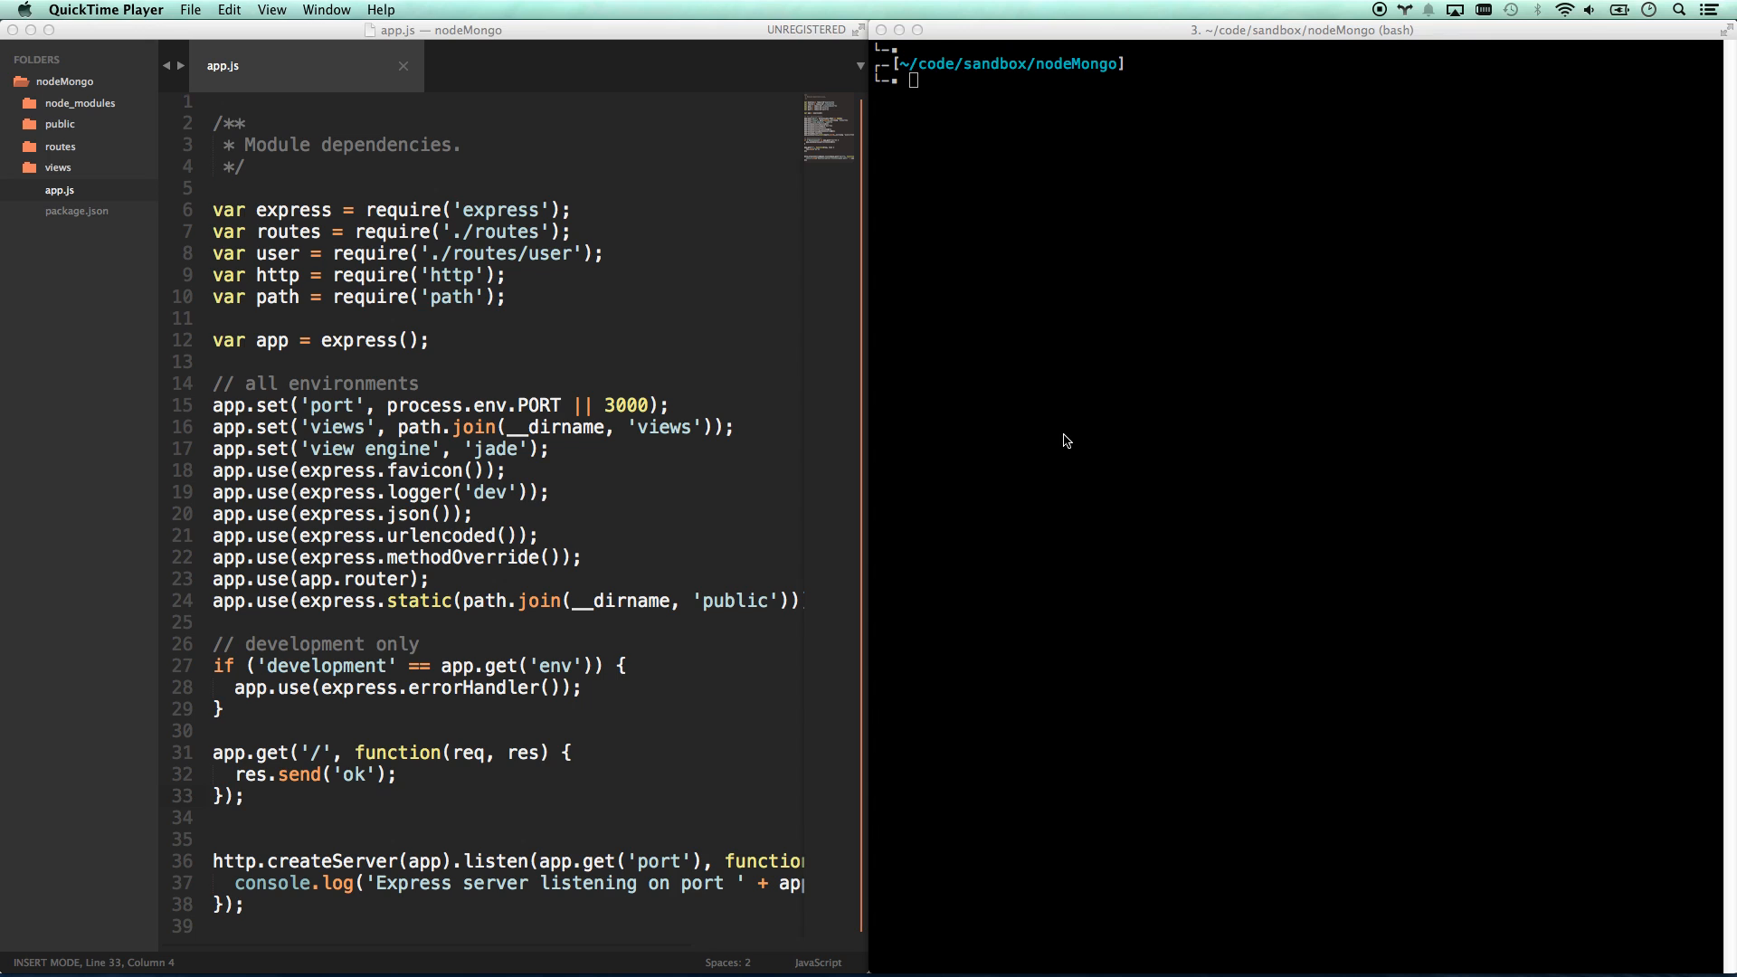
# - Review the default '/' route sending ok in app.js
pyautogui.press('super+Tab')
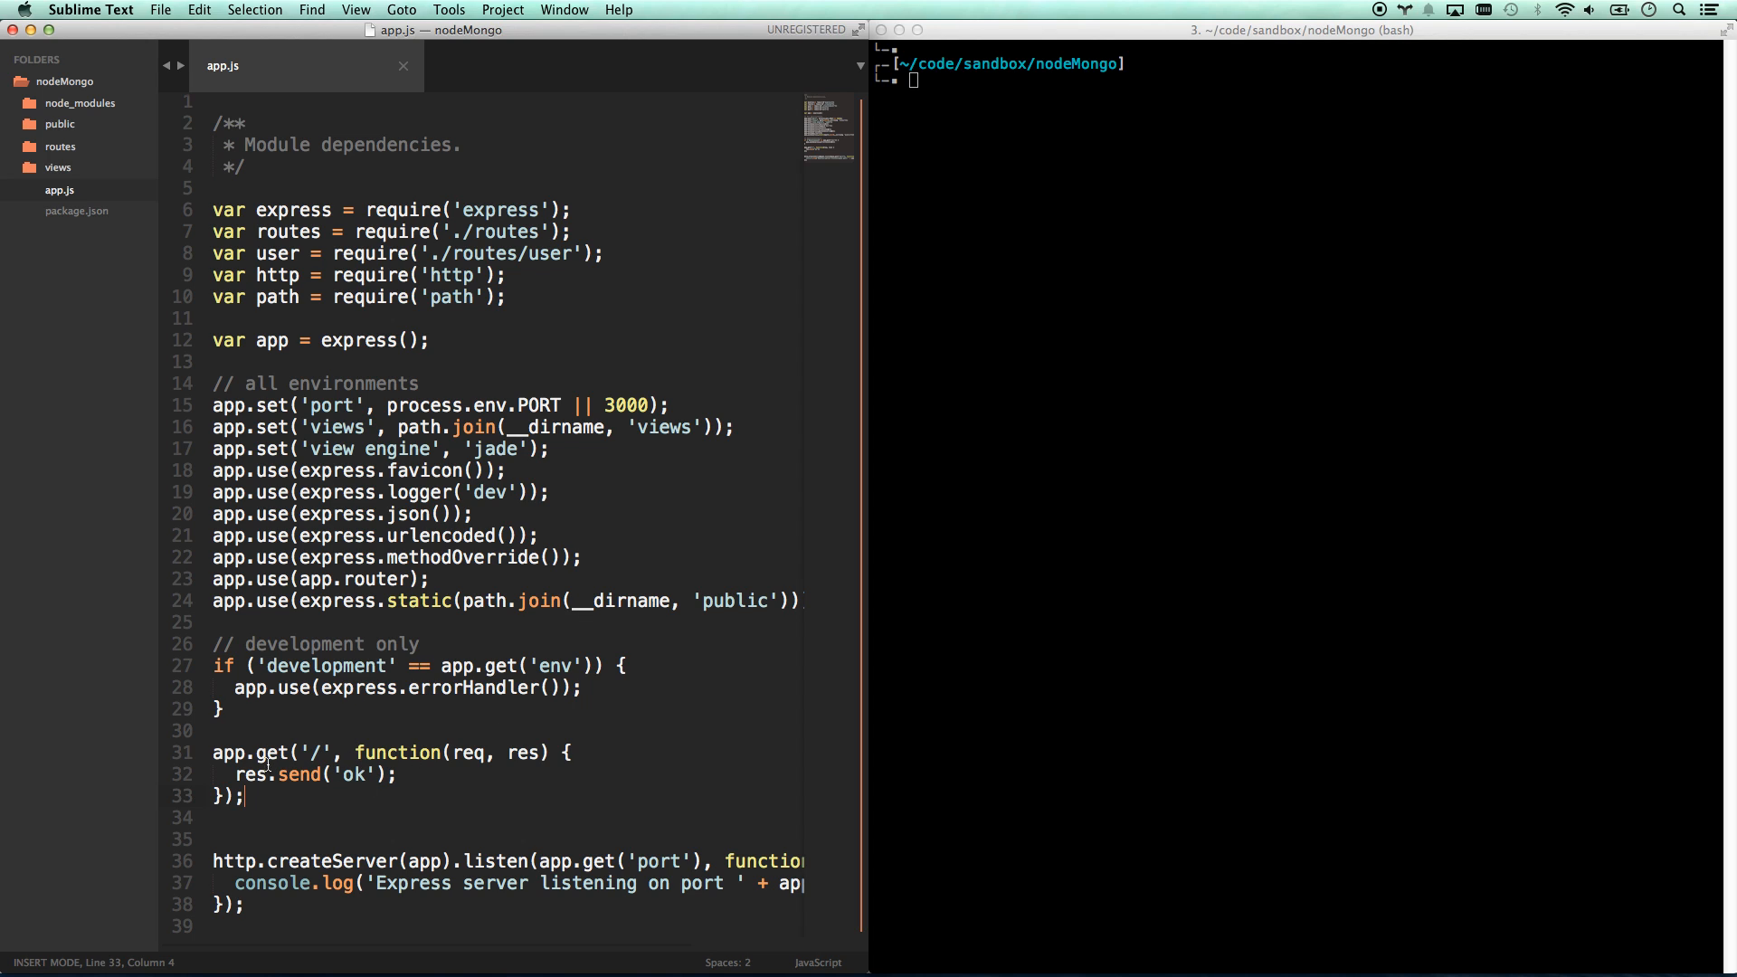
pyautogui.moveTo(214, 755); pyautogui.dragTo(261, 797)
pyautogui.click(262, 797)
# - Install mongoose with npm, start app.js under nodemon, and check localhost:3000 shows ok
pyautogui.click(1093, 237)
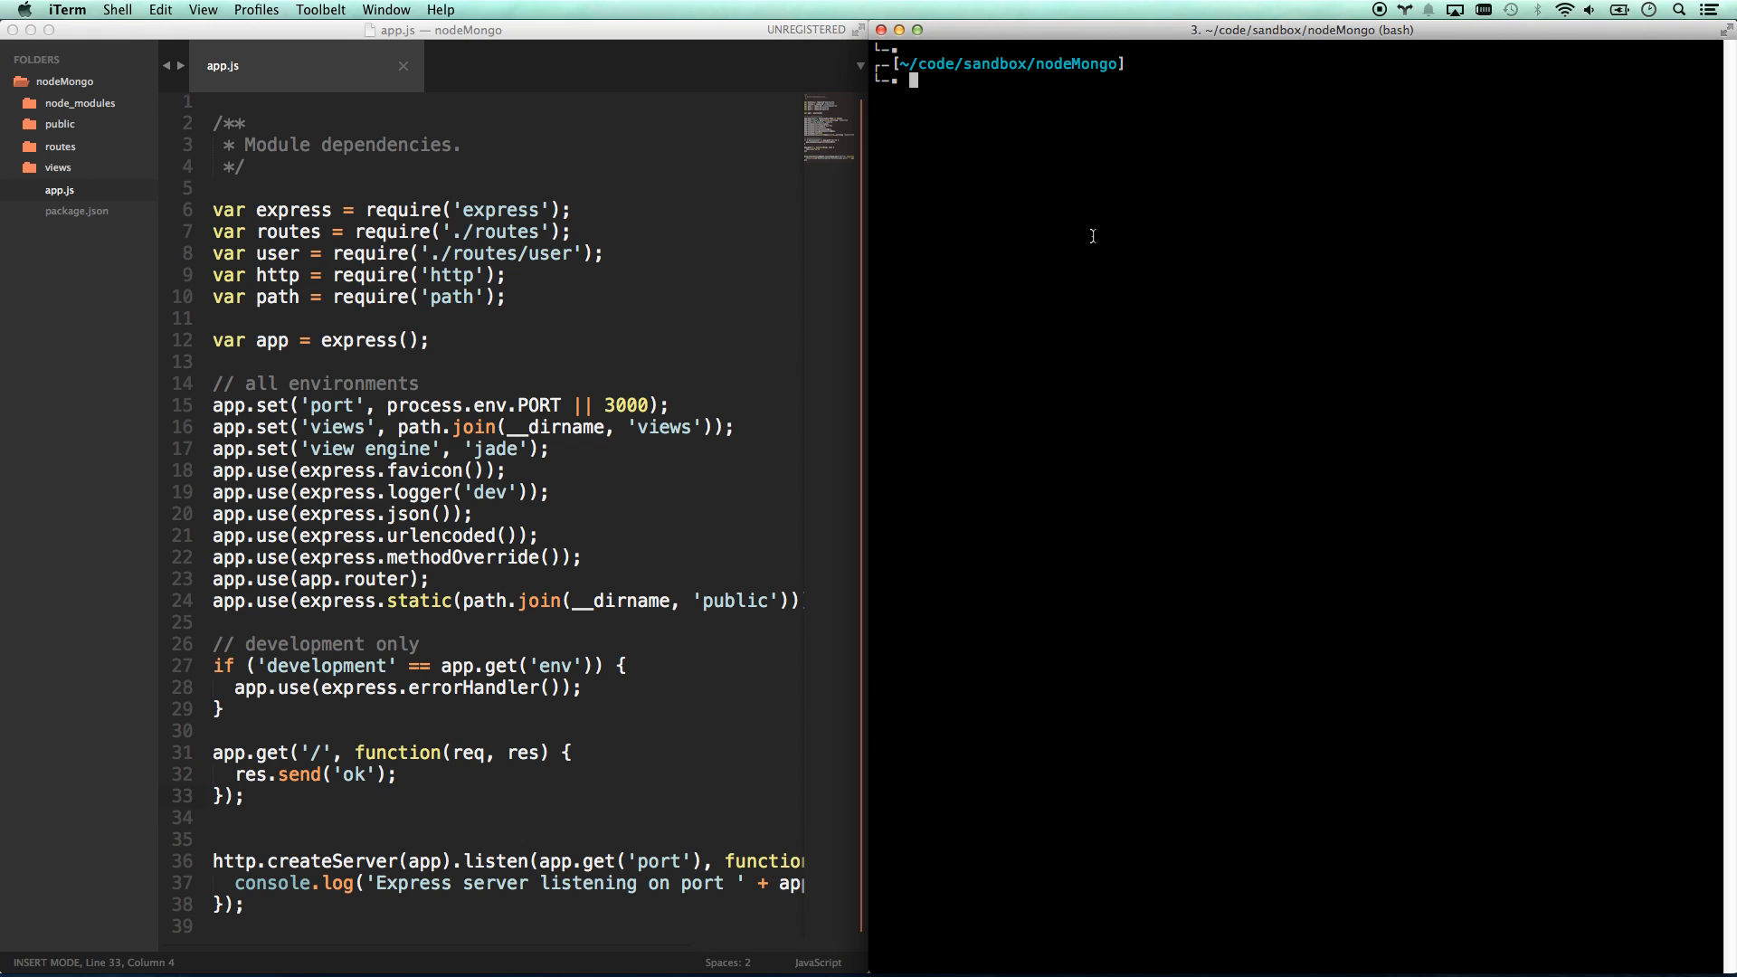
pyautogui.write('npm ')
pyautogui.write('install -S')
pyautogui.write(' mongo')
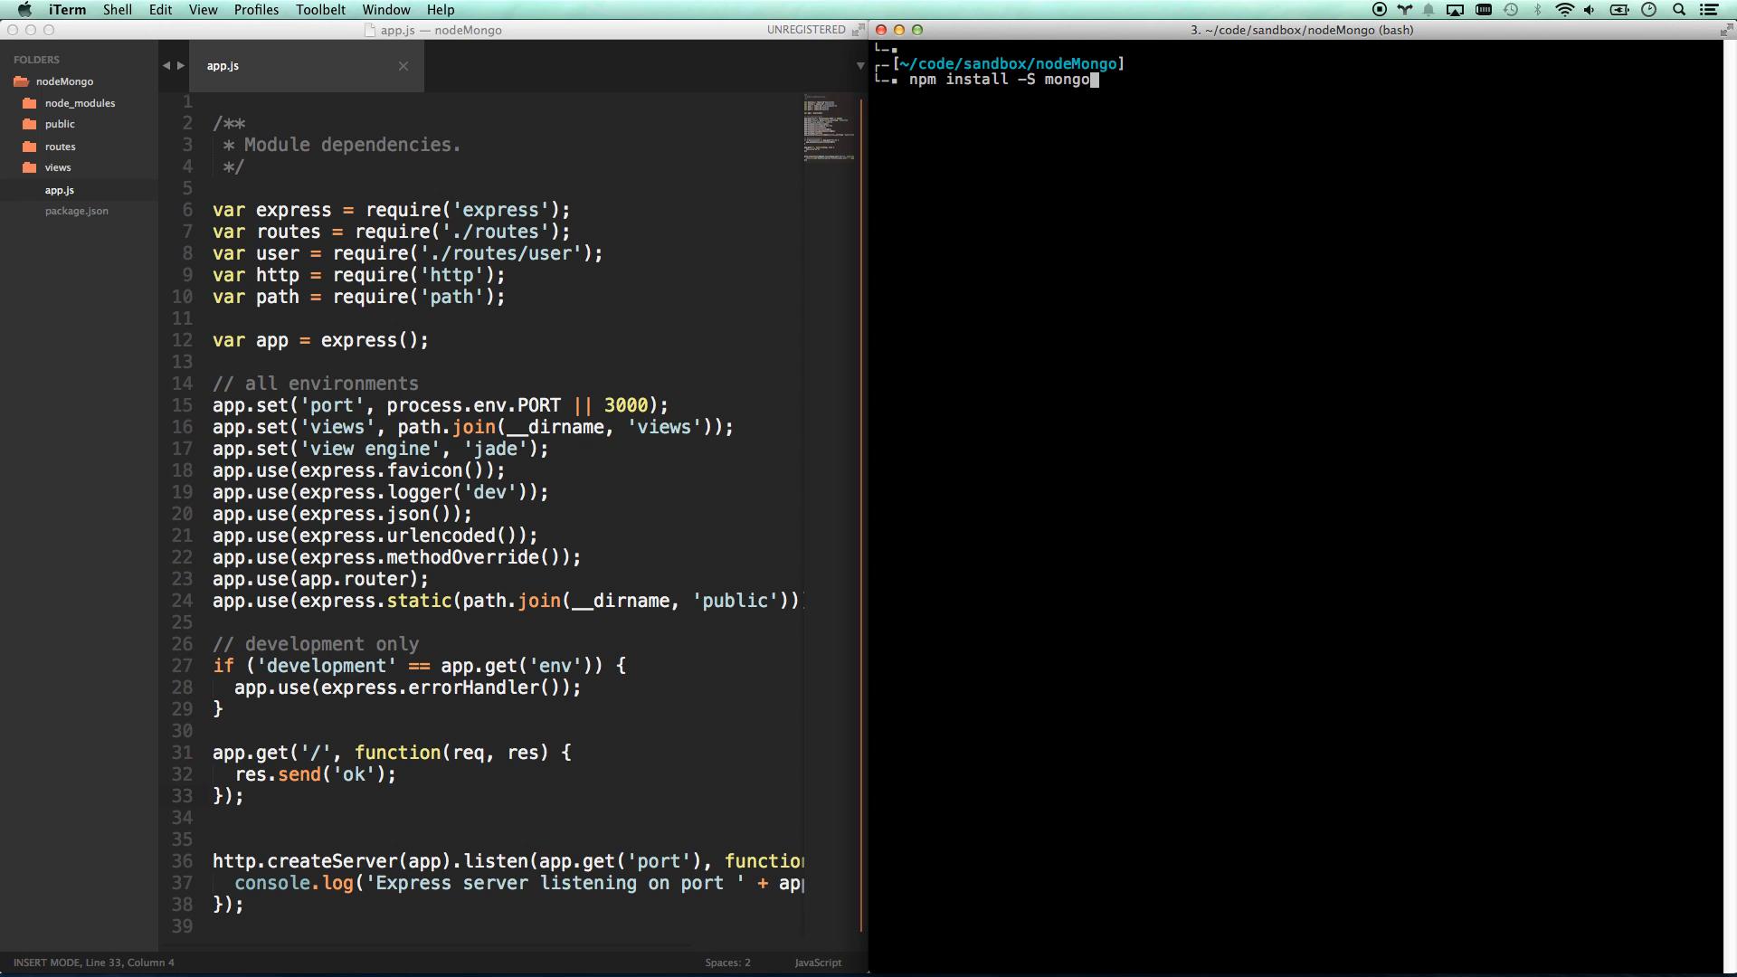
pyautogui.write('ose')
pyautogui.press('Return')
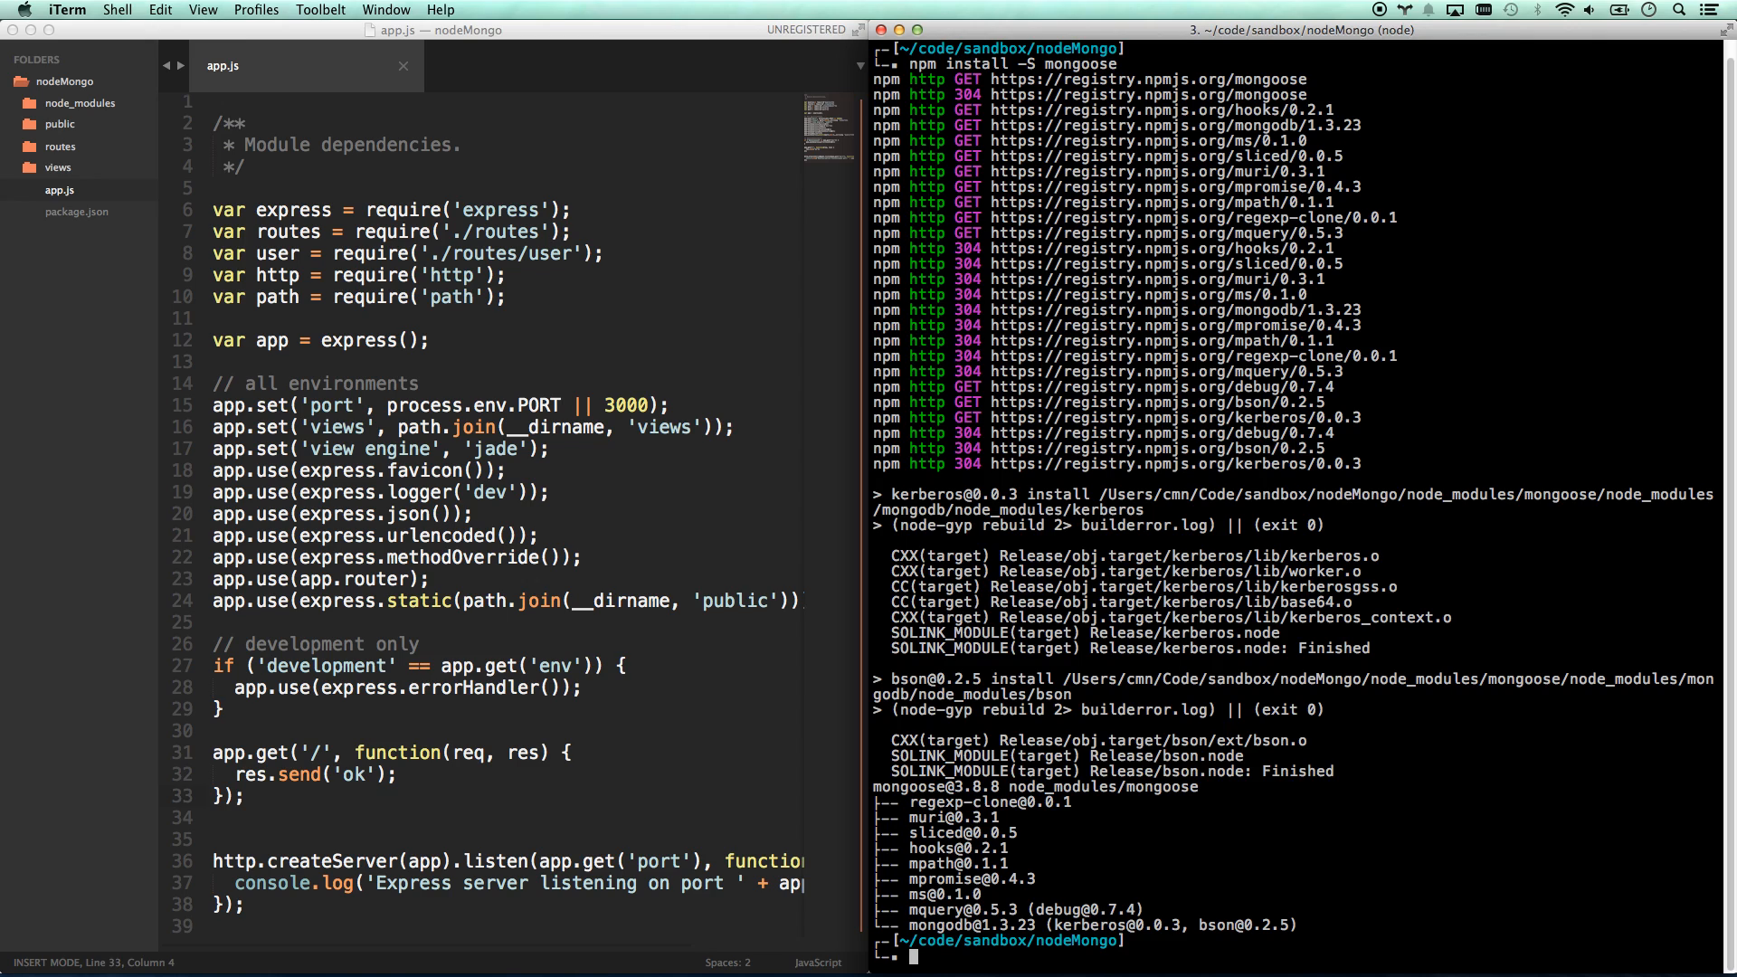
pyautogui.write('nodem')
pyautogui.write('on app.js')
pyautogui.press('Return')
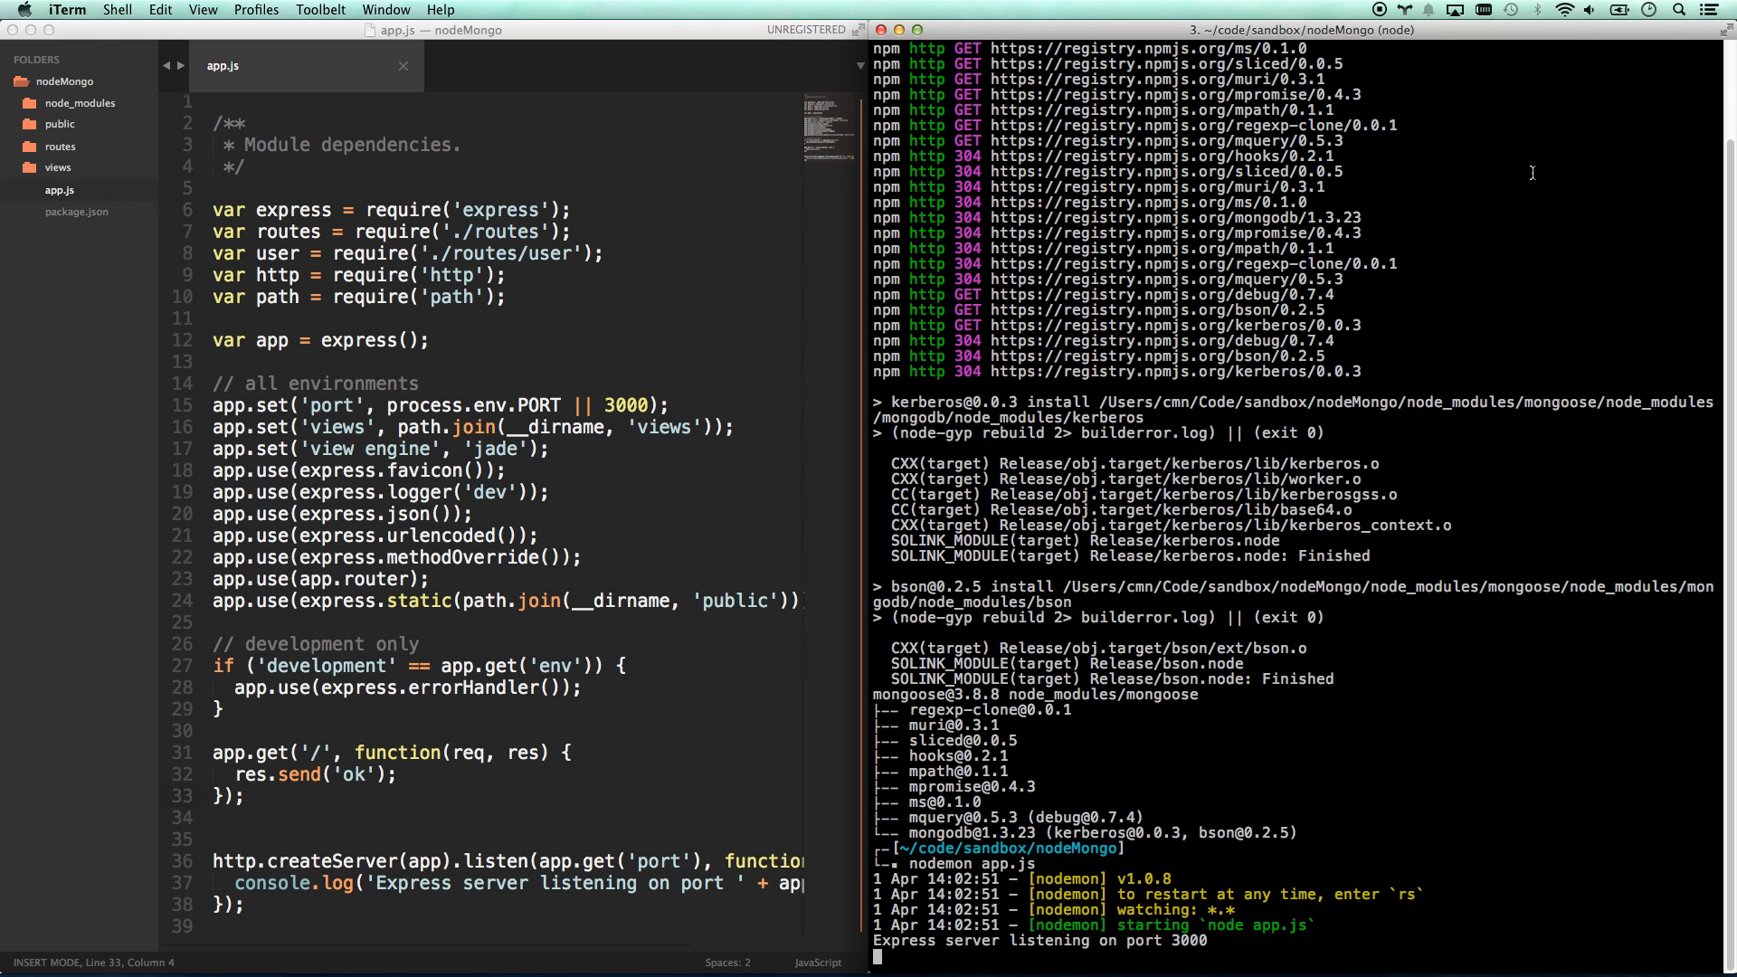
pyautogui.press('super+Tab')
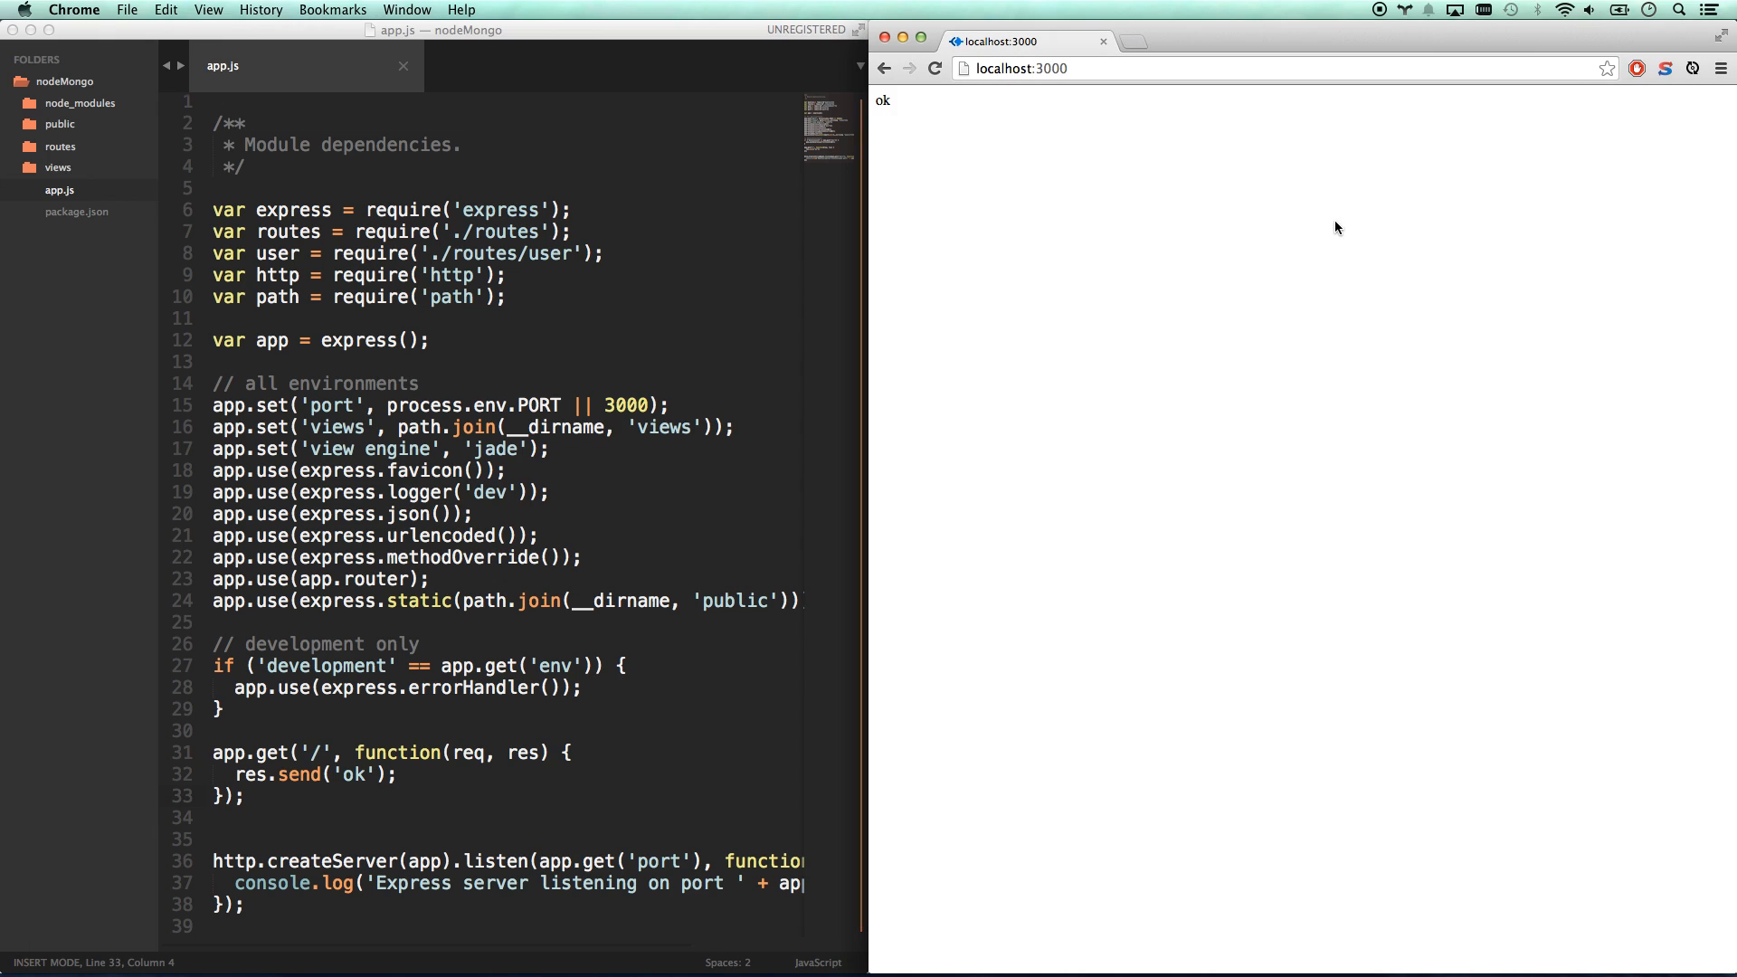
# - Confirm mongoose appears in node_modules and in package.json's dependencies
pyautogui.press('super+Tab')
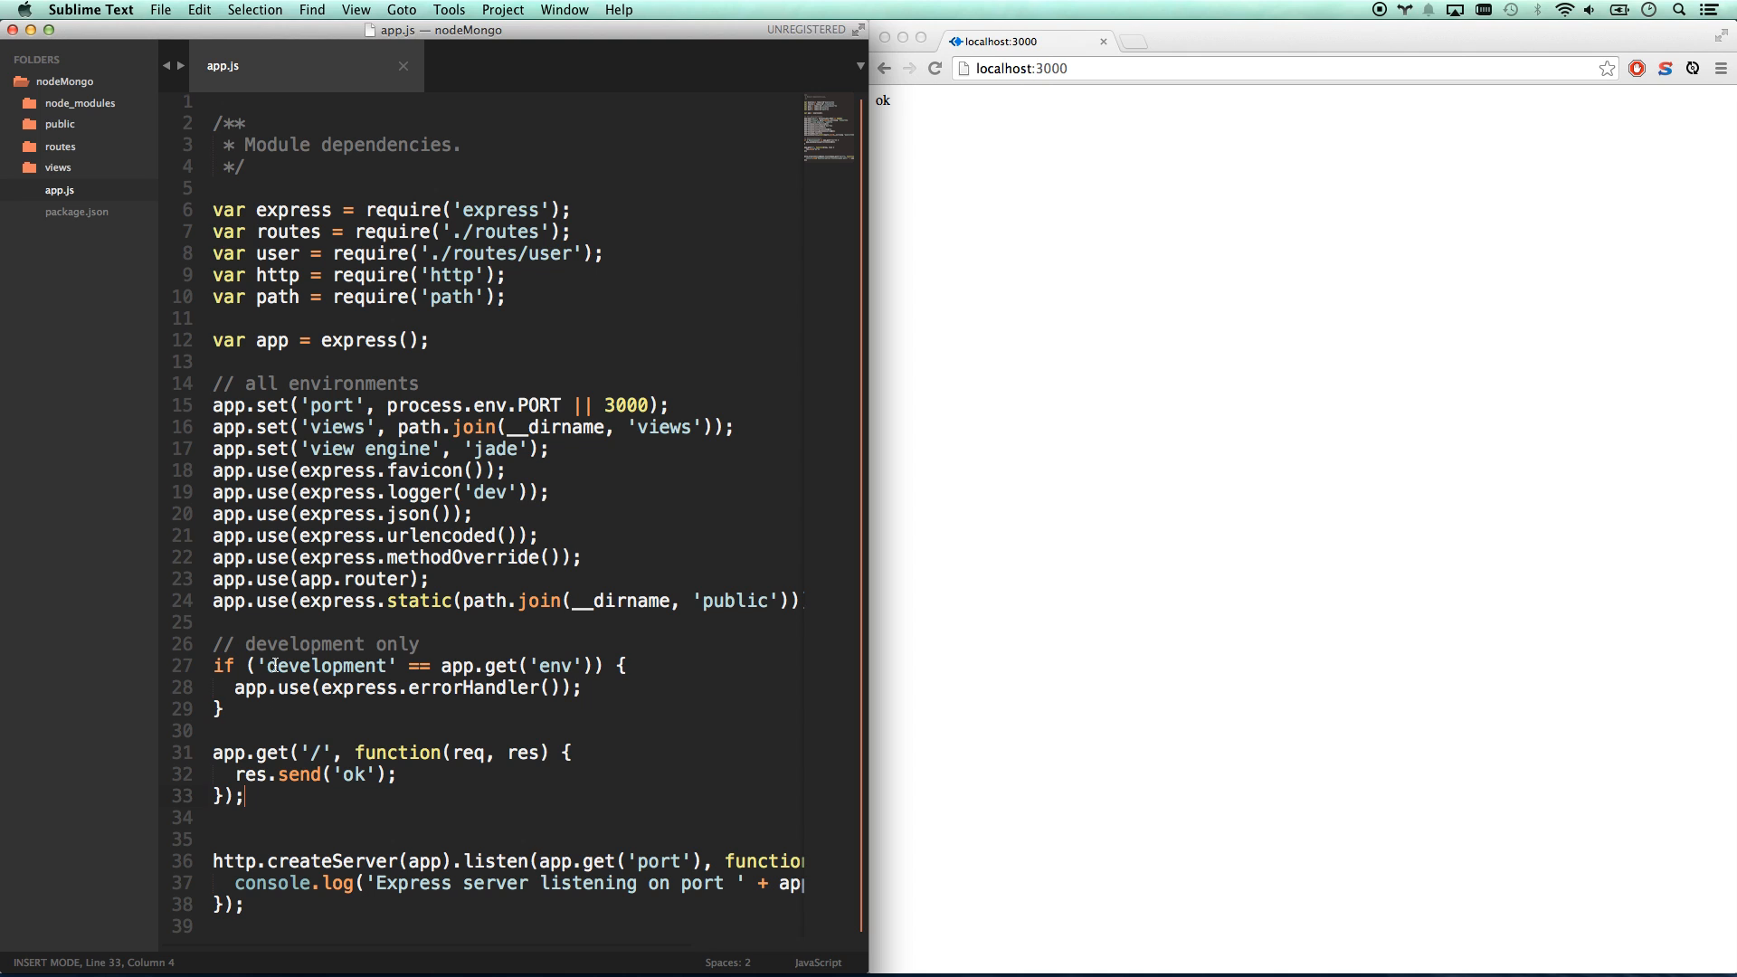
pyautogui.click(75, 104)
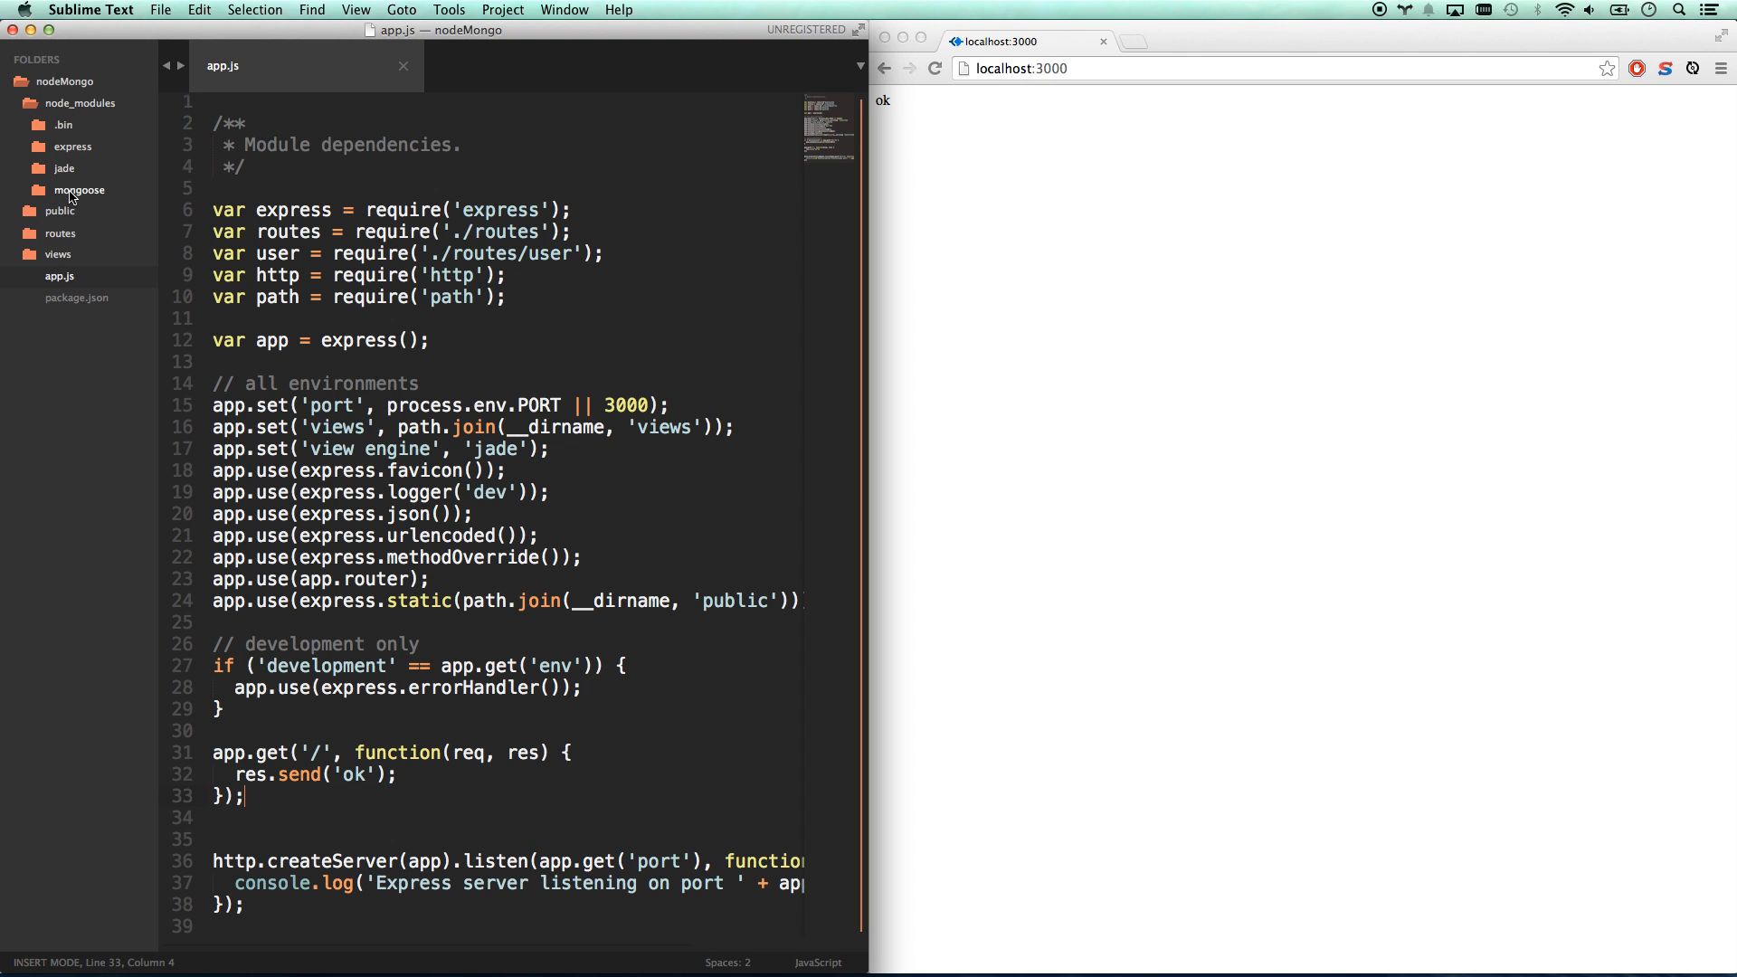
pyautogui.click(77, 103)
pyautogui.click(80, 211)
pyautogui.doubleClick(79, 210)
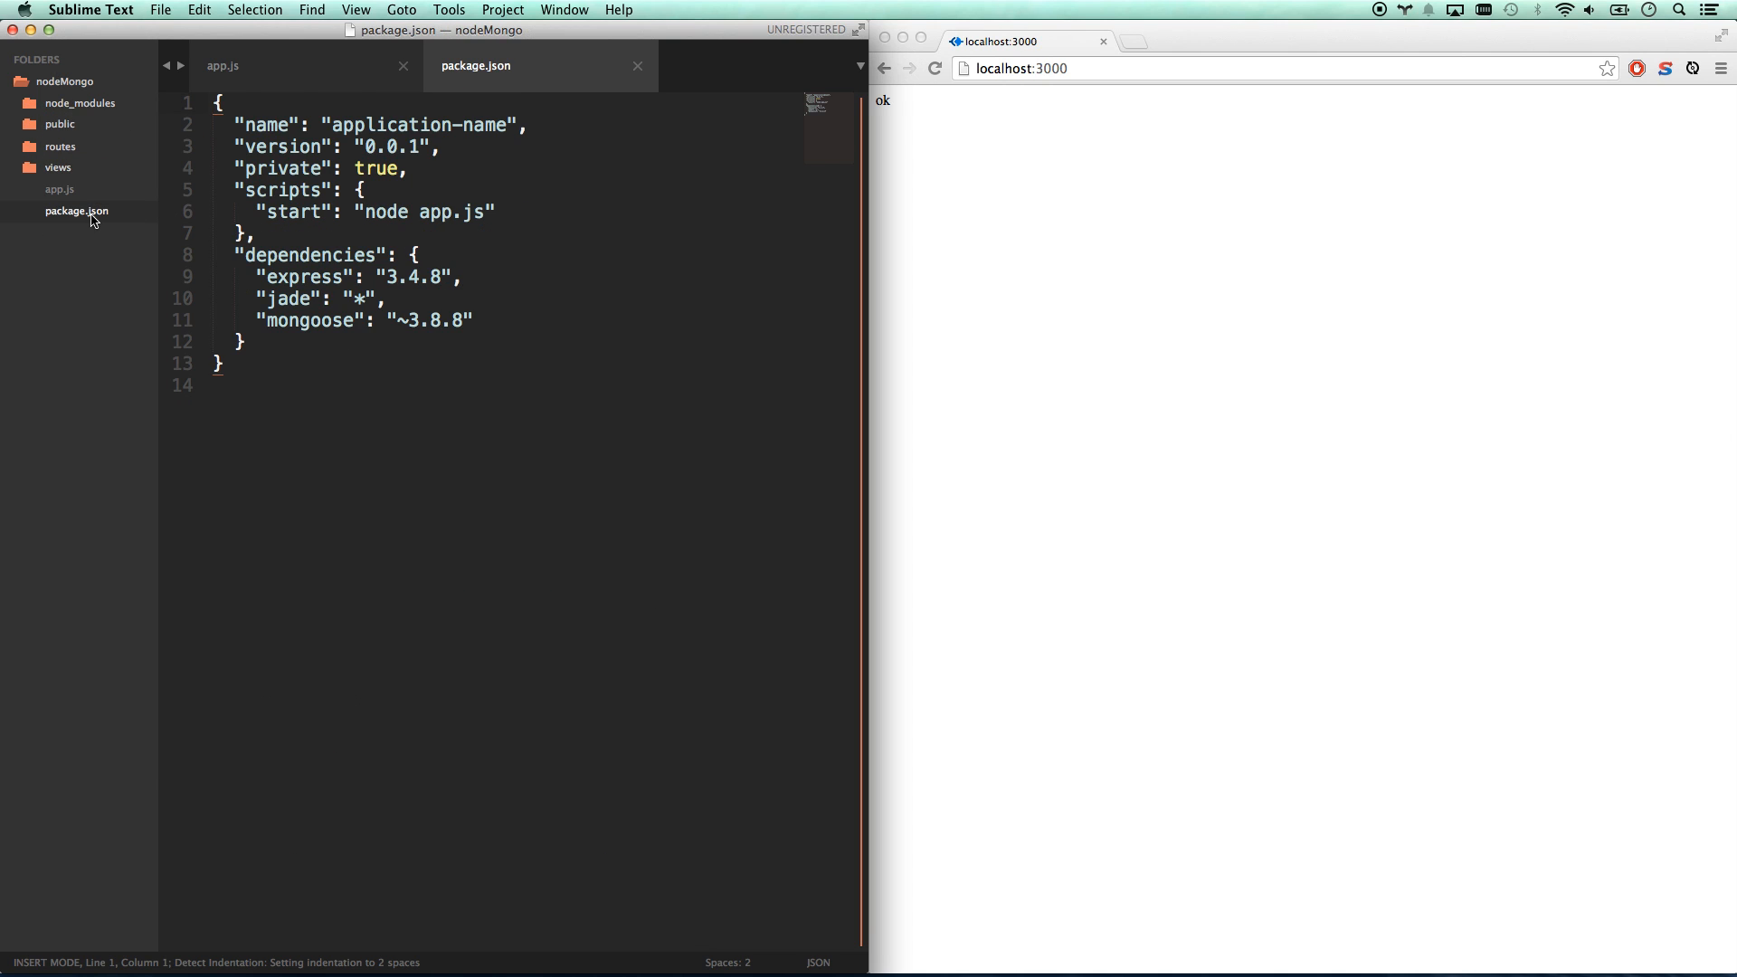
pyautogui.click(60, 189)
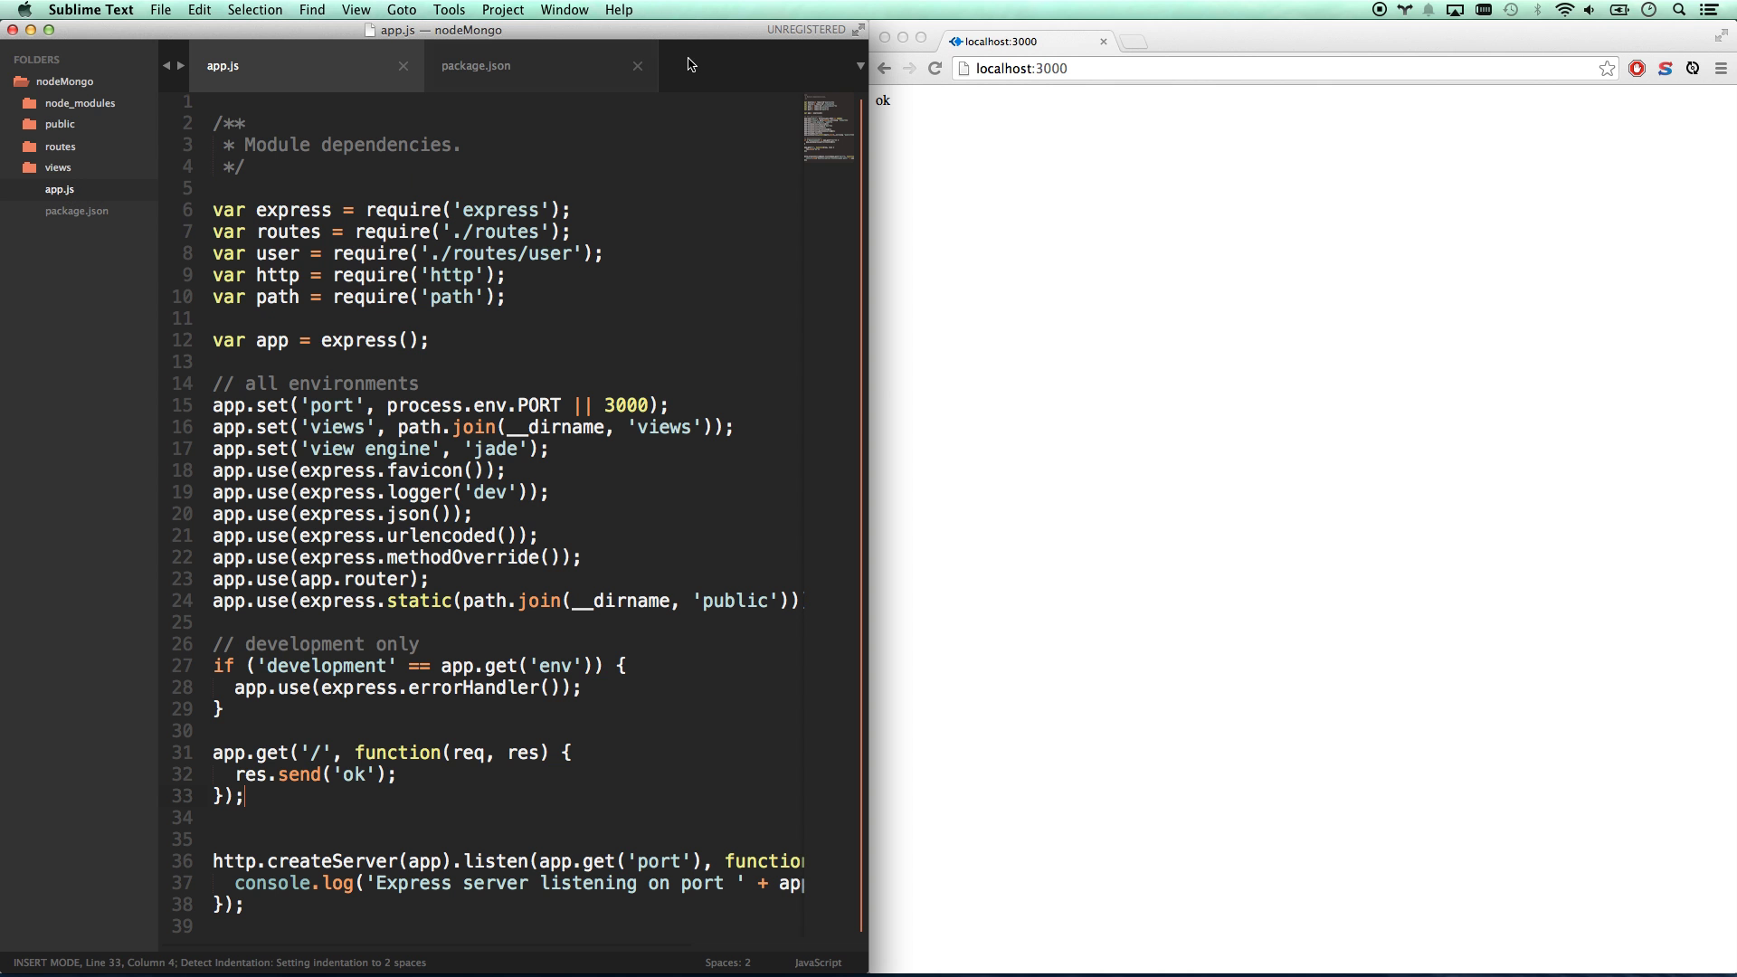
pyautogui.click(637, 65)
pyautogui.write('var')
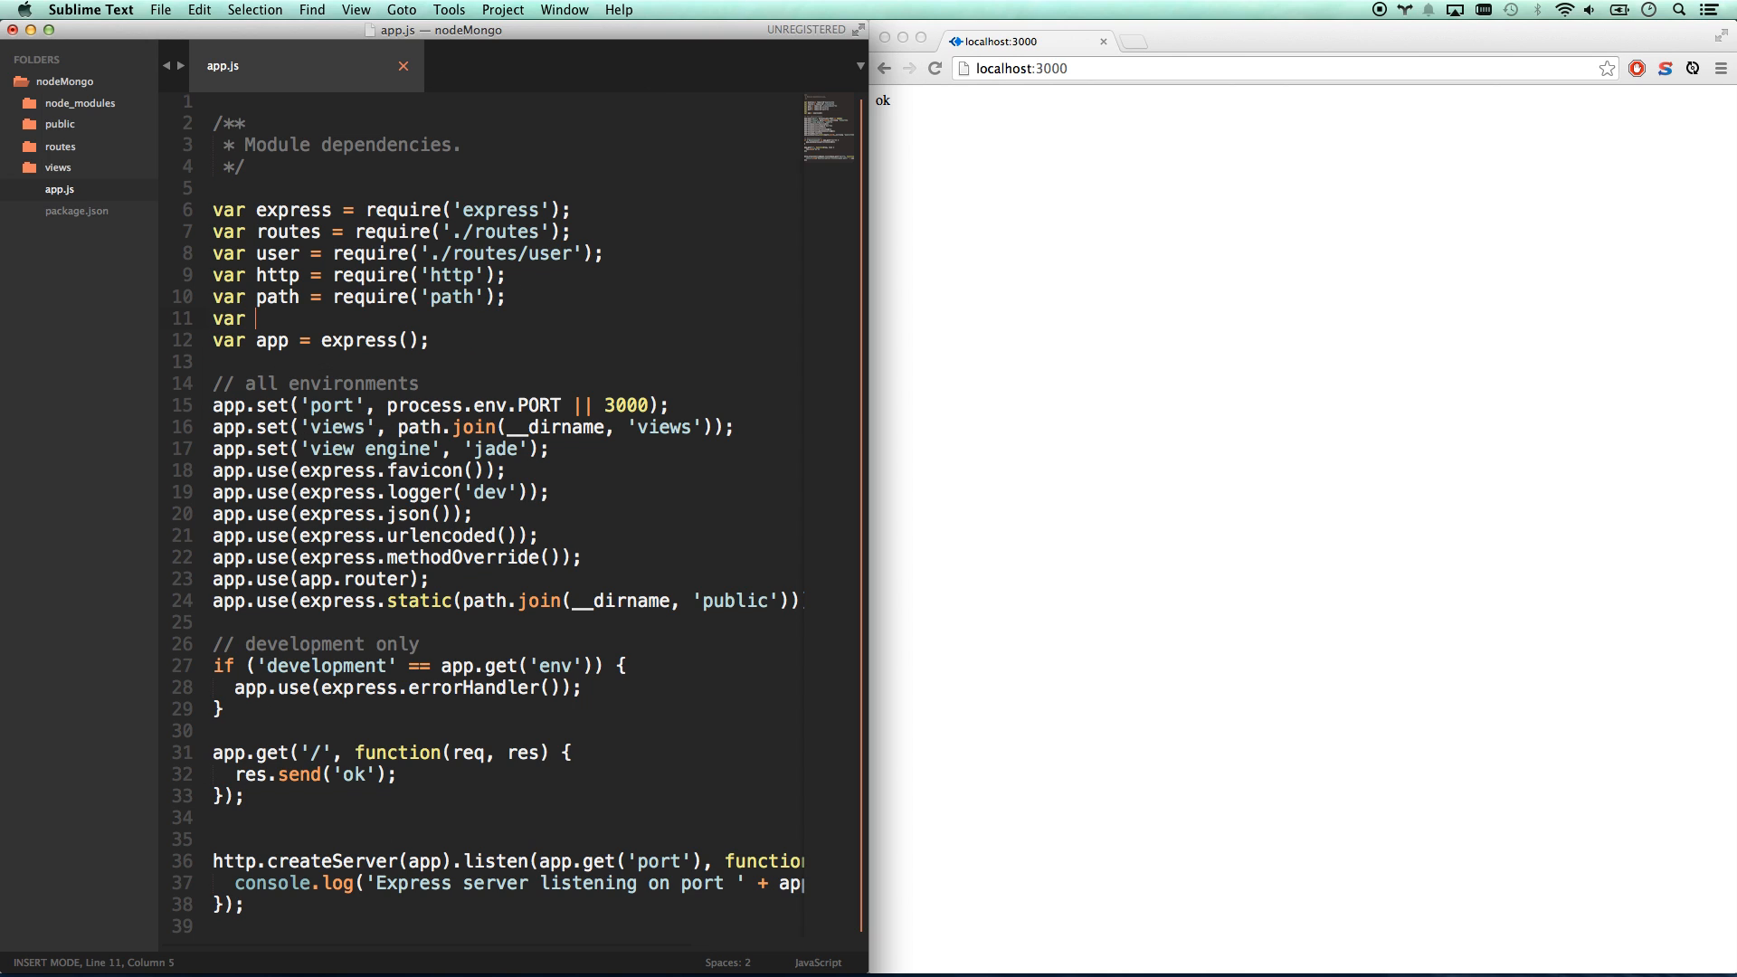
pyautogui.write(' mongooes')
# - Add var mongoose = require('mongoose'); on line 11 of app.js
pyautogui.press('BackSpace')
pyautogui.press('BackSpace')
pyautogui.write('se = requir')
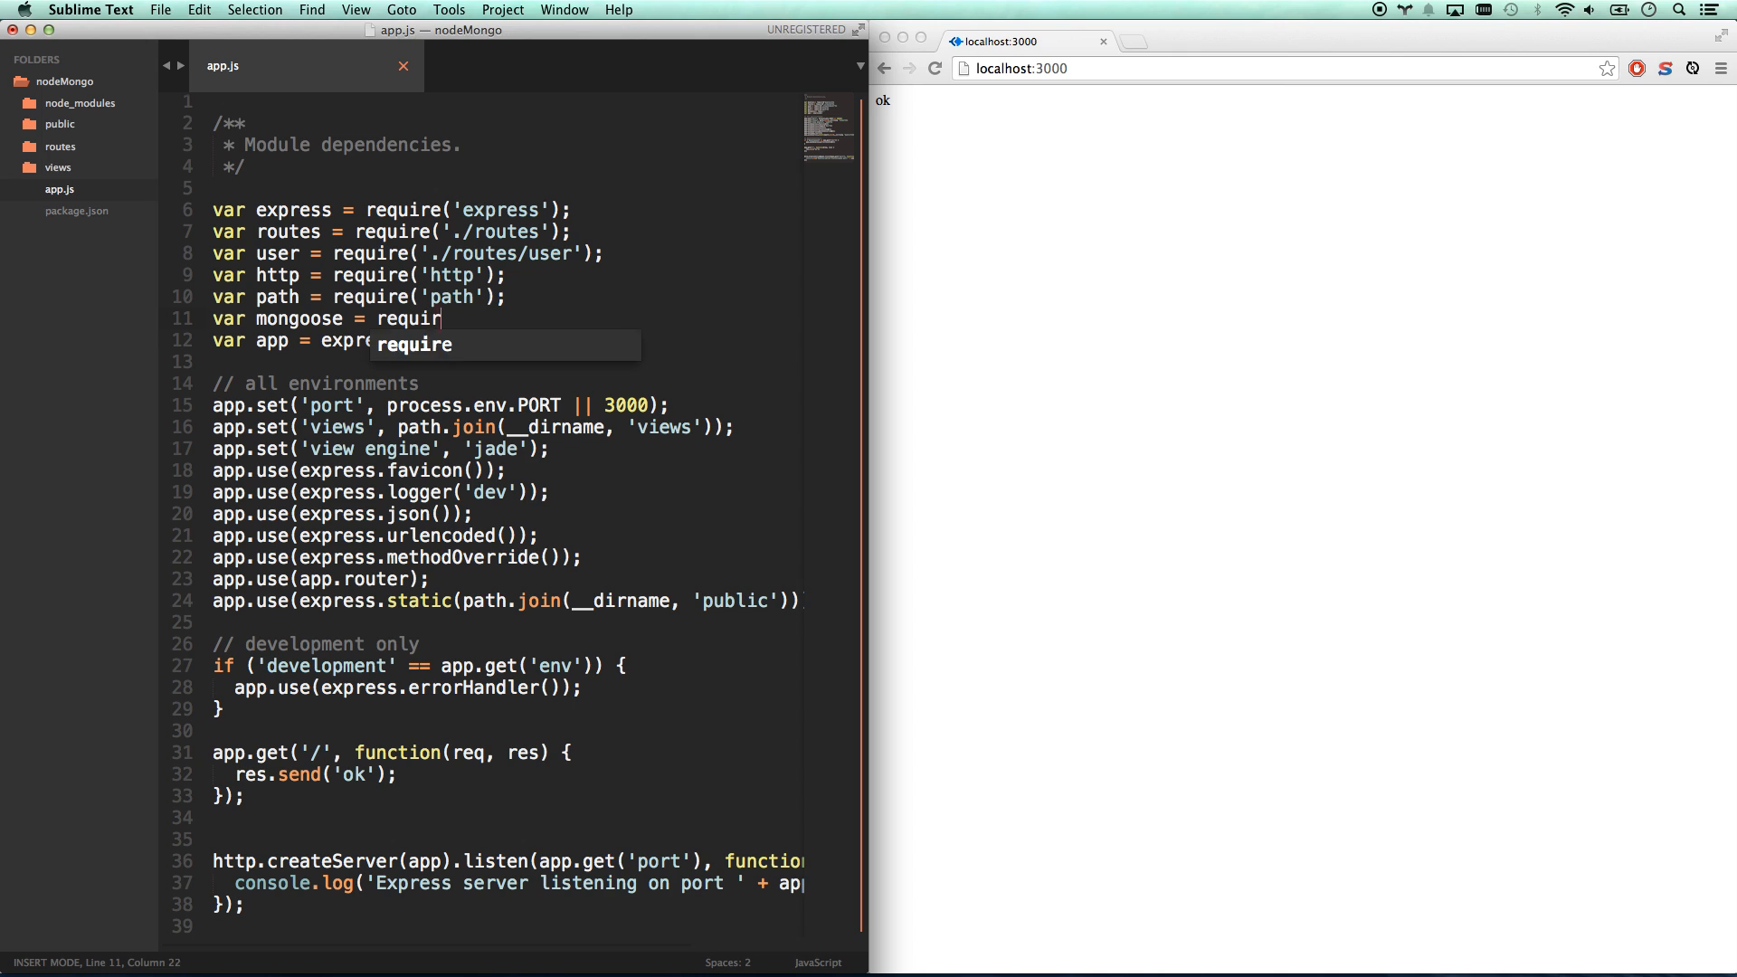
pyautogui.write("e('mongoose")
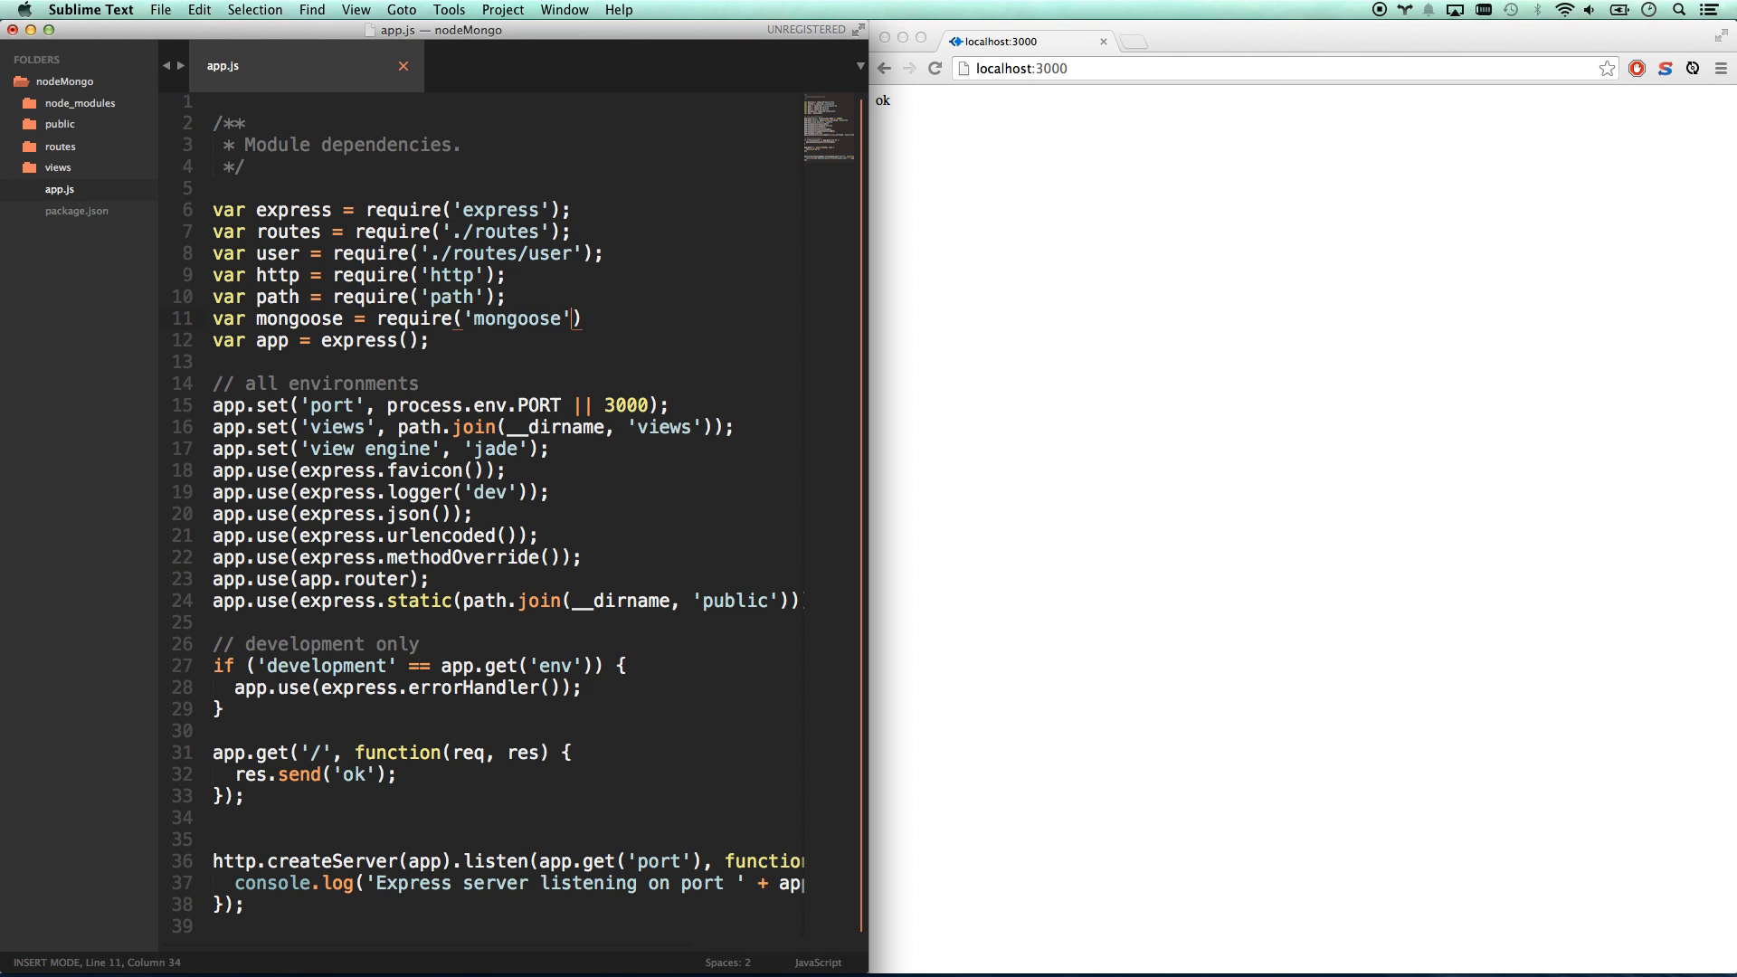
pyautogui.write("');")
pyautogui.press('Return')
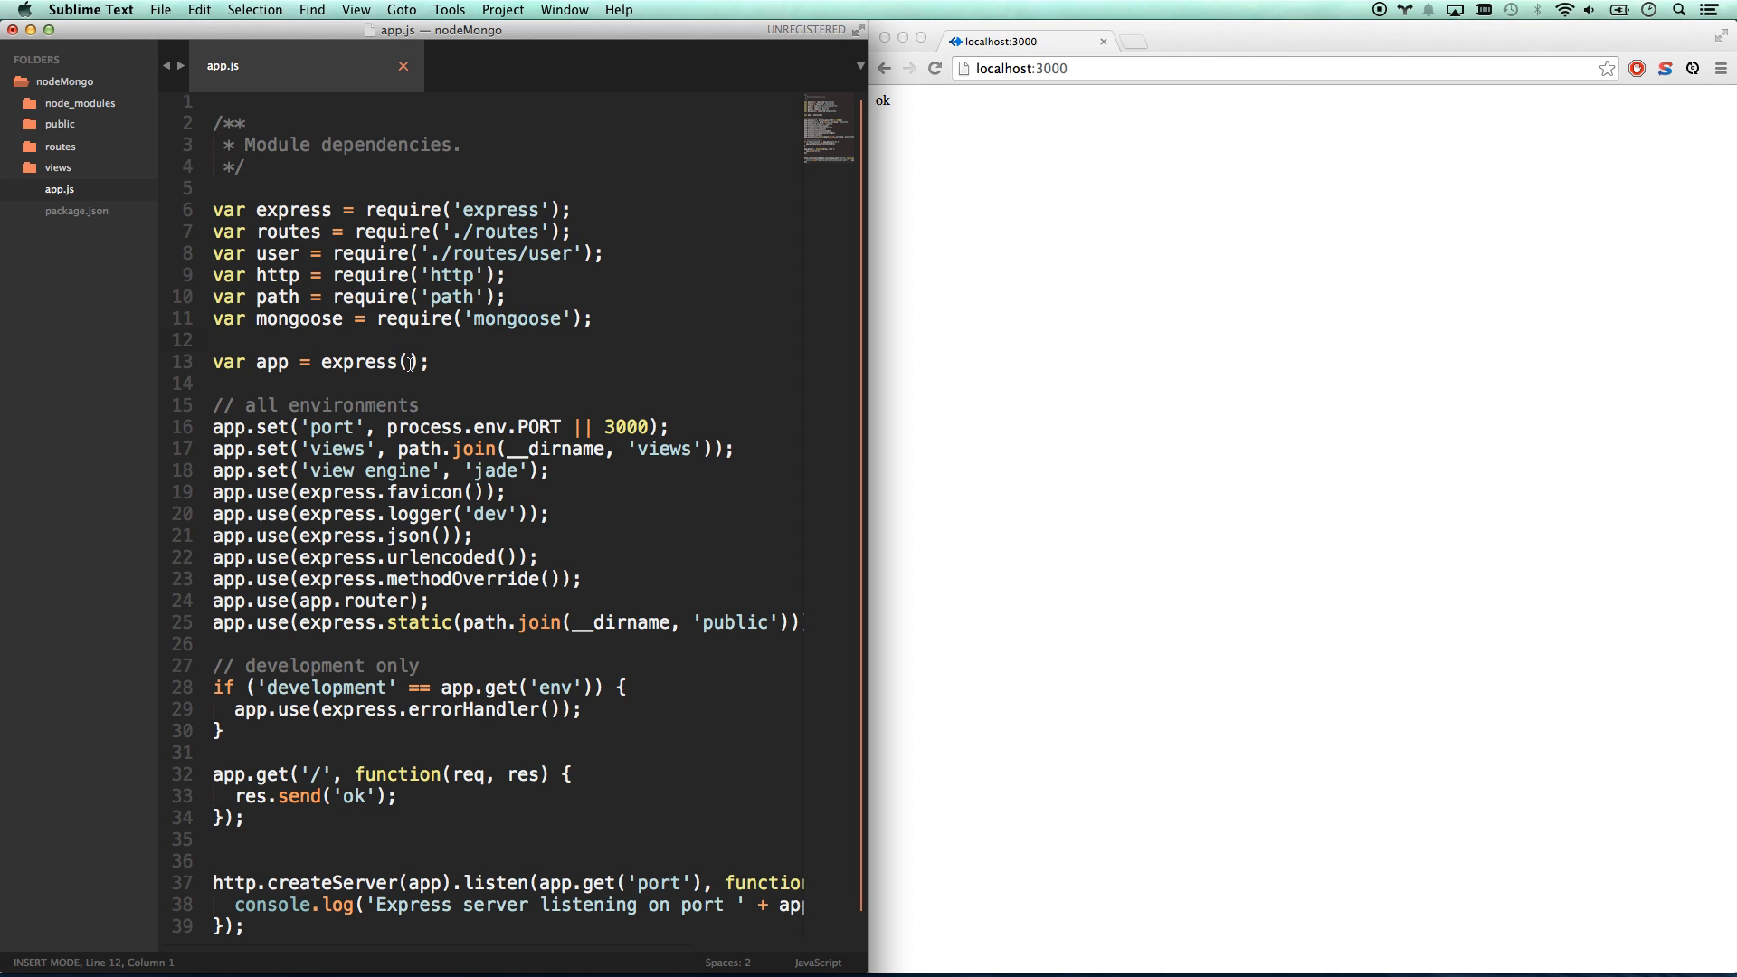
pyautogui.scroll(-1, 439, 613)
pyautogui.scroll(-1, 439, 615)
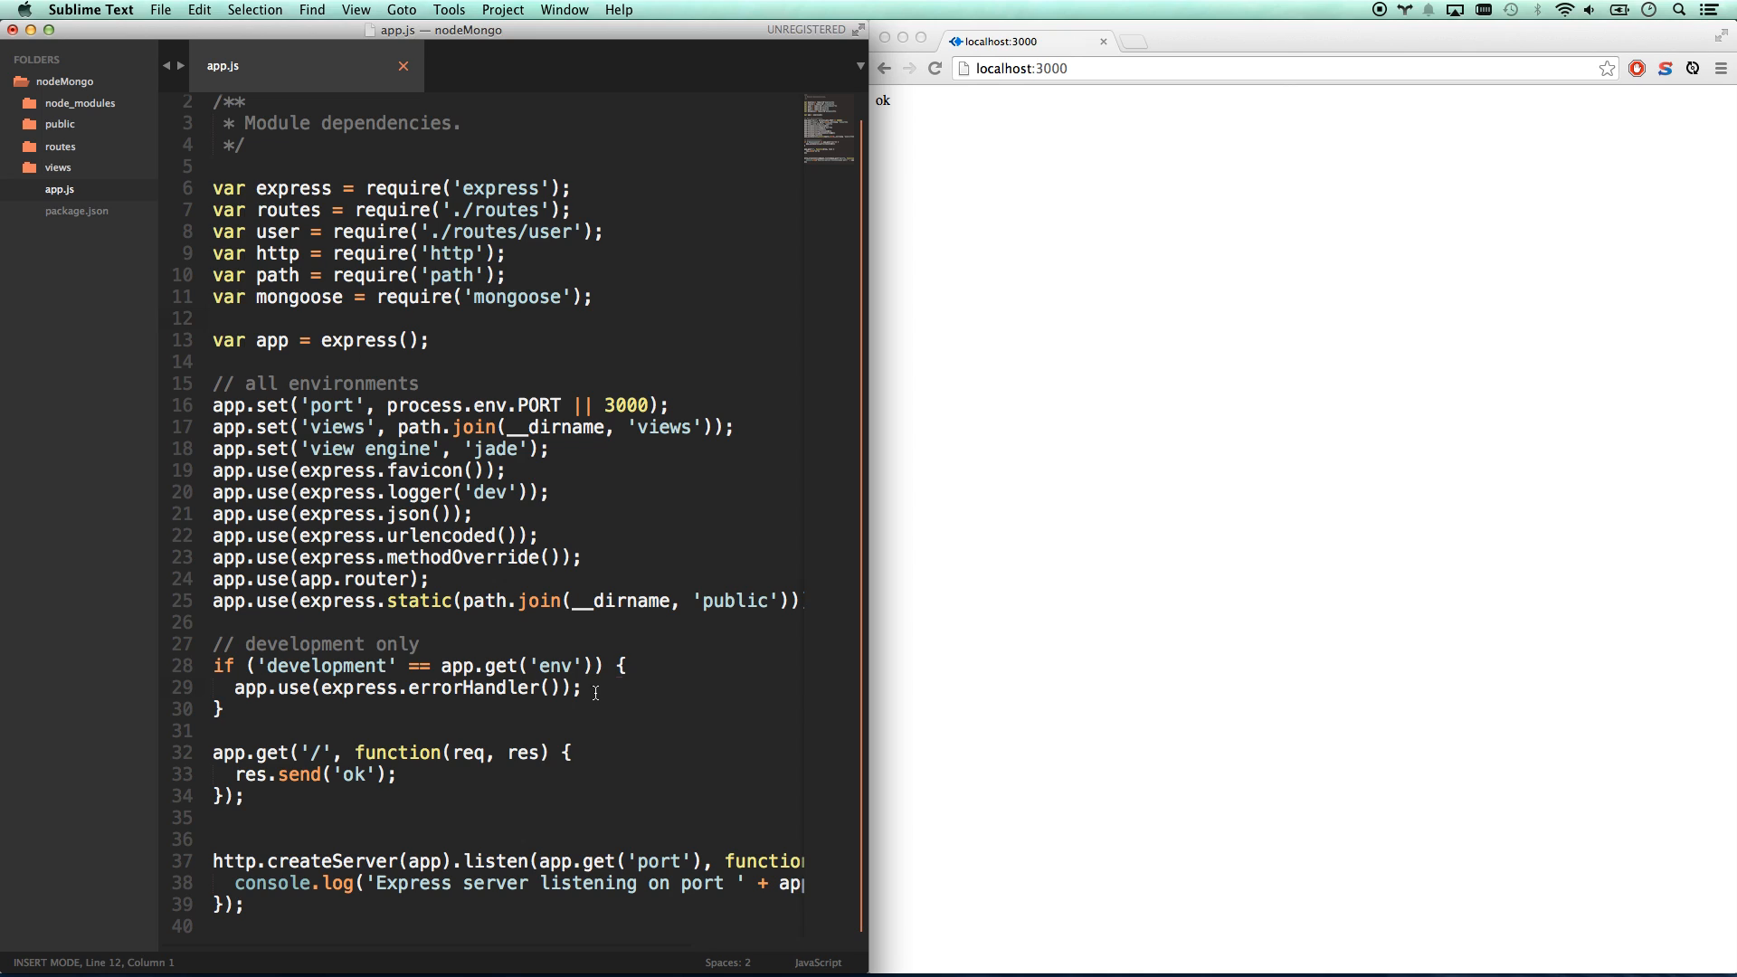
# - Add mongoose.connect('mongodb://55.55.55.5/mongo') in the development block and save app.js
pyautogui.press('Return')
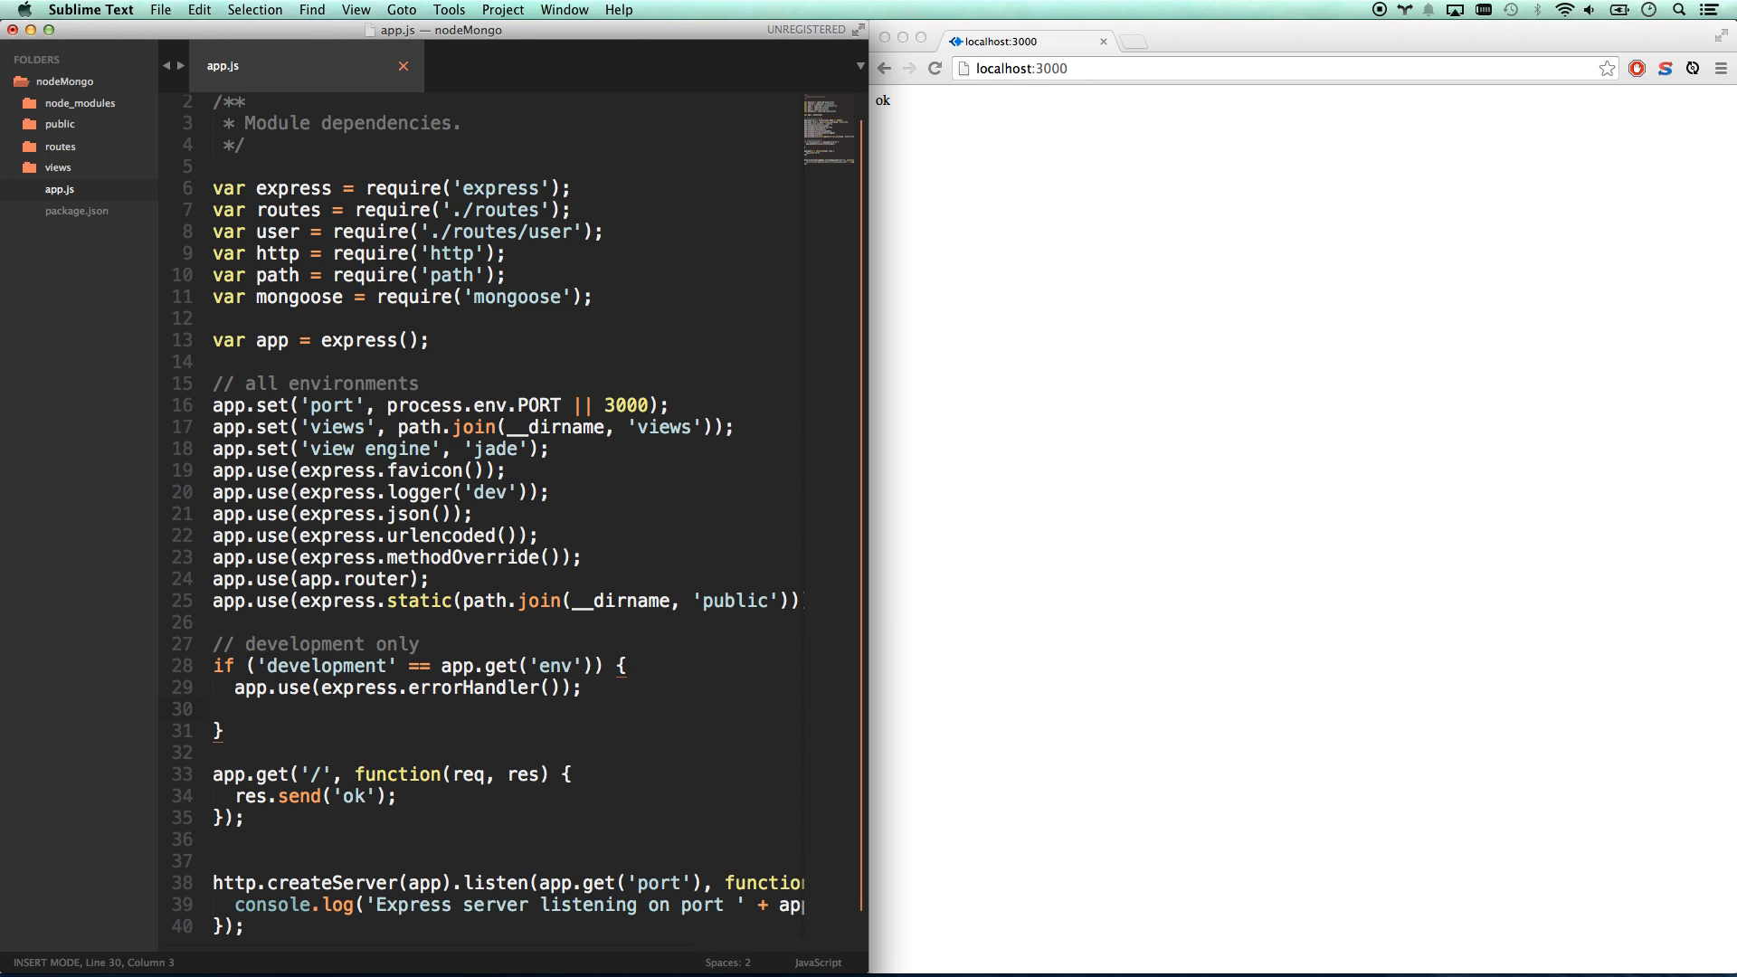
pyautogui.write('mongoose')
pyautogui.write('.connect')
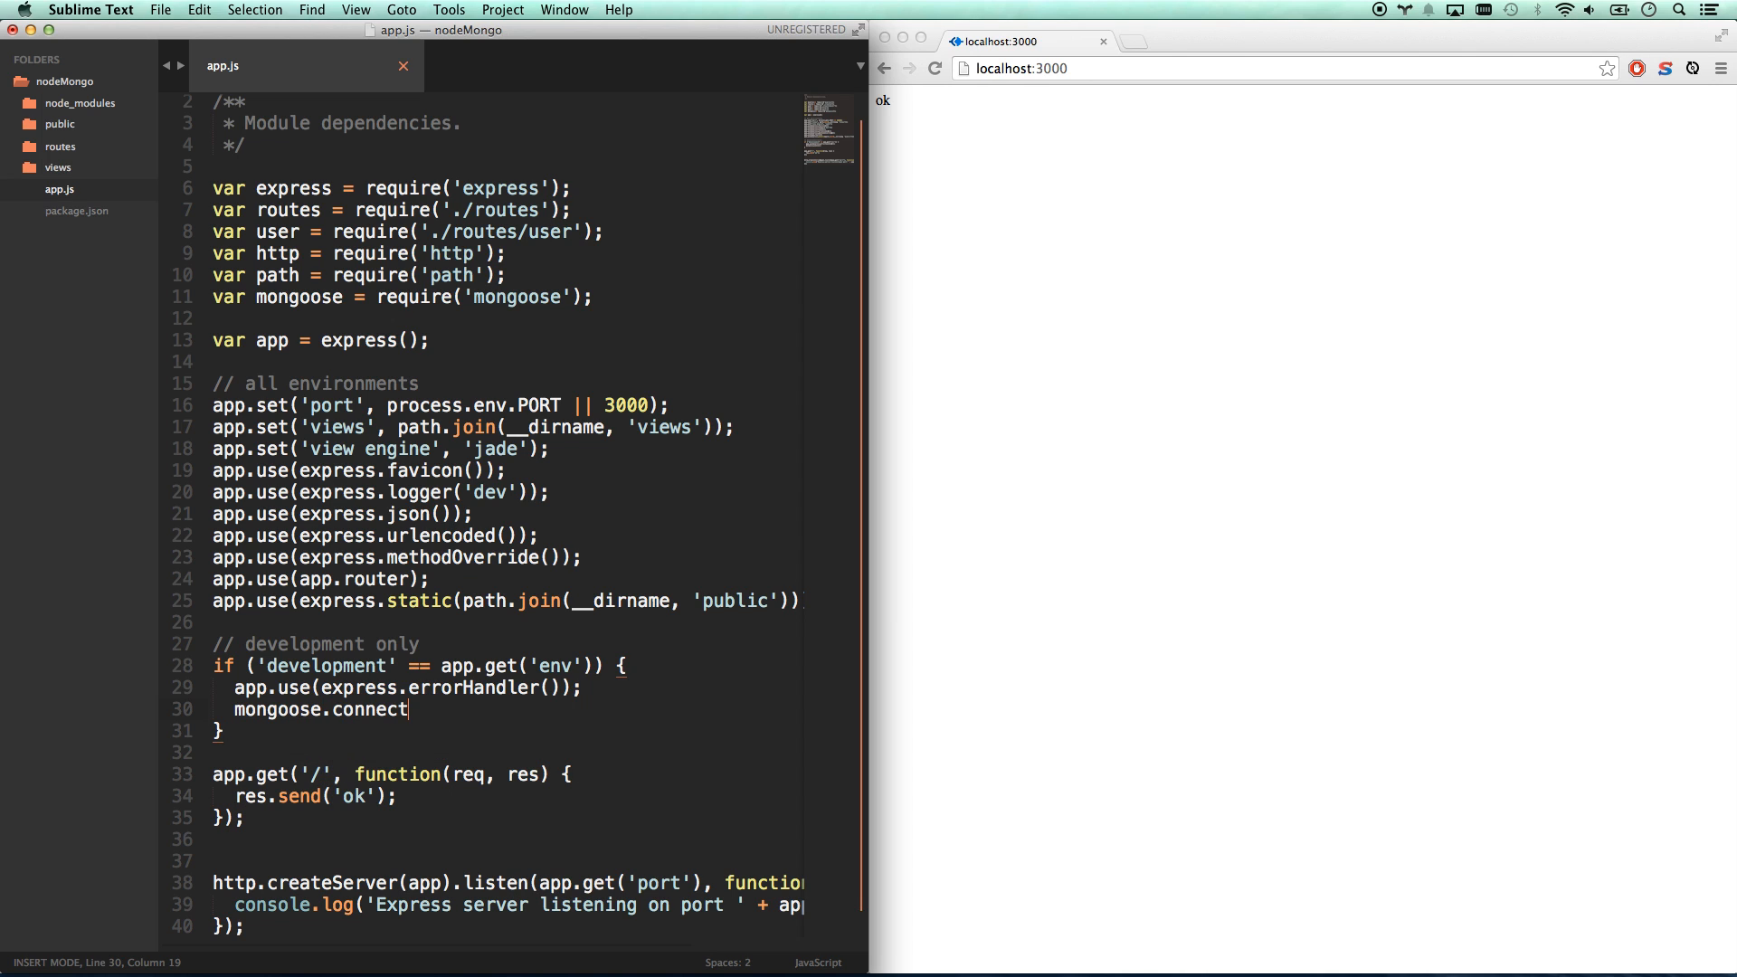
pyautogui.write("('mongod")
pyautogui.write('b://')
pyautogui.write('55.55.55.')
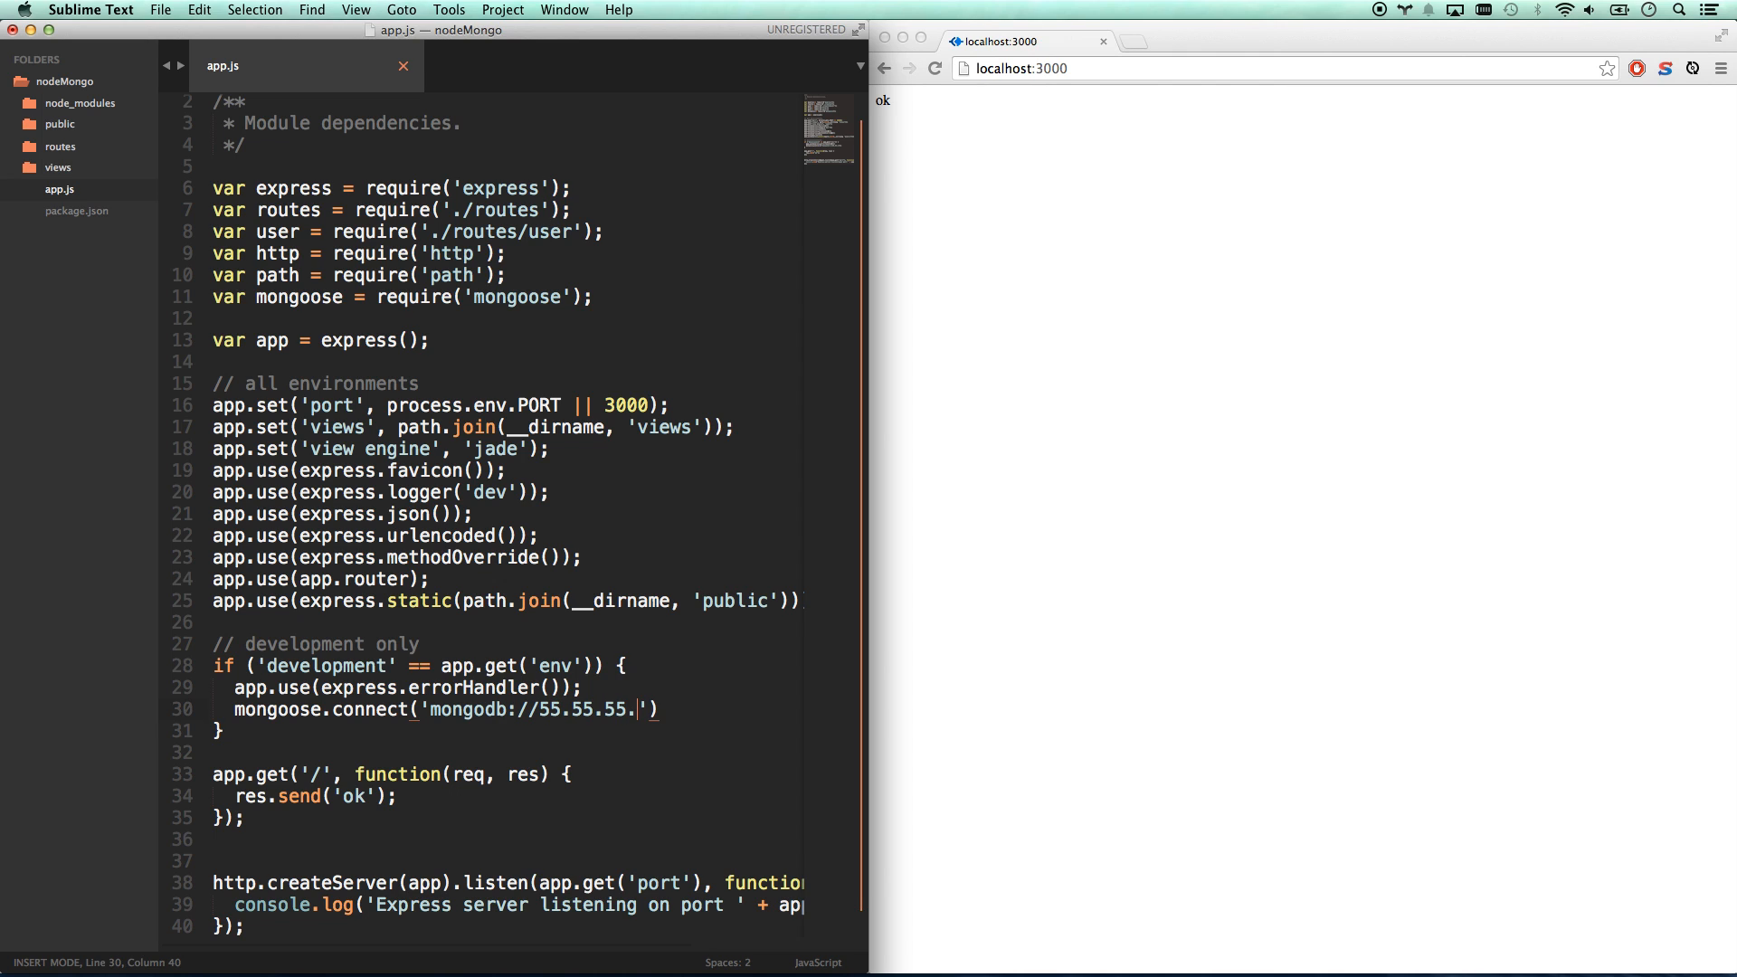
pyautogui.write('5')
pyautogui.write('/mon')
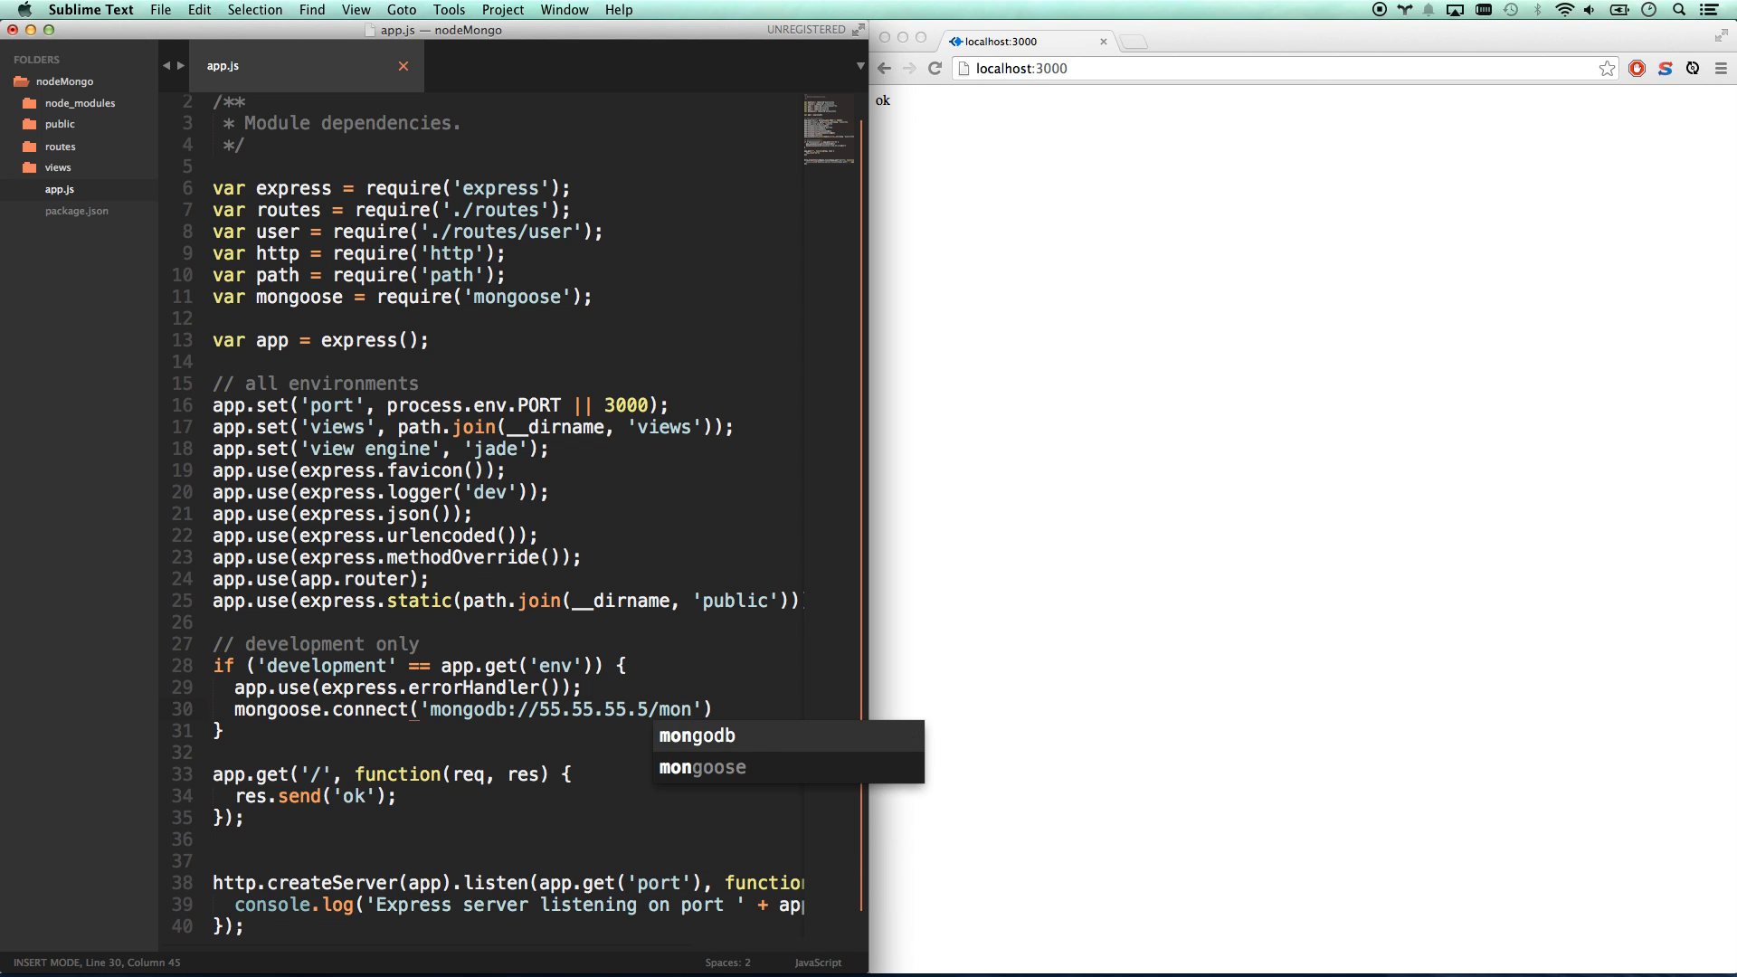
pyautogui.write('go')
pyautogui.write("')")
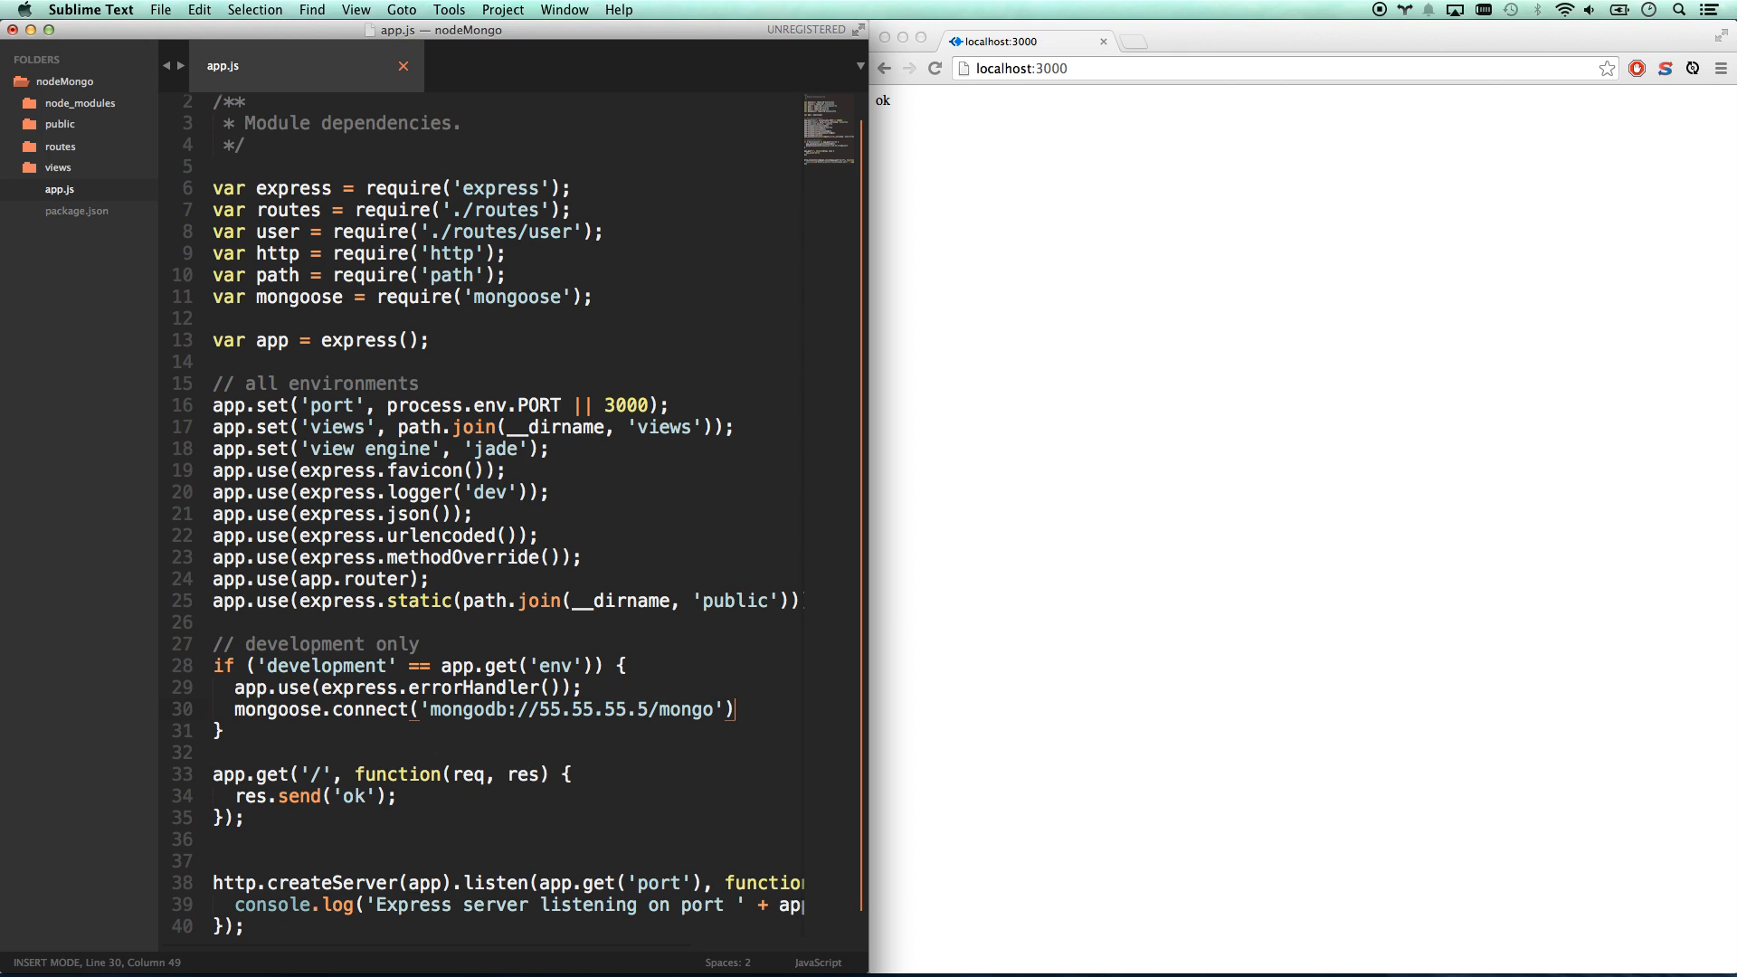
pyautogui.write(';')
pyautogui.press('Down')
pyautogui.scroll(-1, 565, 601)
pyautogui.press('super+s')
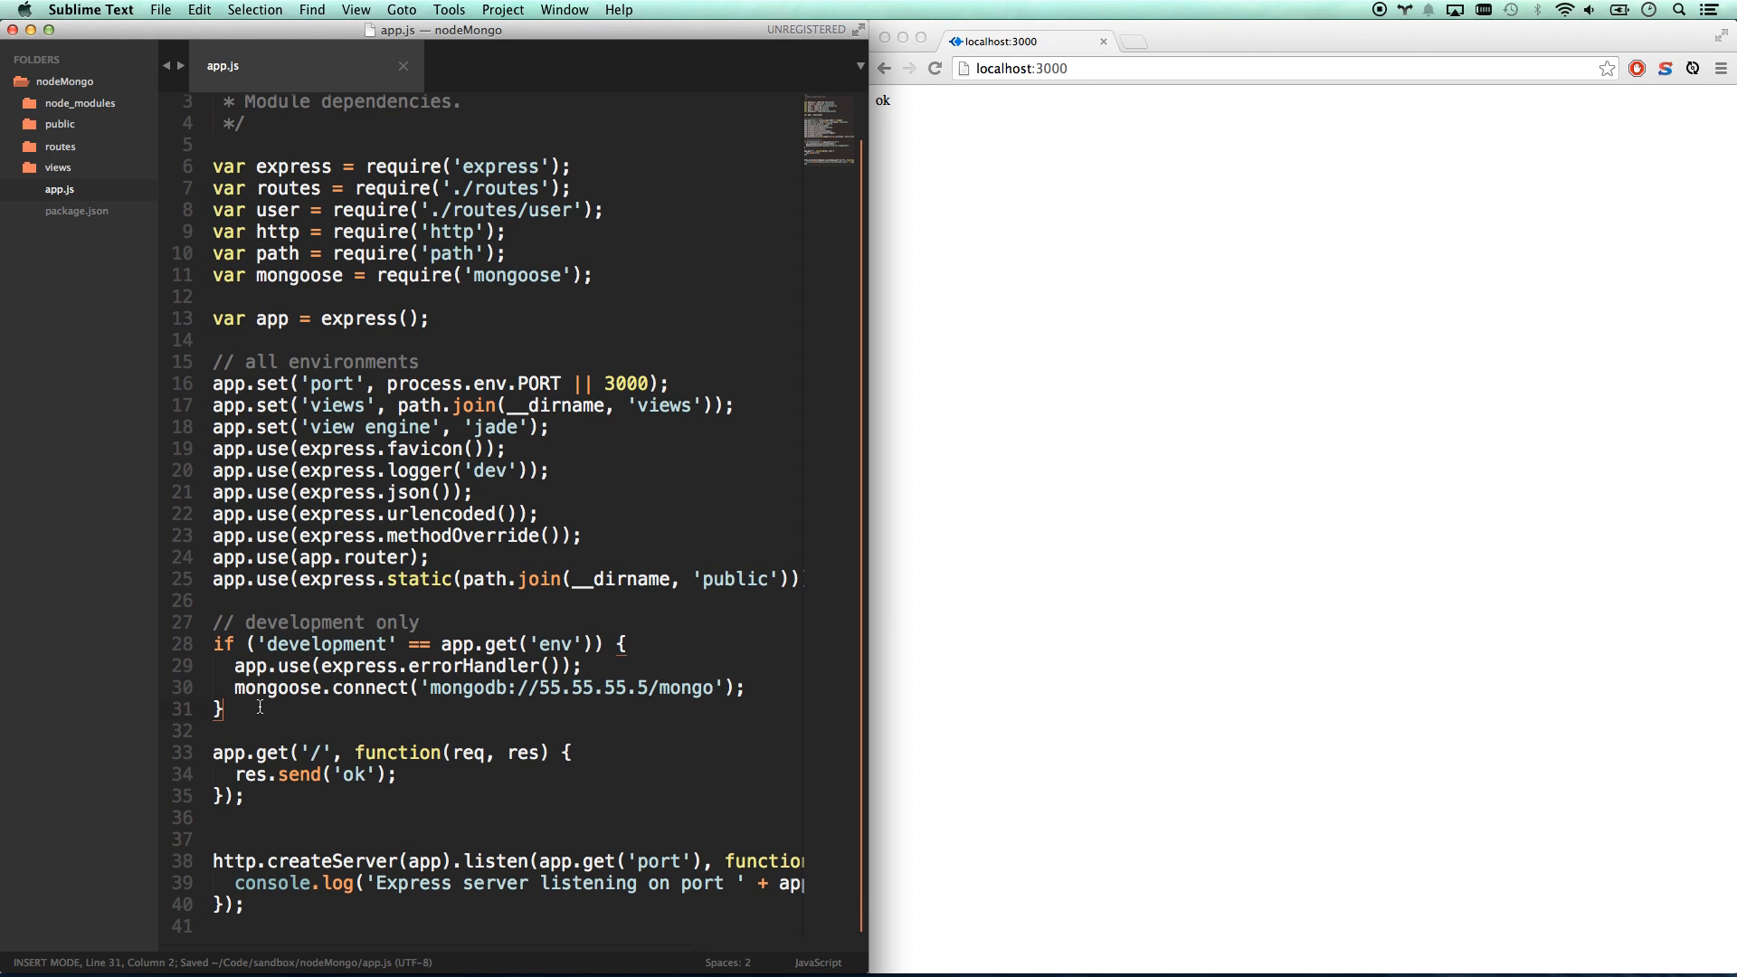
# - Define mongoose.model('users', {name: String}) below the development block
pyautogui.click(1138, 550)
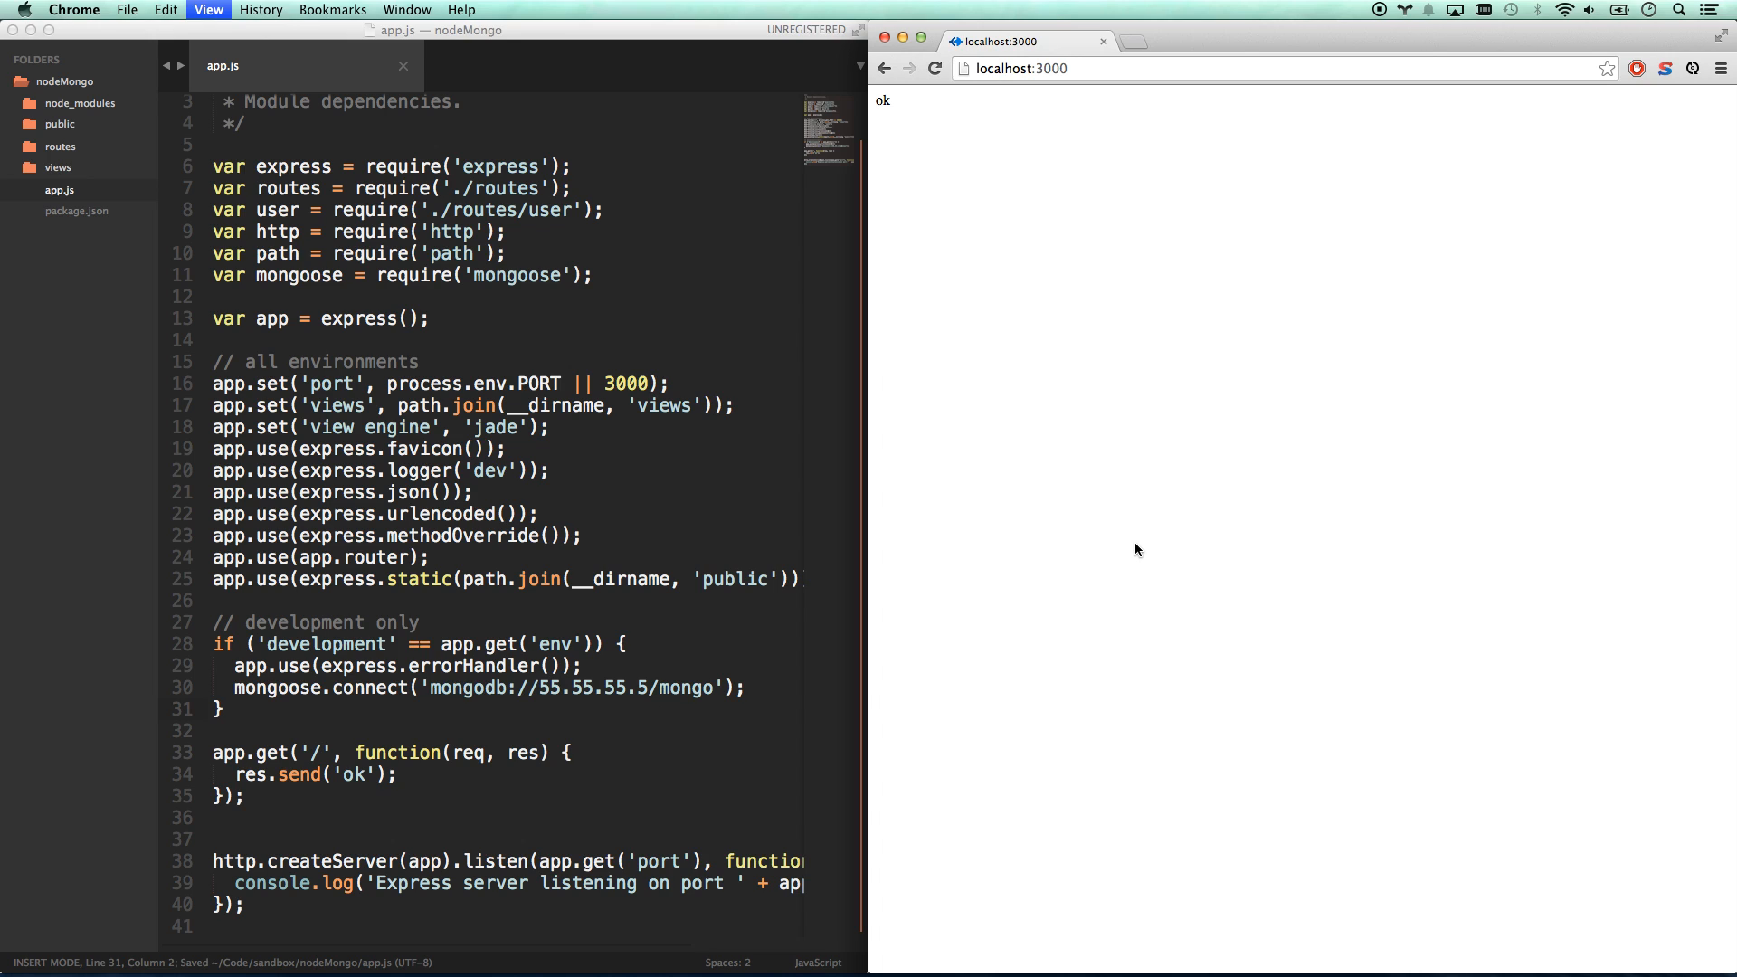
pyautogui.press('super+Tab')
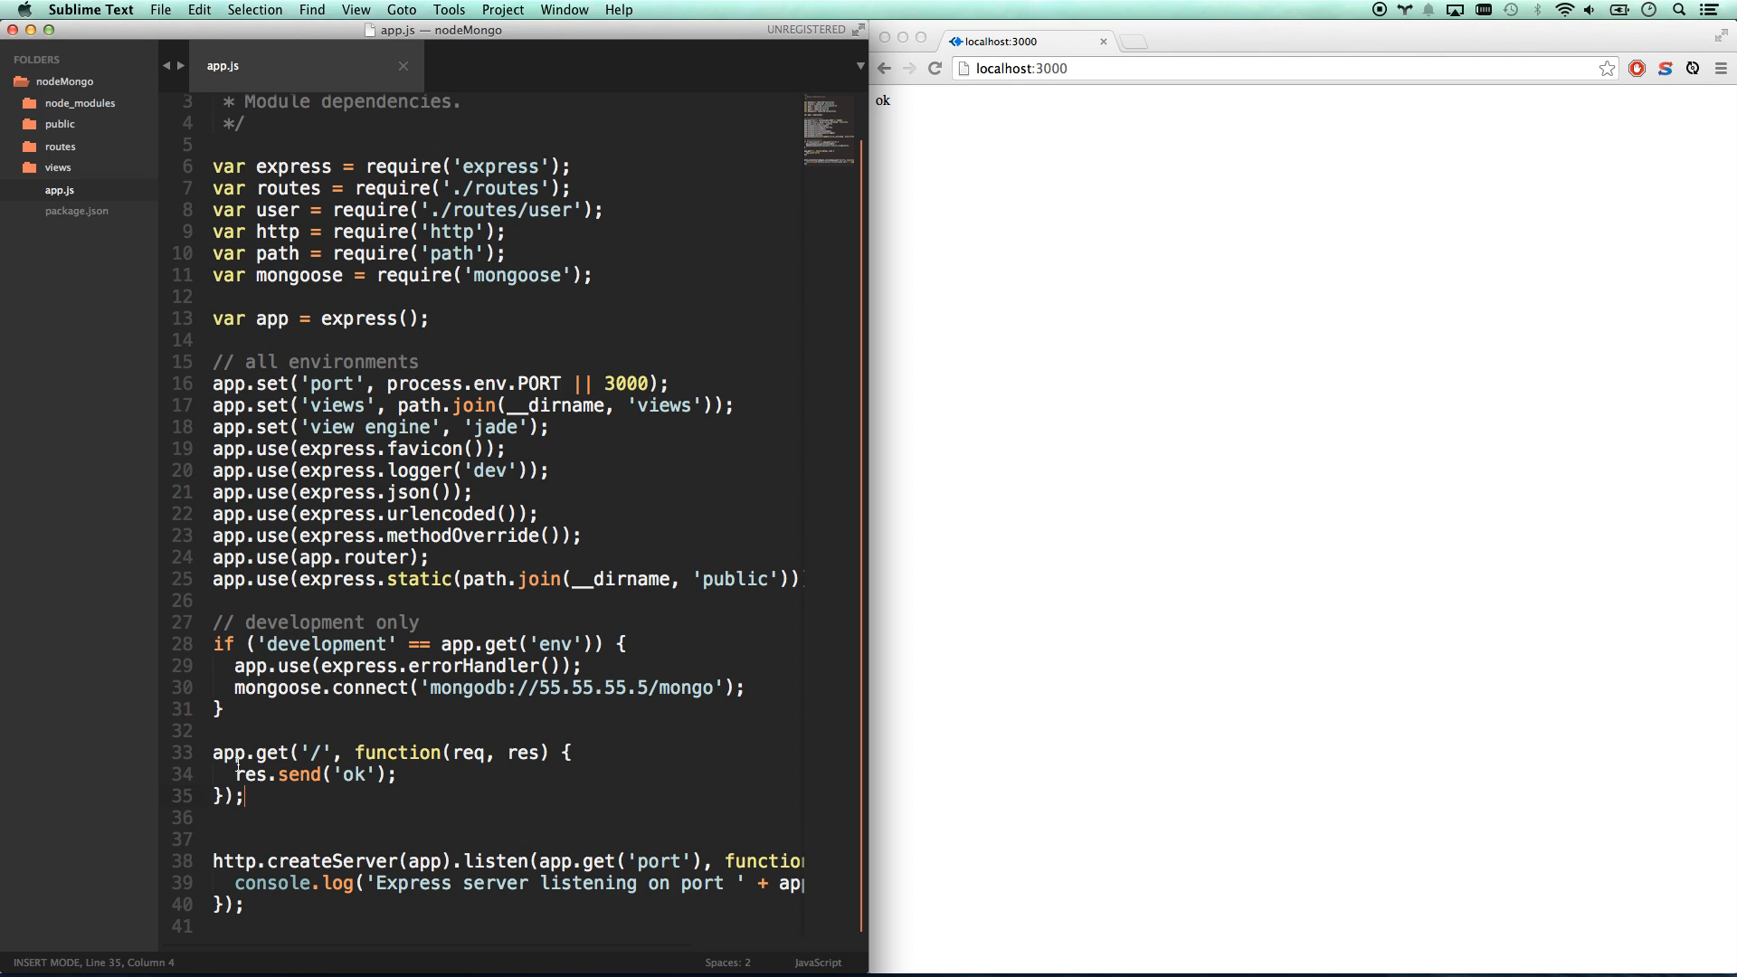
pyautogui.click(248, 730)
pyautogui.press('Return')
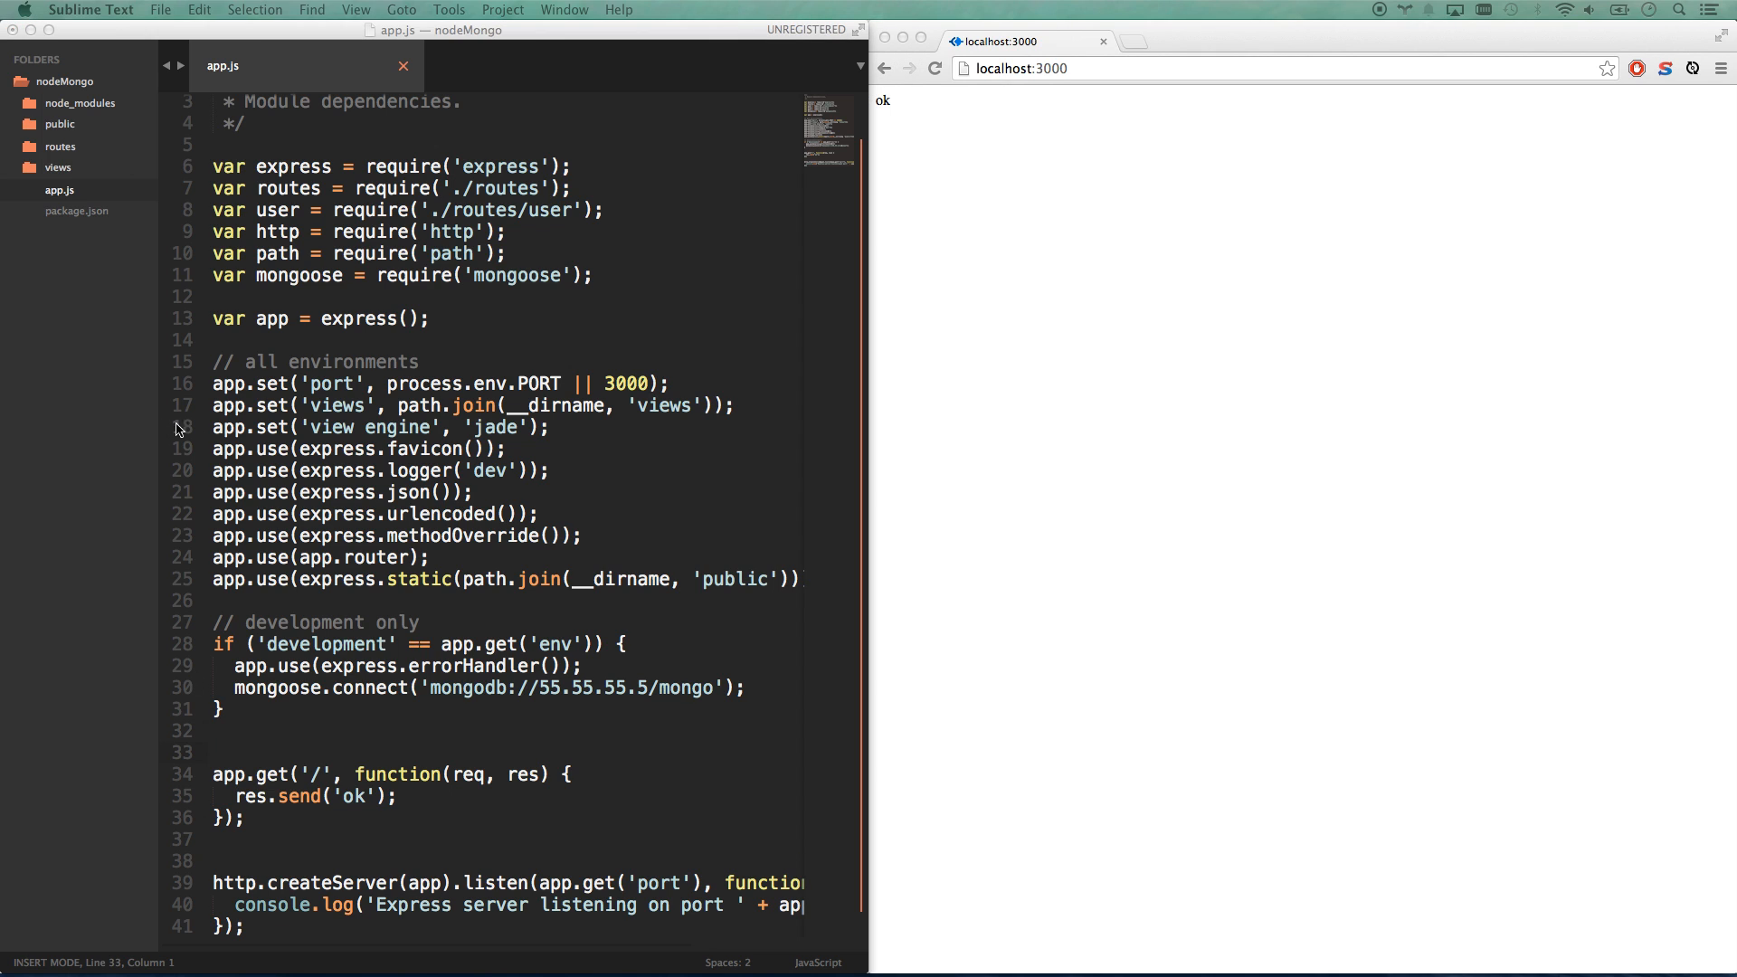
pyautogui.click(249, 751)
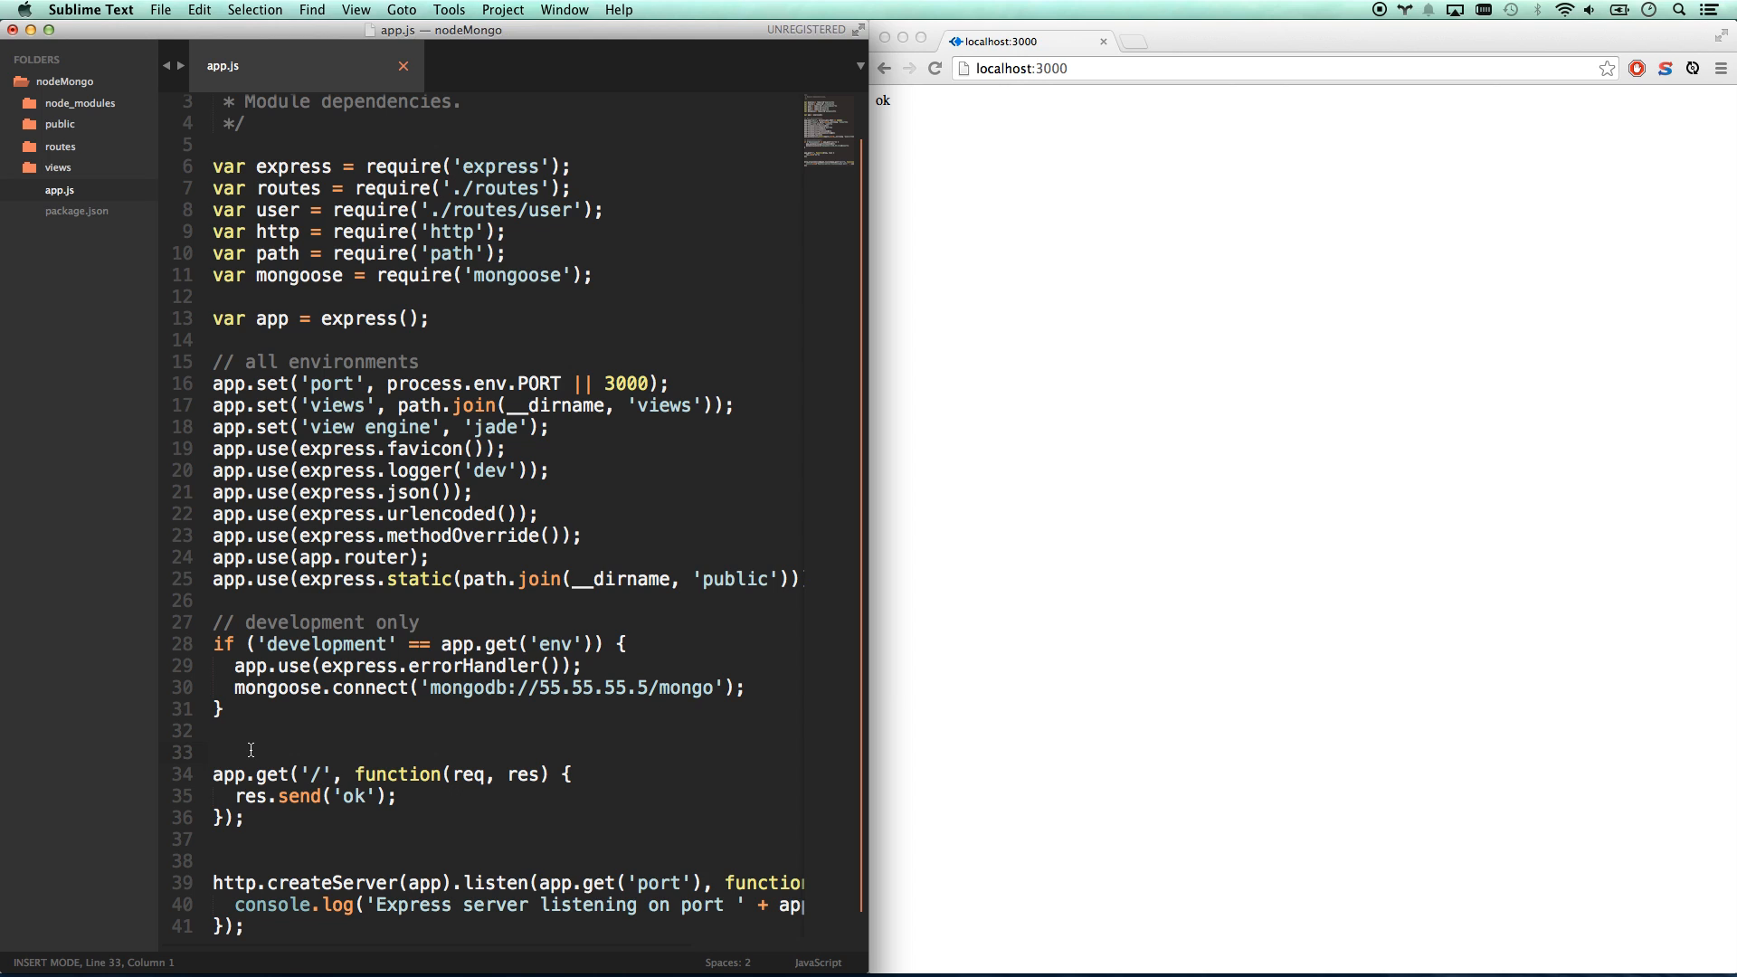
pyautogui.write('mo')
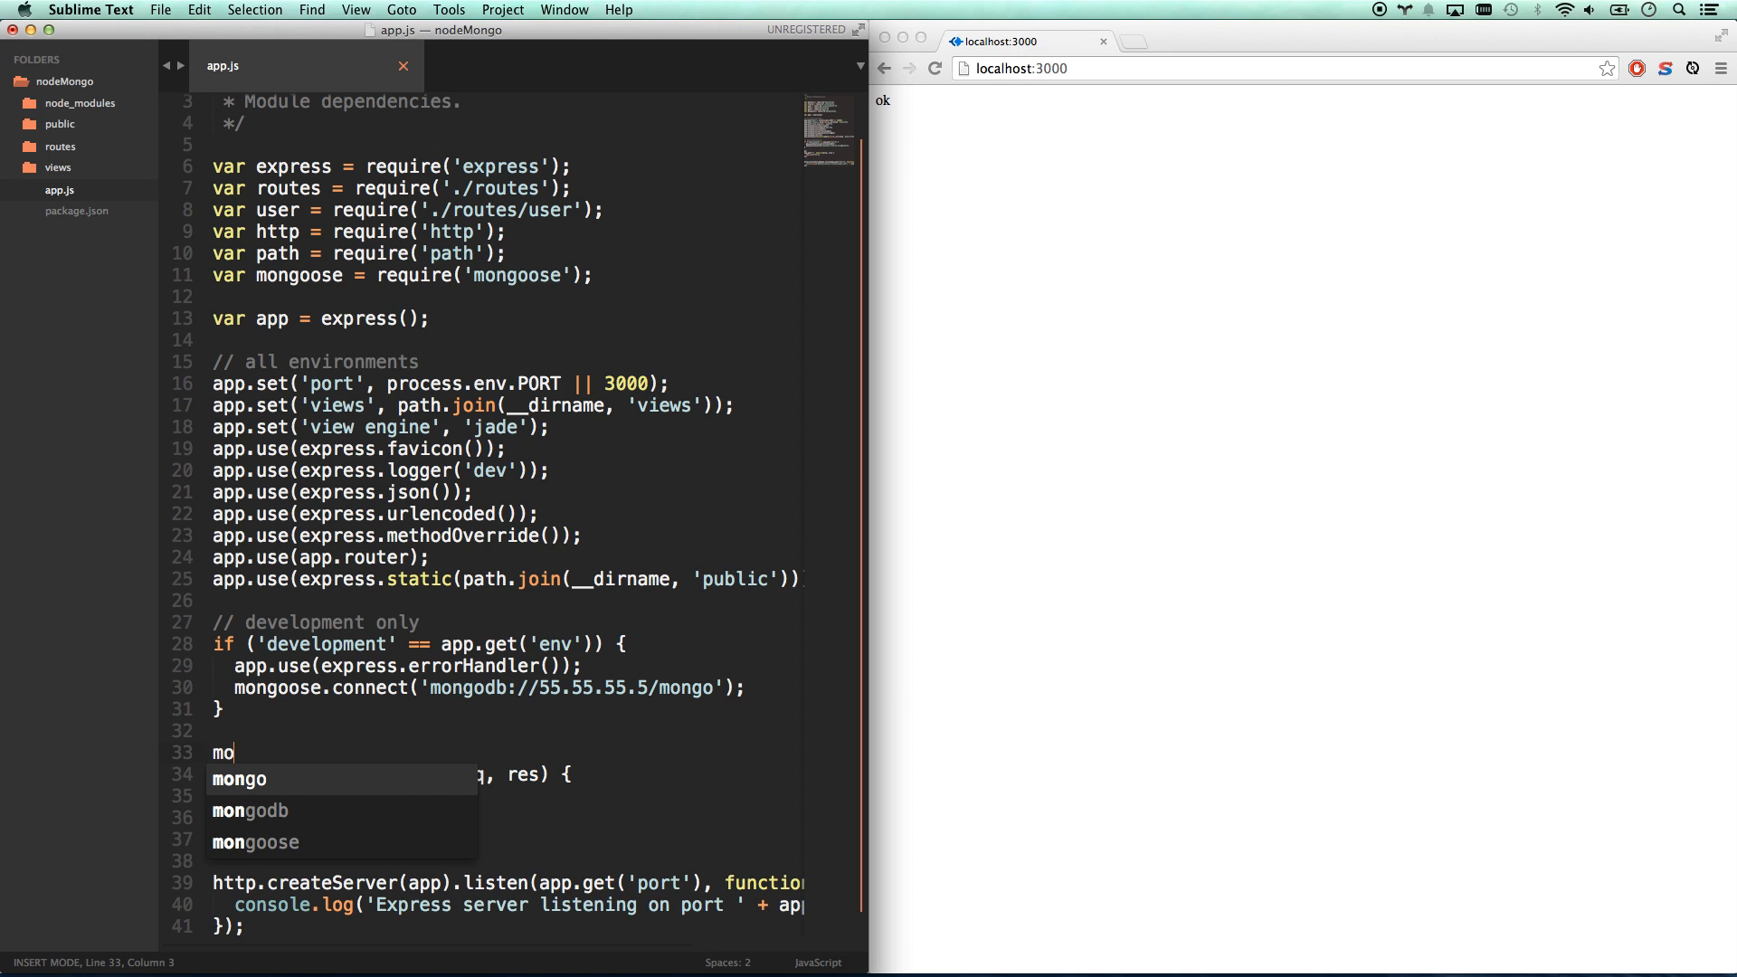
pyautogui.write('ngo')
pyautogui.press('Tab')
pyautogui.write('.model')
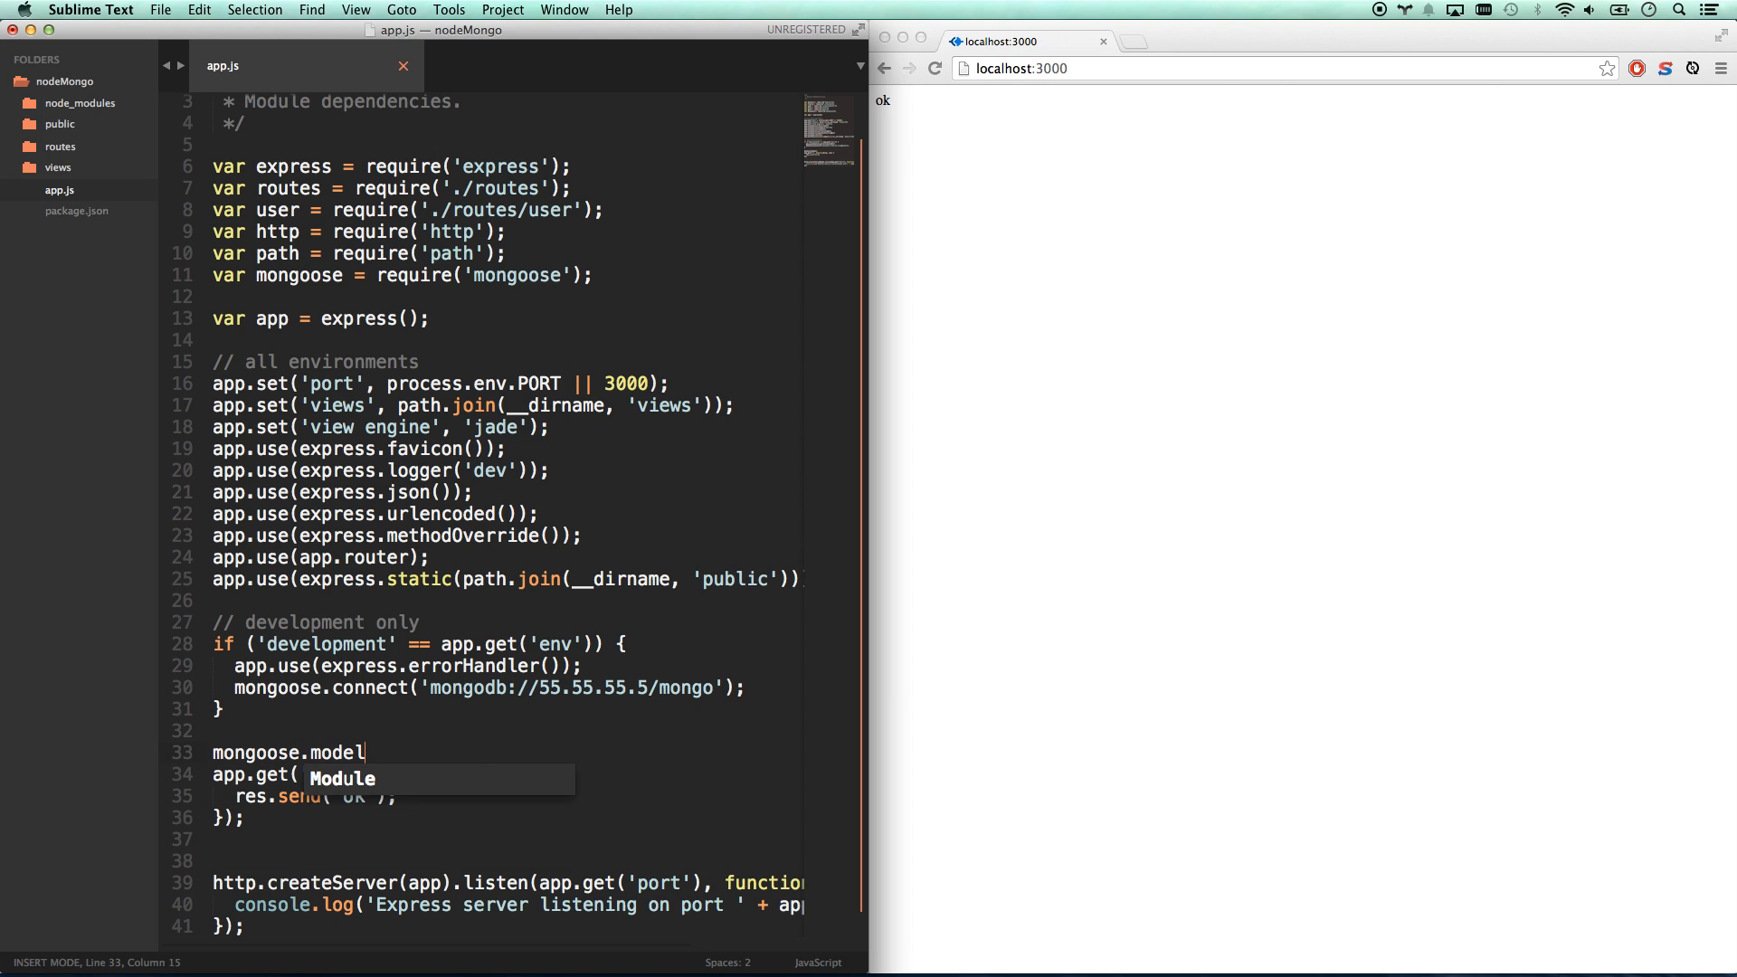
pyautogui.write("('users'")
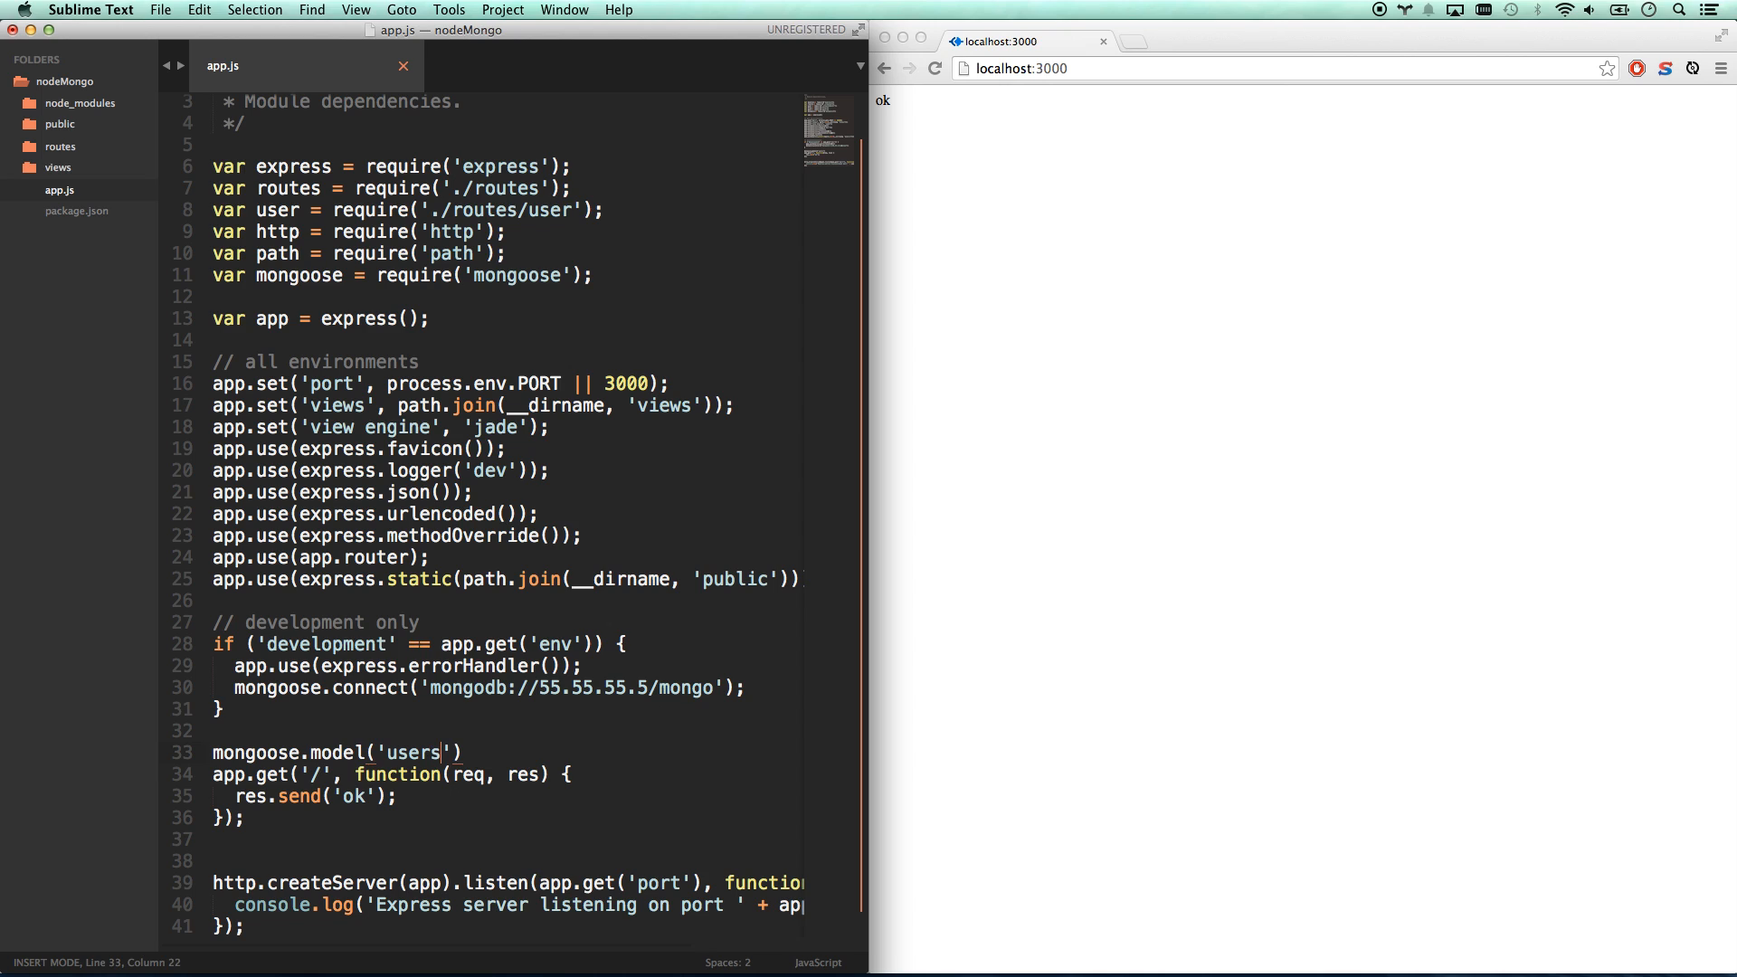
pyautogui.write(', ')
pyautogui.write('{')
pyautogui.write('name')
pyautogui.write(': S')
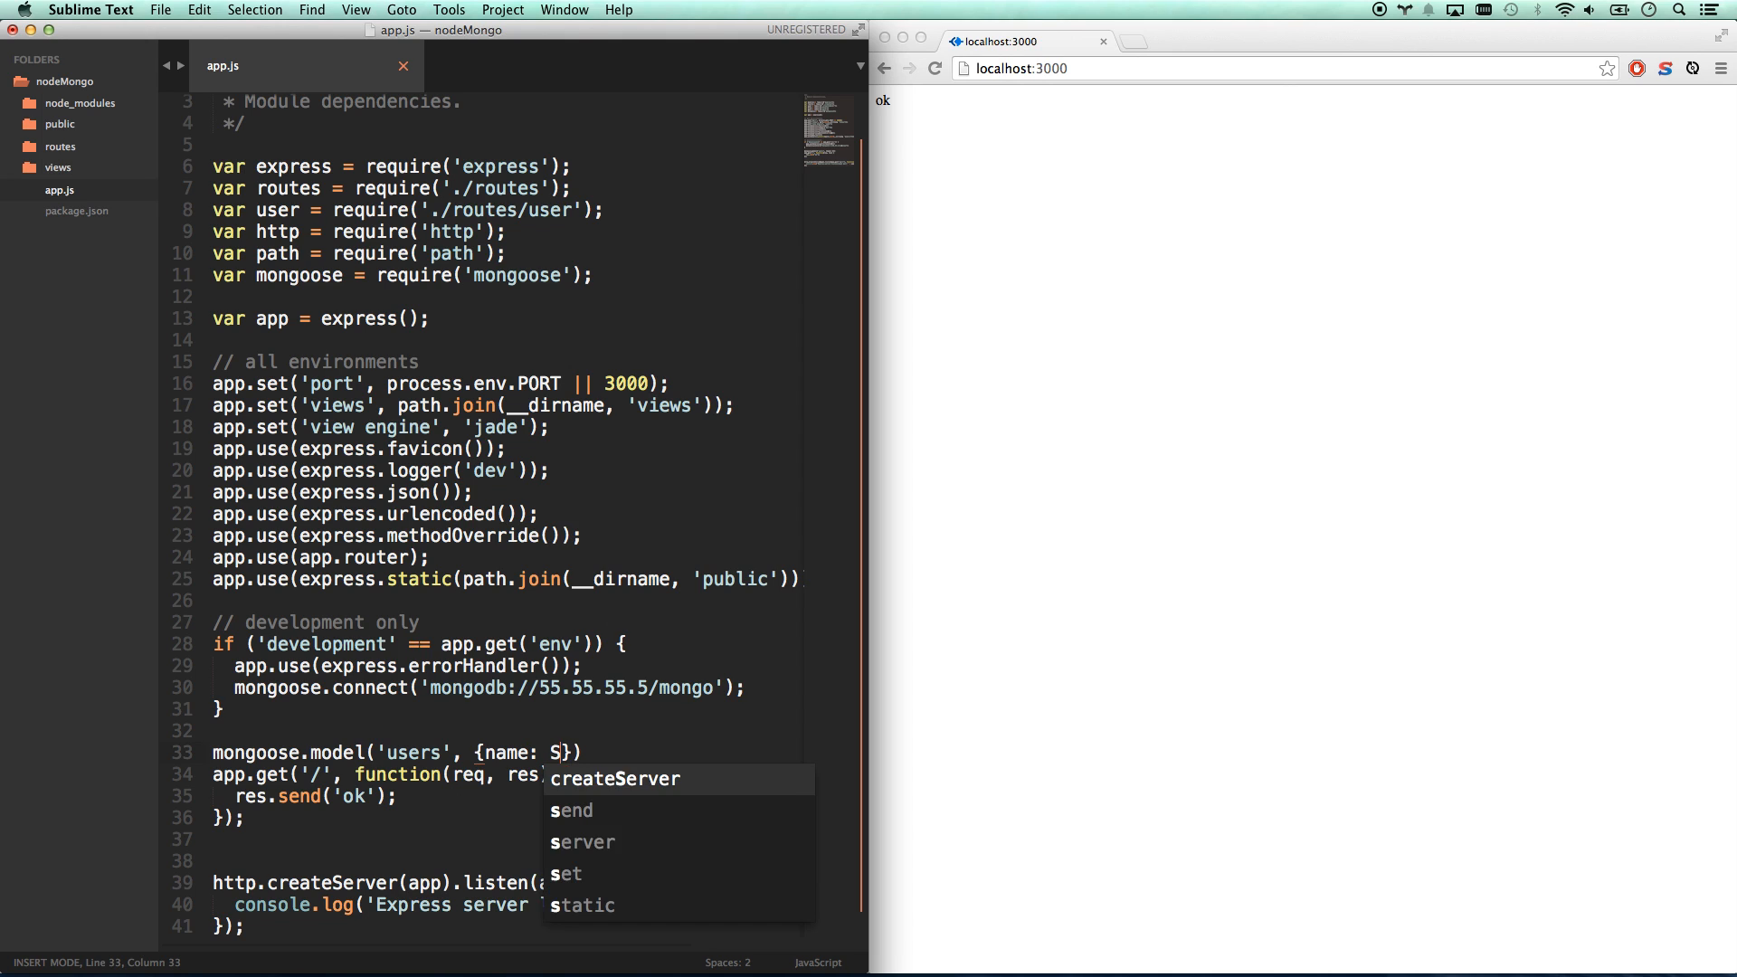
pyautogui.write('tring})')
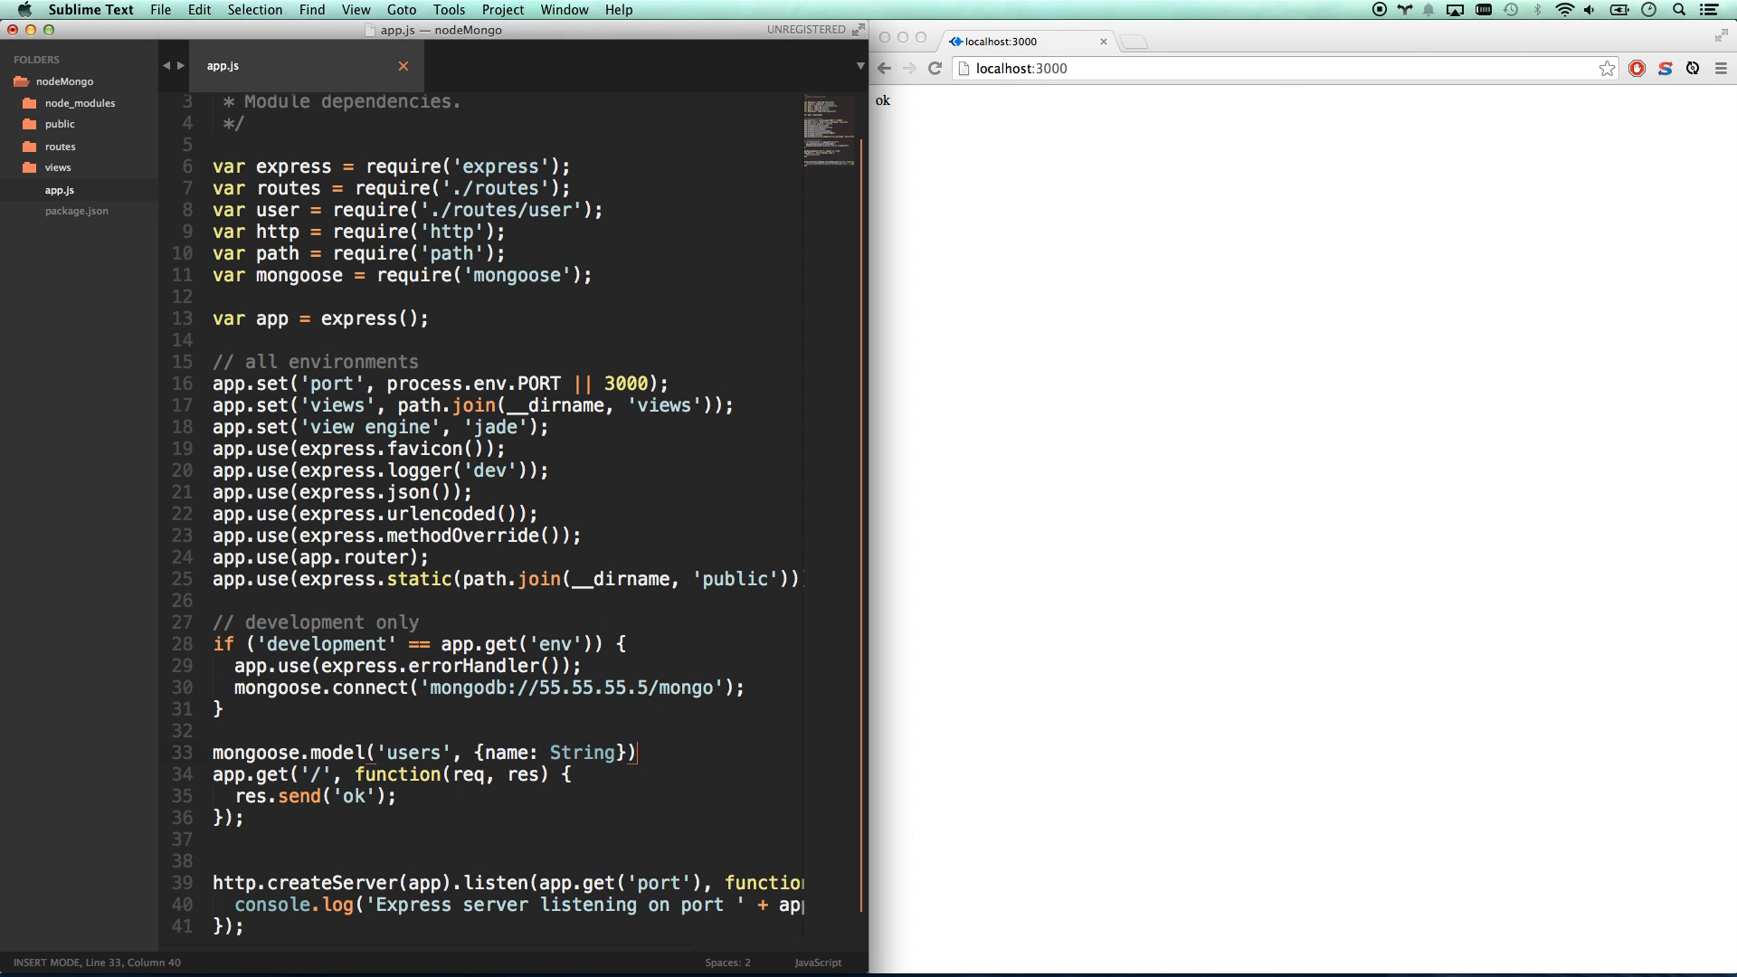
pyautogui.write(';')
pyautogui.press('Return')
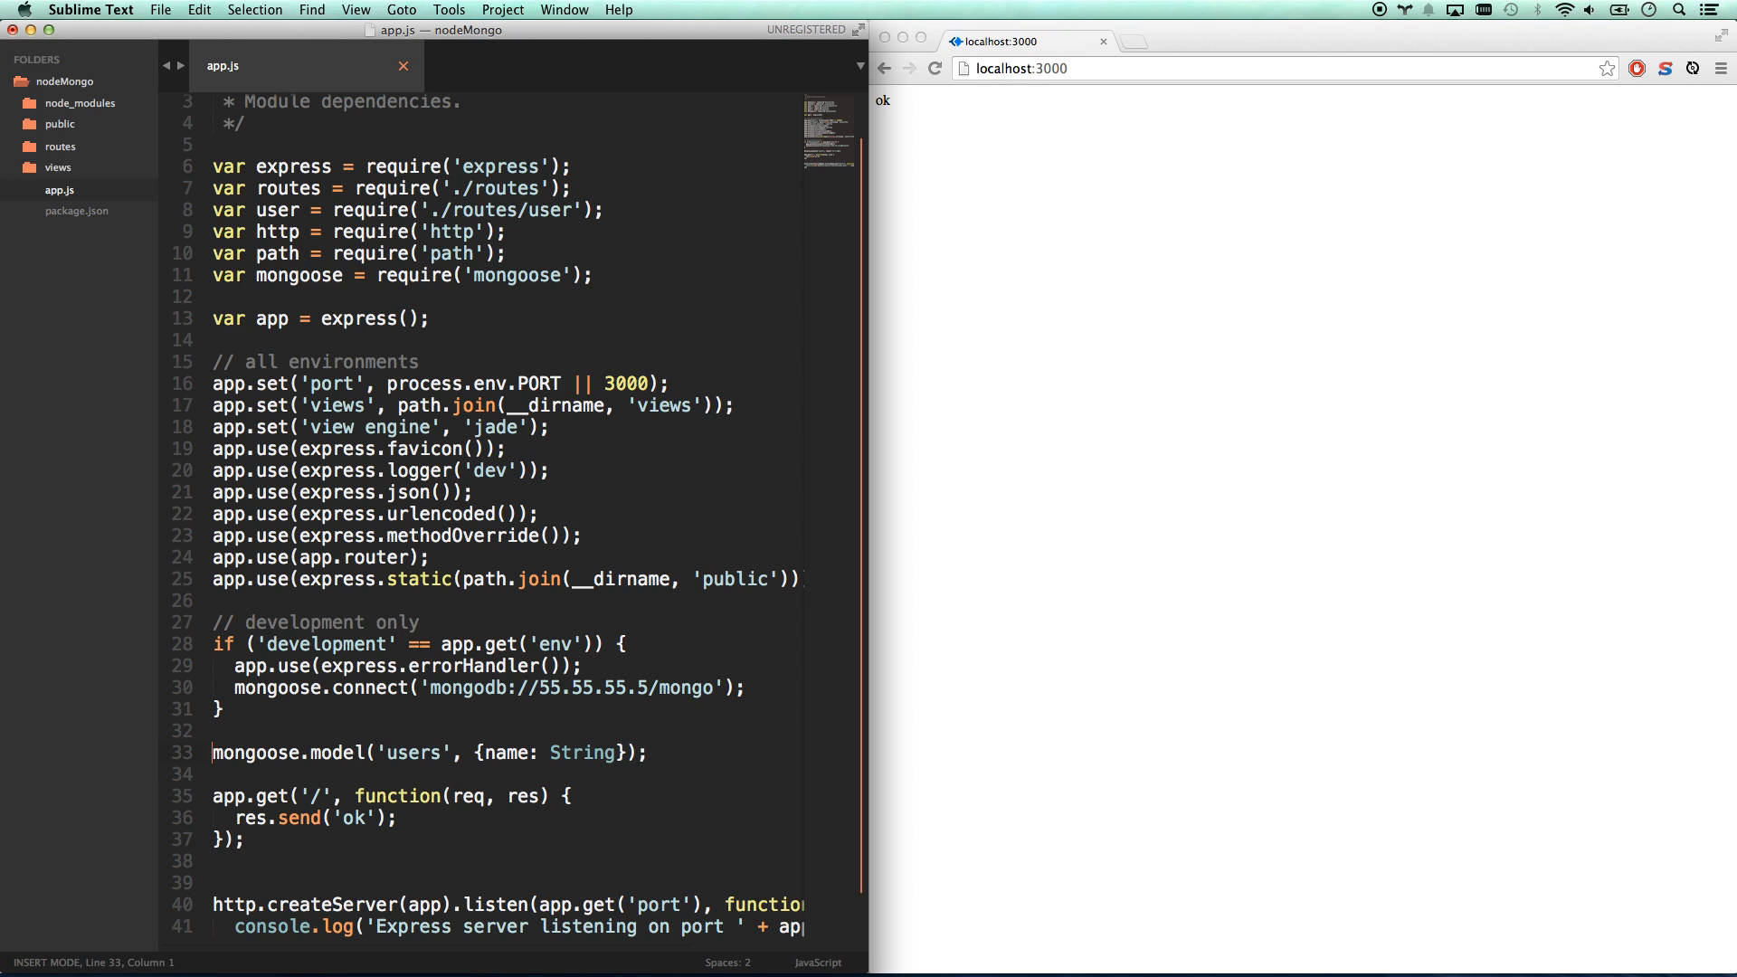
pyautogui.press('Down')
pyautogui.press('Down')
pyautogui.press('Down')
# - Turn the '/' route into '/users' that finds all users and sends them, then save
pyautogui.click(316, 799)
pyautogui.write('users')
pyautogui.moveTo(399, 819); pyautogui.dragTo(230, 818)
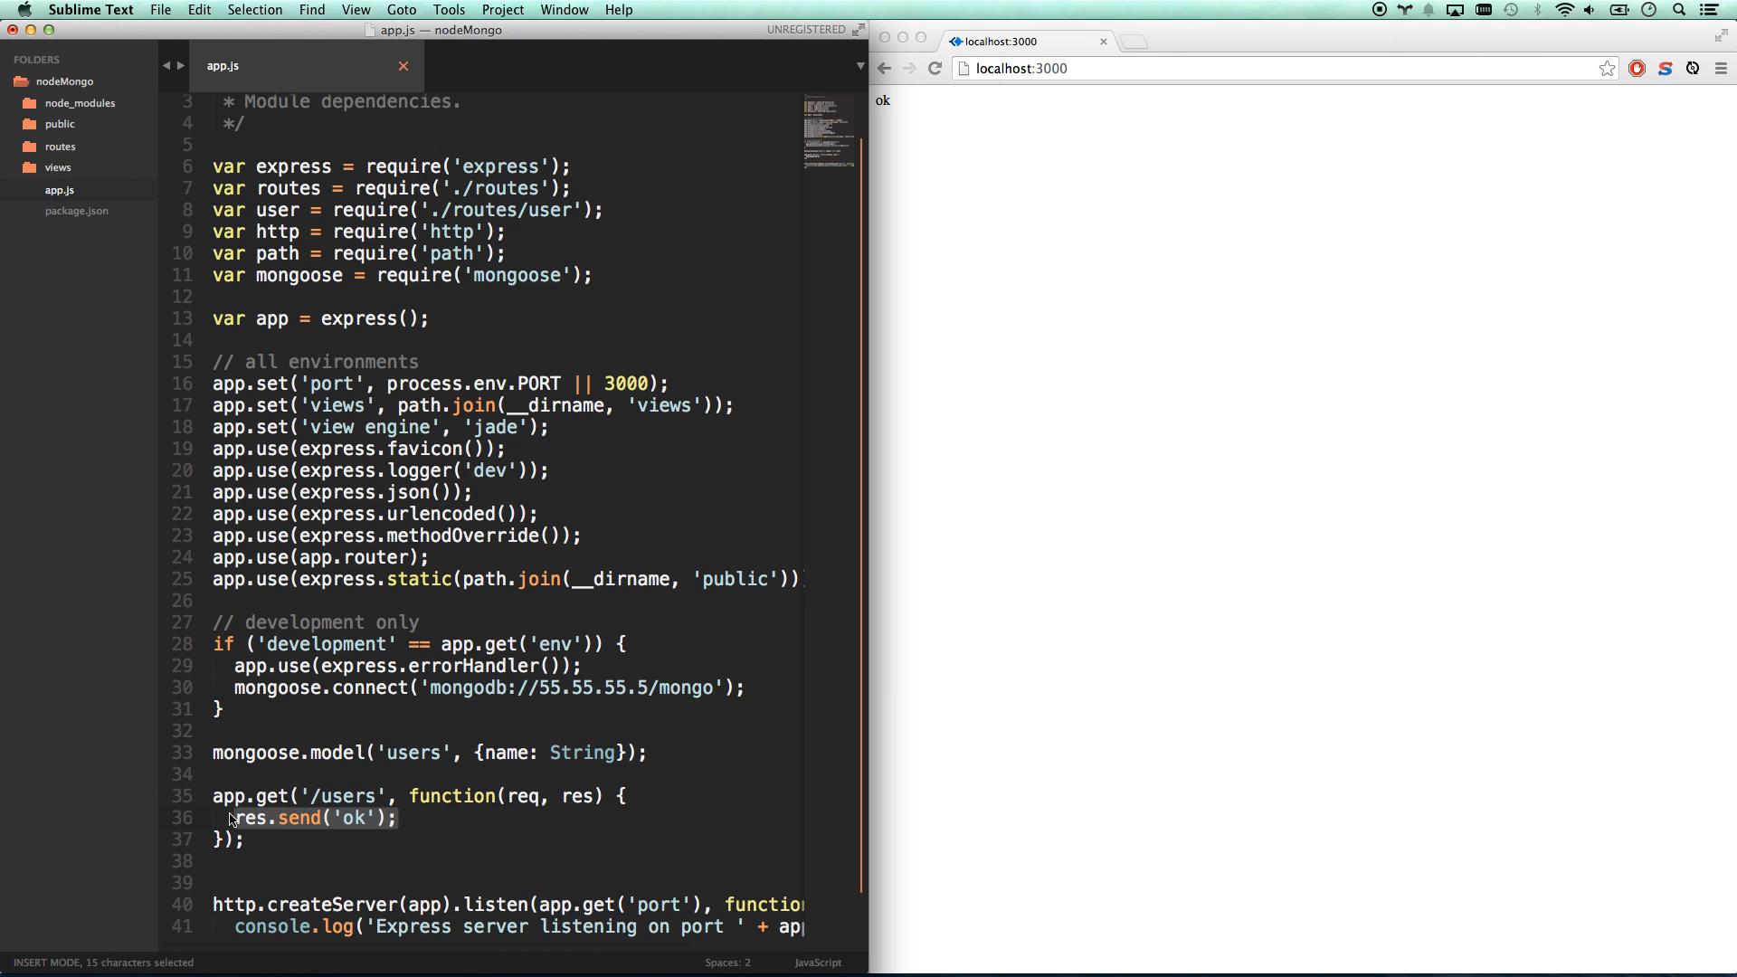
pyautogui.write('mon')
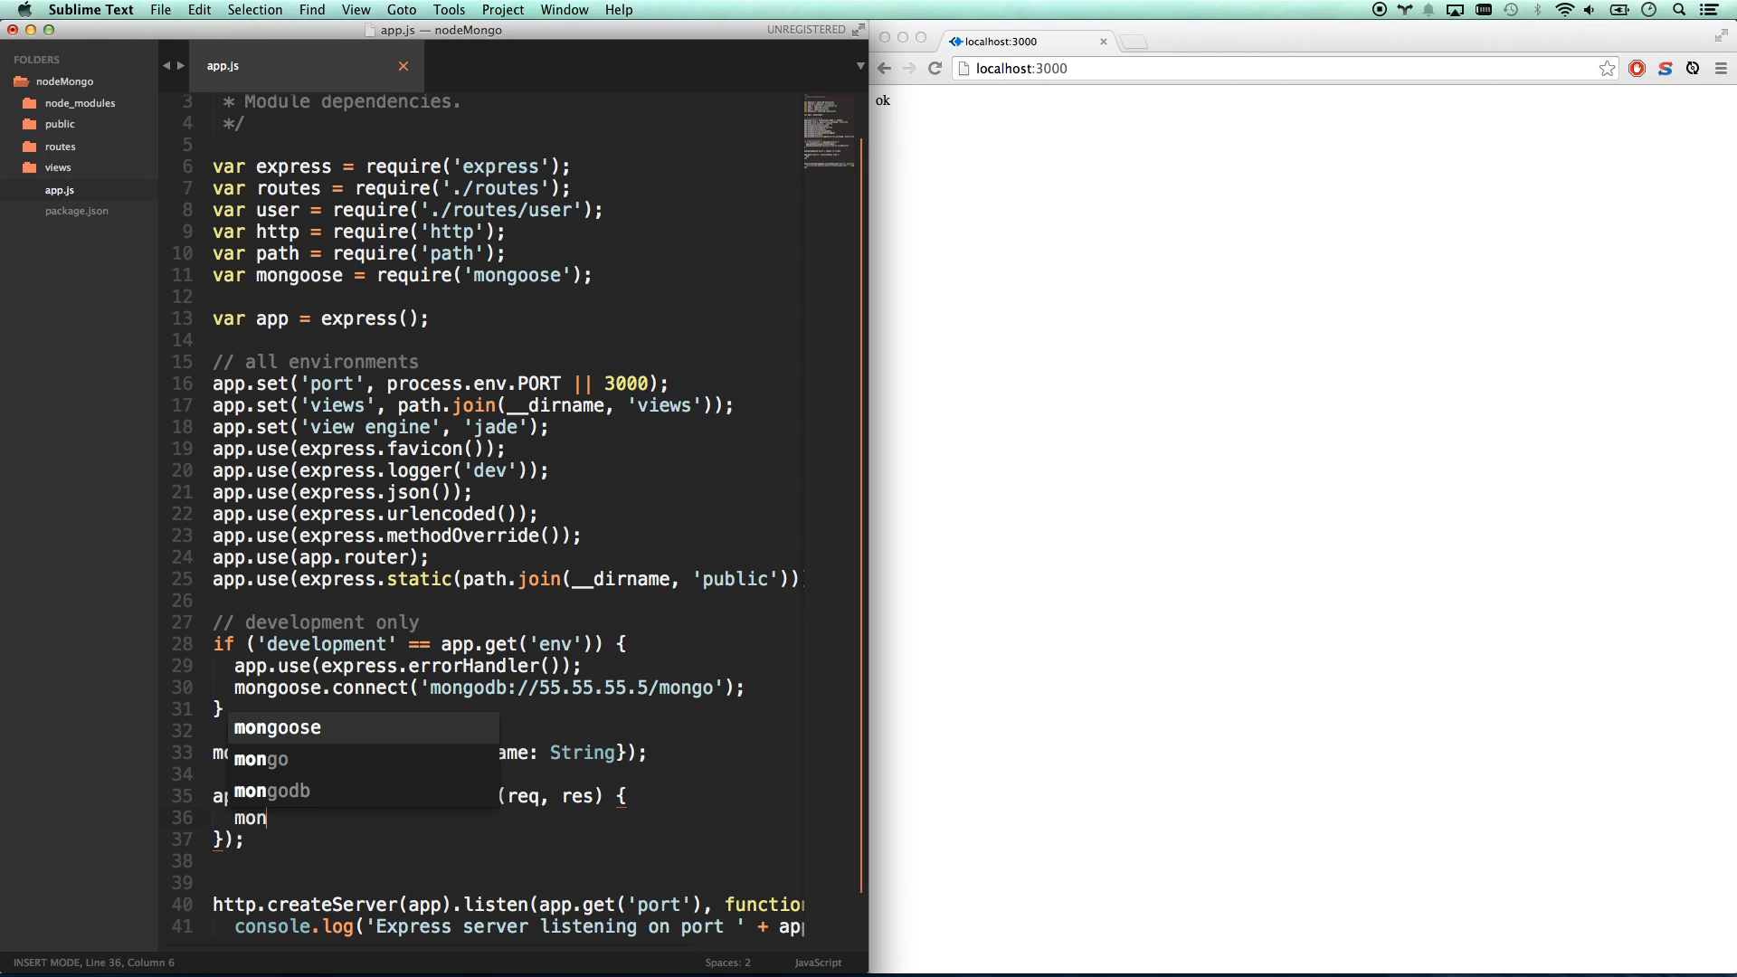
pyautogui.write('goose.mode')
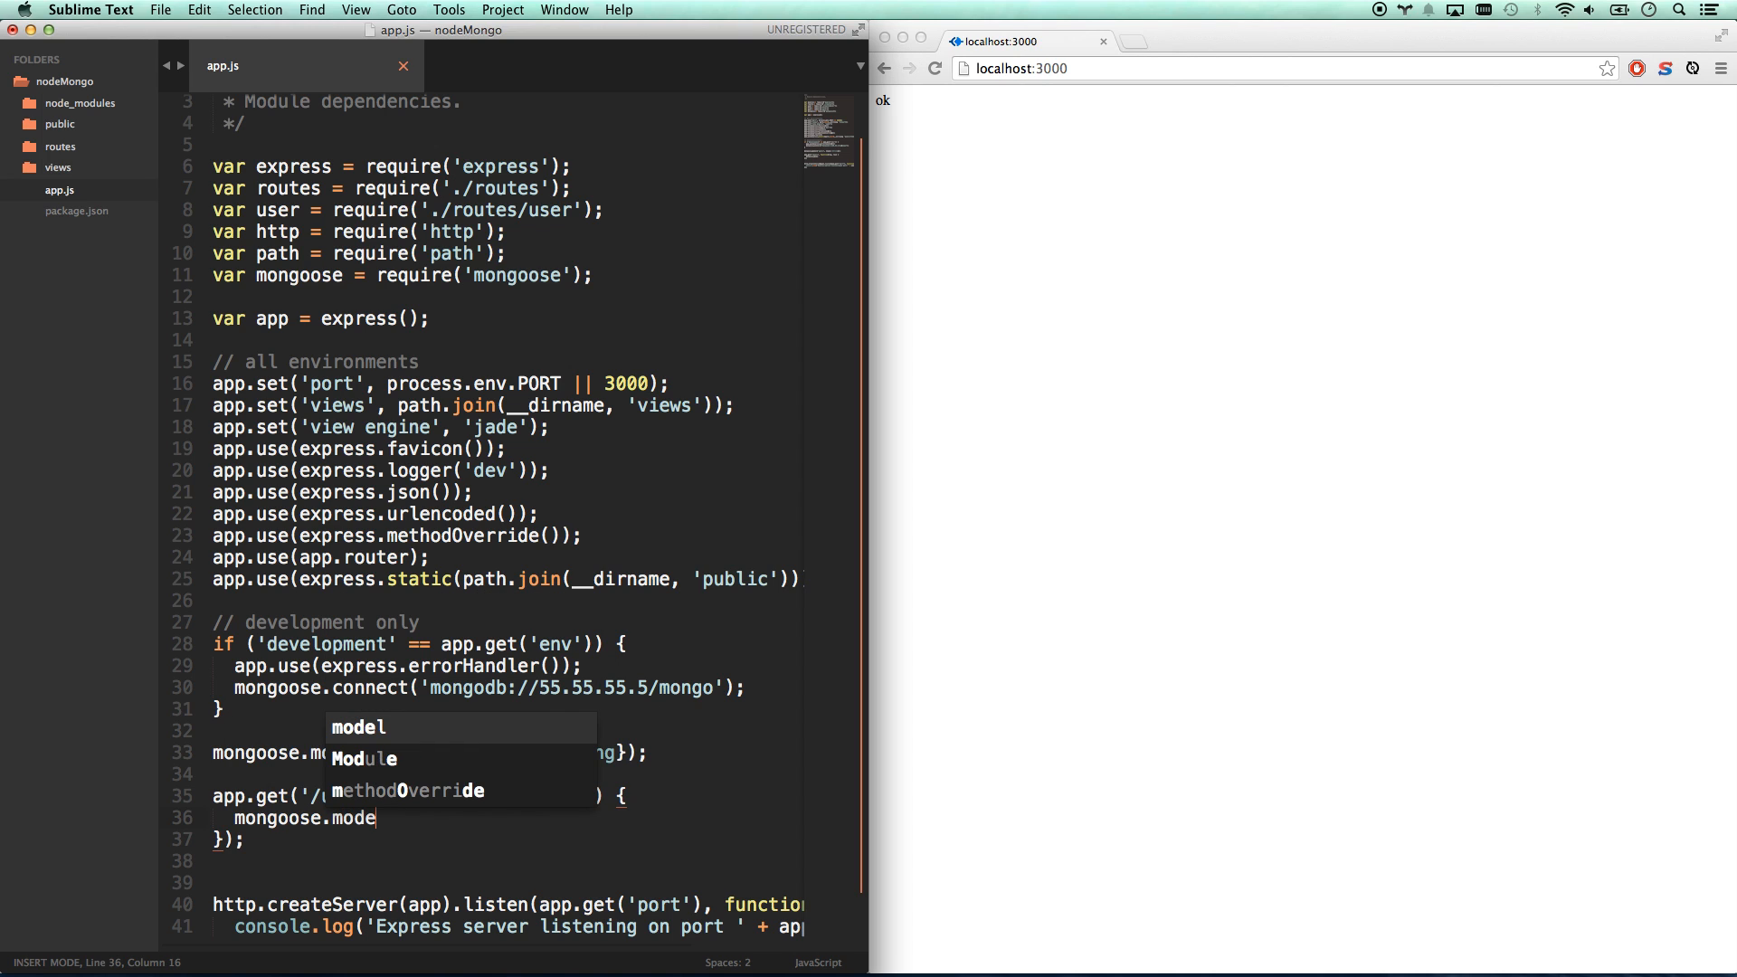
pyautogui.write("l('")
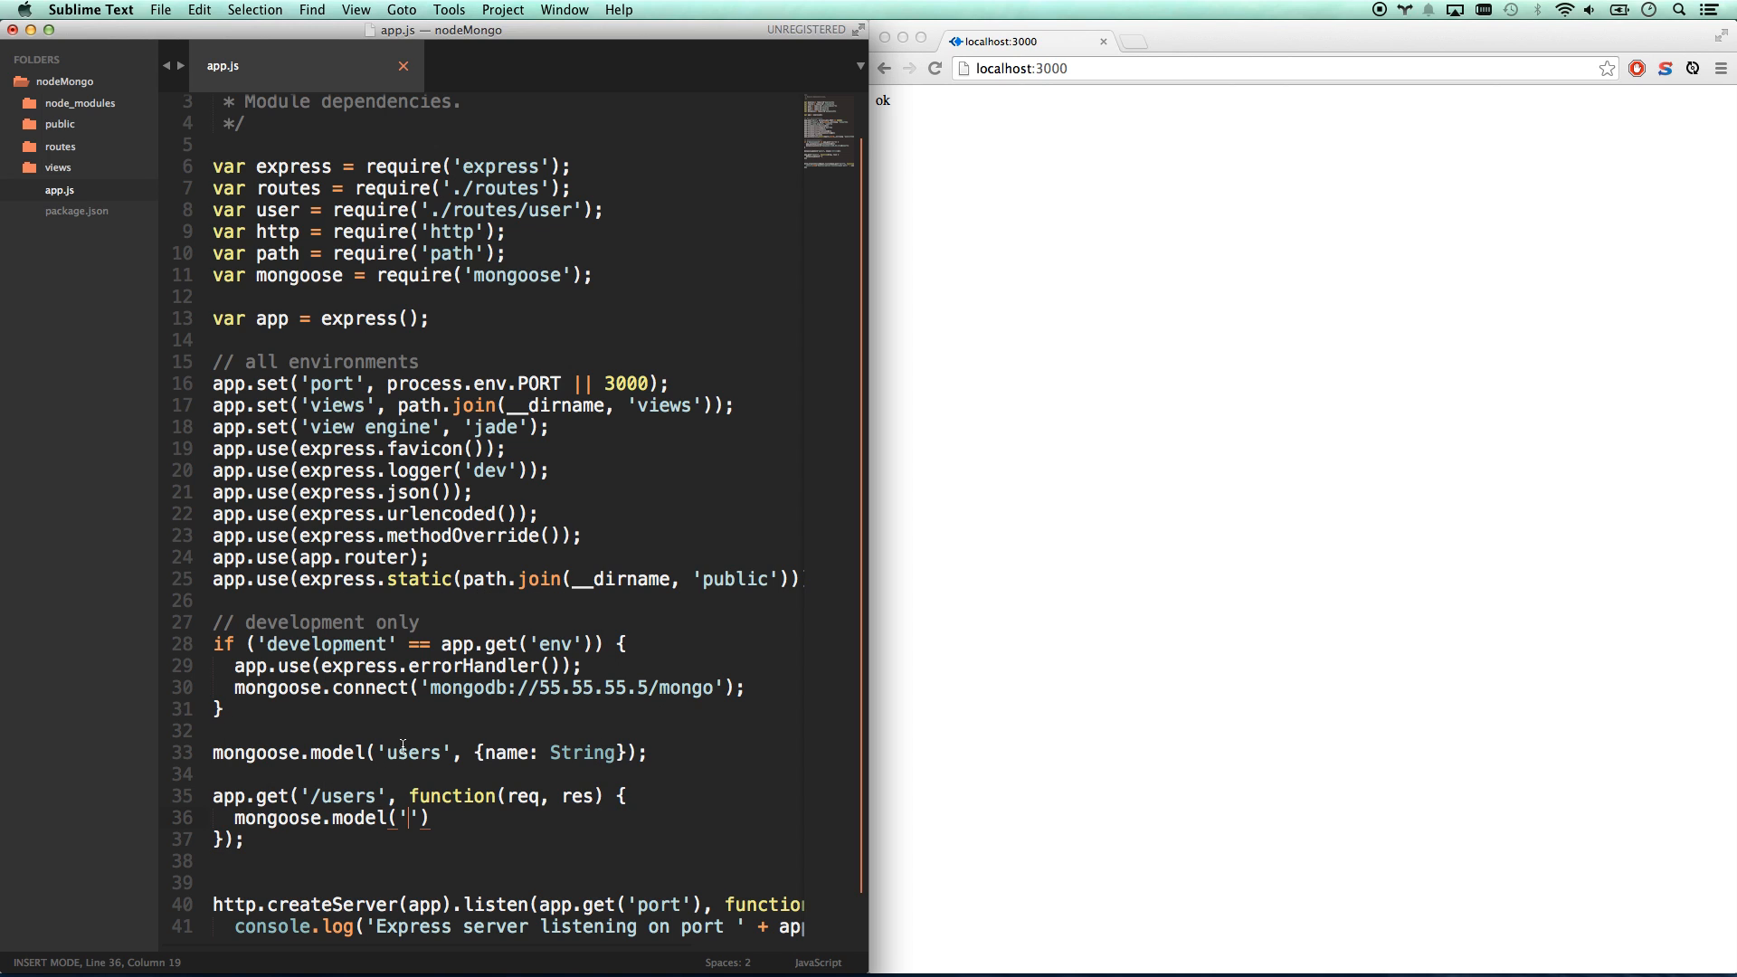
pyautogui.click(401, 750)
pyautogui.write('u')
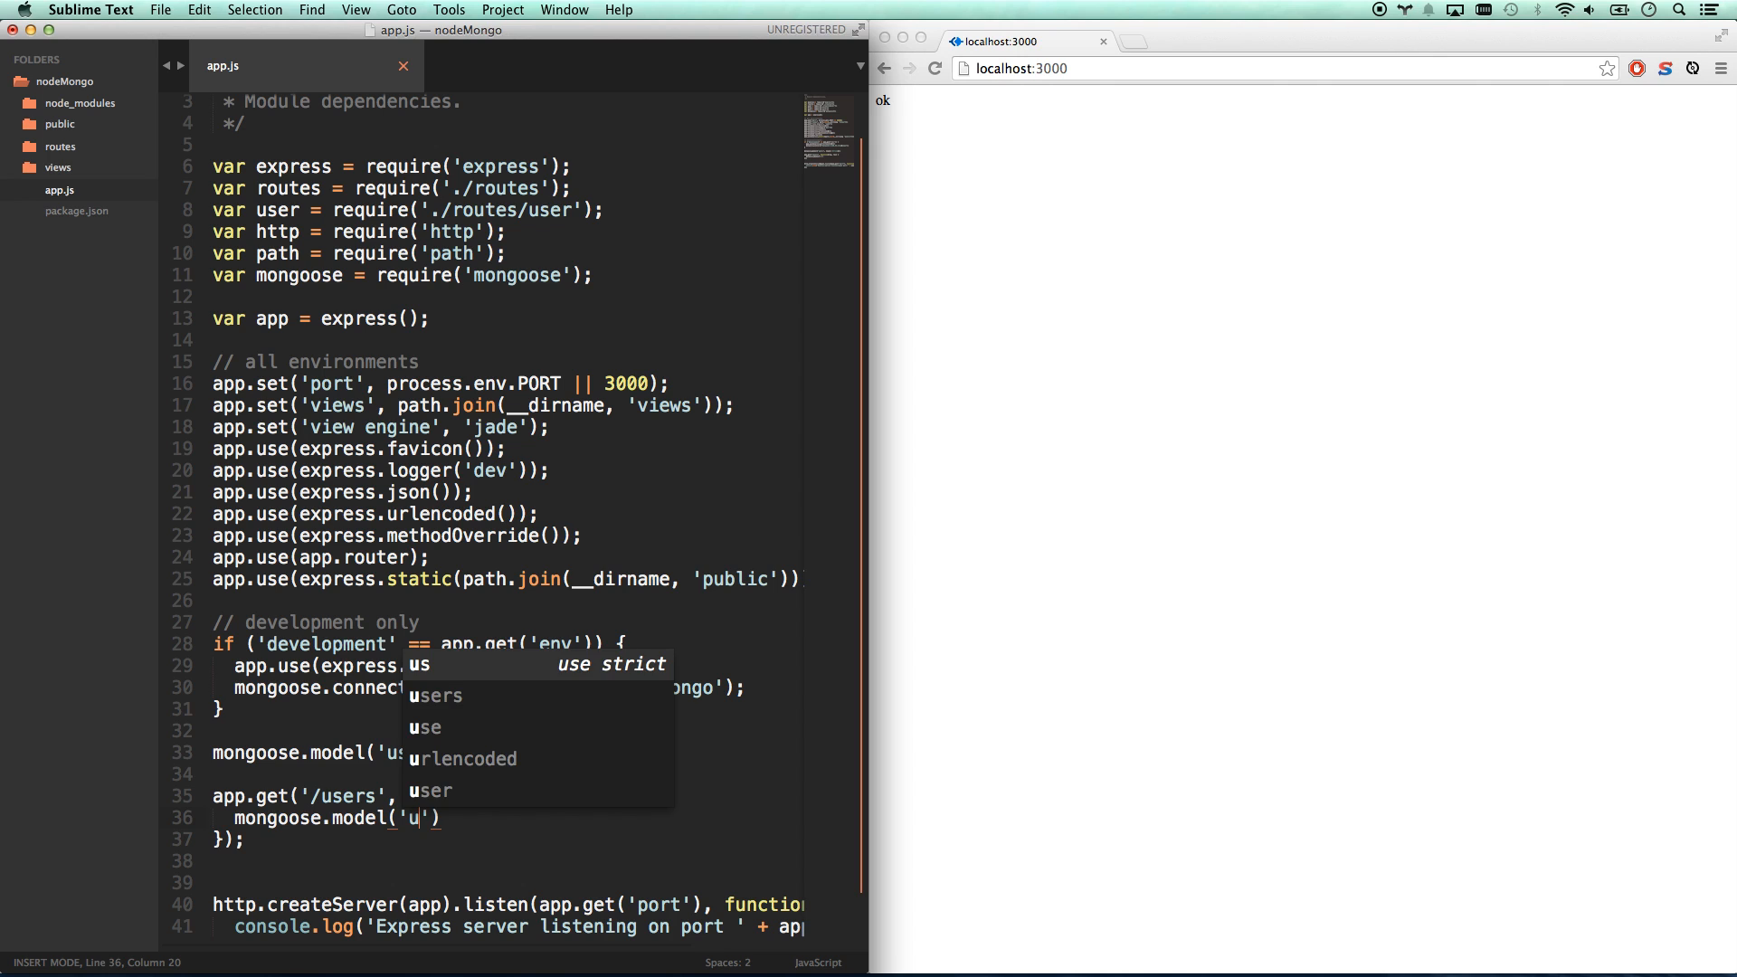
pyautogui.write("sers').fi")
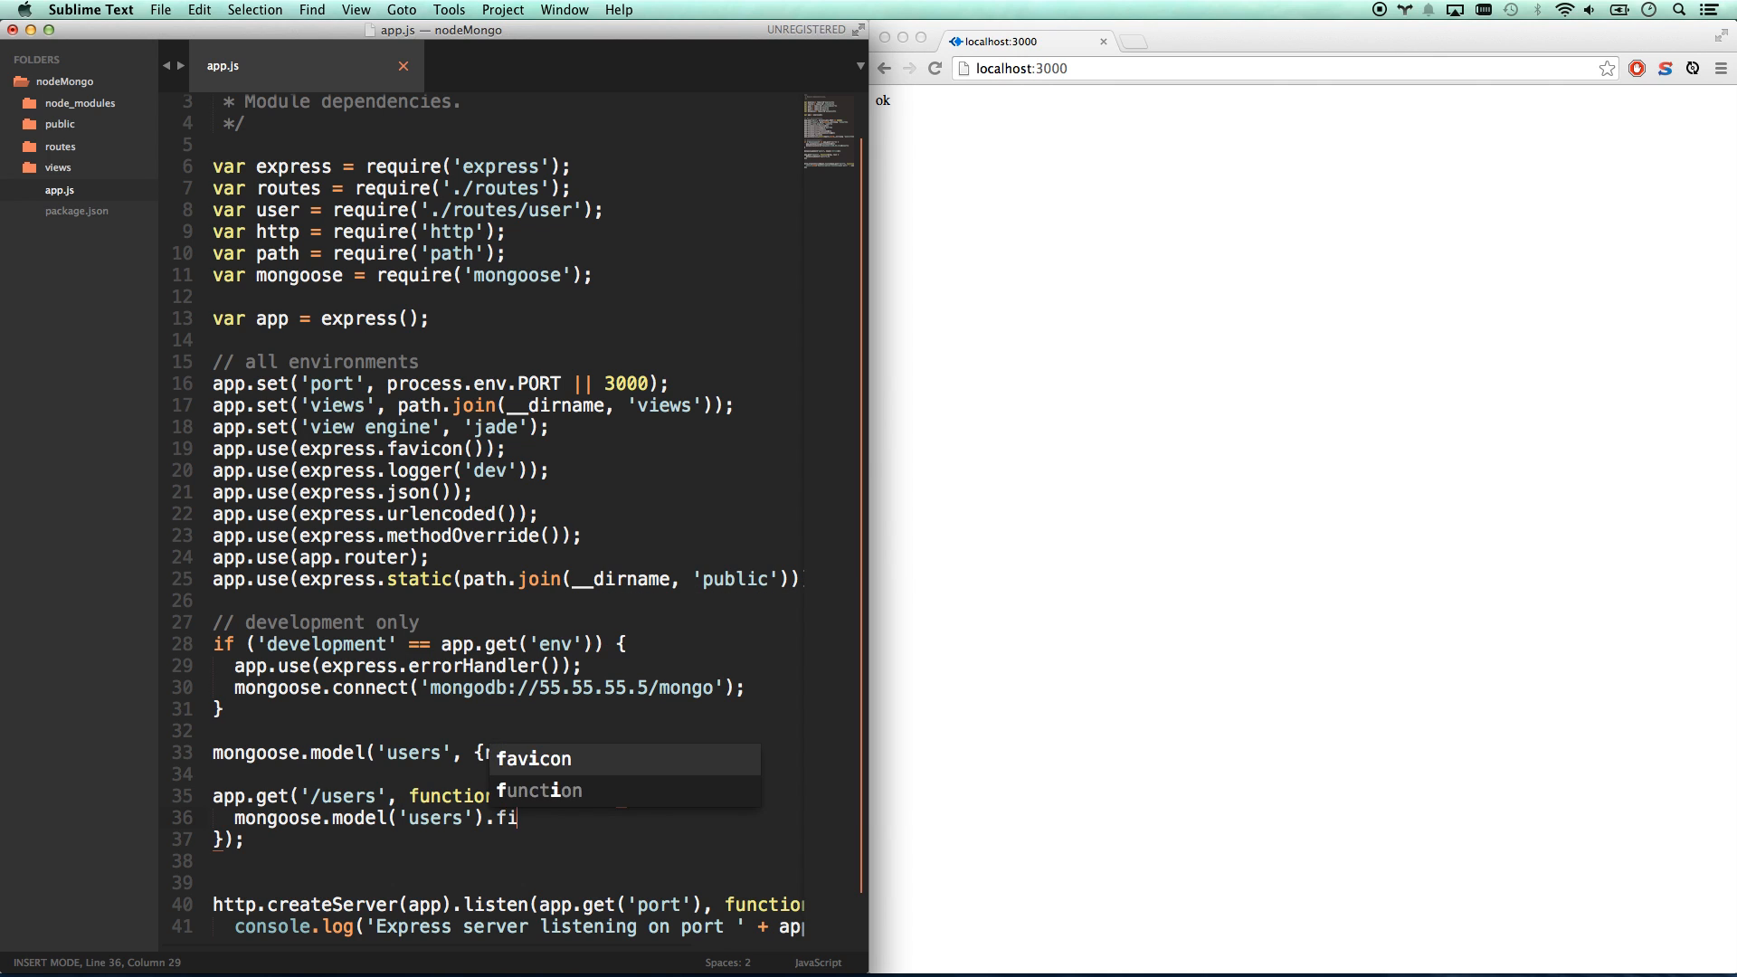
pyautogui.write('nd(function(')
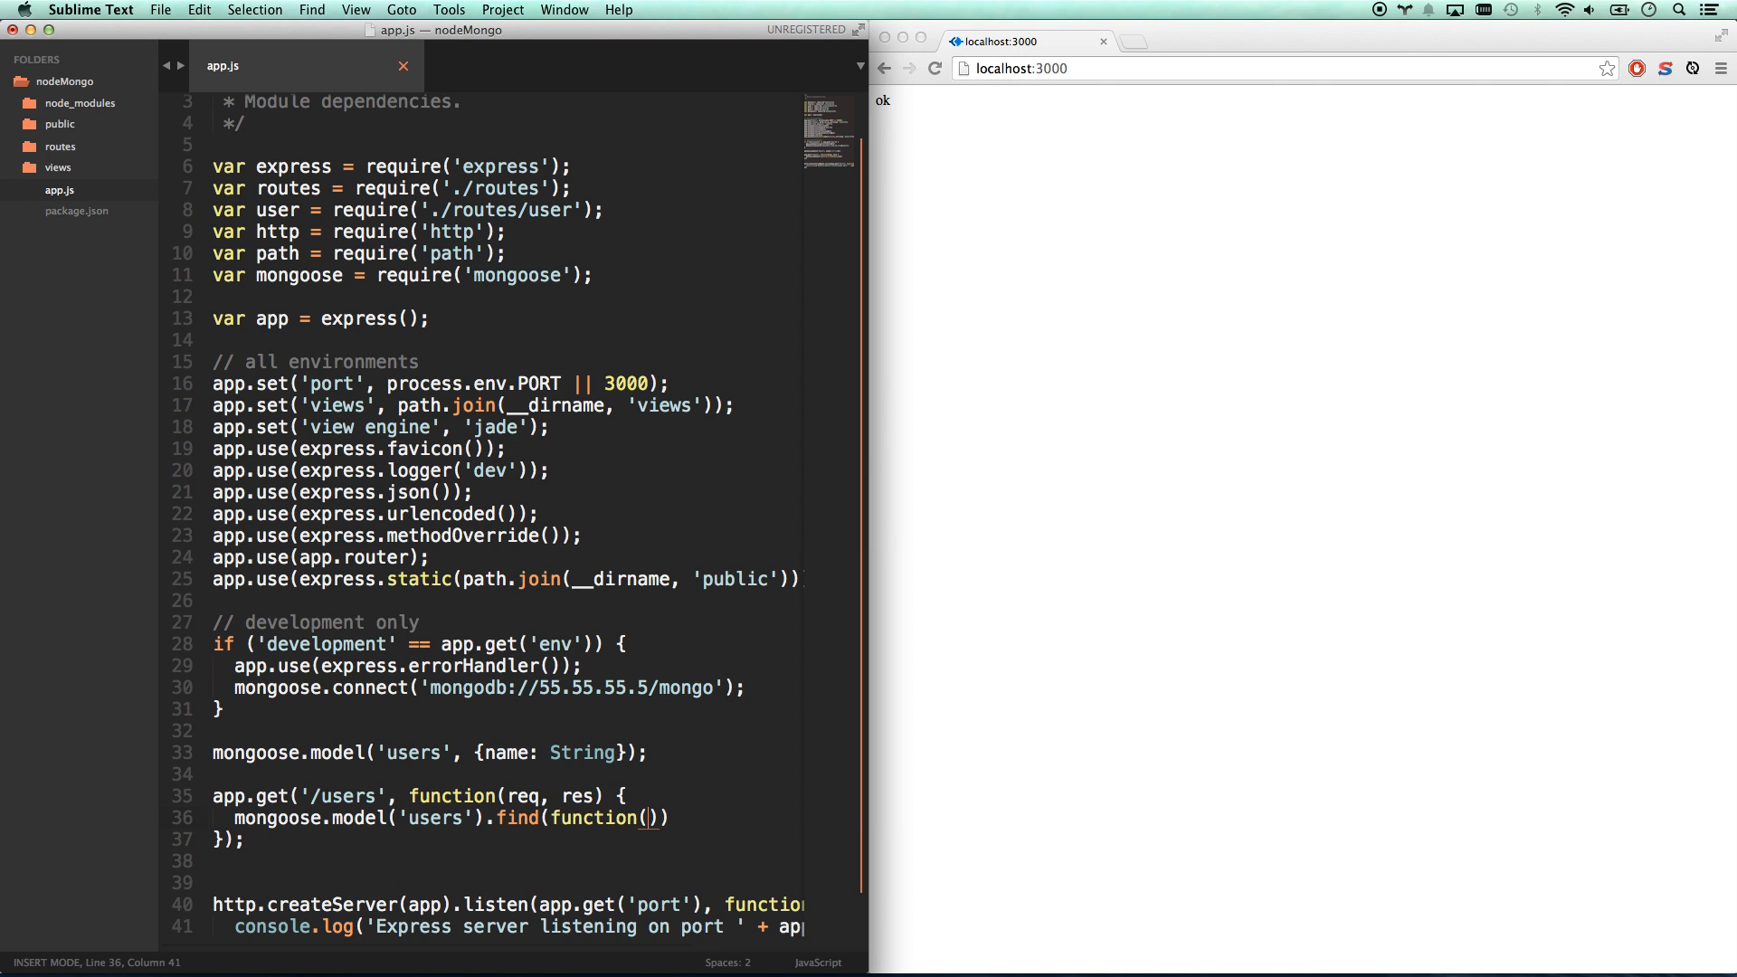
pyautogui.write('err, us')
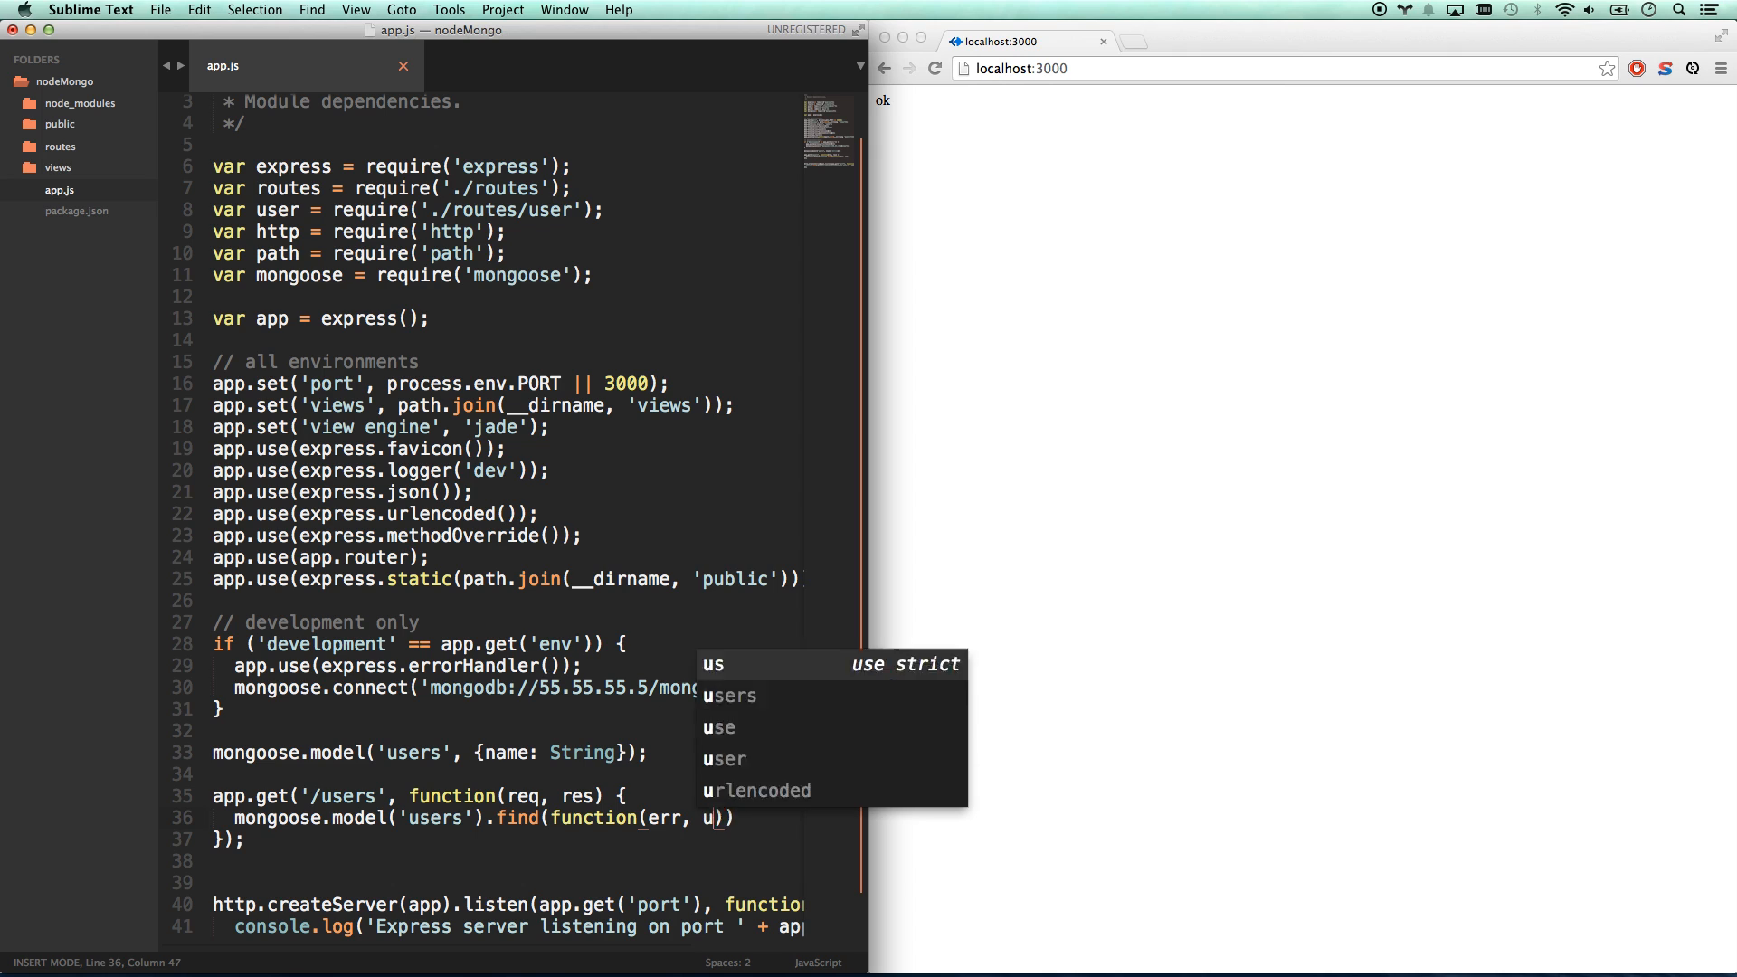
pyautogui.write('ers) {')
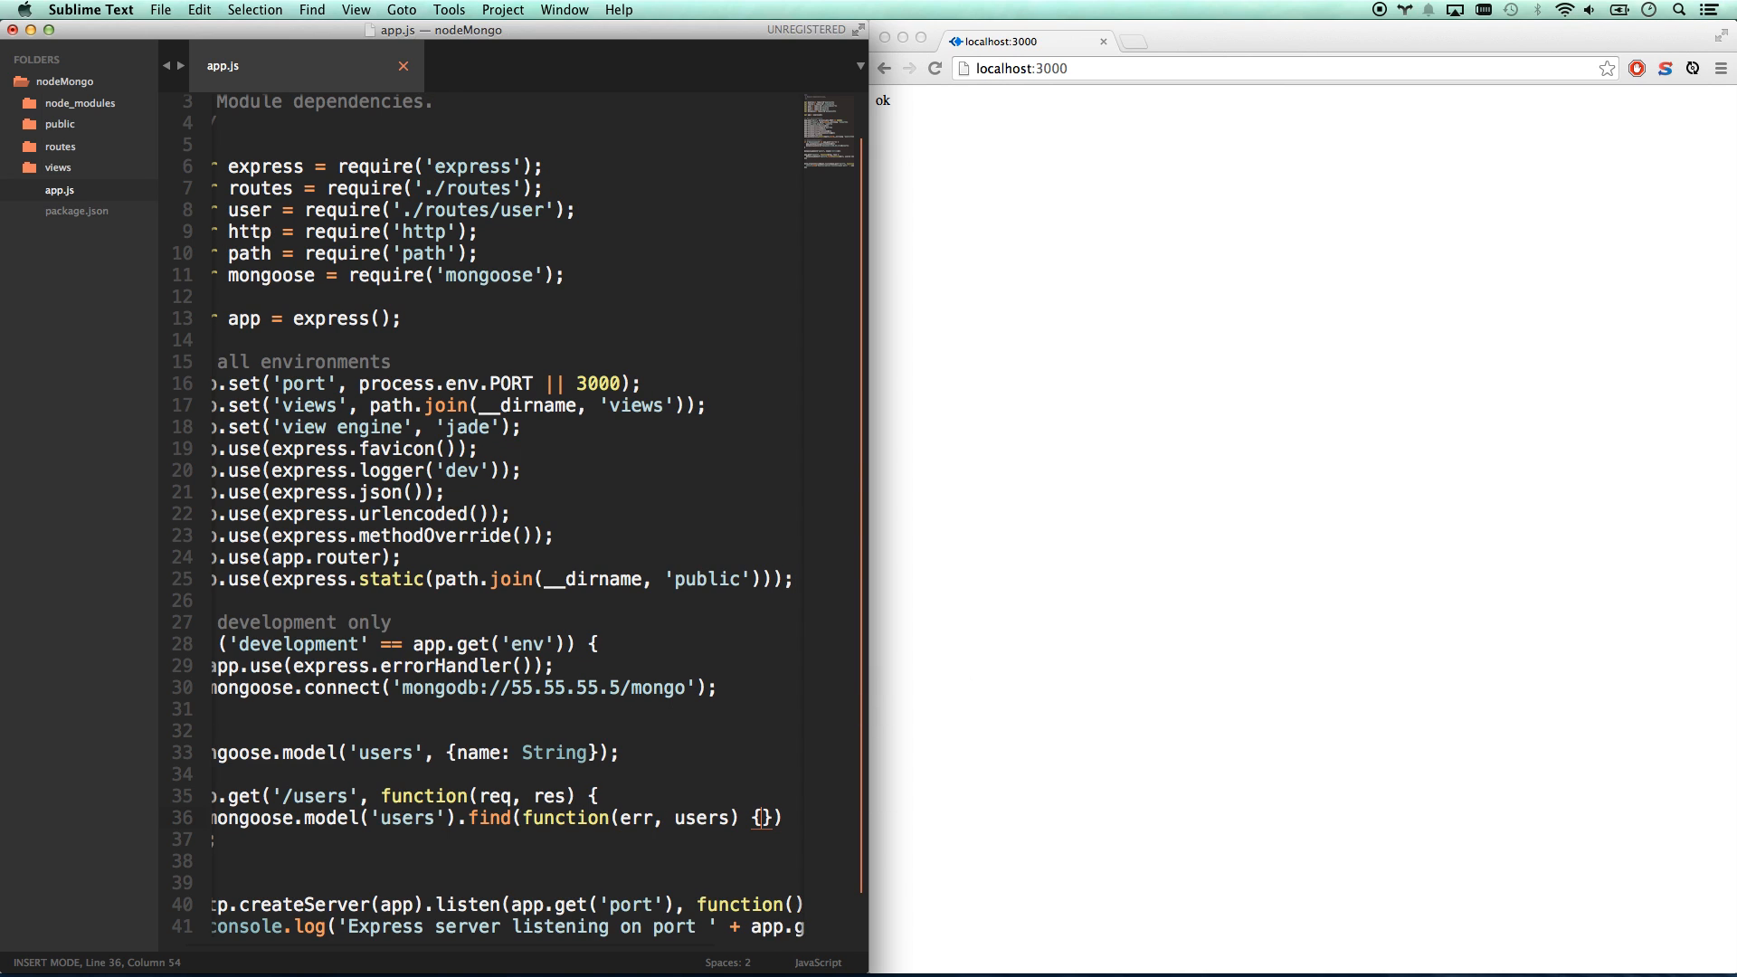
pyautogui.press('Return')
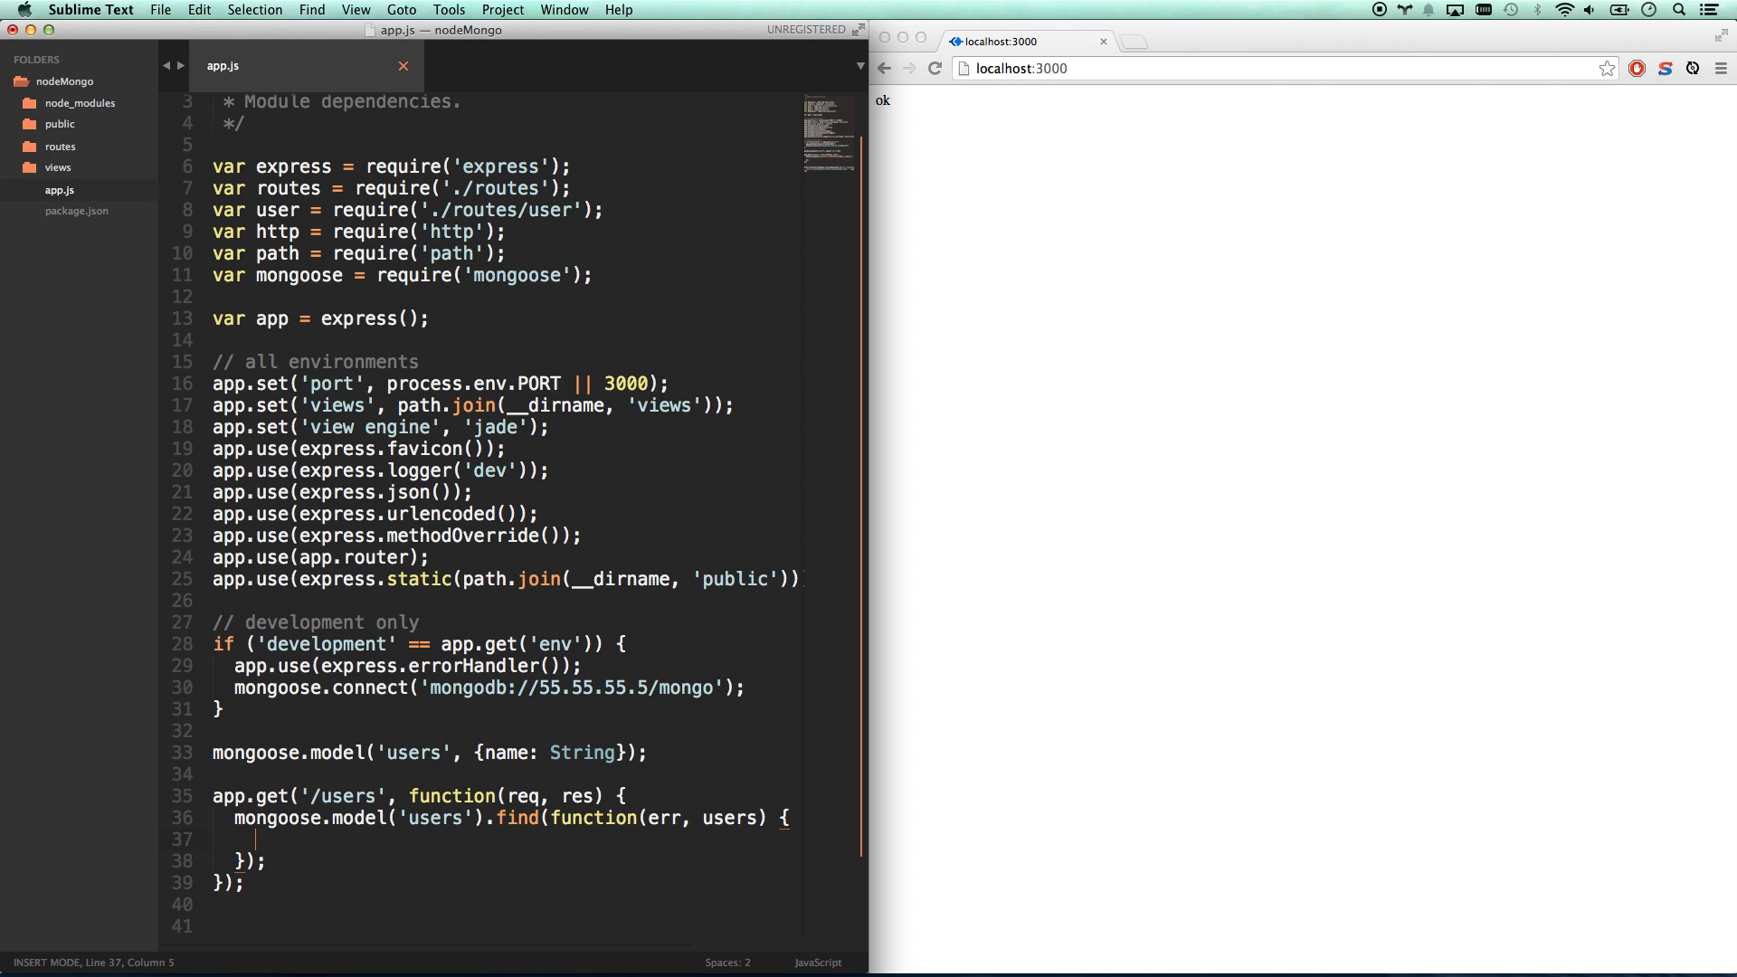
pyautogui.write('res.send(user')
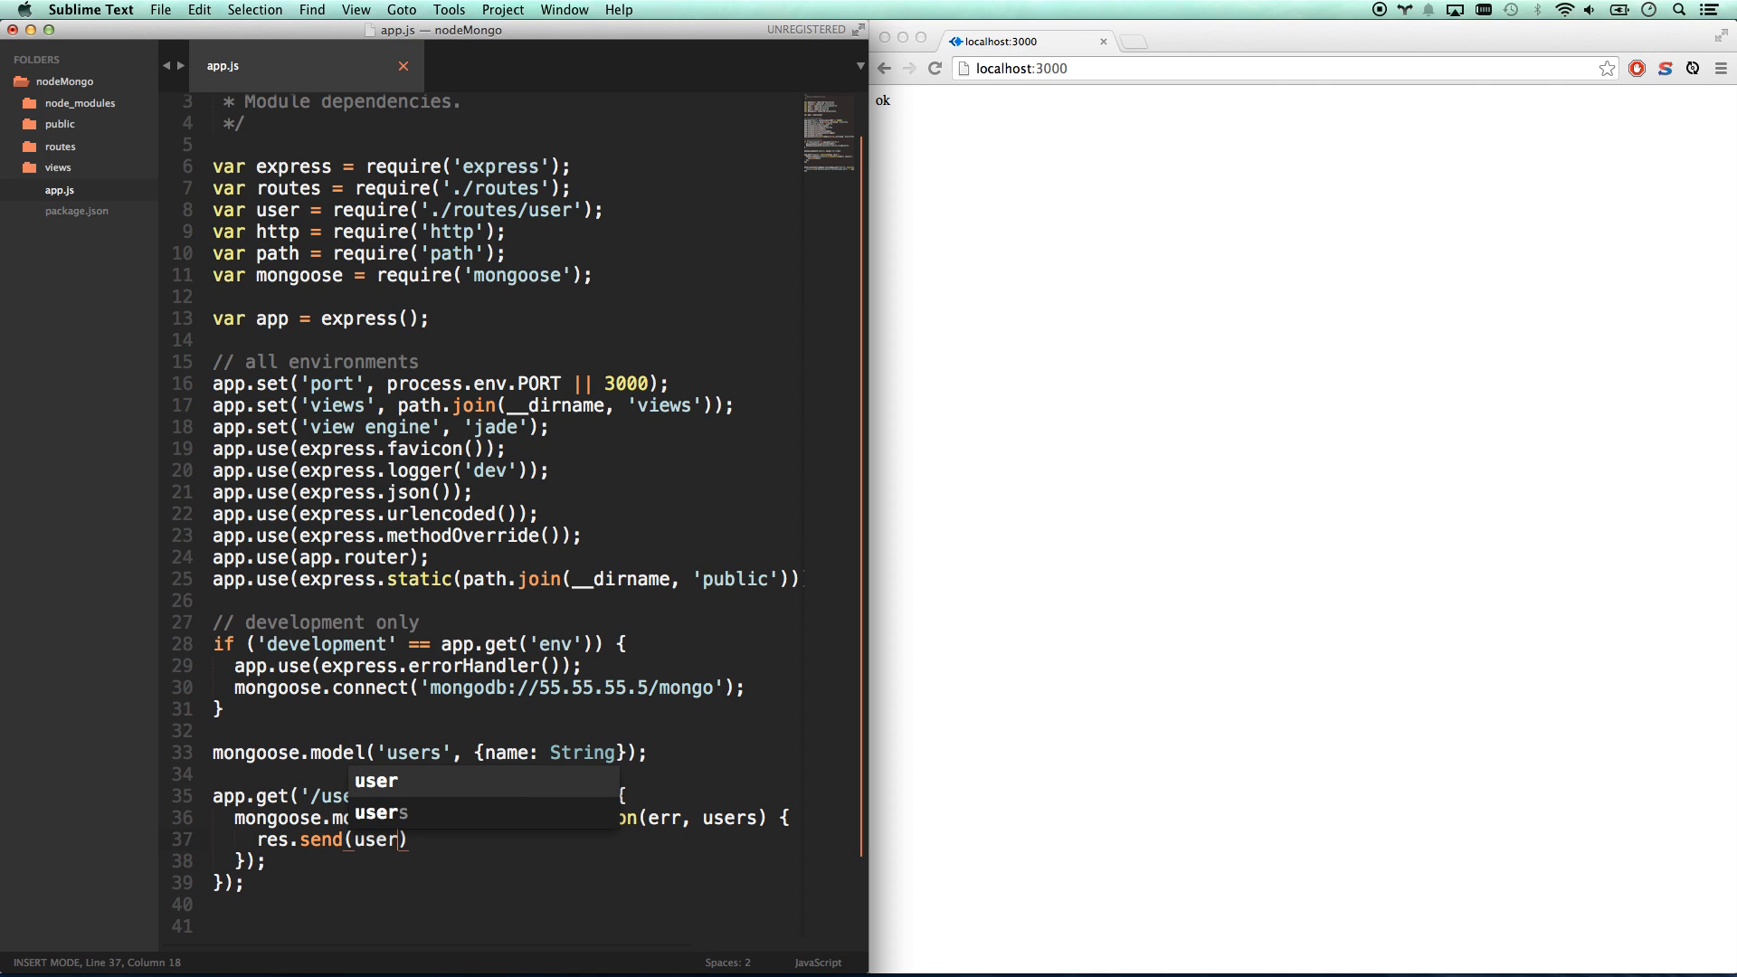
pyautogui.write('s);')
pyautogui.press('super+s')
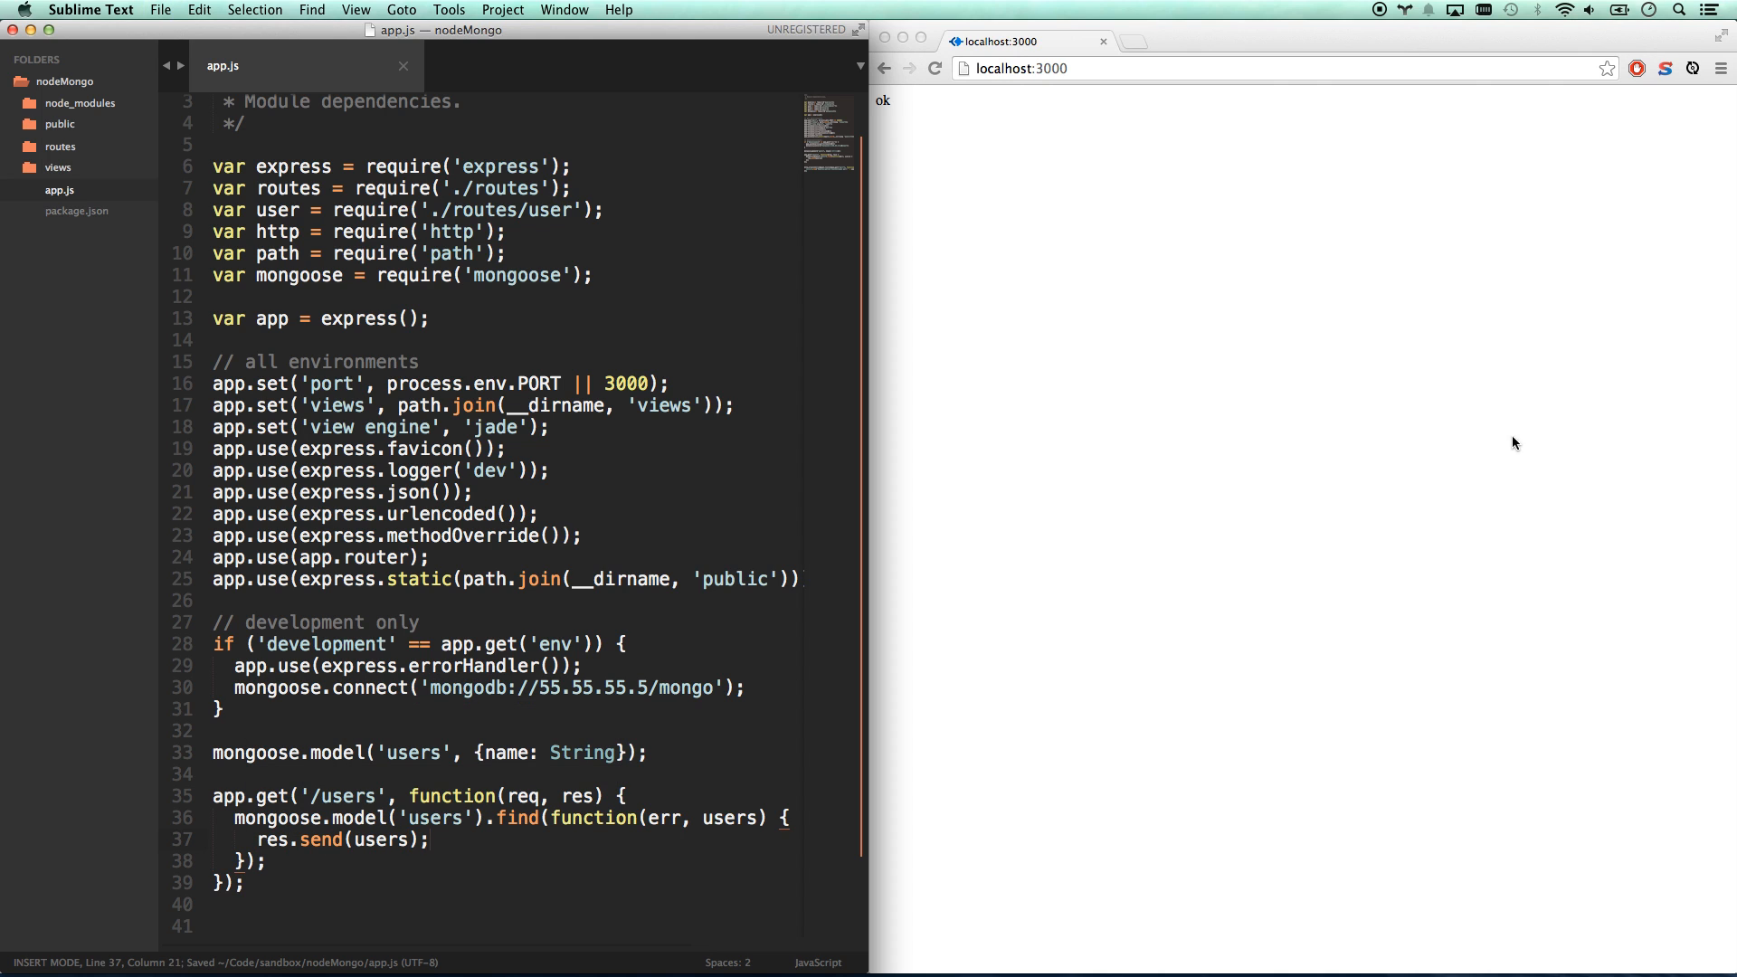
# - Load localhost:3000/users in Chrome to see the three users returned as JSON
pyautogui.click(1422, 421)
pyautogui.press('super+r')
pyautogui.click(1120, 67)
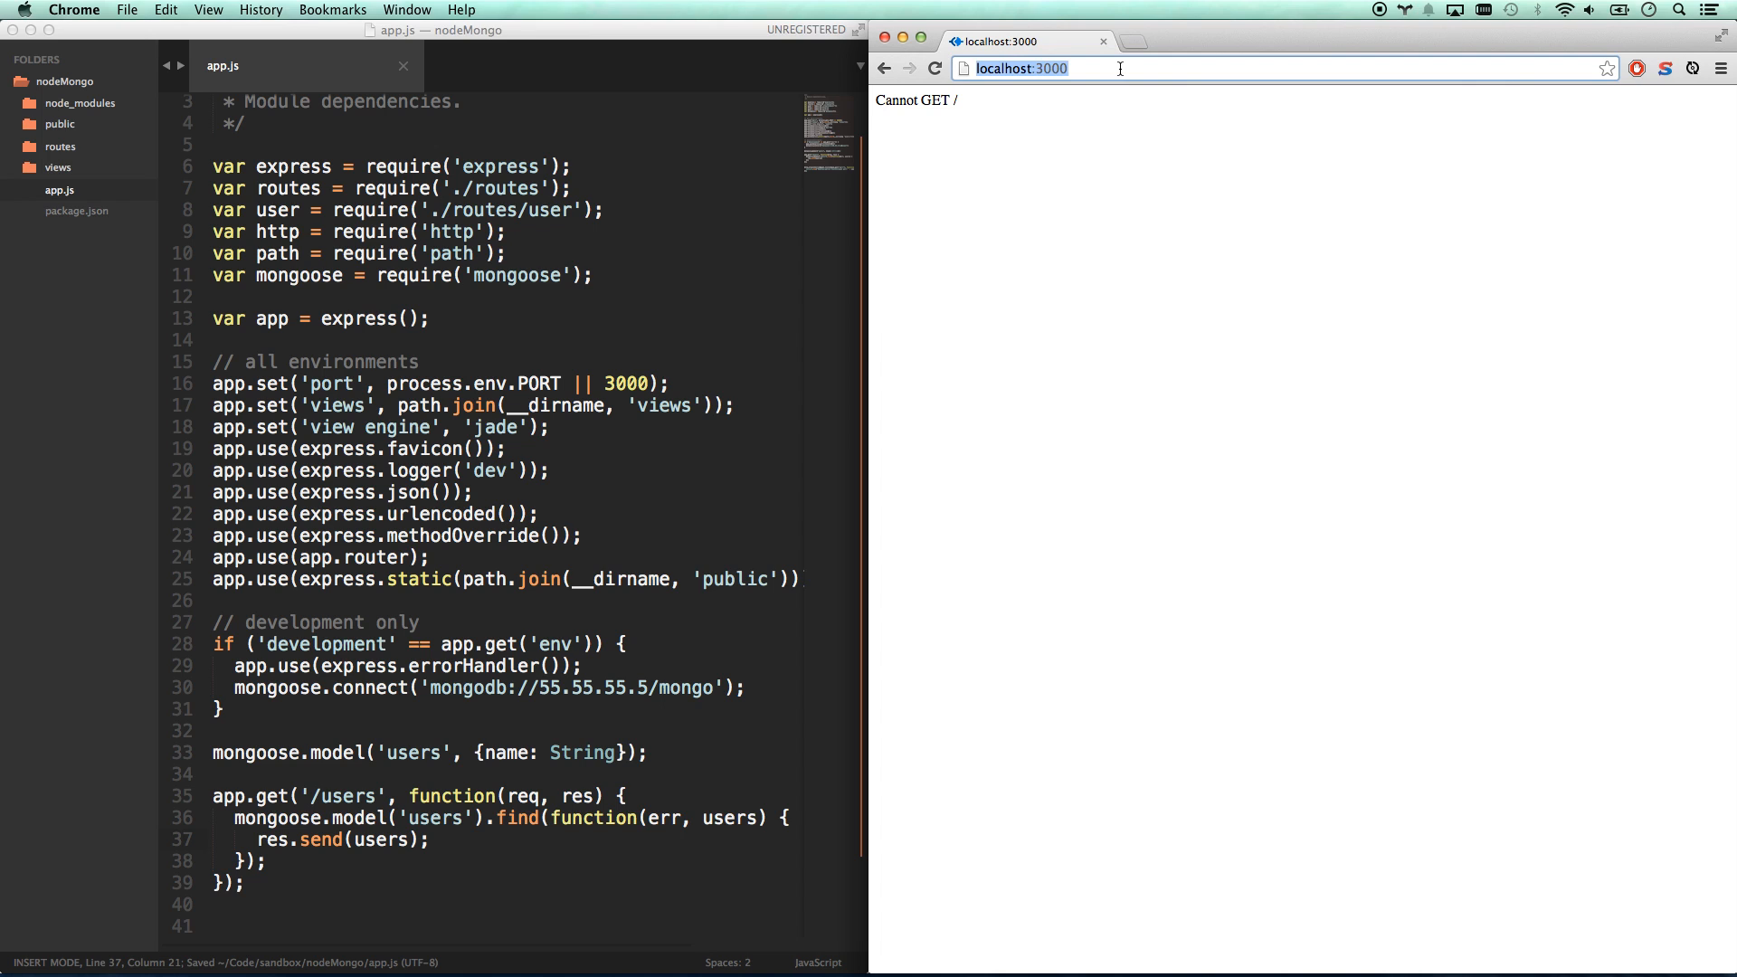
pyautogui.press('Right')
pyautogui.write('/users')
pyautogui.press('Return')
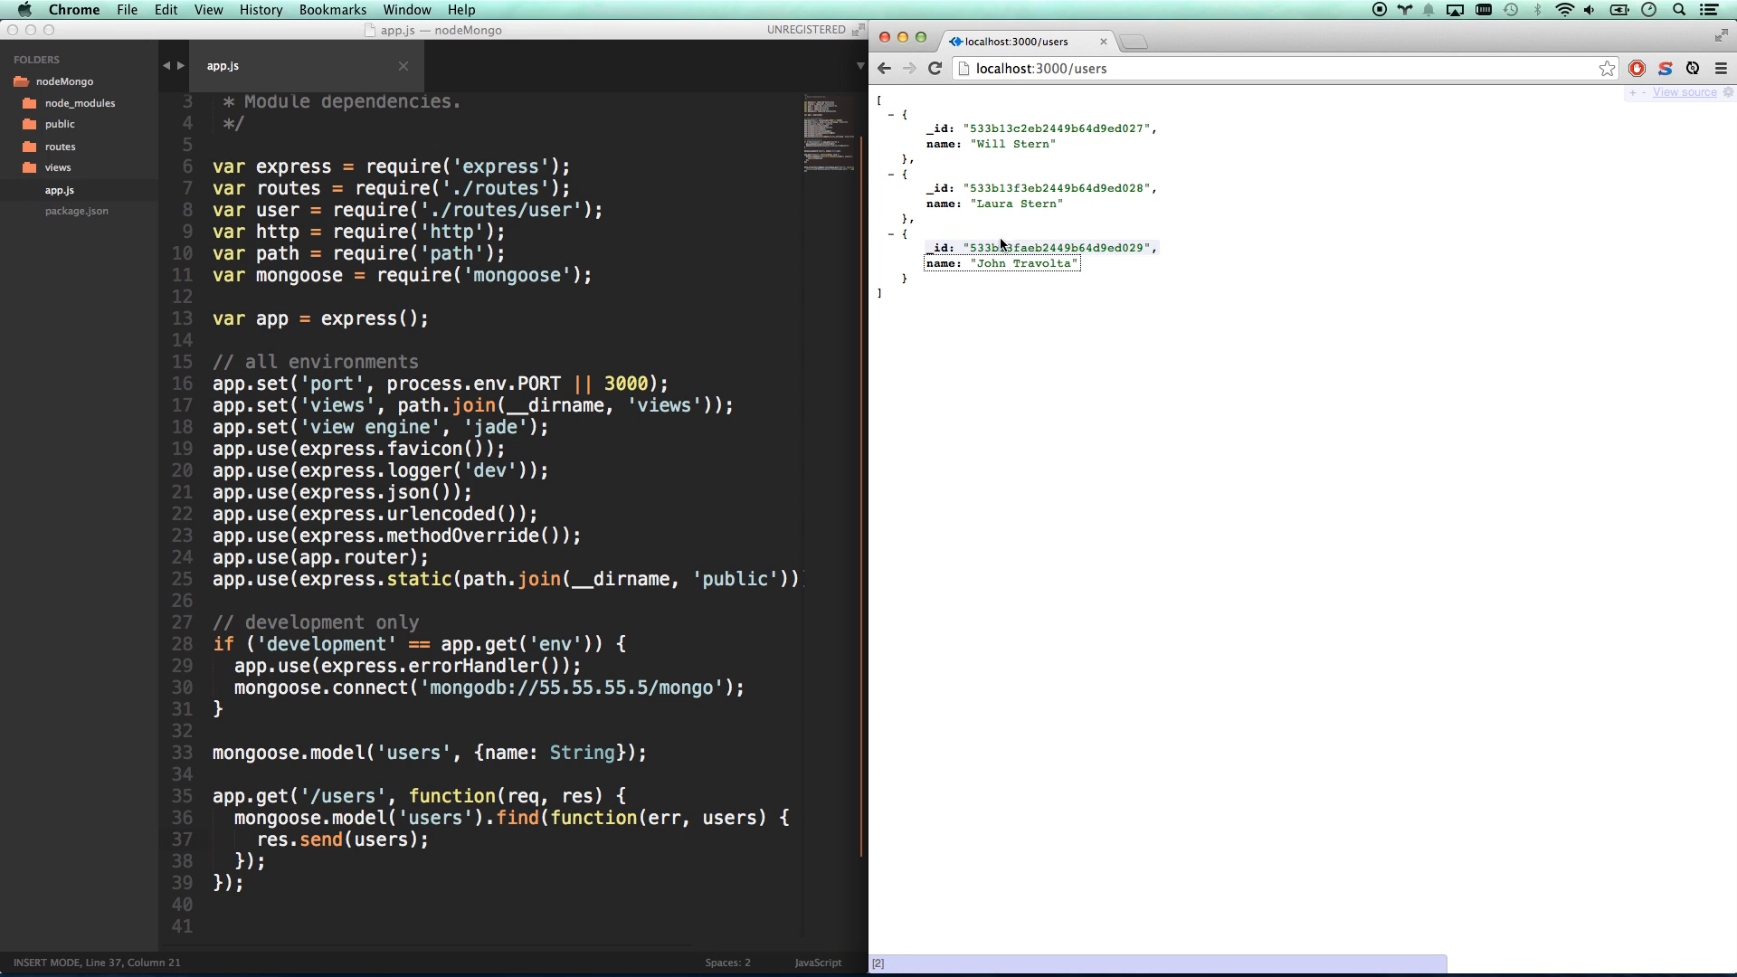
pyautogui.click(500, 556)
pyautogui.scroll(-1, 469, 501)
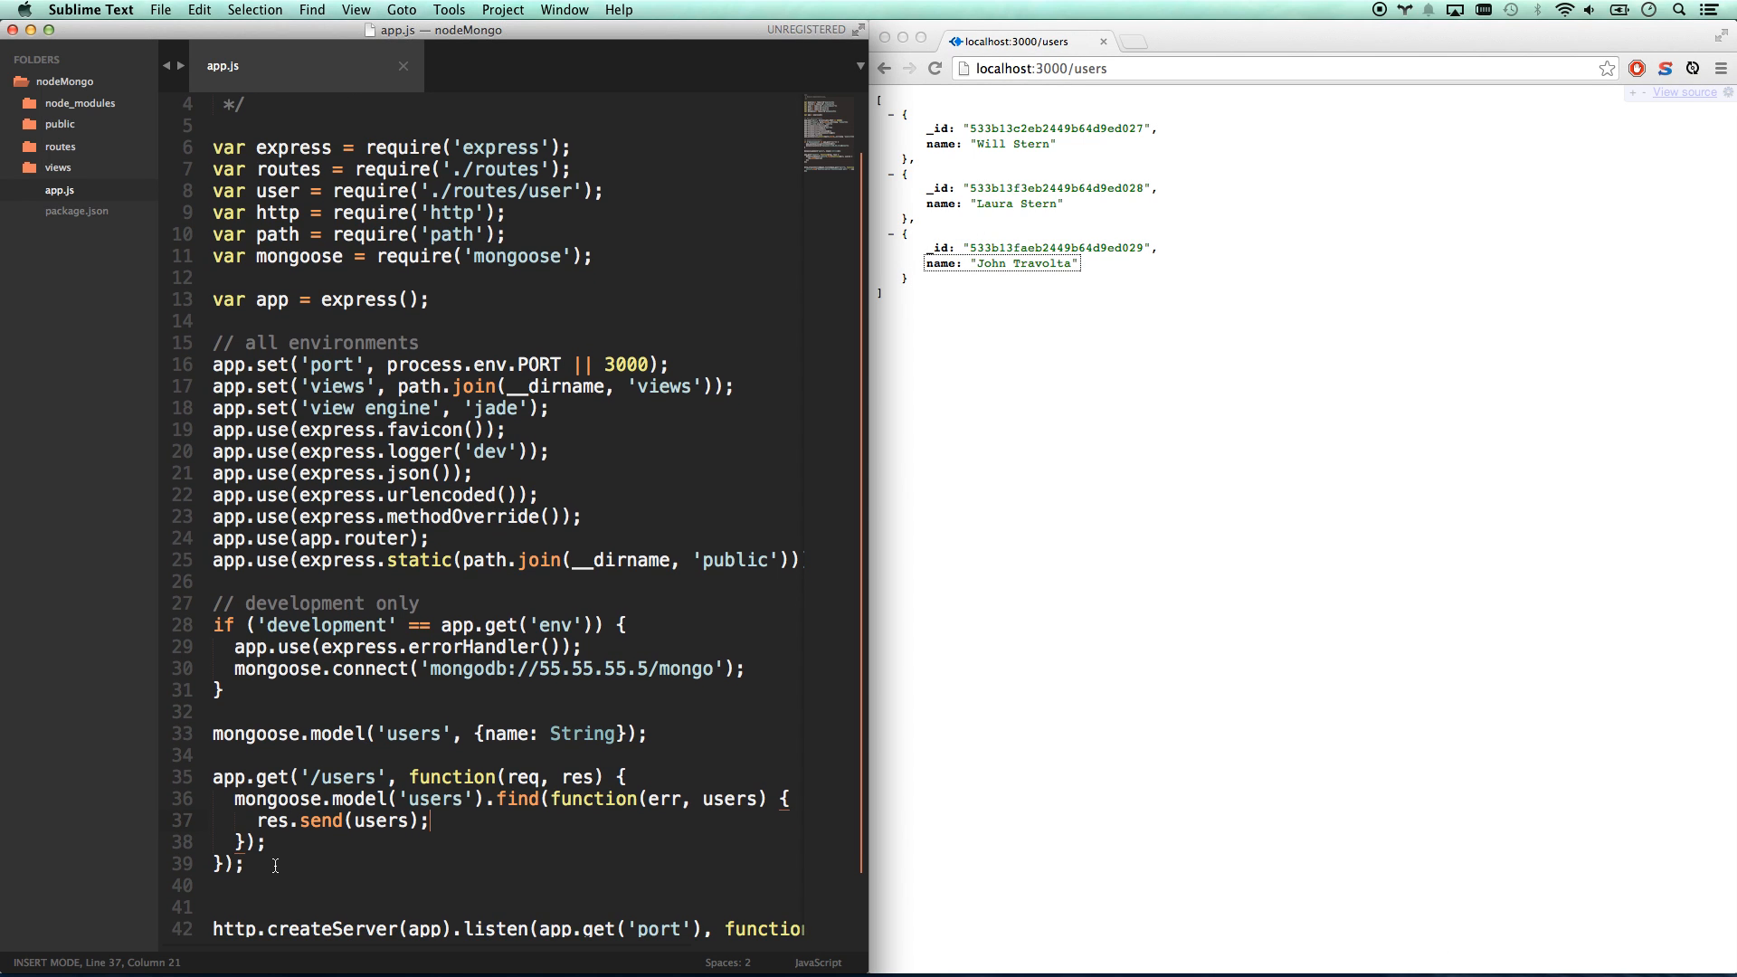
# - Duplicate the /users route block below and rename its path to /posts
pyautogui.moveTo(247, 864); pyautogui.dragTo(212, 782)
pyautogui.hotkey('ctrl', 'c')
pyautogui.press('Right')
pyautogui.press('Return')
pyautogui.press('Return')
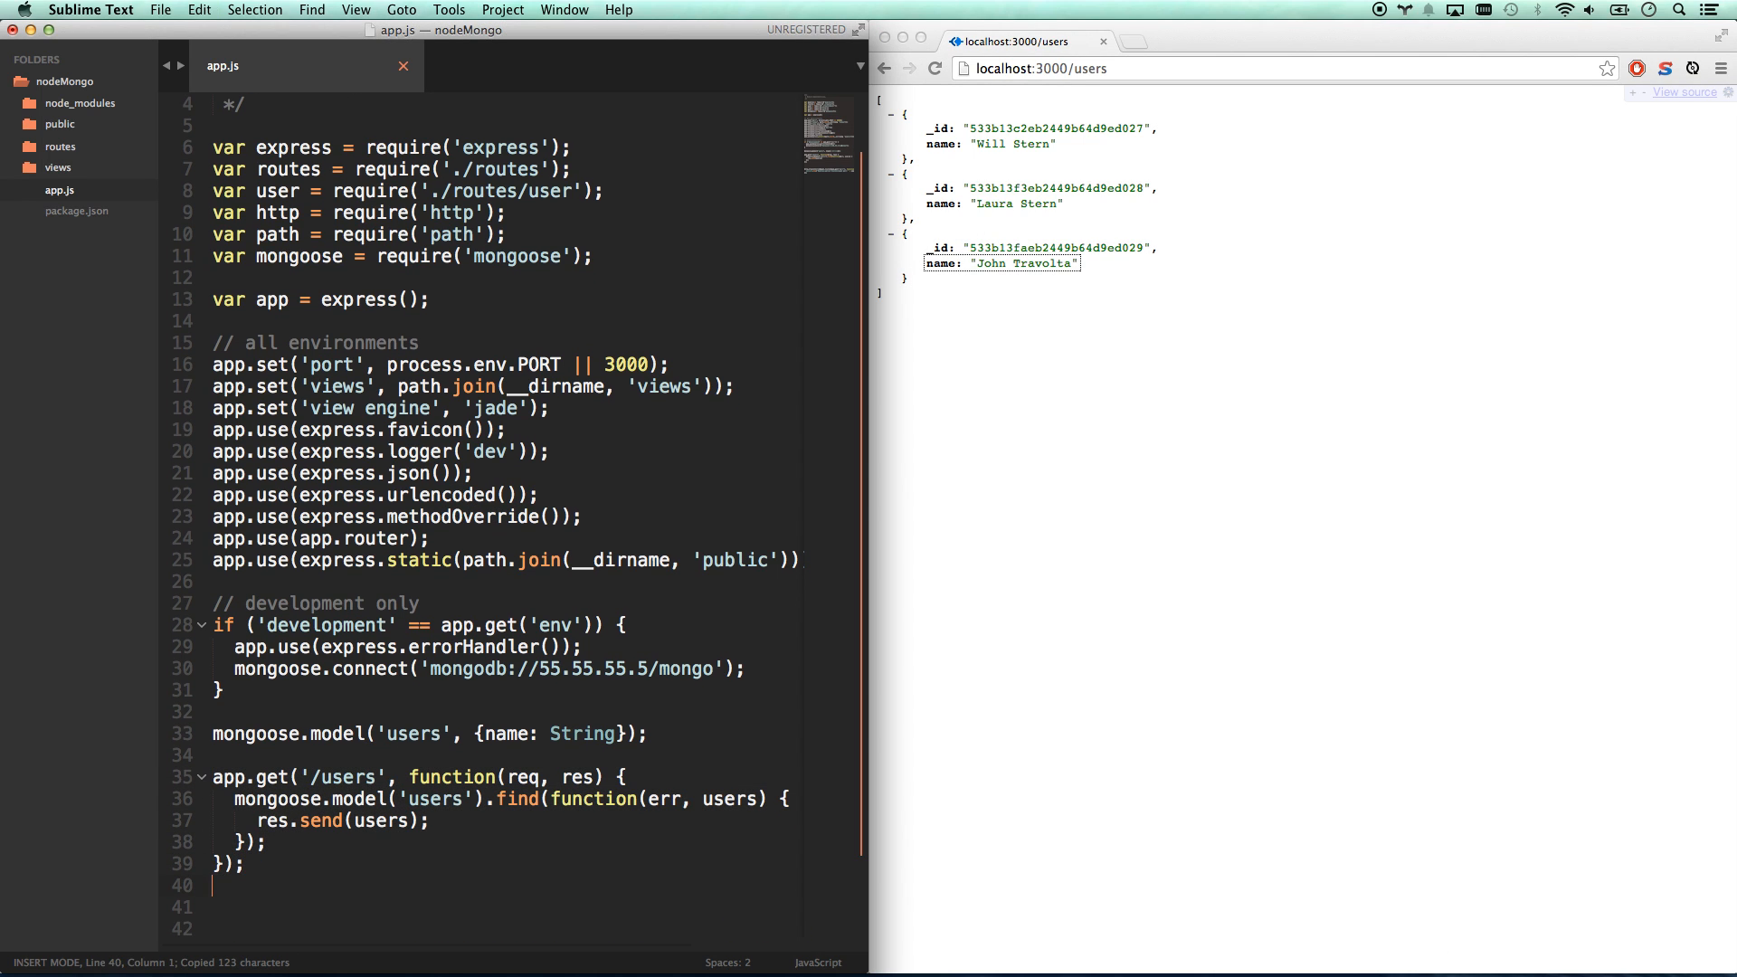
pyautogui.press('super+v')
pyautogui.scroll(-5, 353, 785)
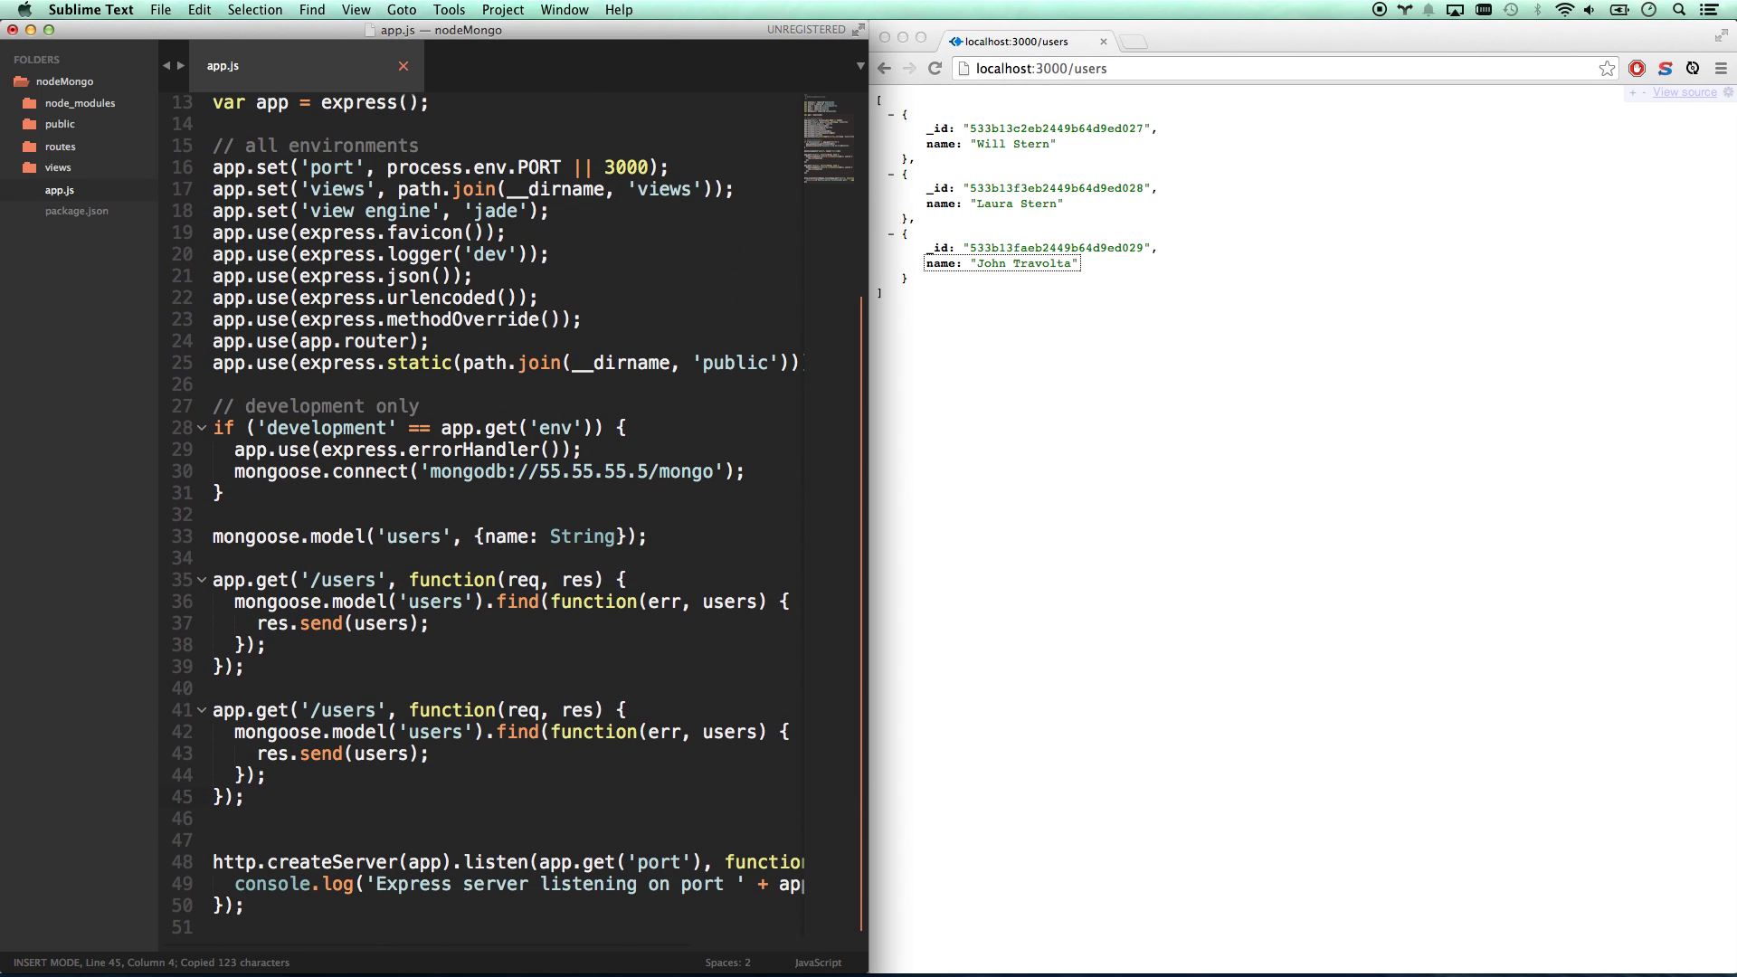
pyautogui.doubleClick(351, 709)
pyautogui.write('posts')
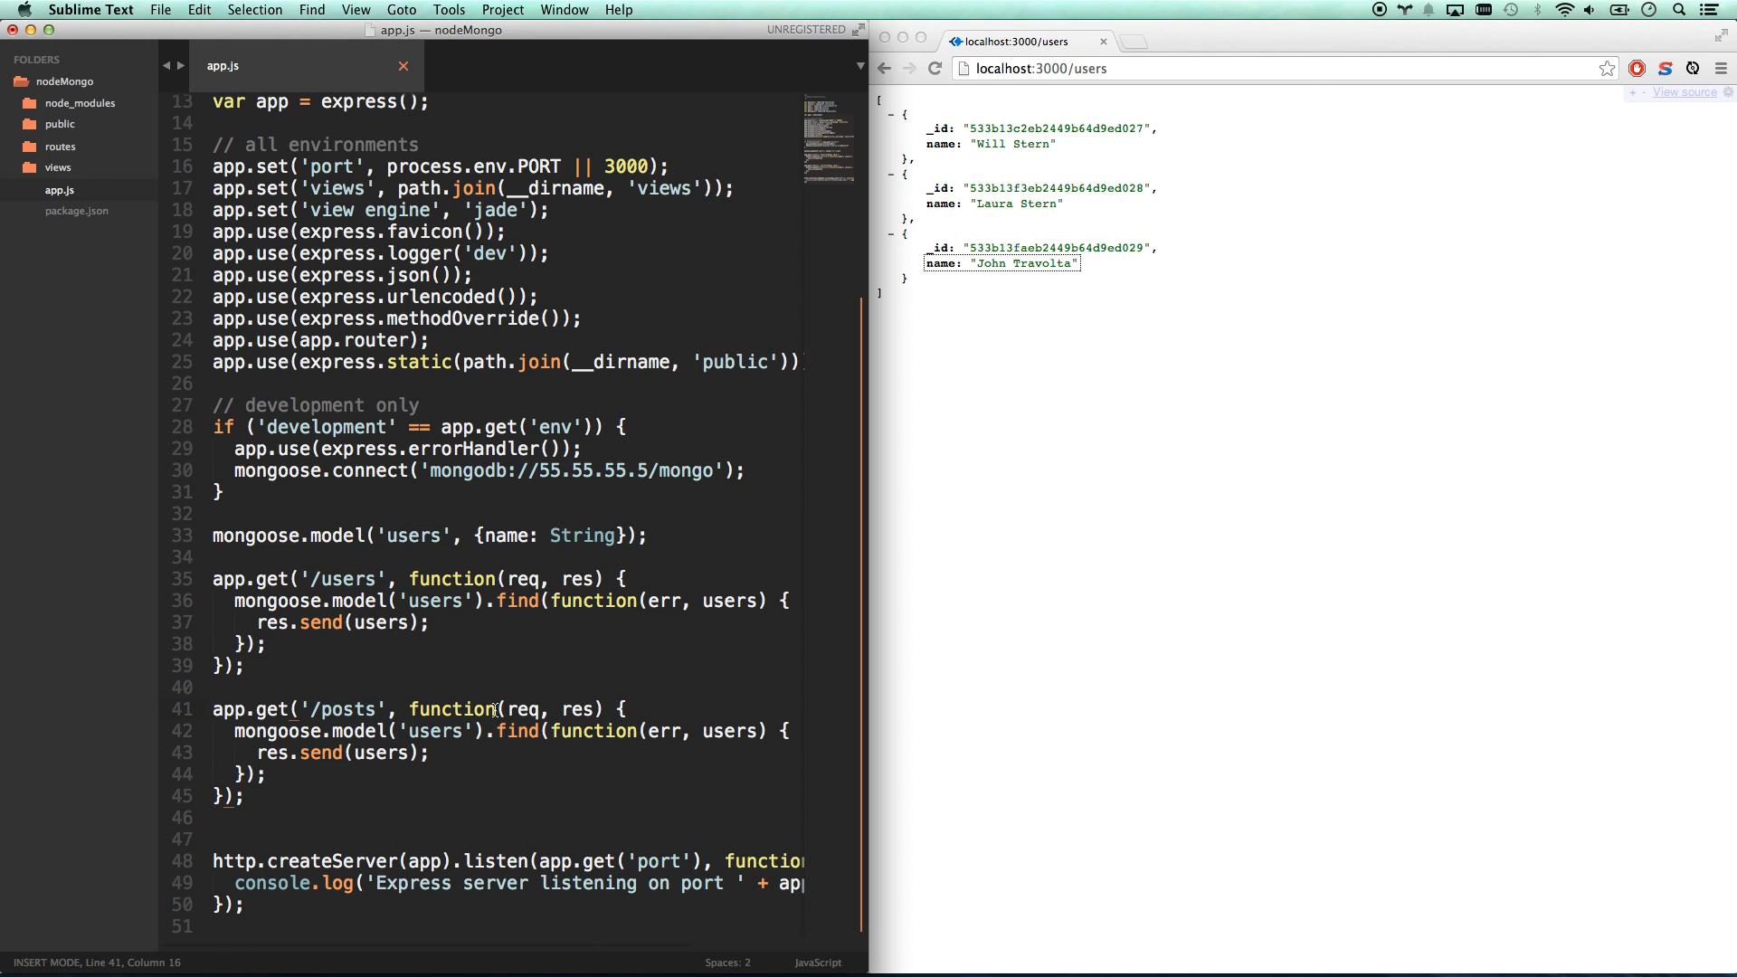
# - Duplicate the model line as a posts model with a content: String field
pyautogui.moveTo(213, 532); pyautogui.dragTo(648, 536)
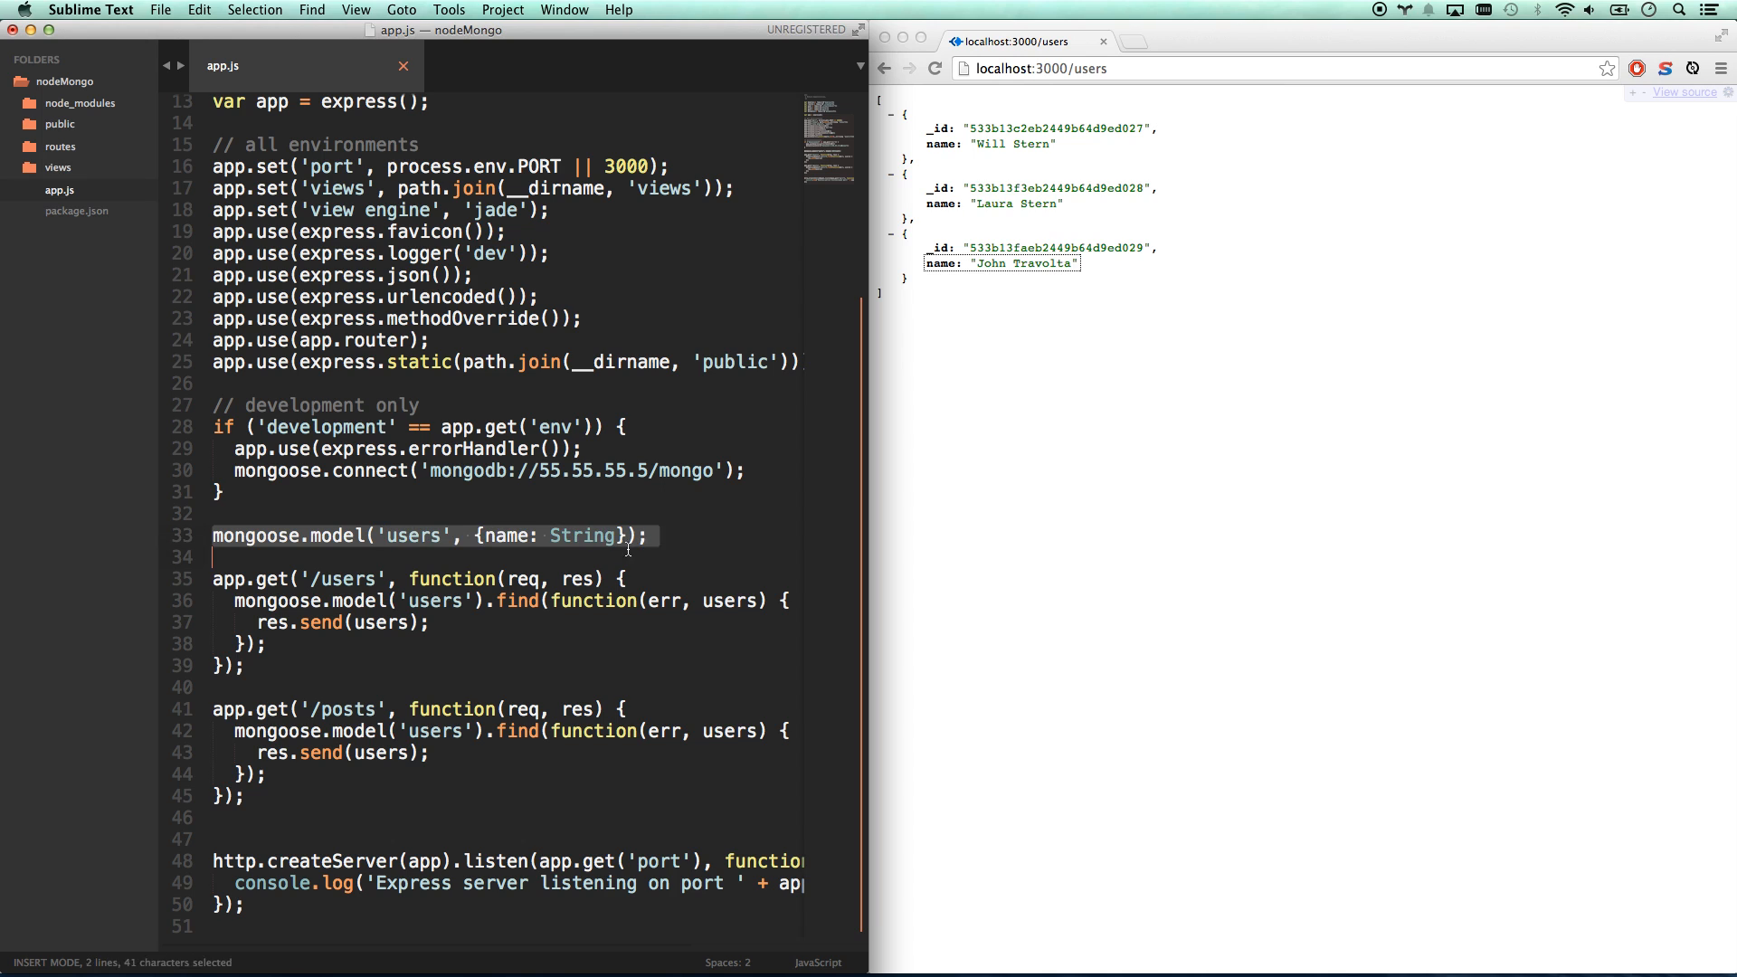
pyautogui.press('super+c')
pyautogui.press('Right')
pyautogui.press('Return')
pyautogui.press('super+v')
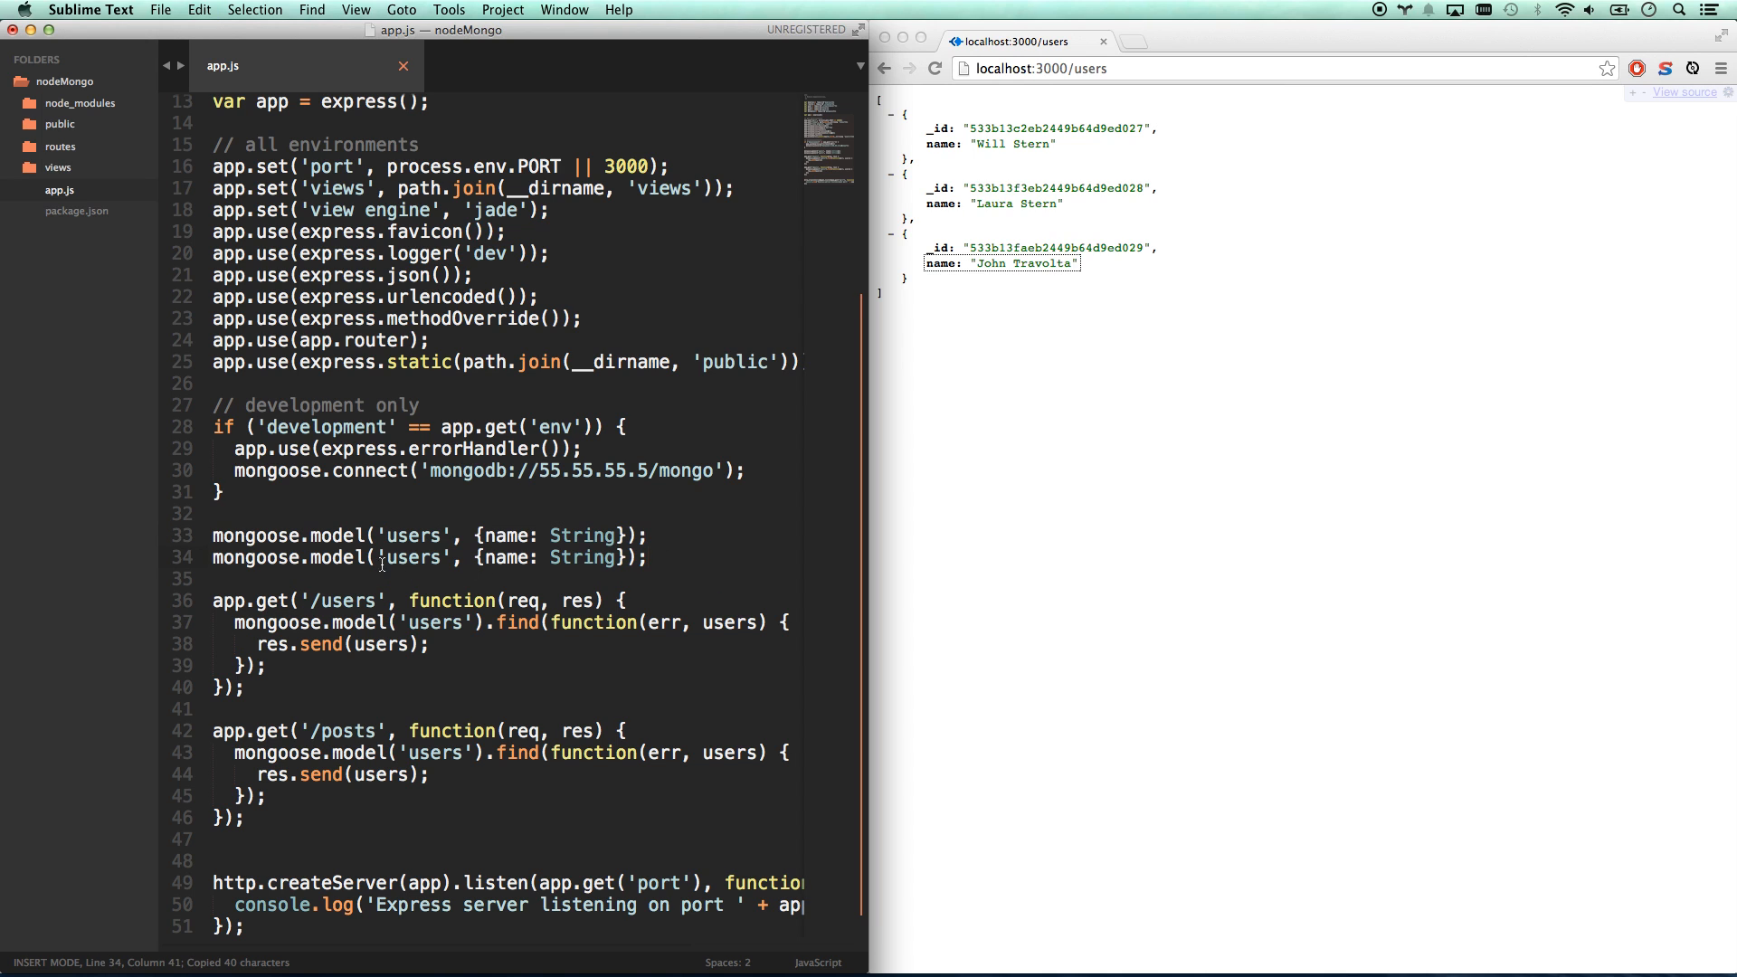
pyautogui.doubleClick(420, 557)
pyautogui.write('pos')
pyautogui.press('Tab')
pyautogui.doubleClick(501, 556)
pyautogui.write('content')
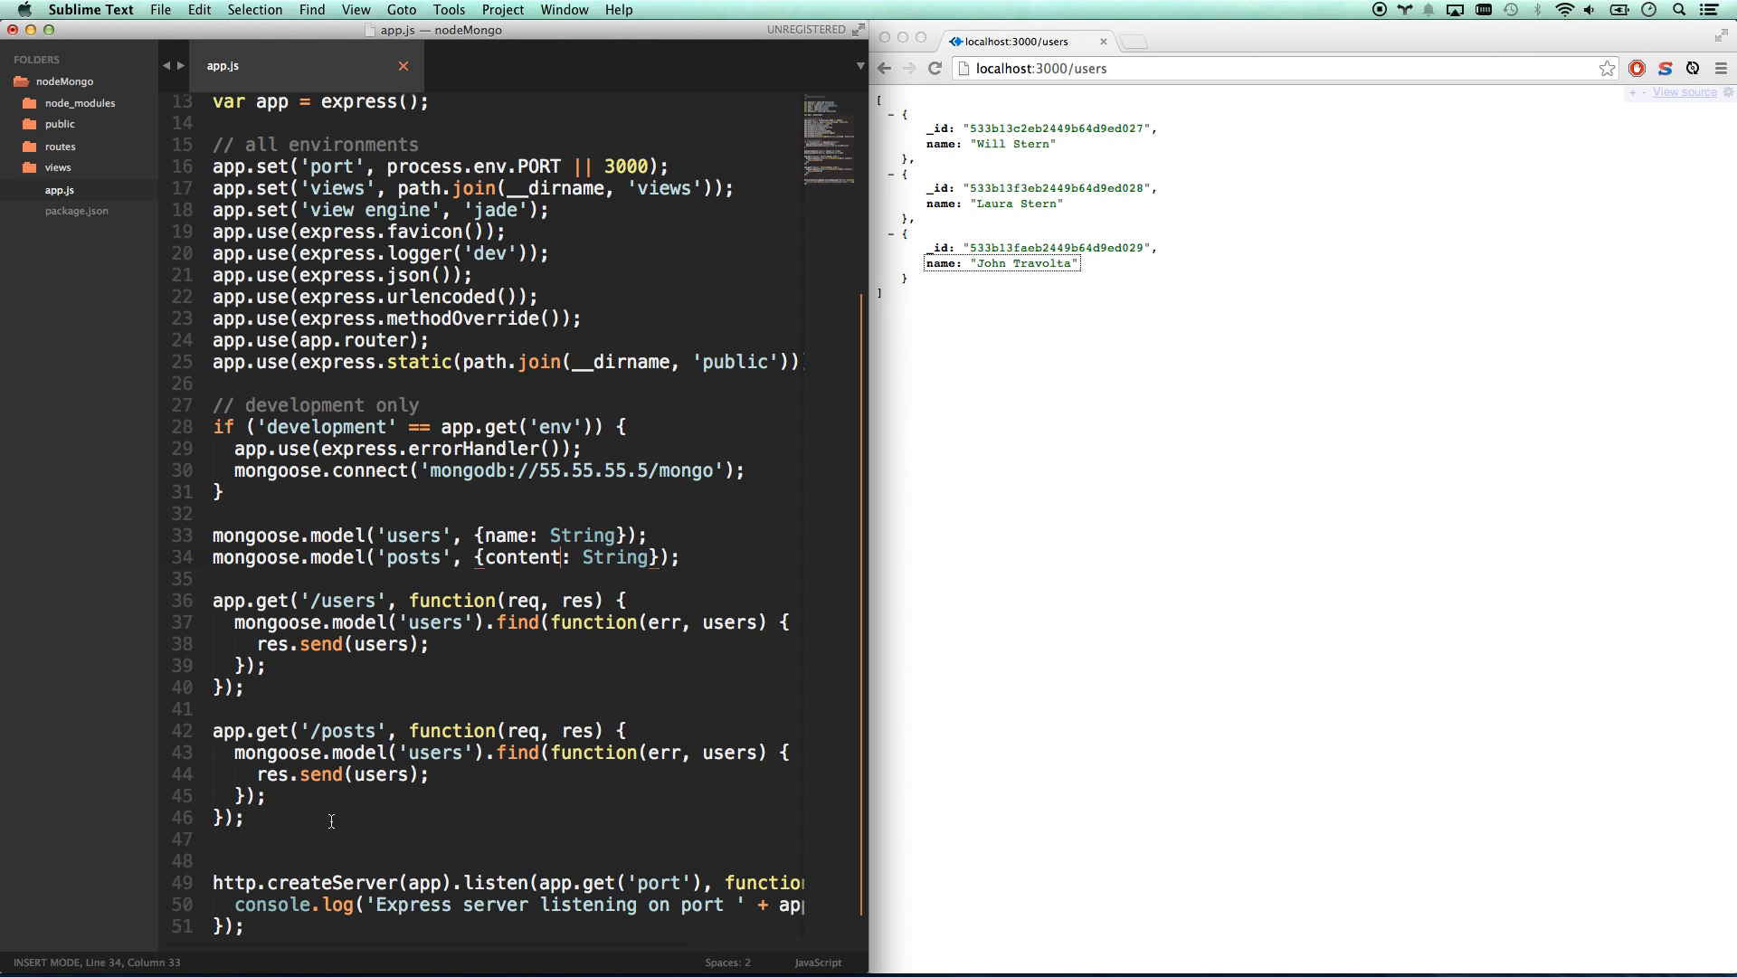
# - Rename users to posts in the /posts route's model lookup and callback
pyautogui.doubleClick(435, 754)
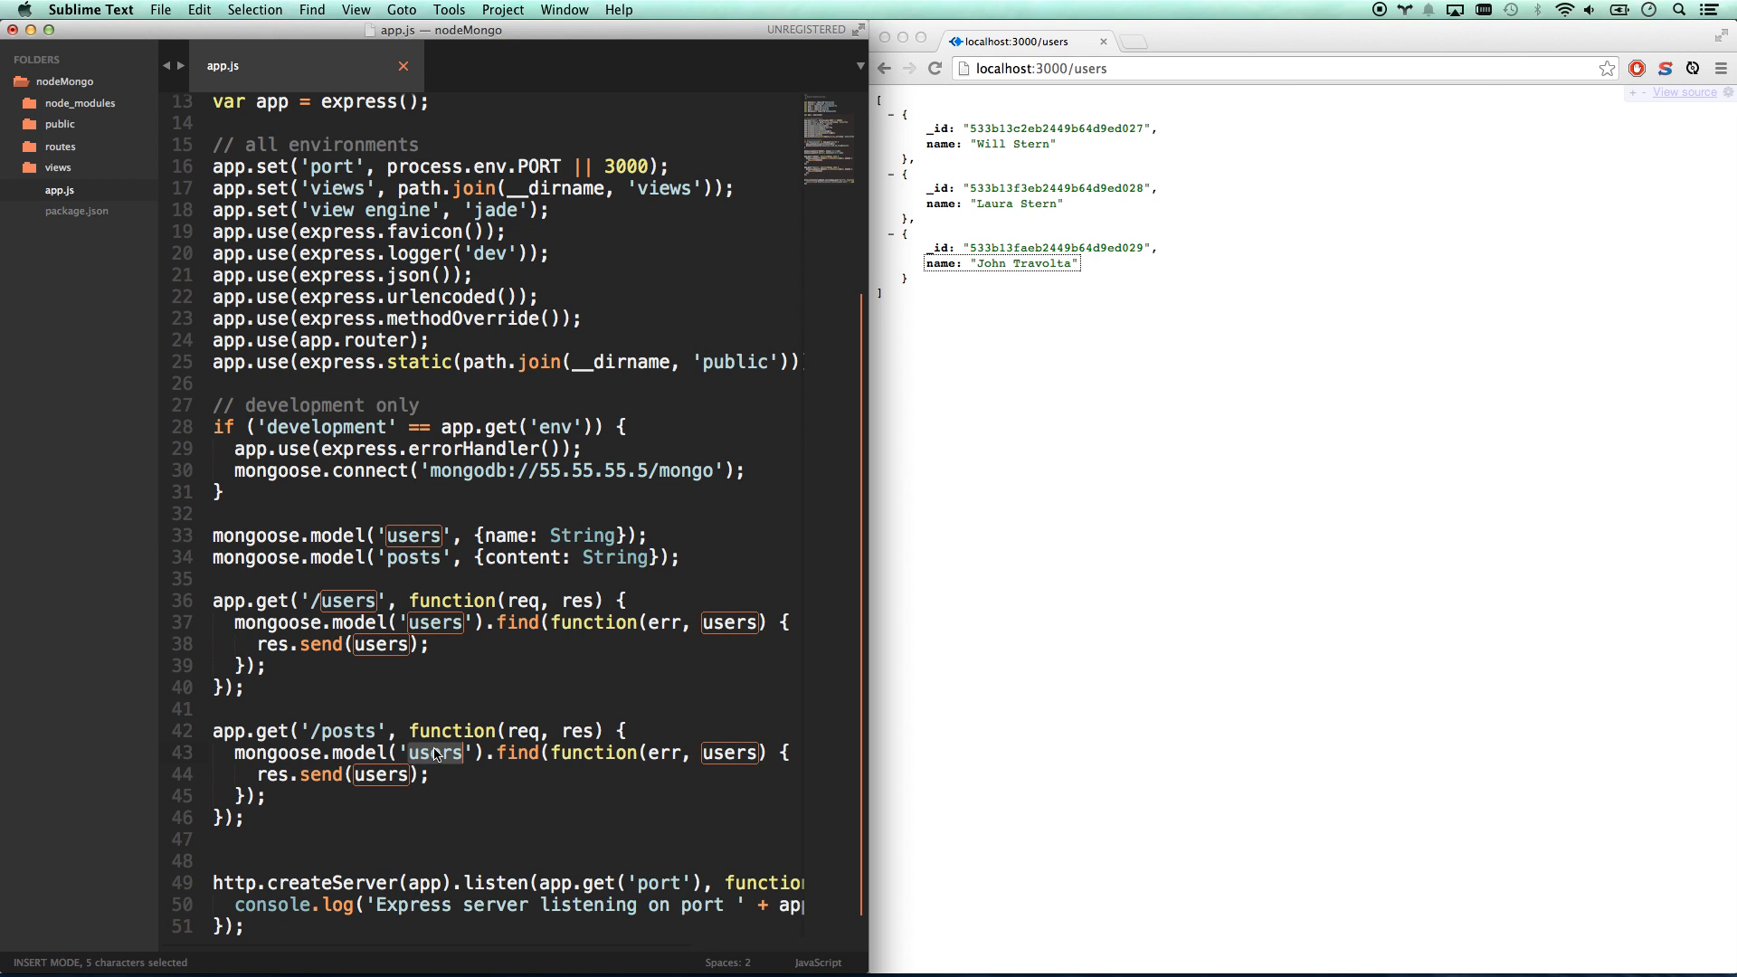
pyautogui.write('posts')
pyautogui.click(646, 753)
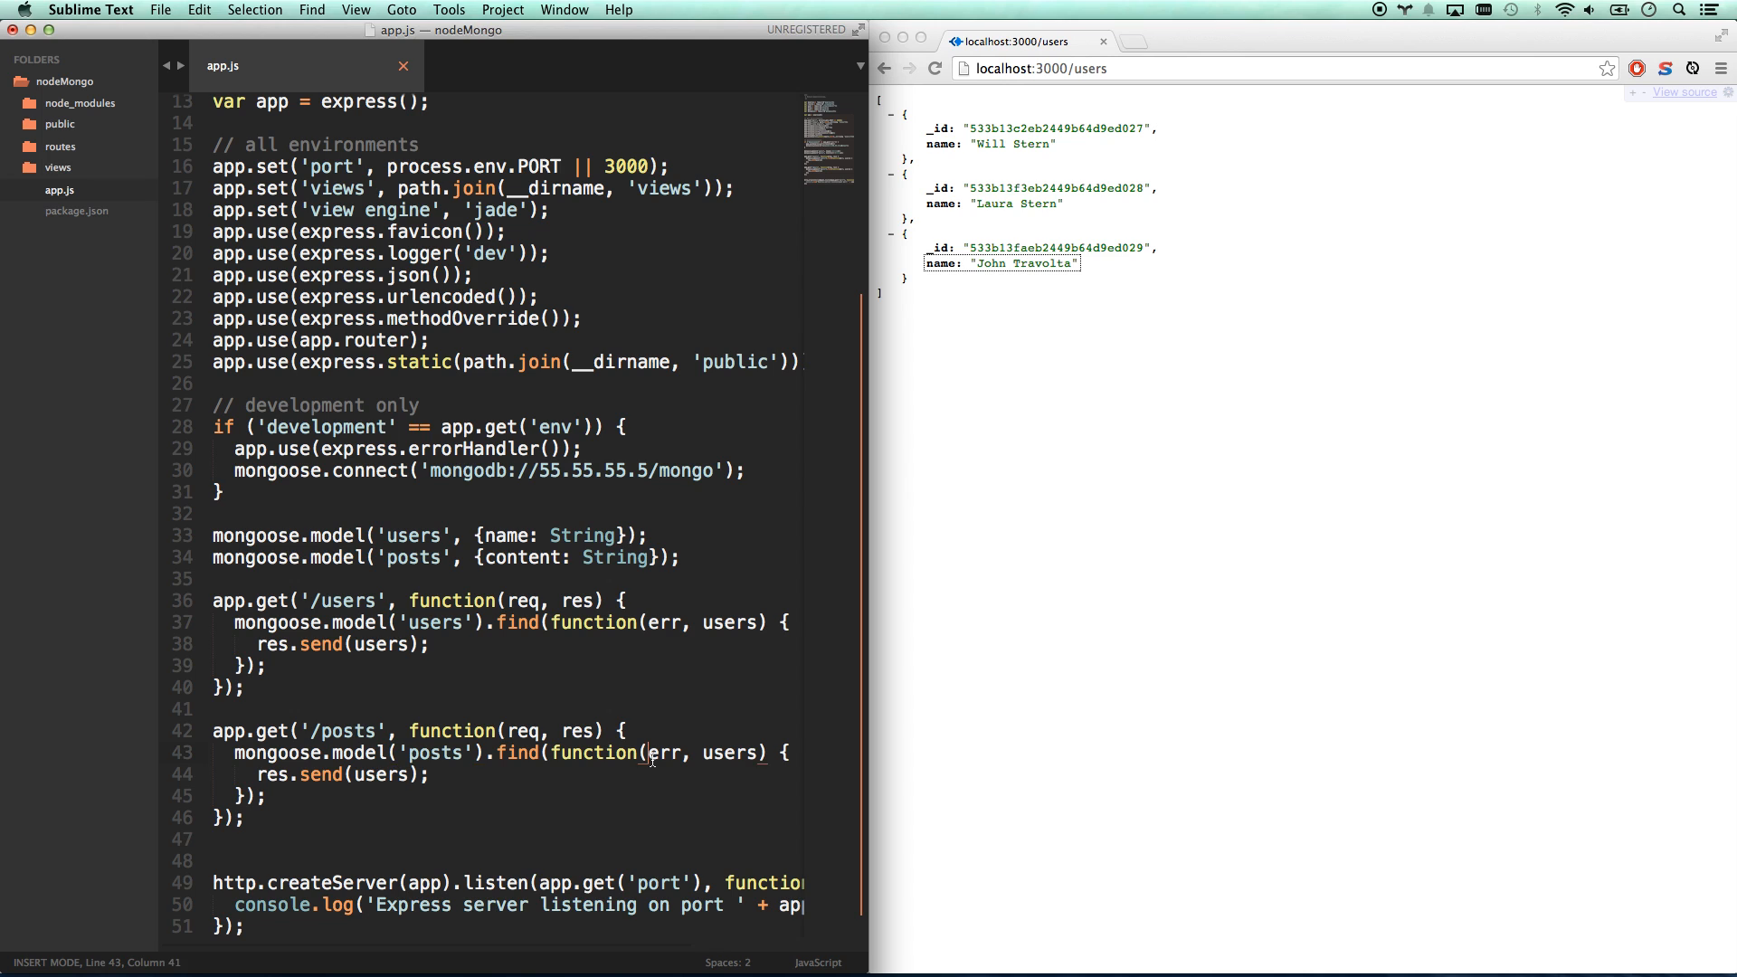
pyautogui.doubleClick(733, 754)
pyautogui.press('super+d')
pyautogui.write('posts')
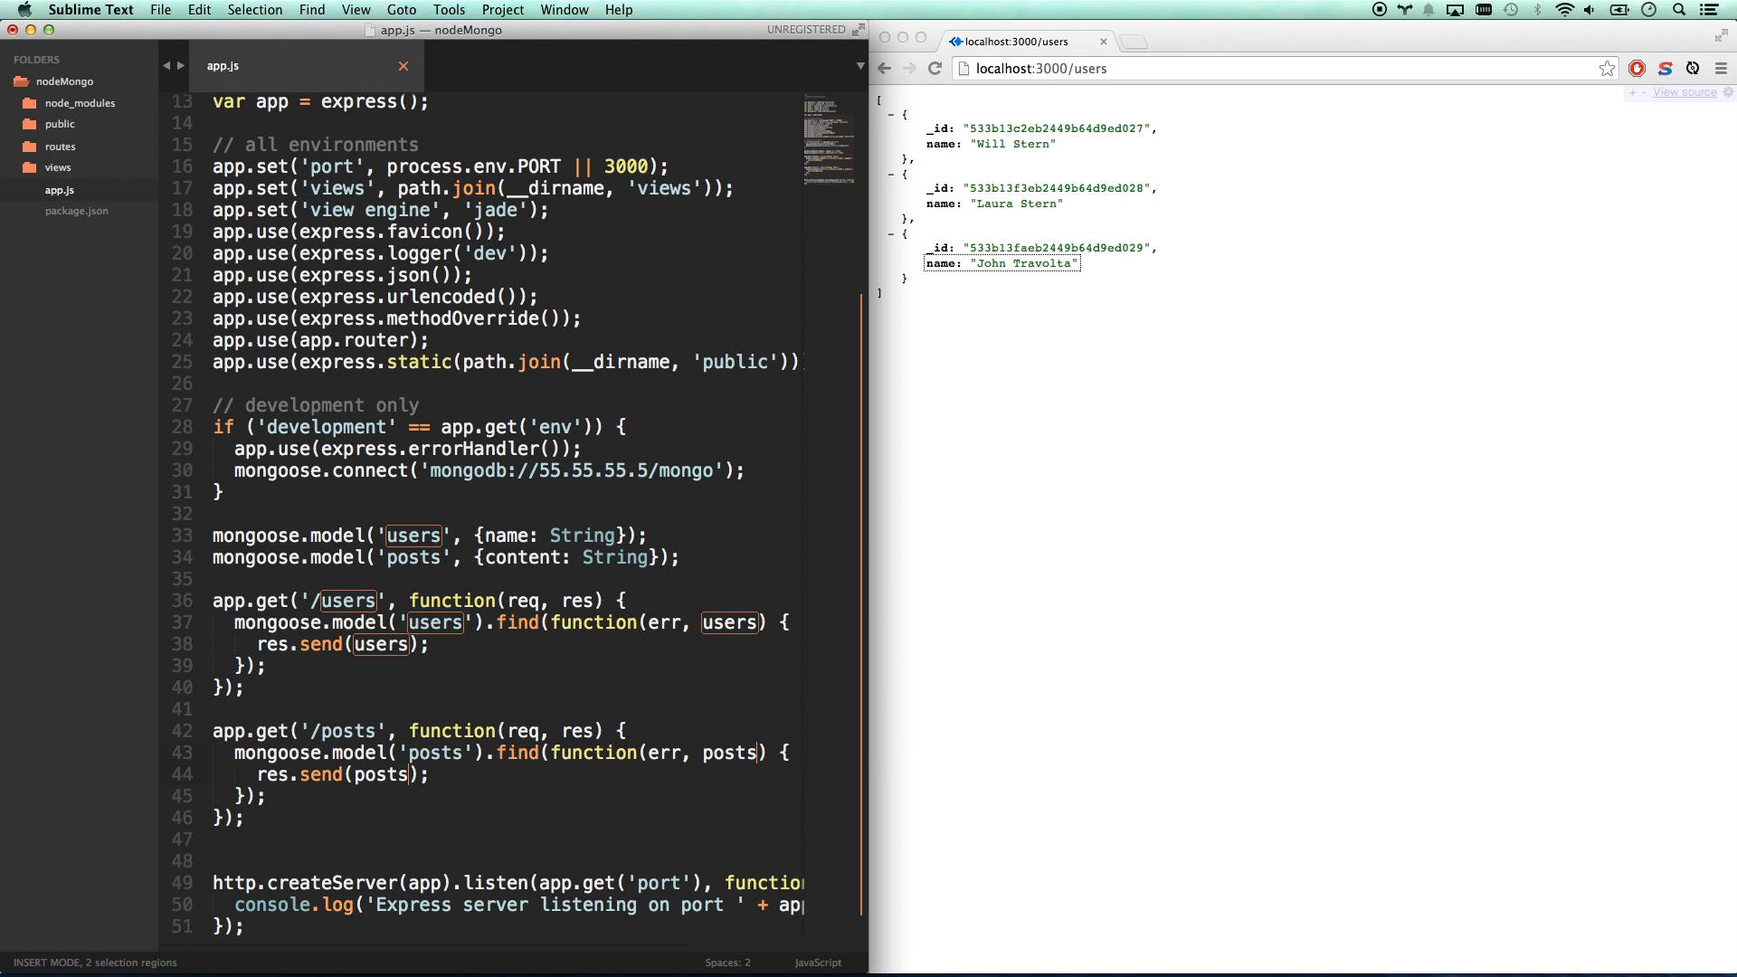
pyautogui.click(309, 733)
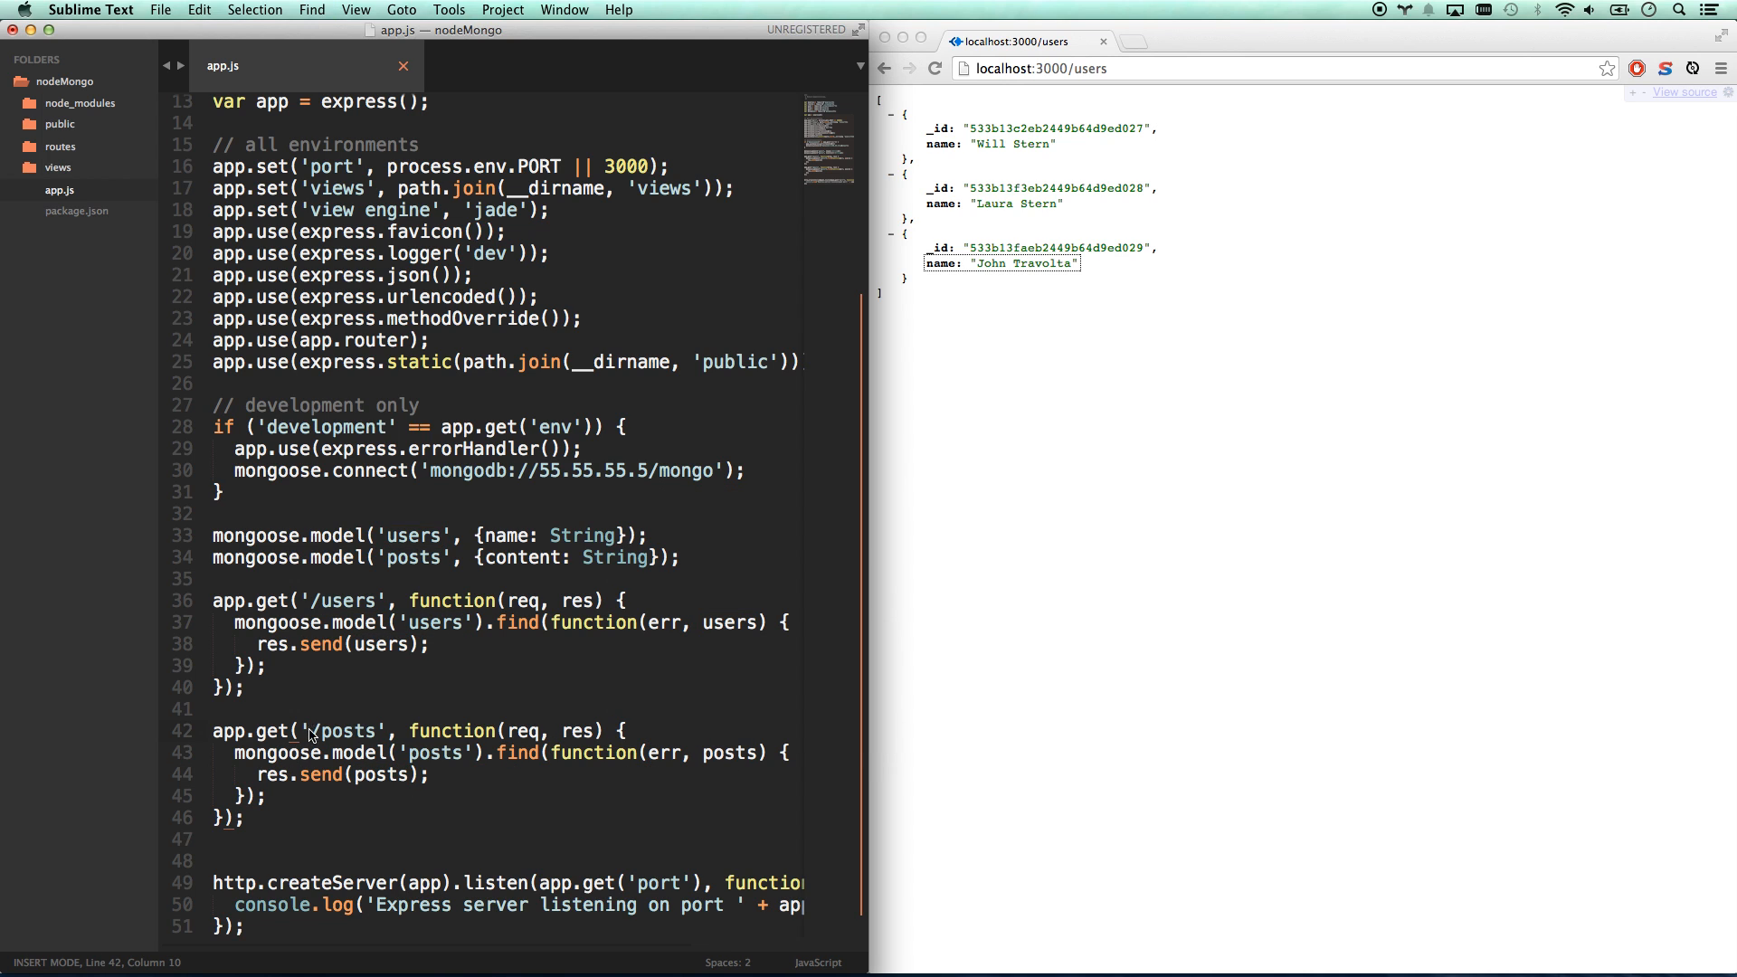
pyautogui.moveTo(237, 752); pyautogui.dragTo(411, 752)
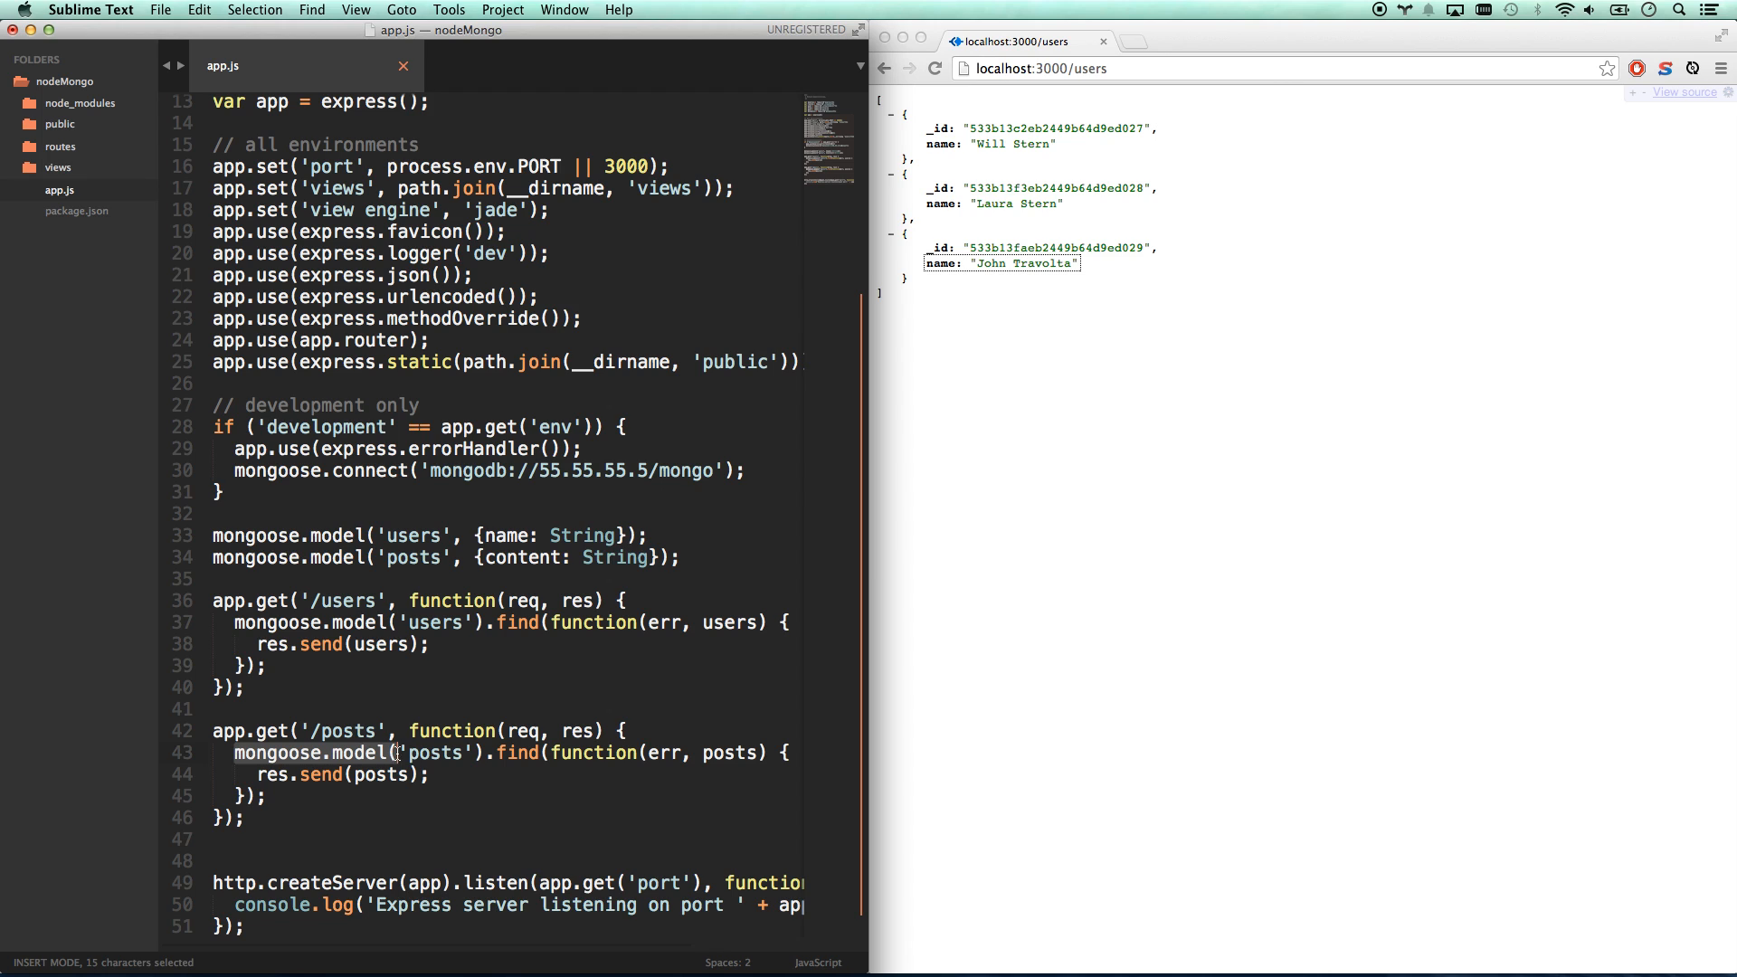
pyautogui.click(395, 782)
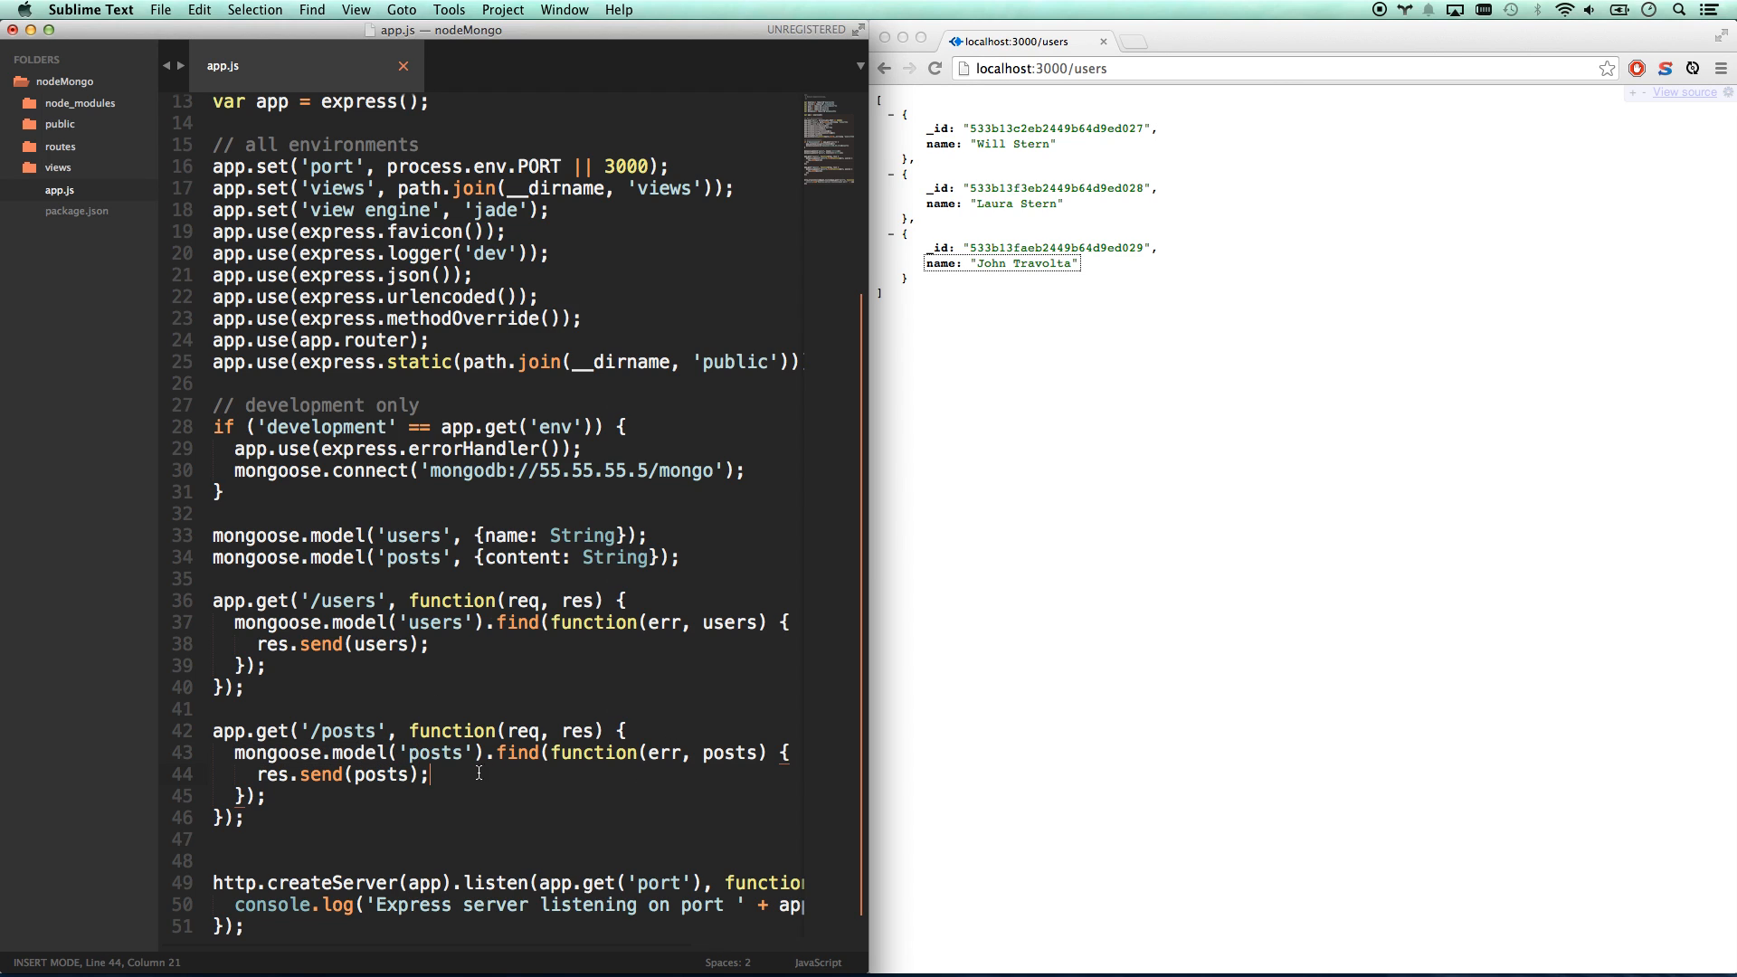
pyautogui.click(315, 801)
# - Save app.js and load localhost:3000/posts to see two posts with plain user ids
pyautogui.click(1128, 68)
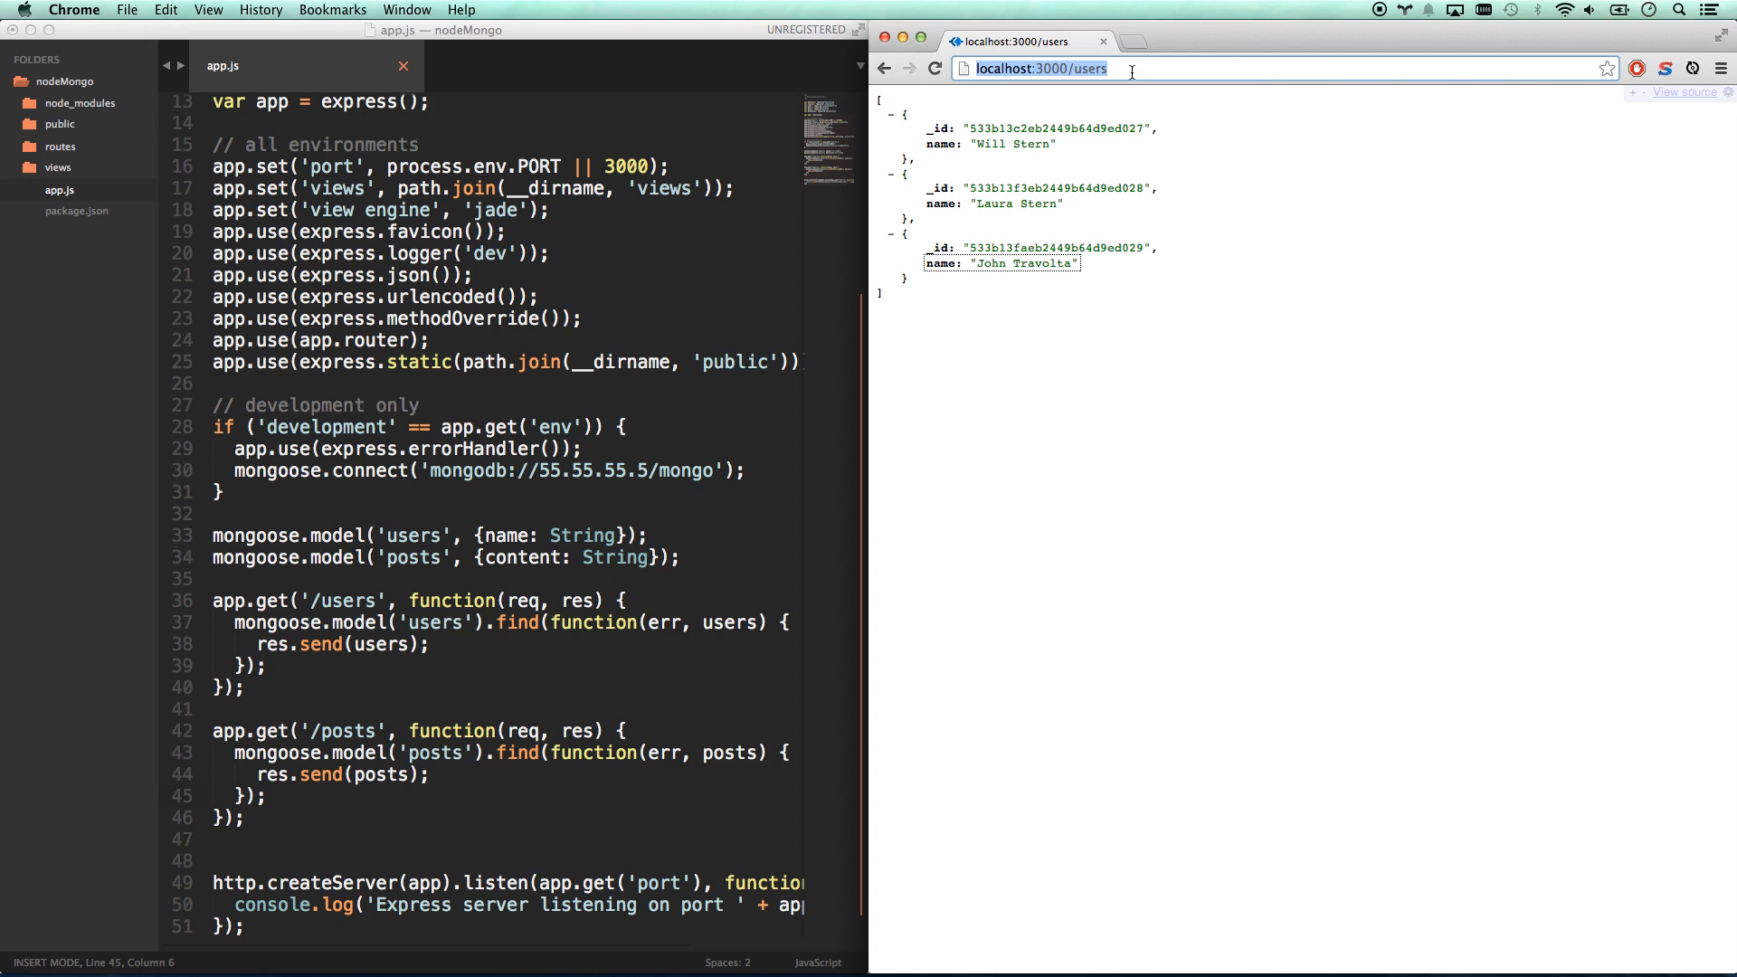
pyautogui.press('BackSpace')
pyautogui.press('BackSpace')
pyautogui.press('BackSpace')
pyautogui.write('p')
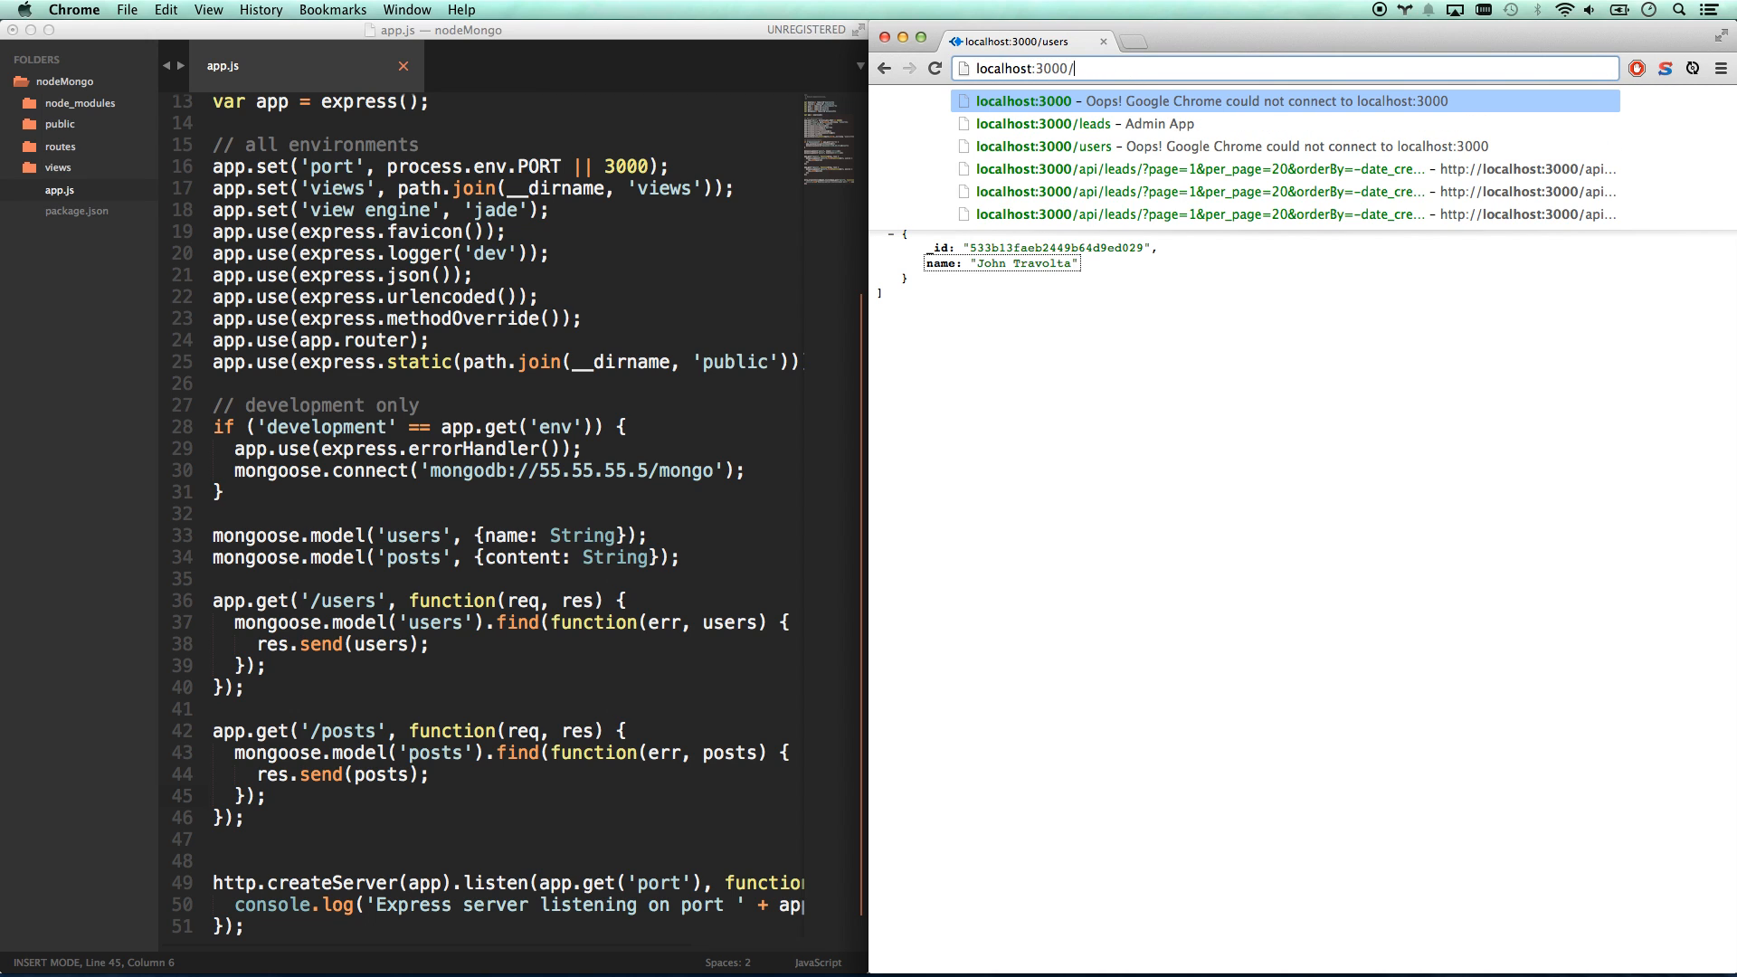
pyautogui.write('osts')
pyautogui.press('Return')
pyautogui.press('super+Tab')
pyautogui.press('super+s')
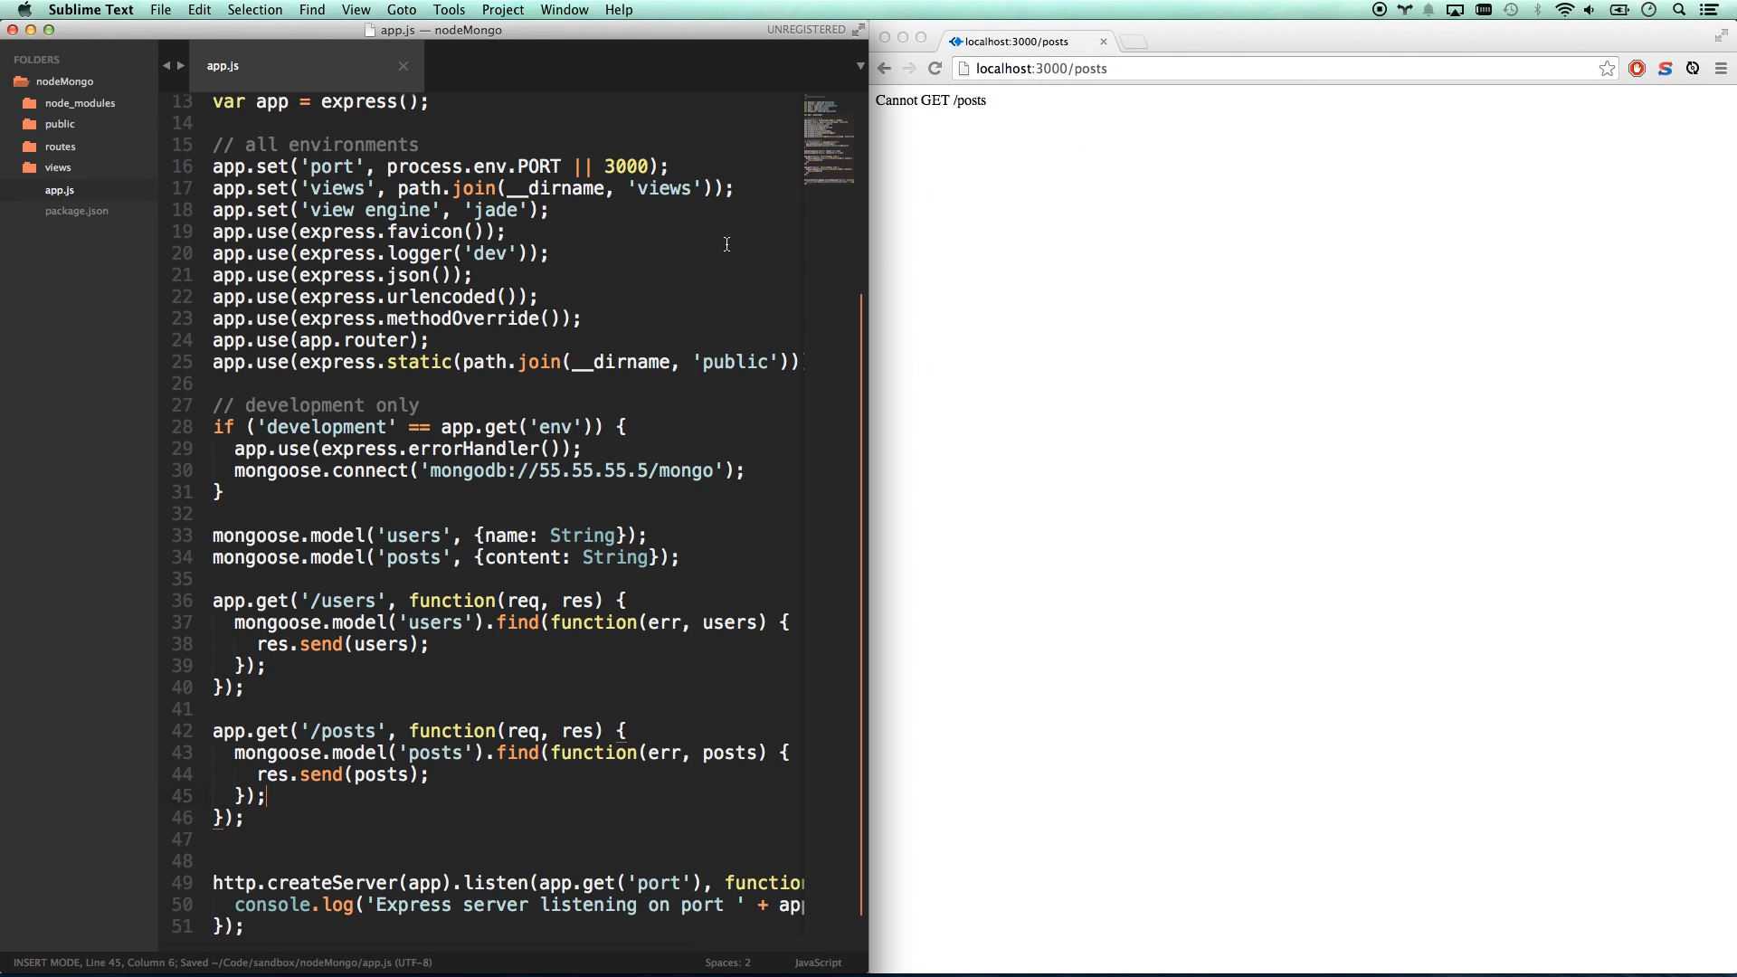
pyautogui.press('super+Tab')
pyautogui.press('super+r')
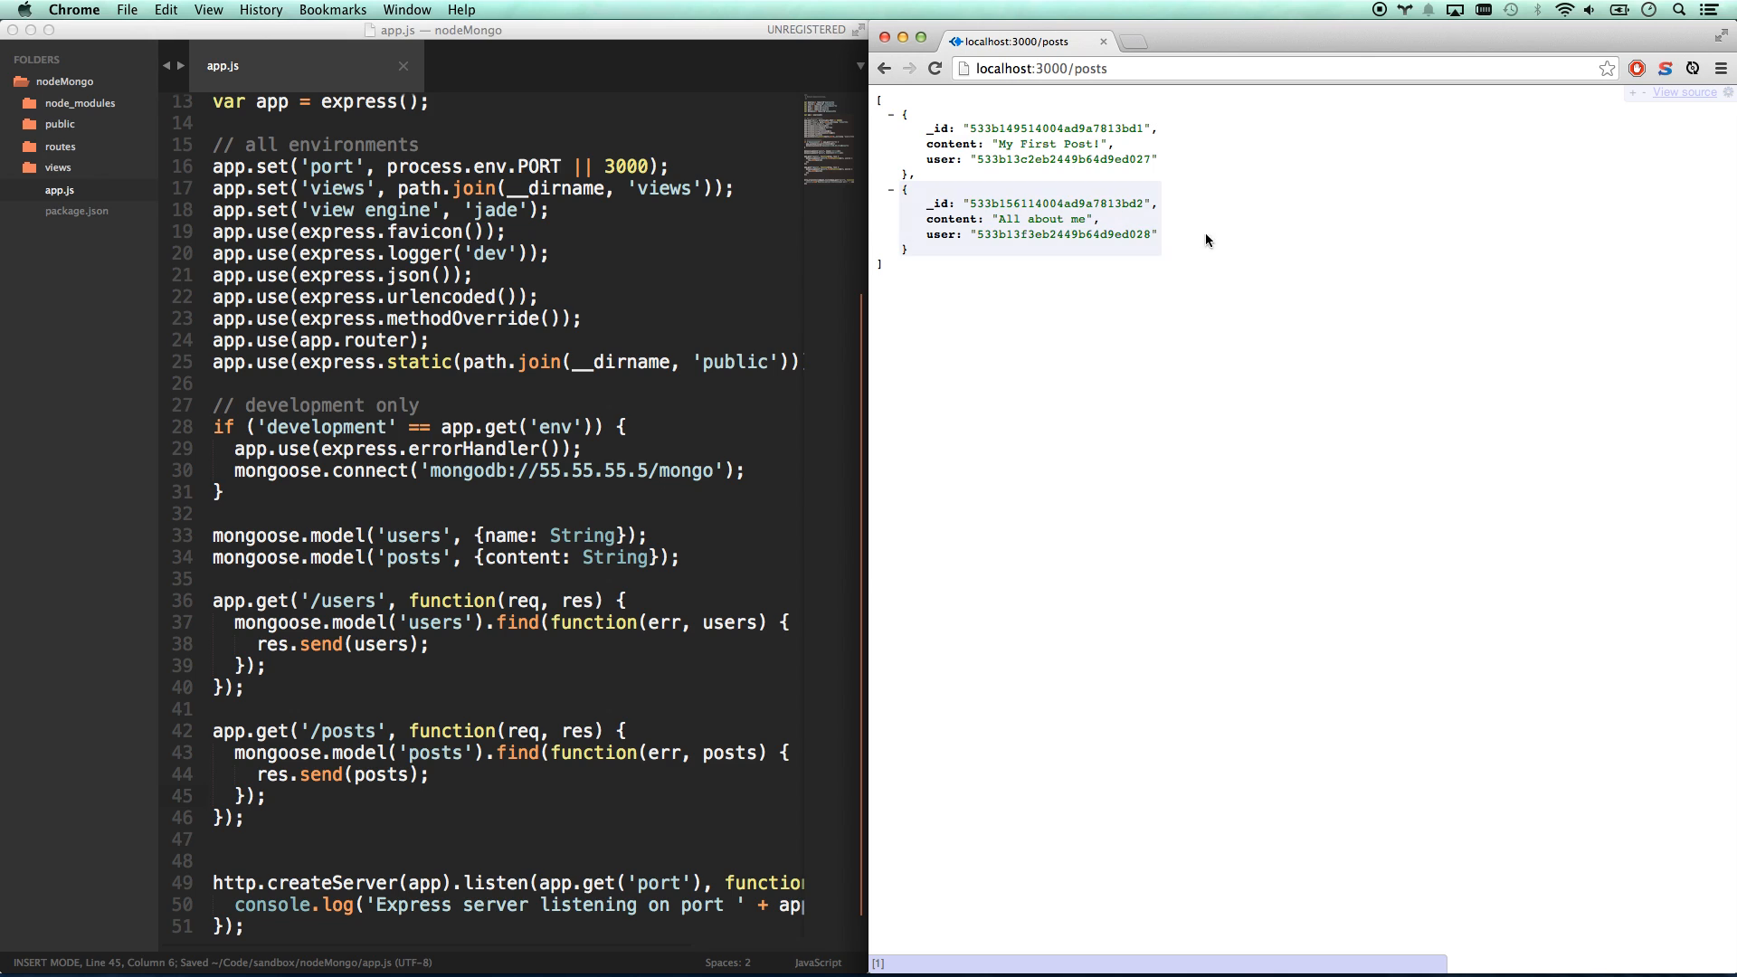
pyautogui.click(974, 161)
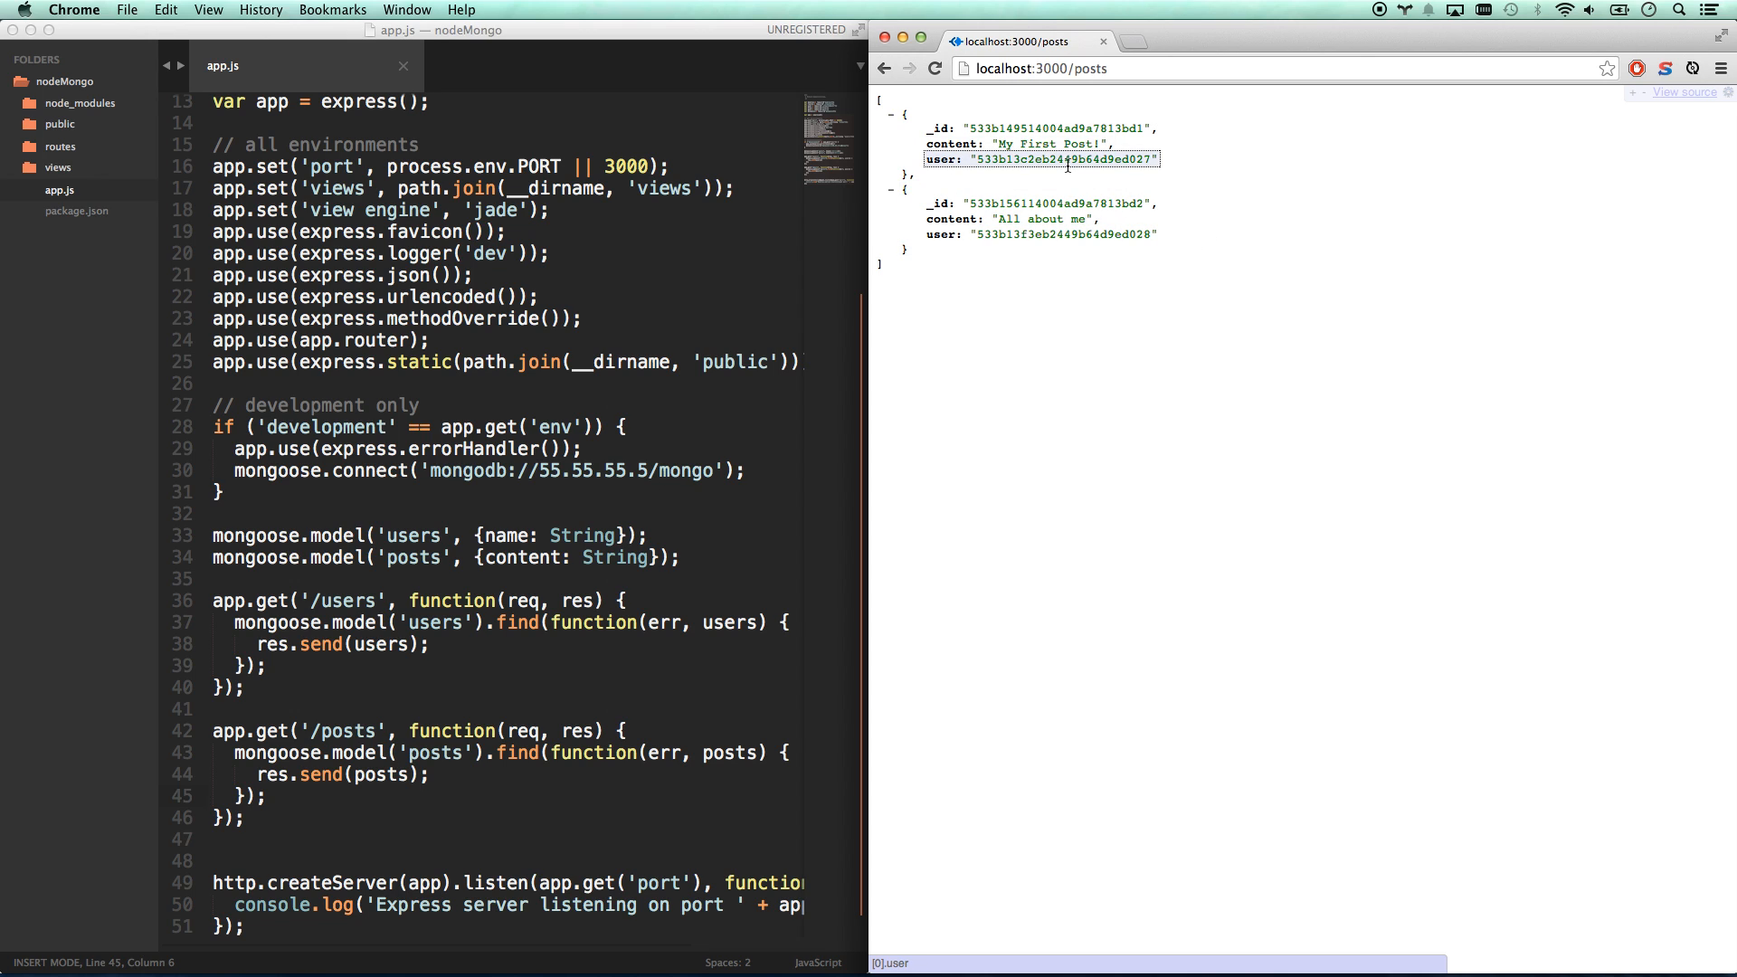
pyautogui.press('super+Tab')
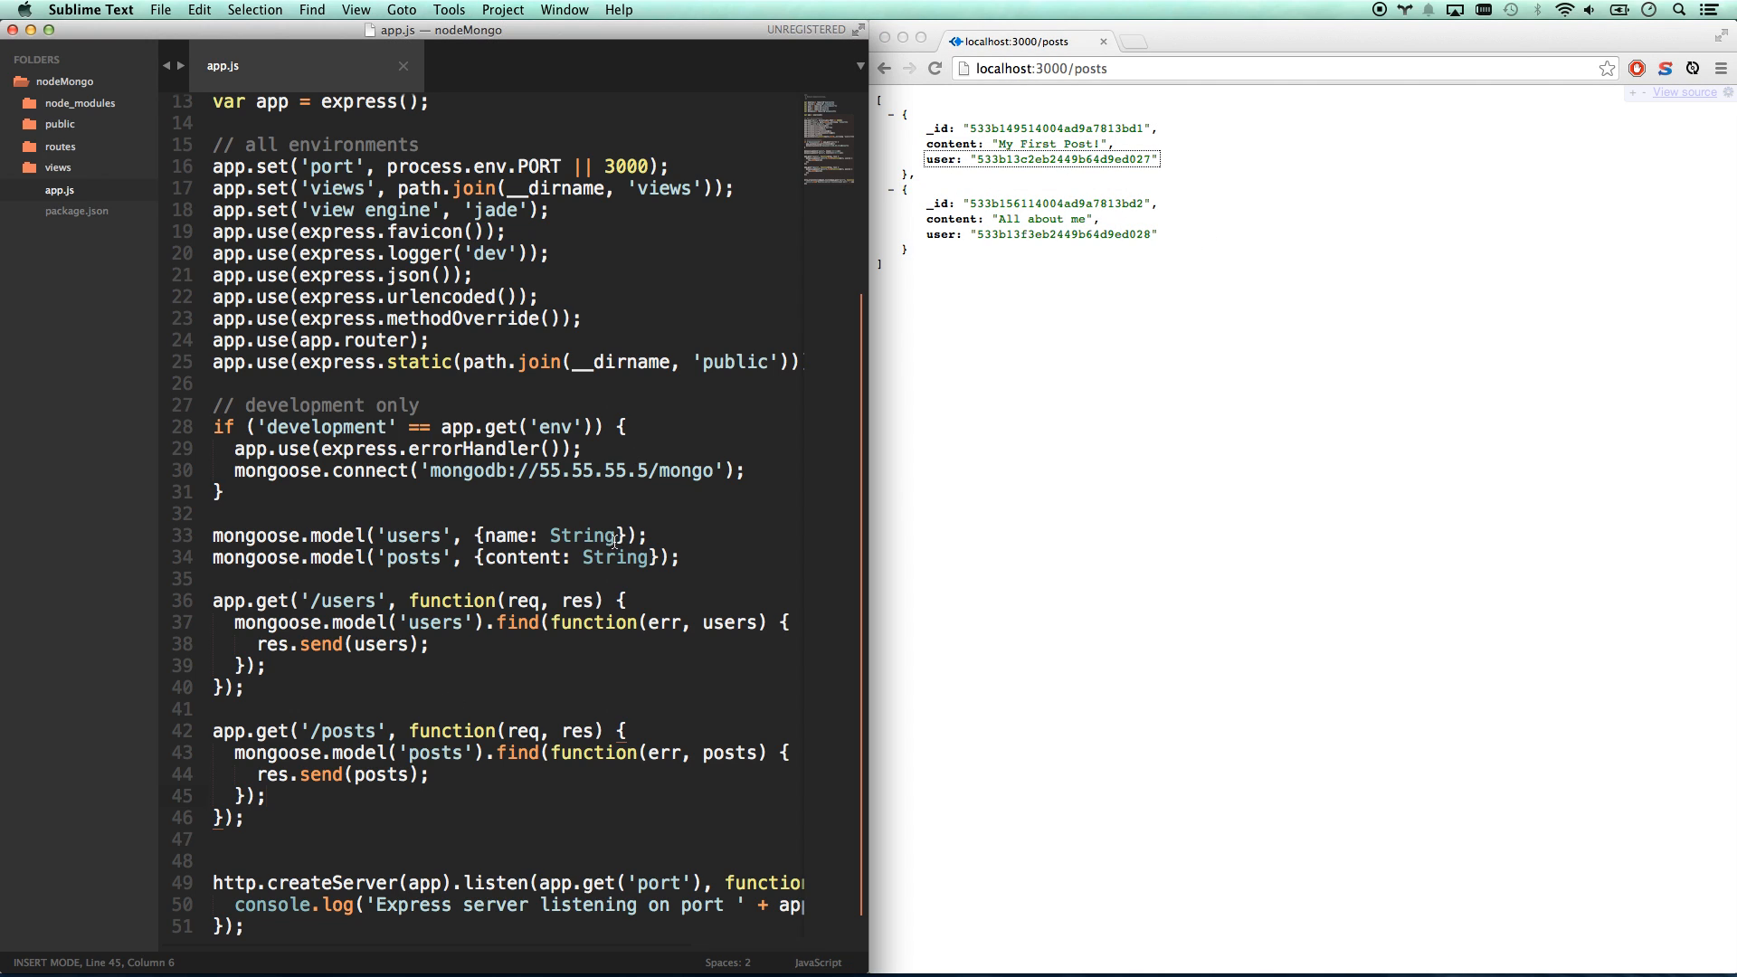
pyautogui.click(618, 538)
pyautogui.press('Up')
pyautogui.scroll(-1, 613, 537)
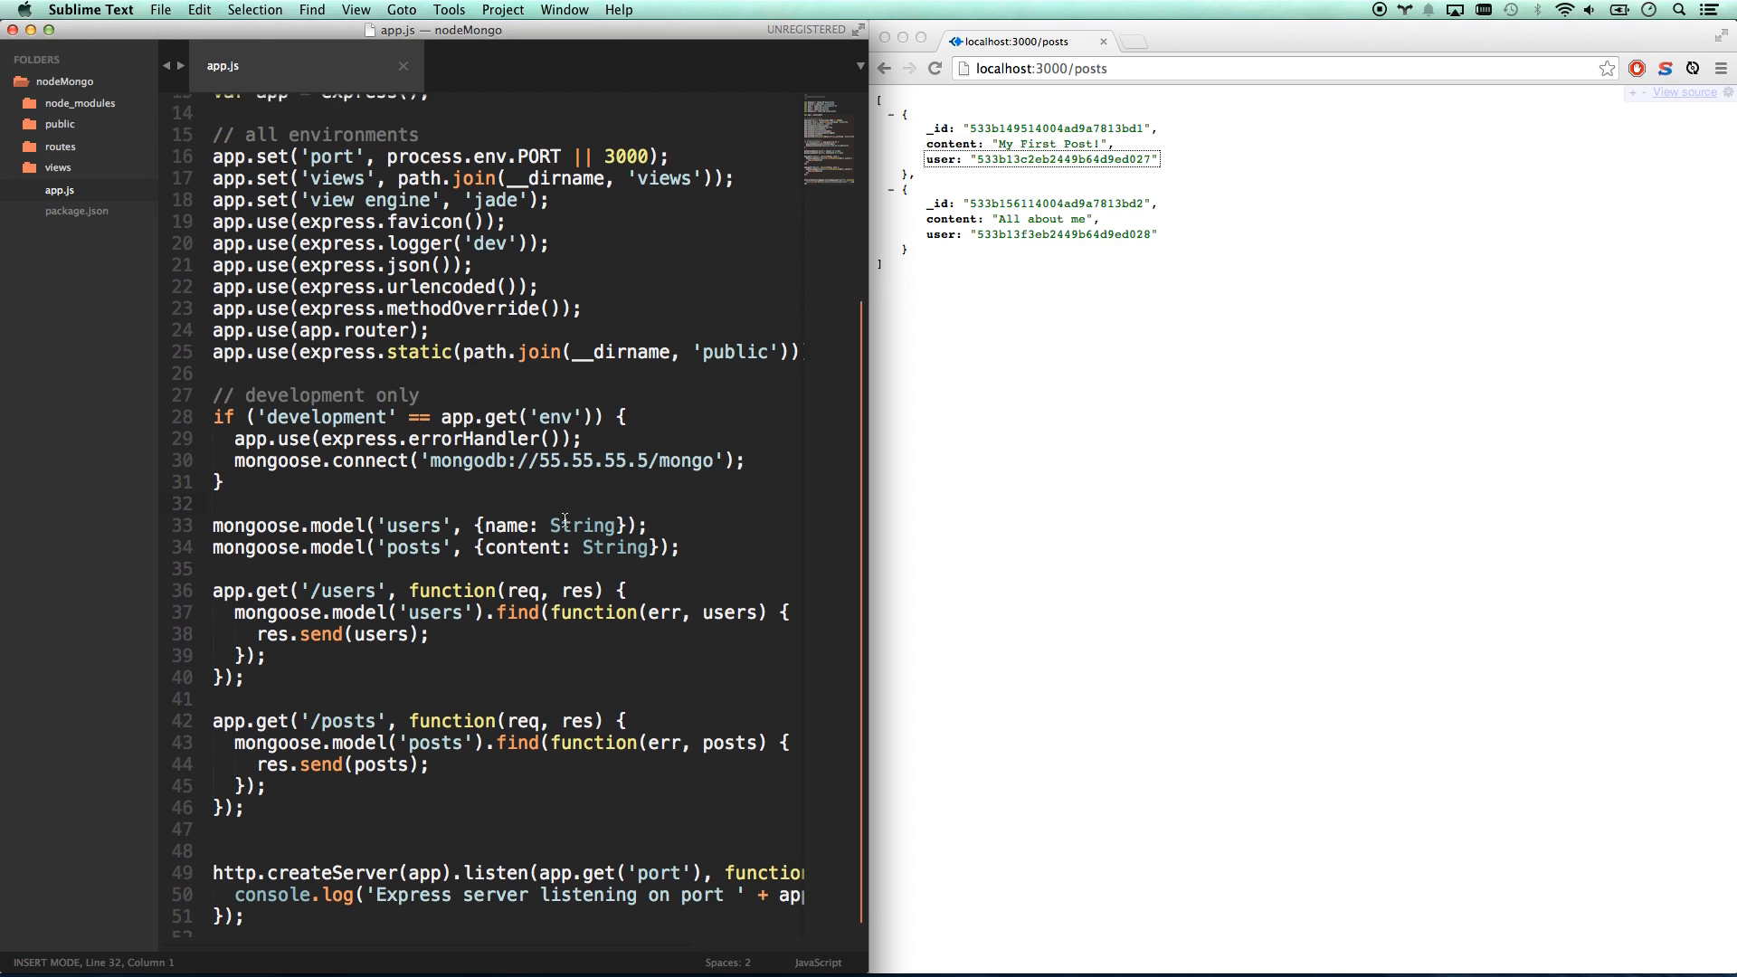
pyautogui.moveTo(213, 581); pyautogui.dragTo(264, 663)
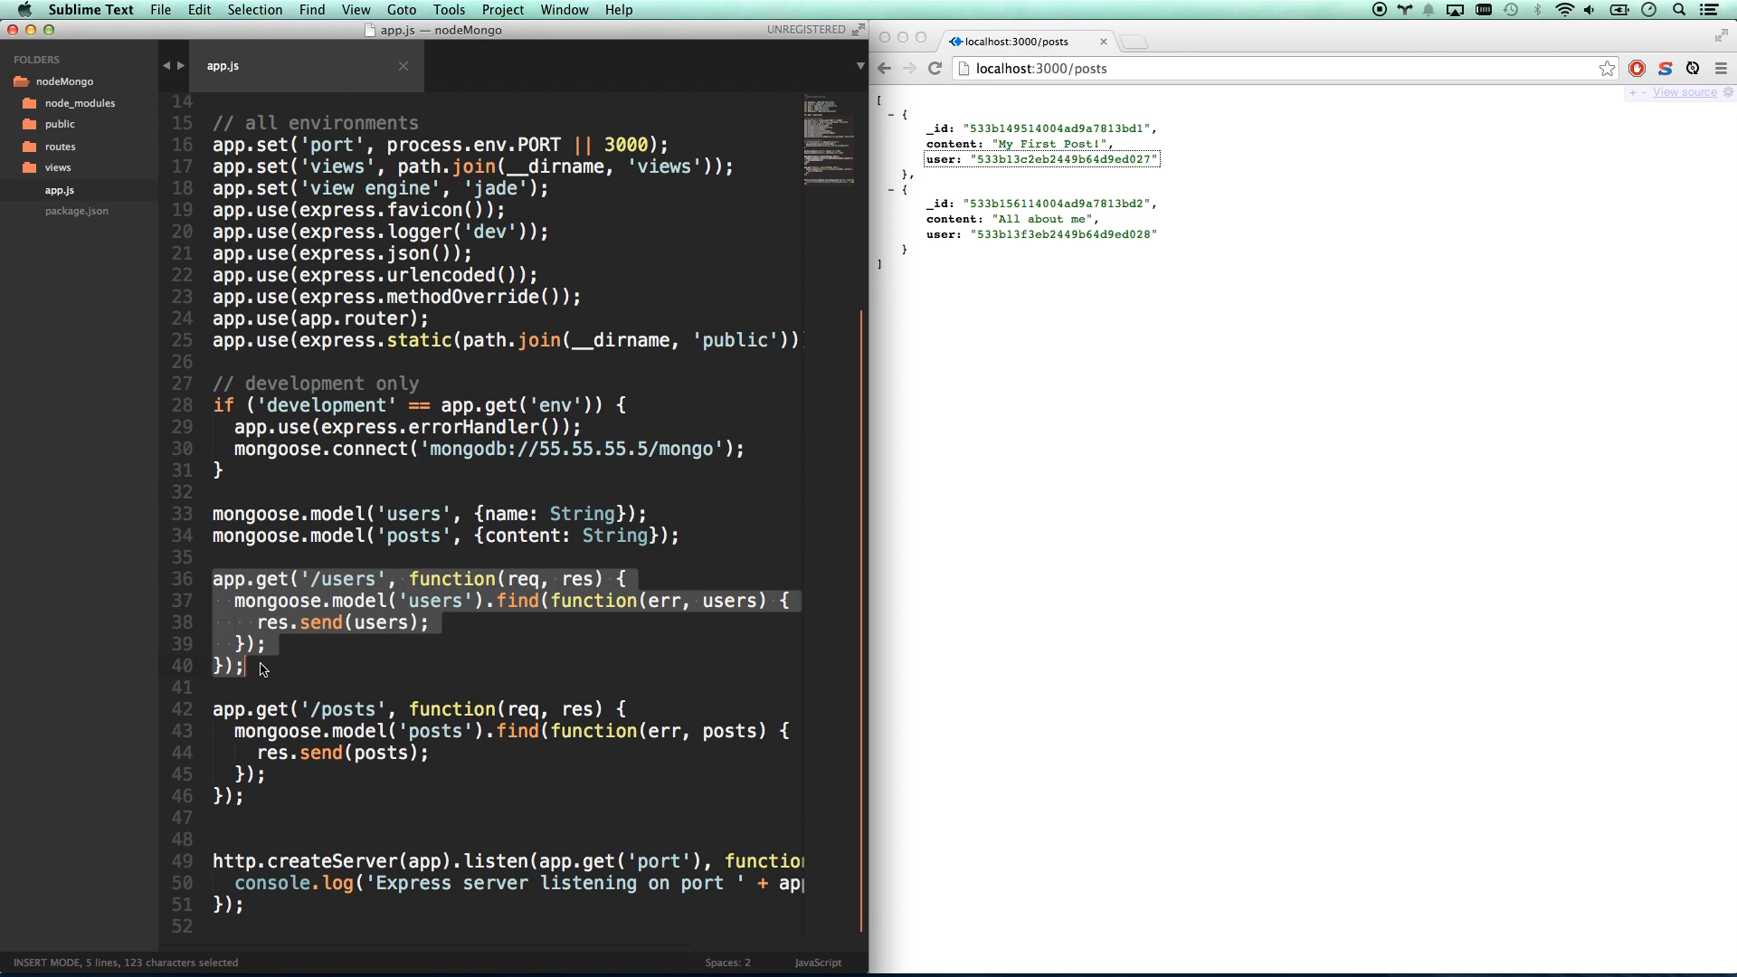
pyautogui.click(263, 663)
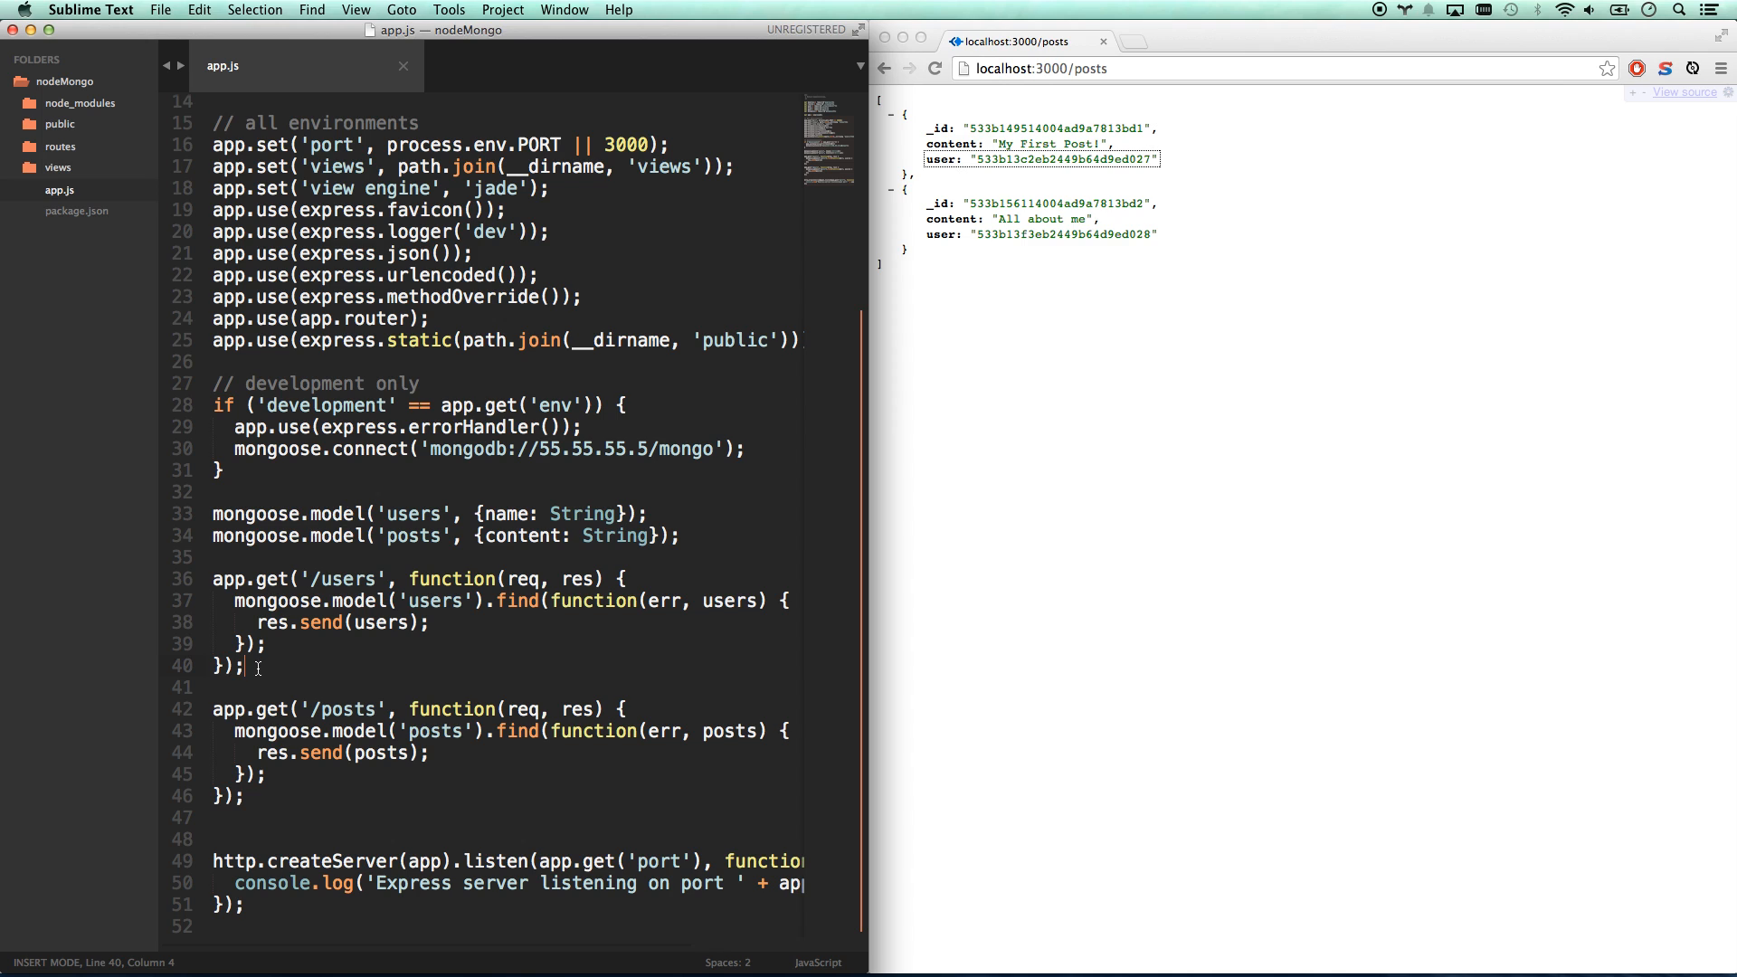
pyautogui.moveTo(258, 799); pyautogui.dragTo(213, 580)
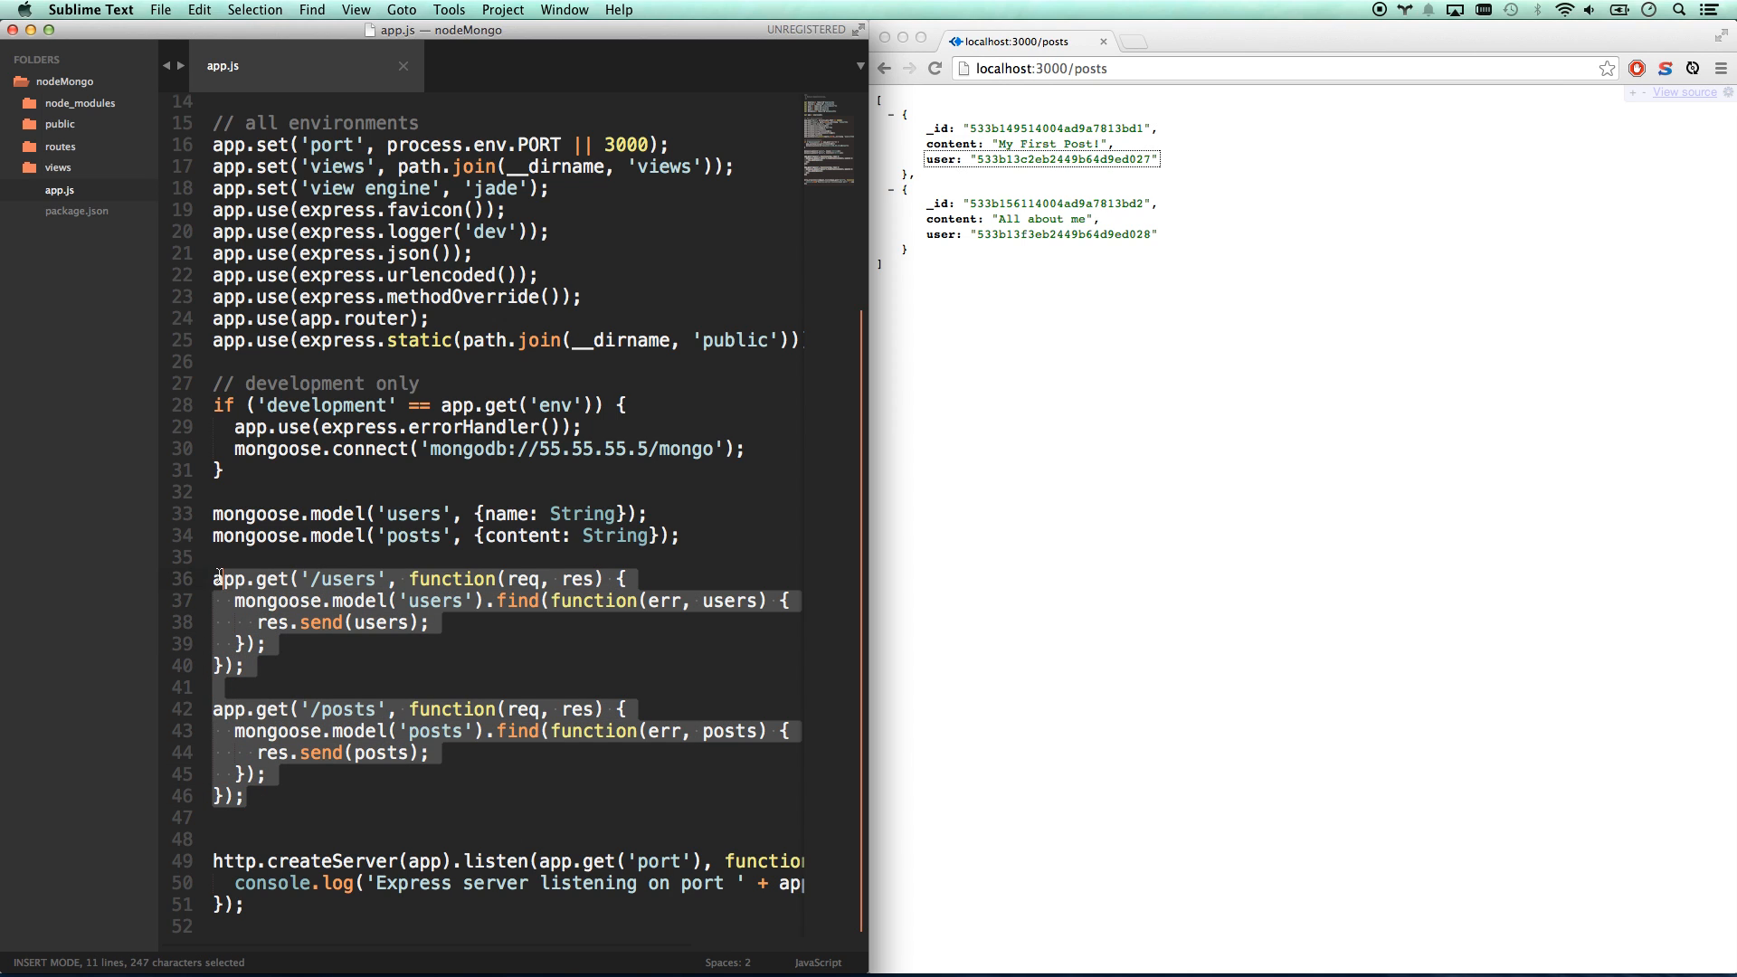
pyautogui.click(213, 580)
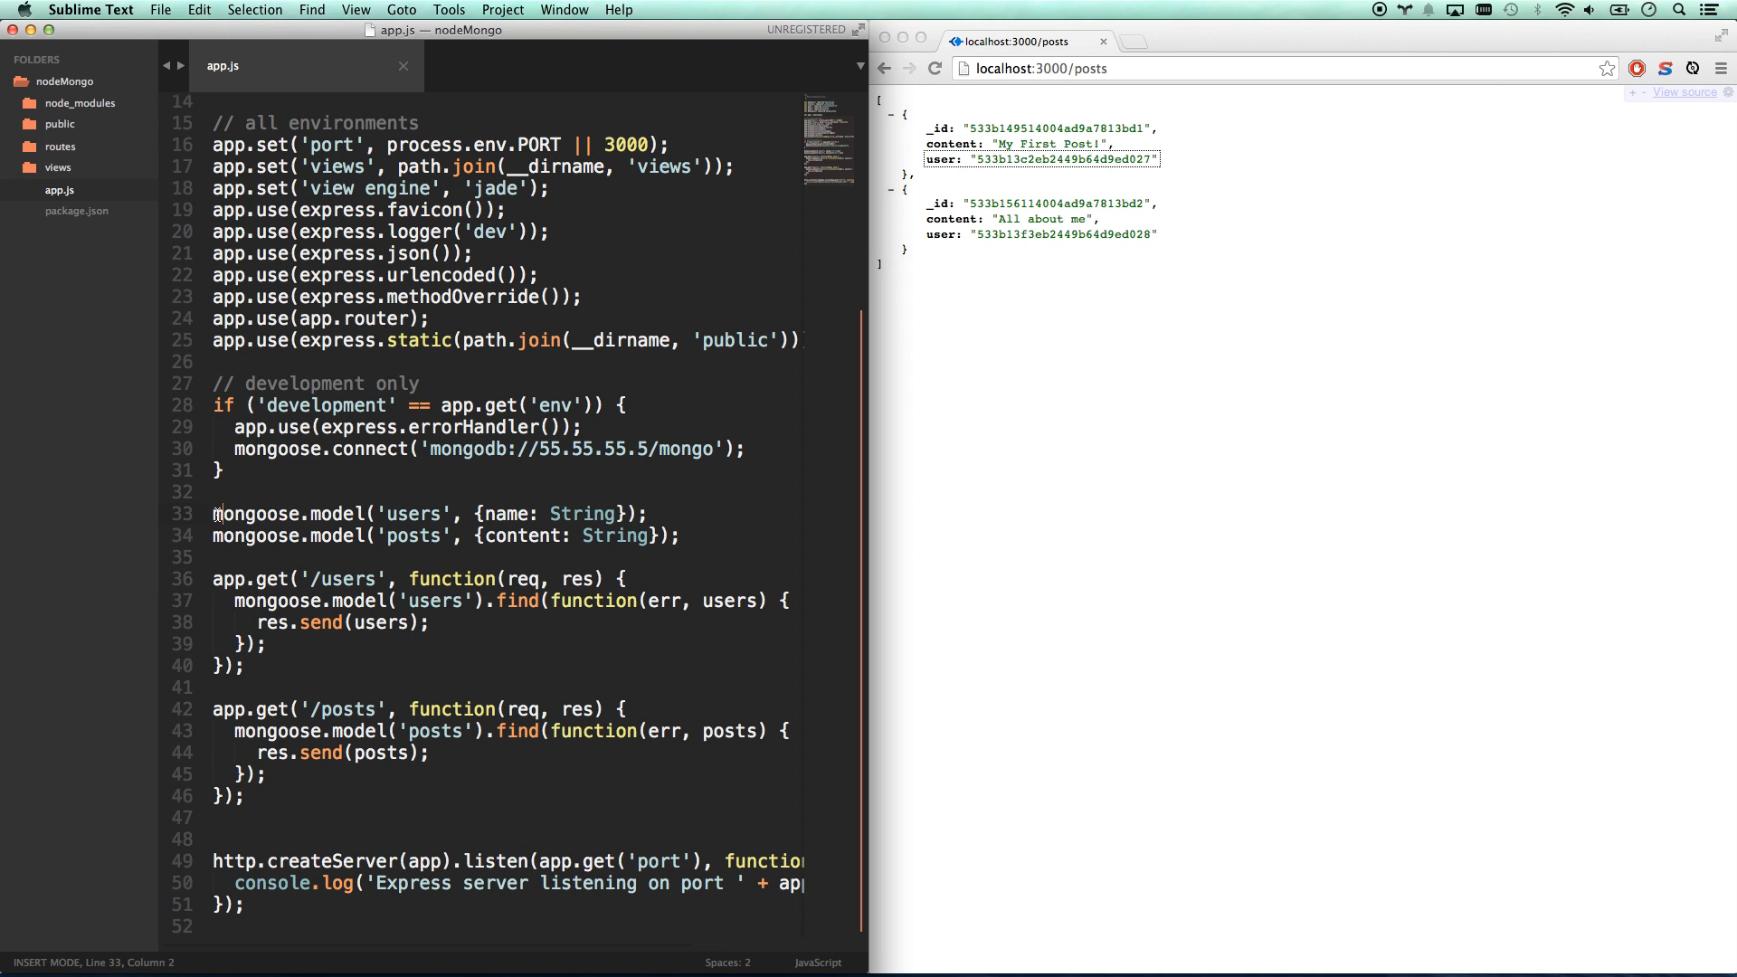
pyautogui.moveTo(213, 513); pyautogui.dragTo(678, 541)
# - Create a models folder in the project with a new file saved as users.js
pyautogui.click(677, 540)
pyautogui.rightClick(52, 81)
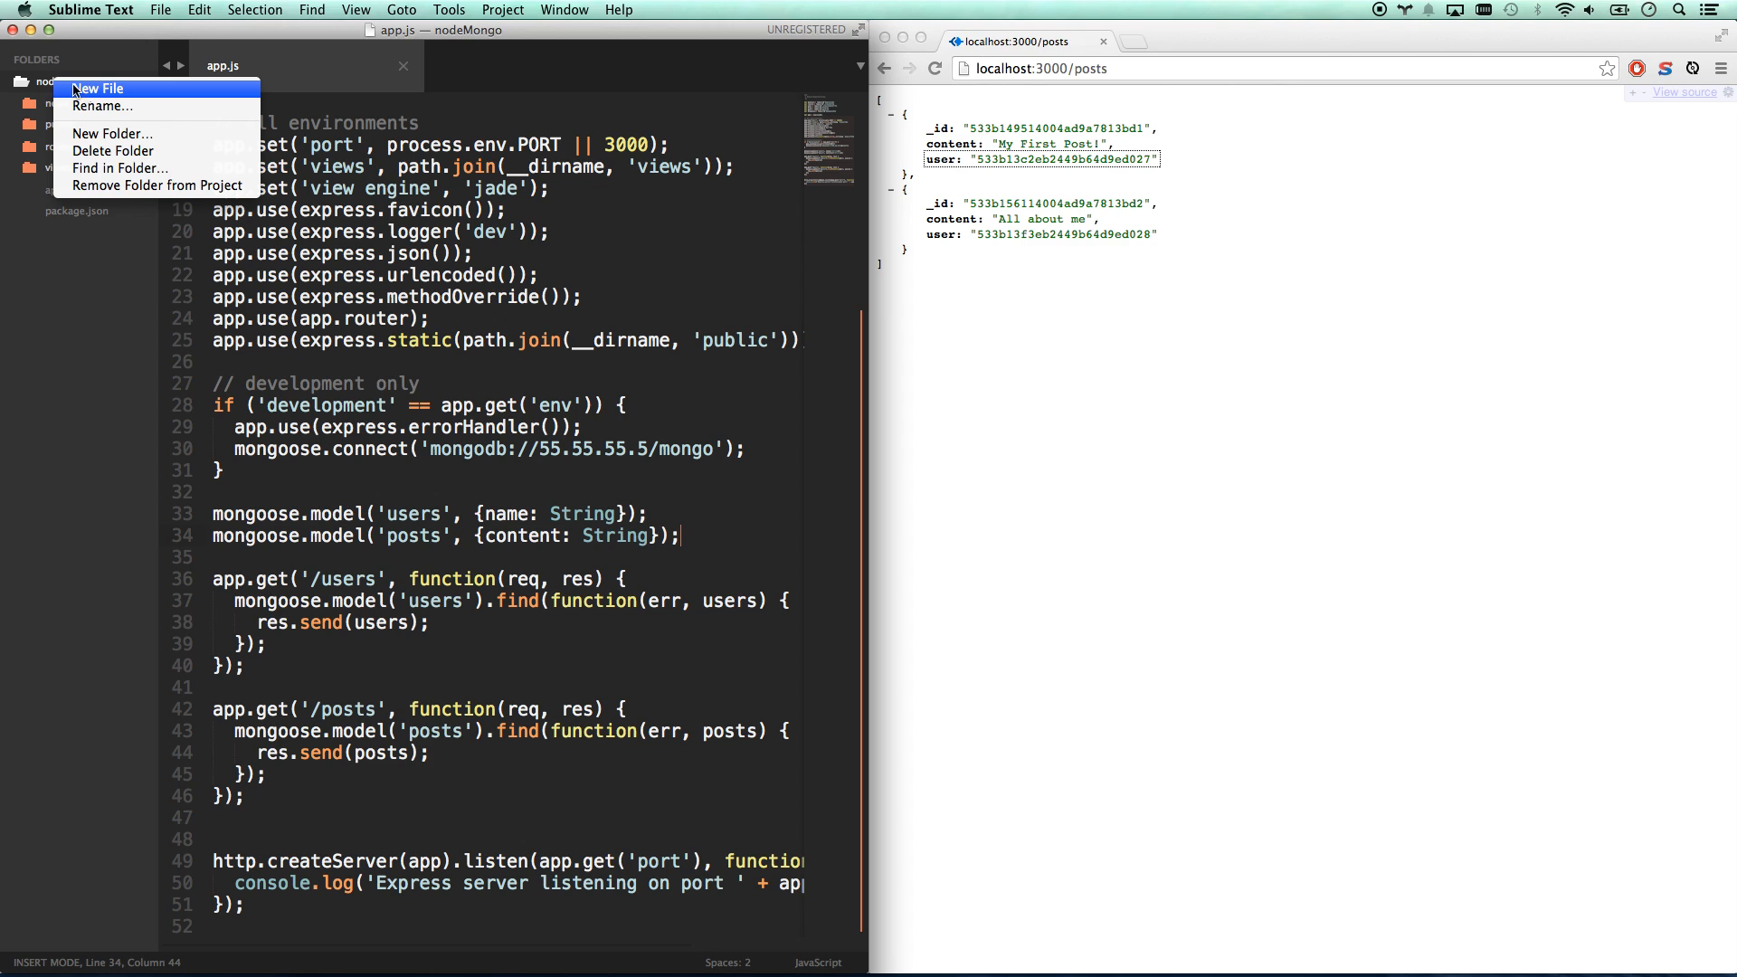
pyautogui.click(103, 131)
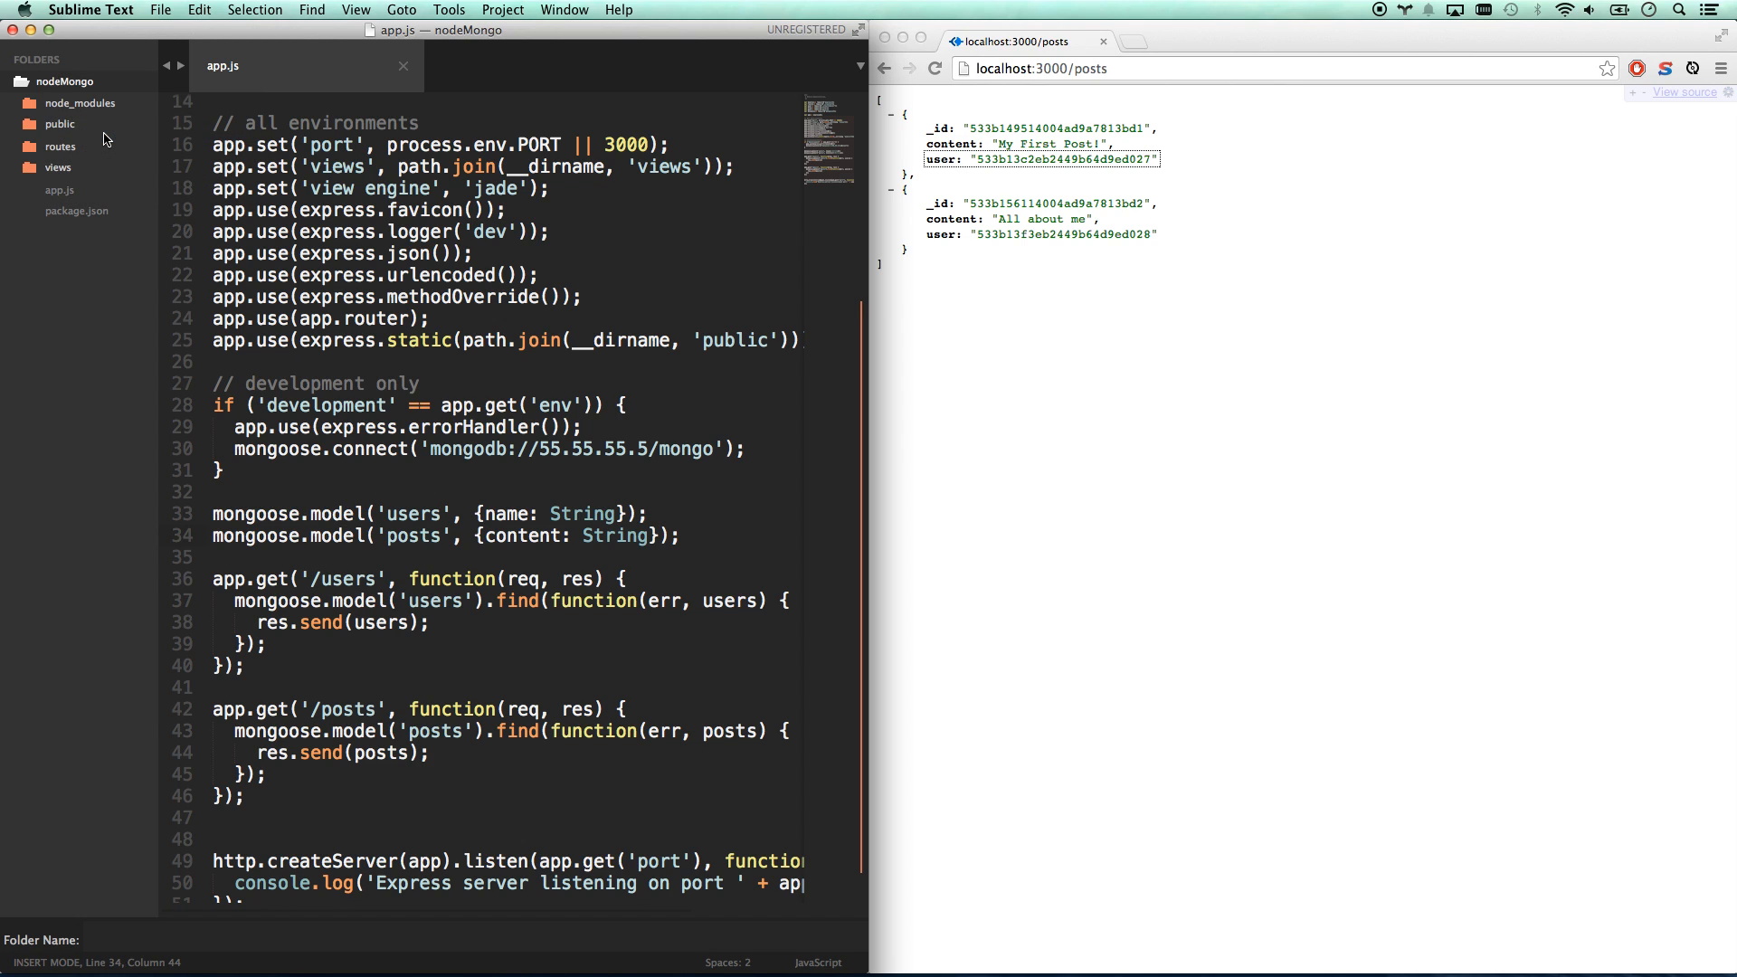
pyautogui.write('models')
pyautogui.press('Return')
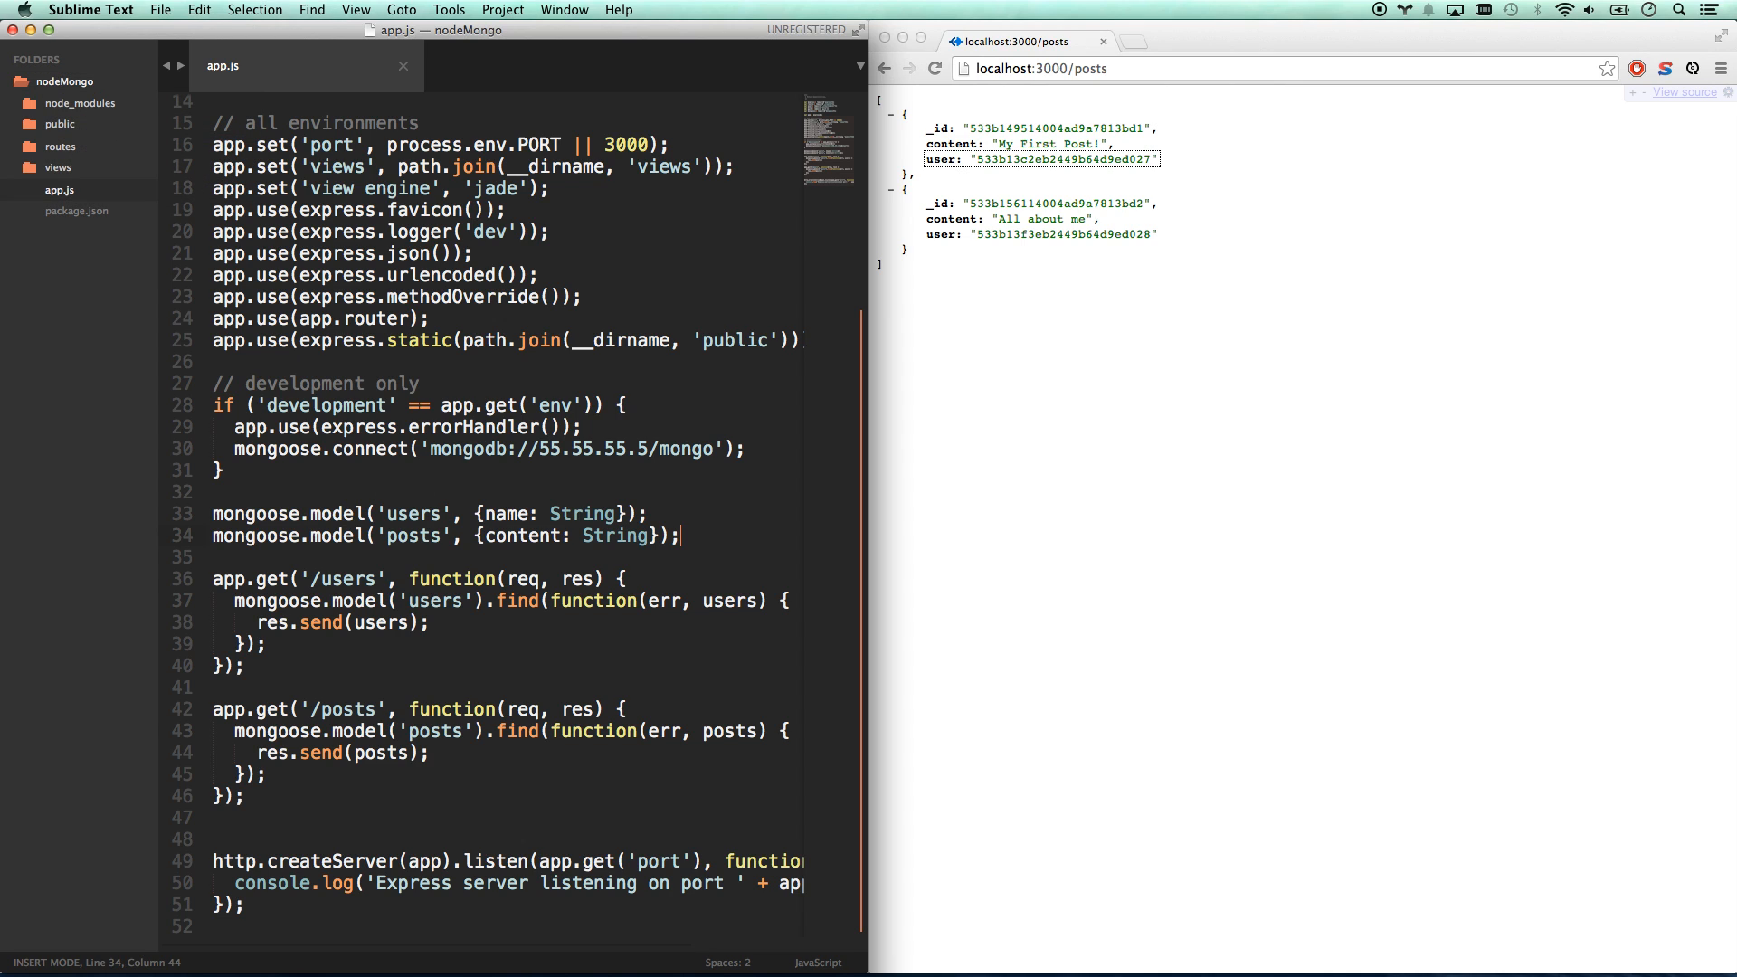
pyautogui.rightClick(52, 106)
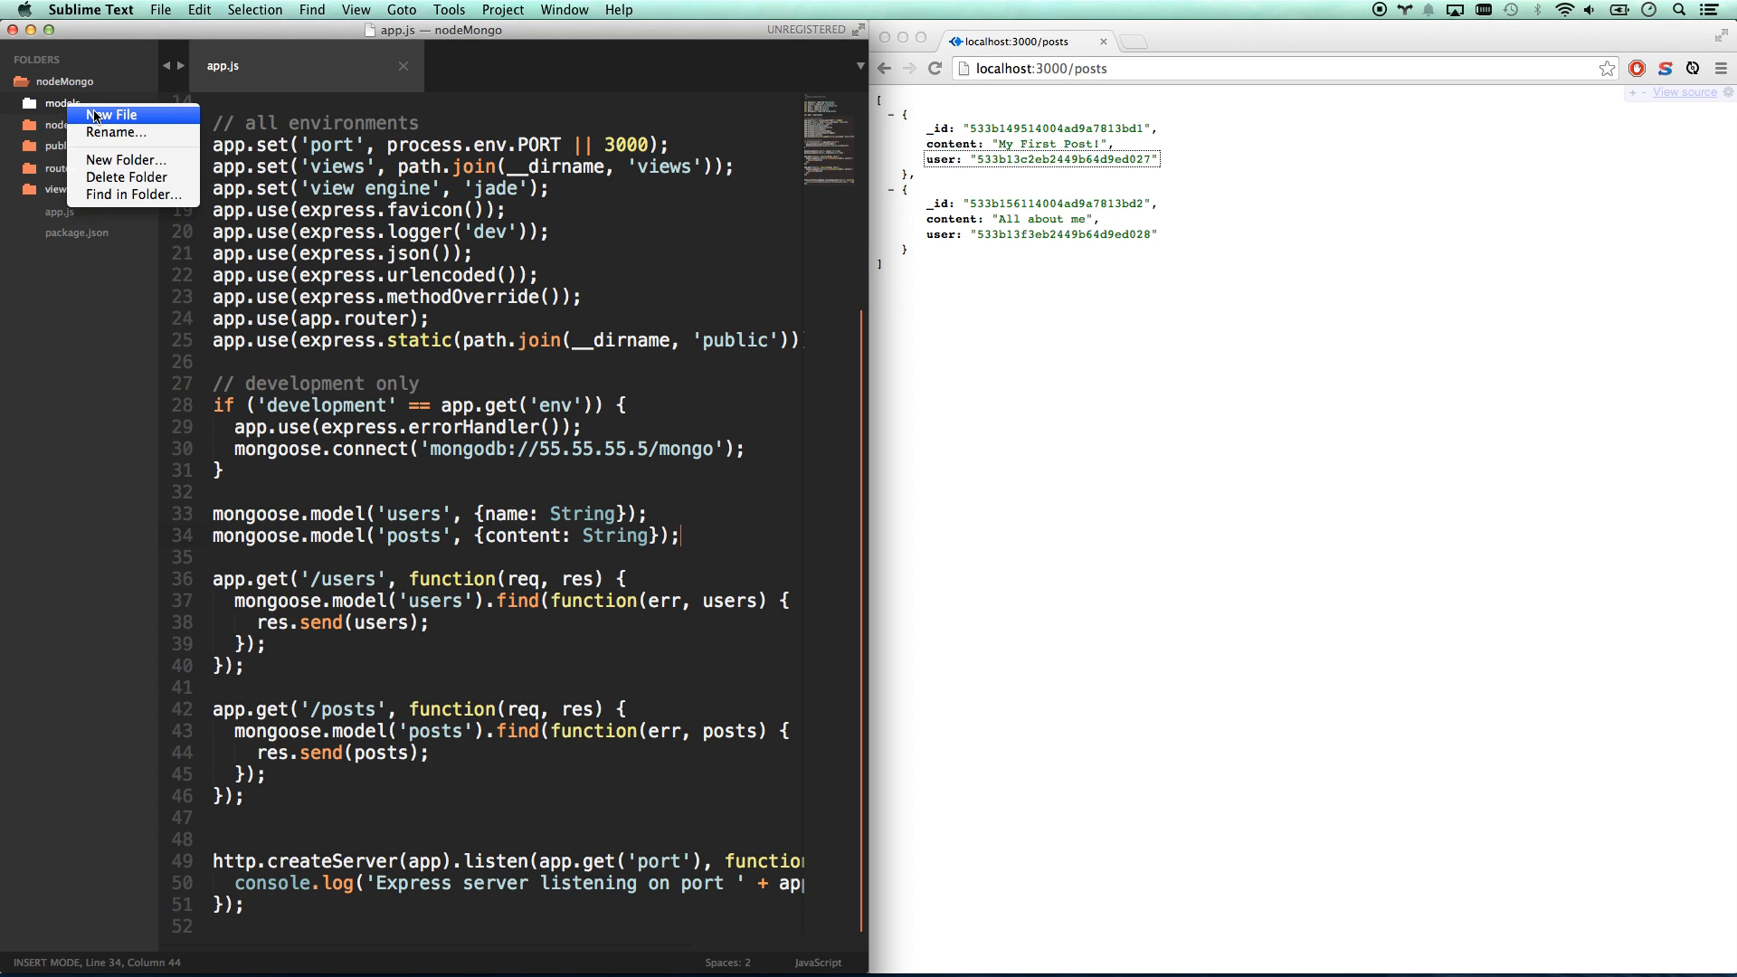
pyautogui.click(92, 114)
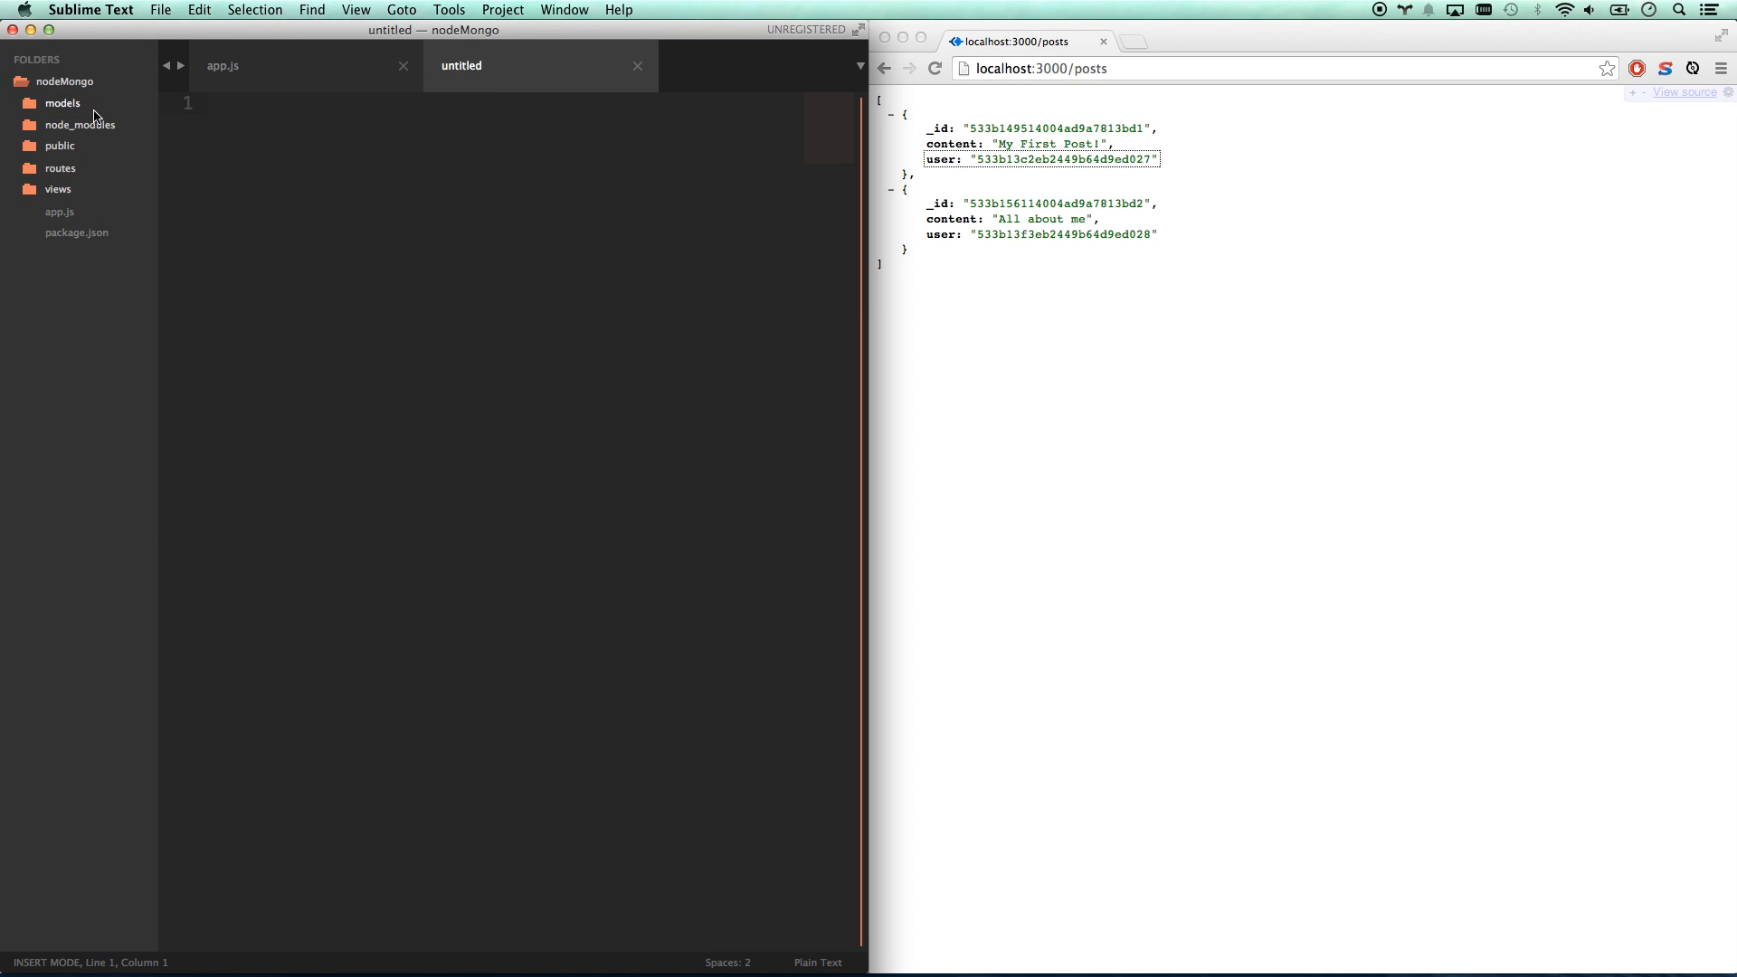
pyautogui.write('users')
pyautogui.press('BackSpace')
pyautogui.press('BackSpace')
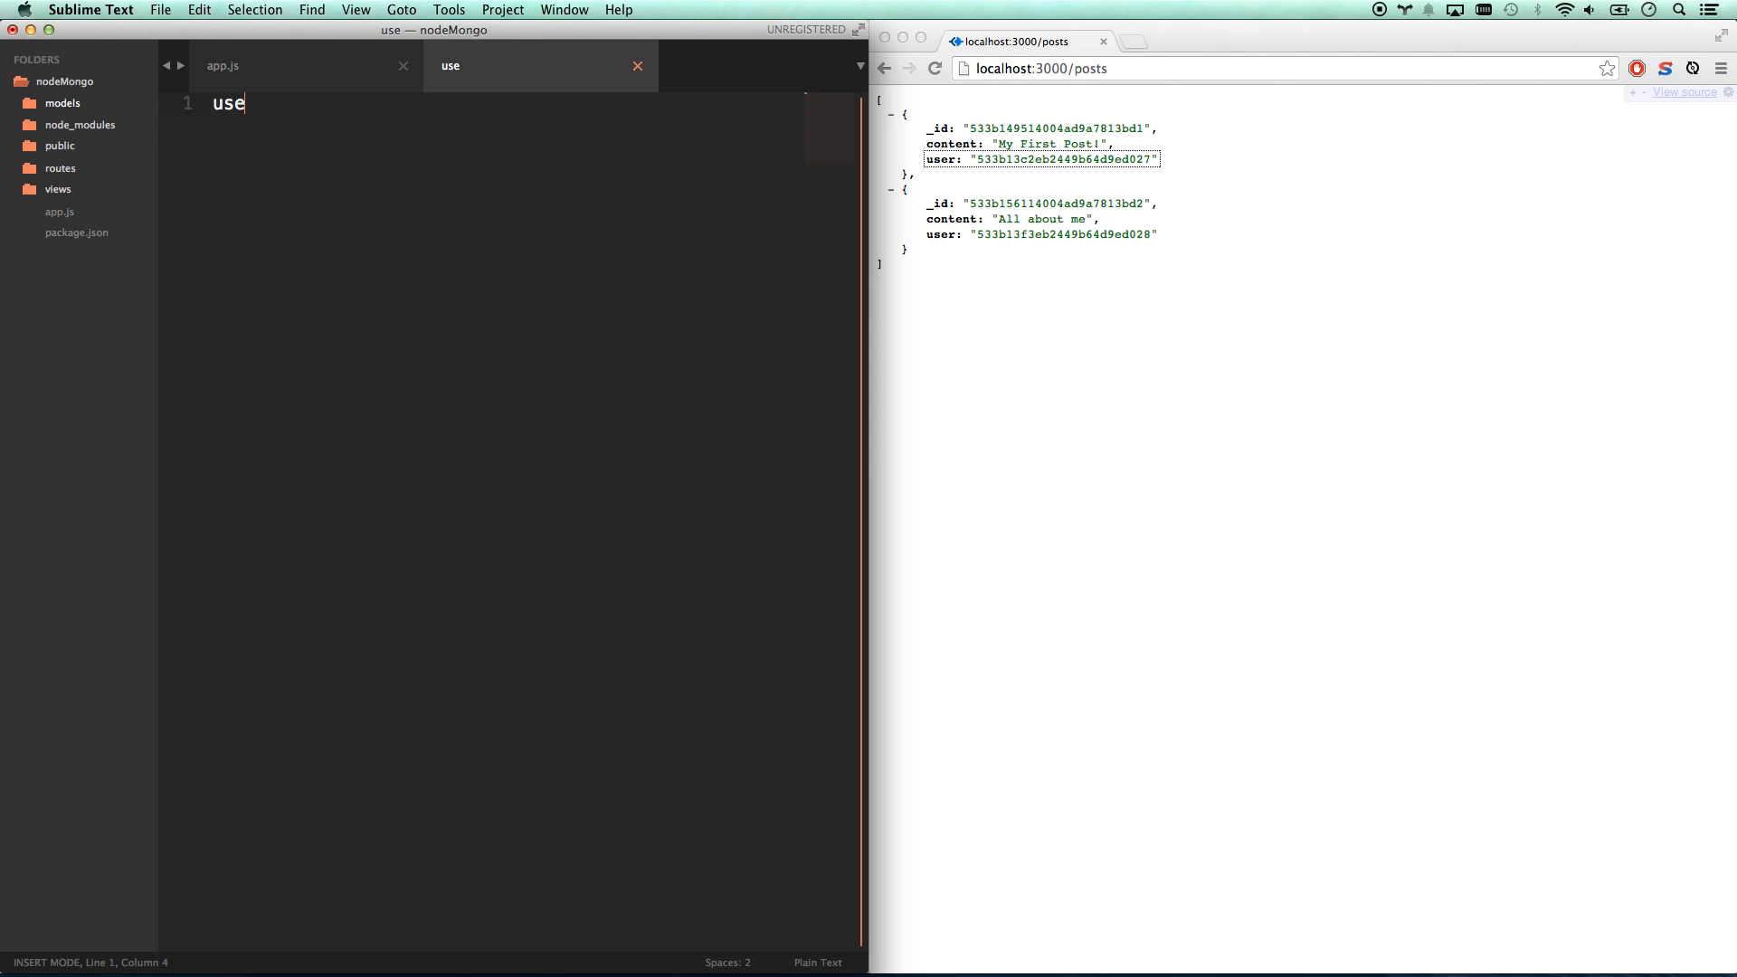
pyautogui.press('BackSpace')
pyautogui.press('BackSpace')
pyautogui.press('BackSpace')
pyautogui.press('super+s')
pyautogui.write('users.')
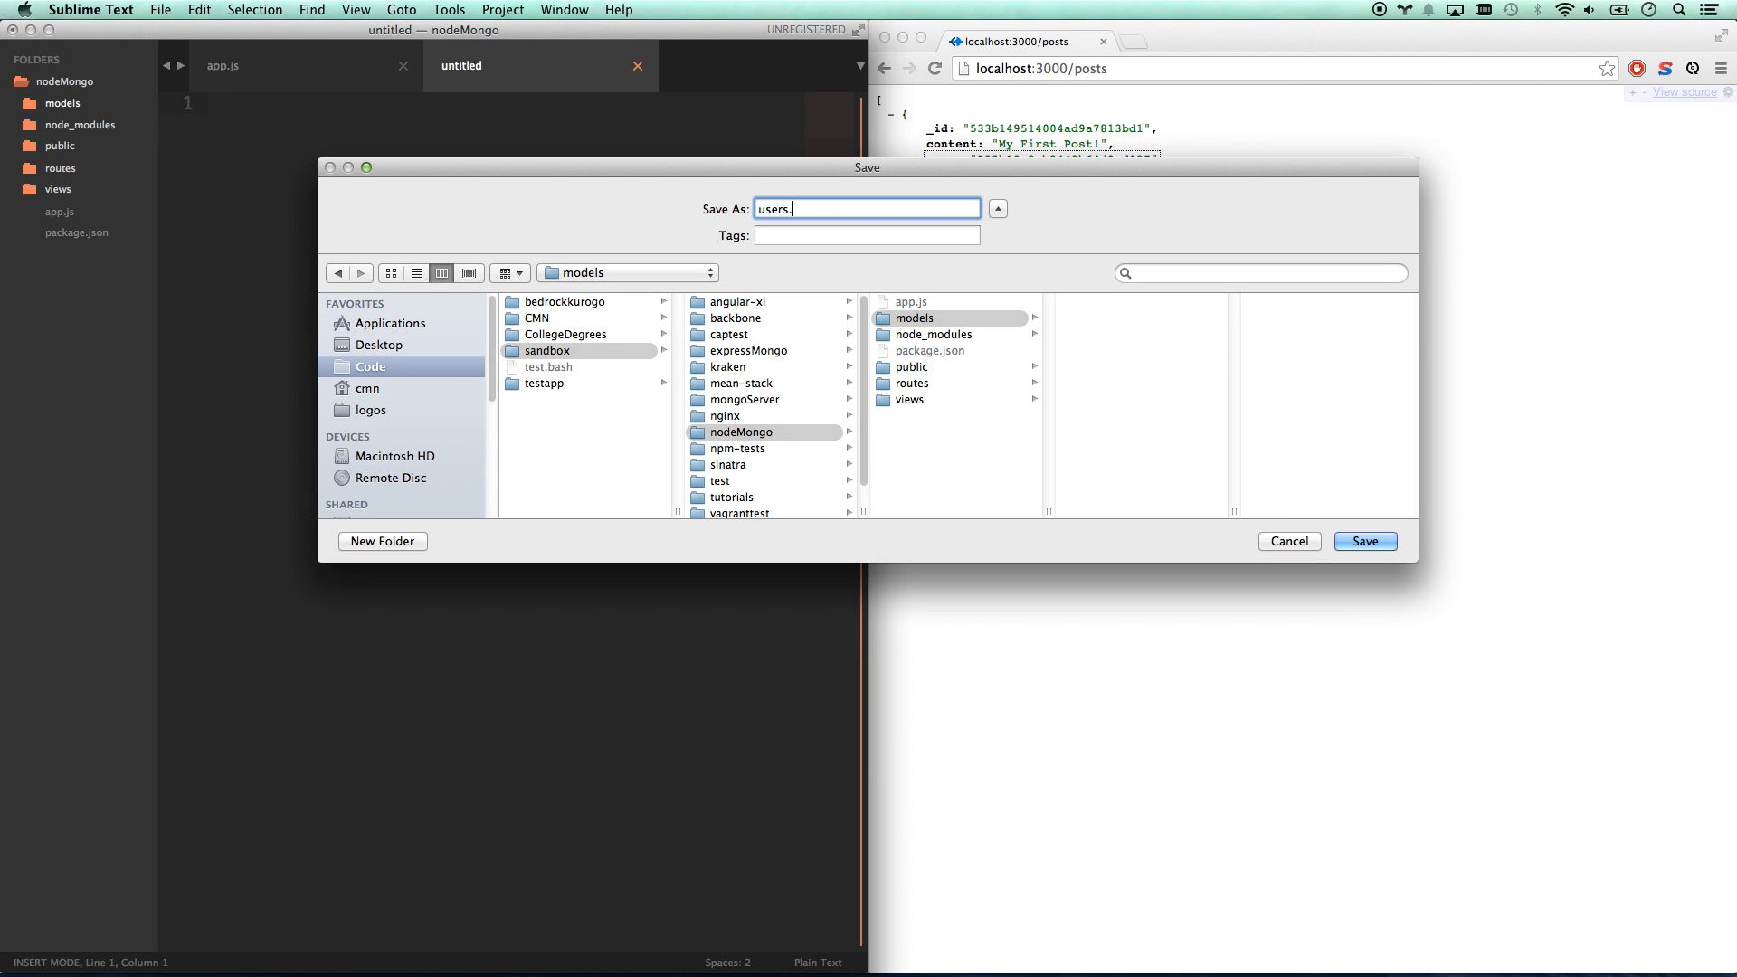
pyautogui.write('js')
pyautogui.press('Return')
pyautogui.click(66, 105)
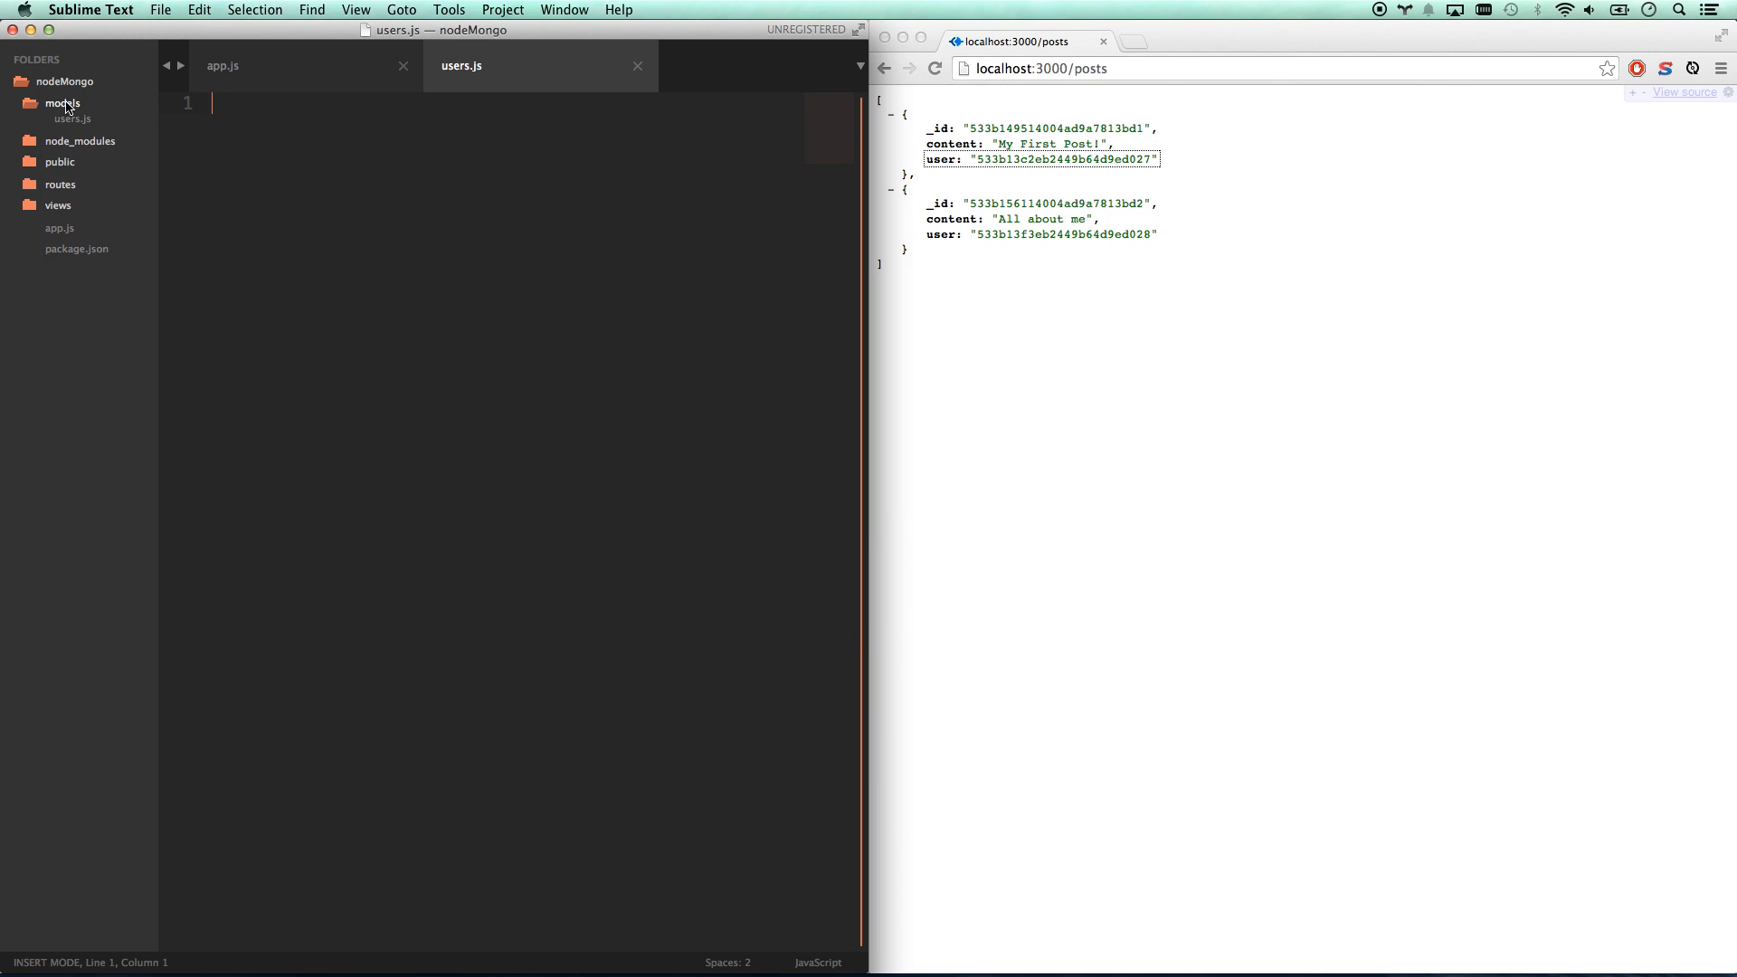
# - Cut the users model definition line from app.js for moving into users.js
pyautogui.click(223, 66)
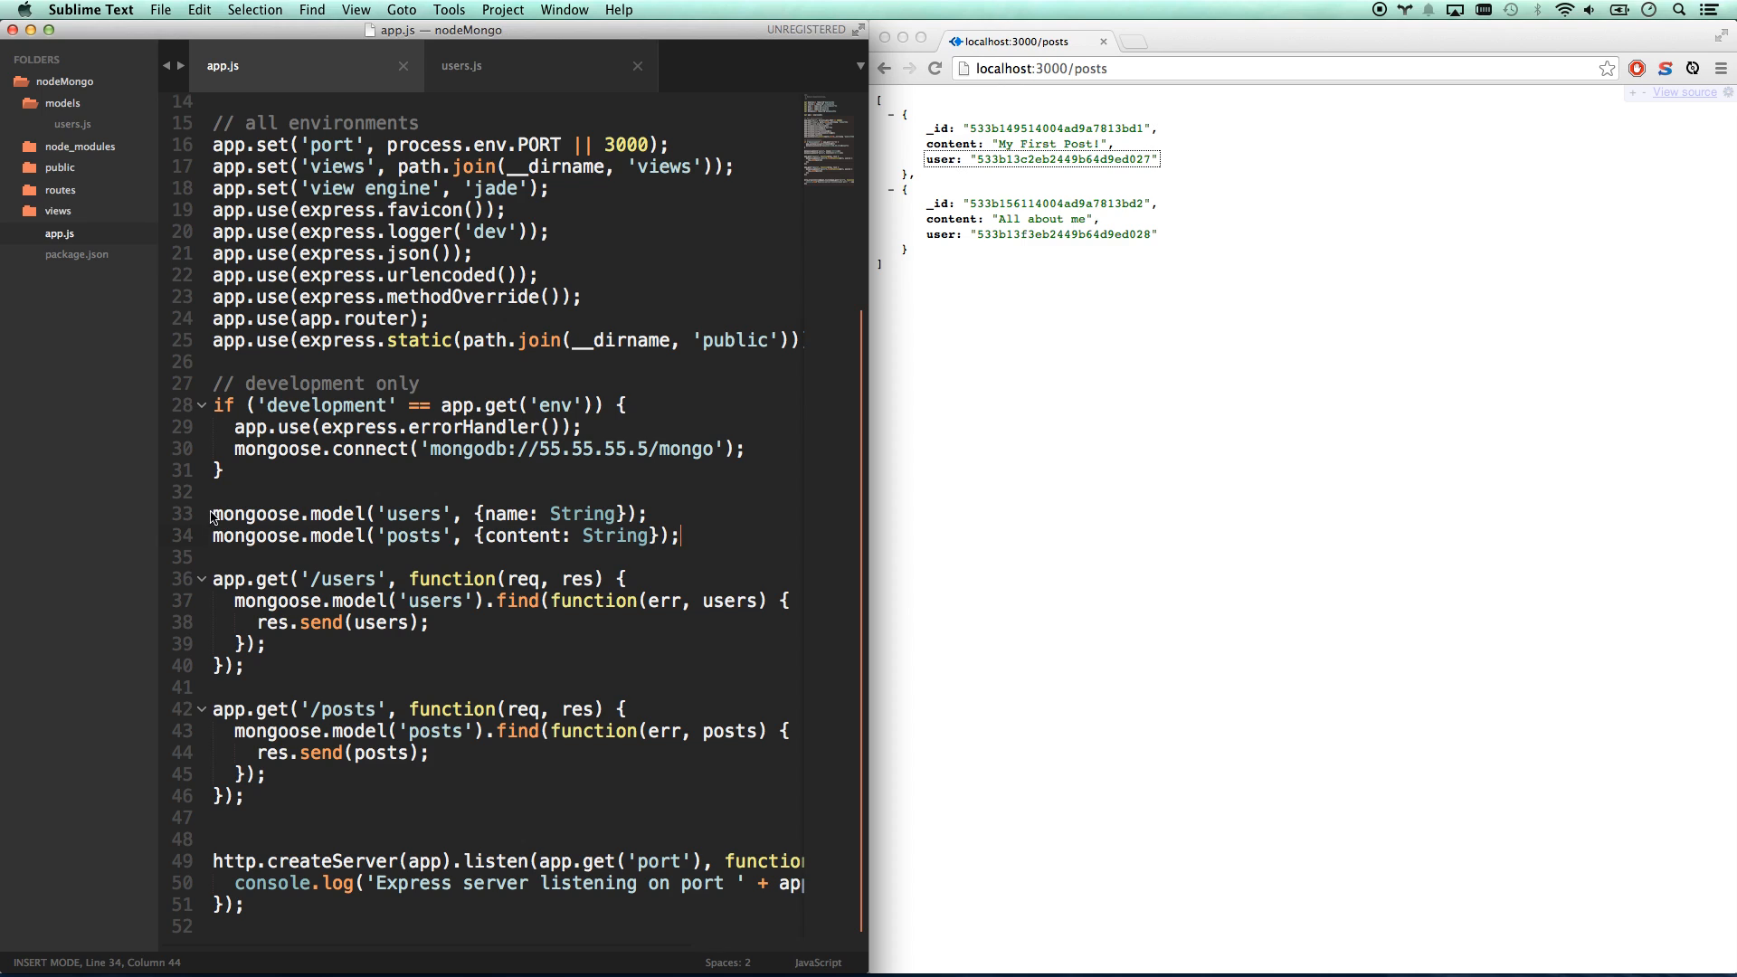
pyautogui.moveTo(214, 516); pyautogui.dragTo(713, 513)
pyautogui.press('super+x')
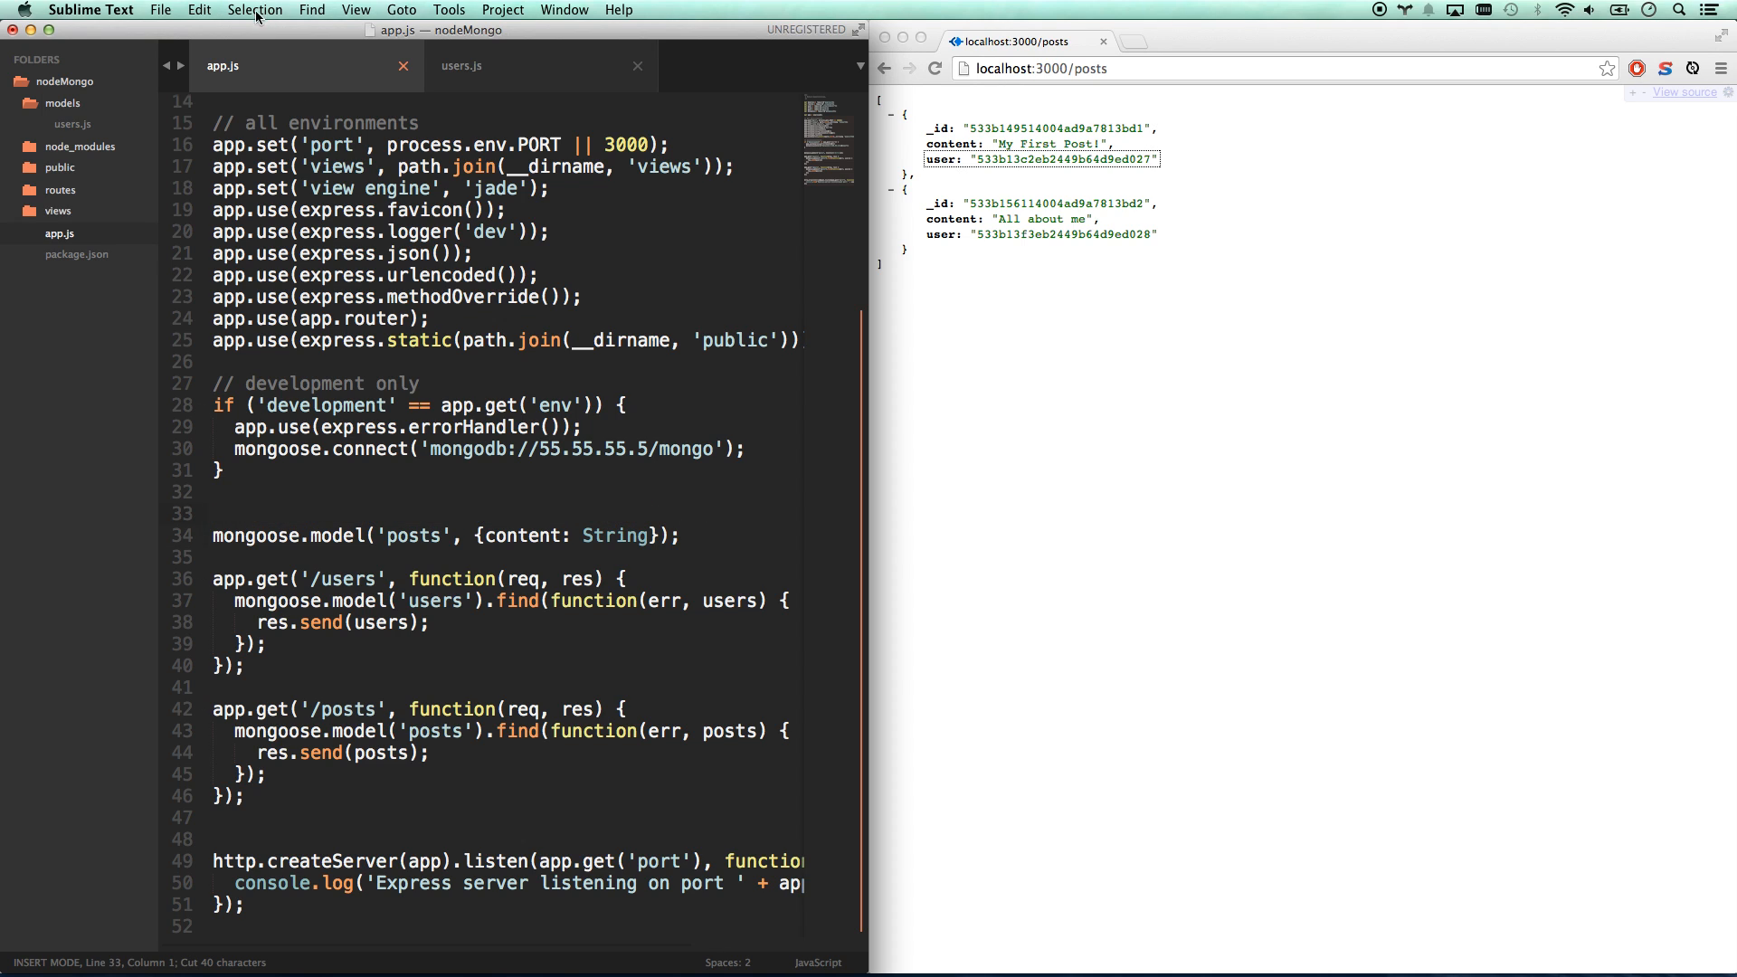
pyautogui.click(502, 68)
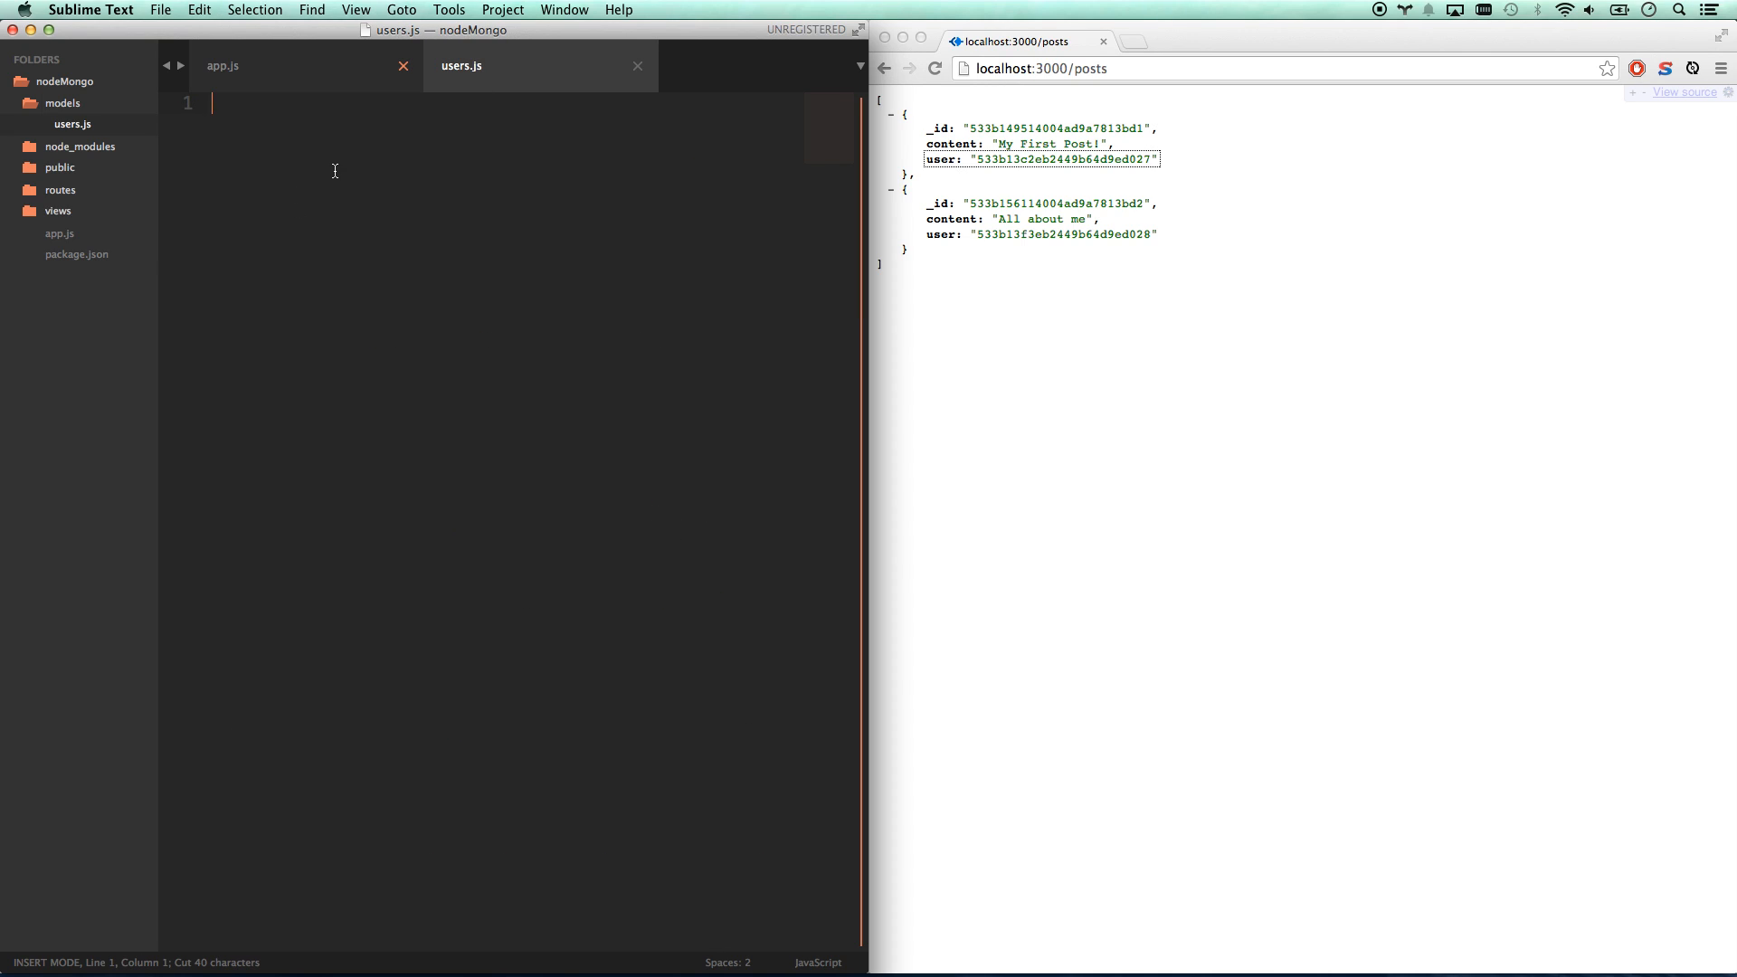
pyautogui.write('var mongoose ')
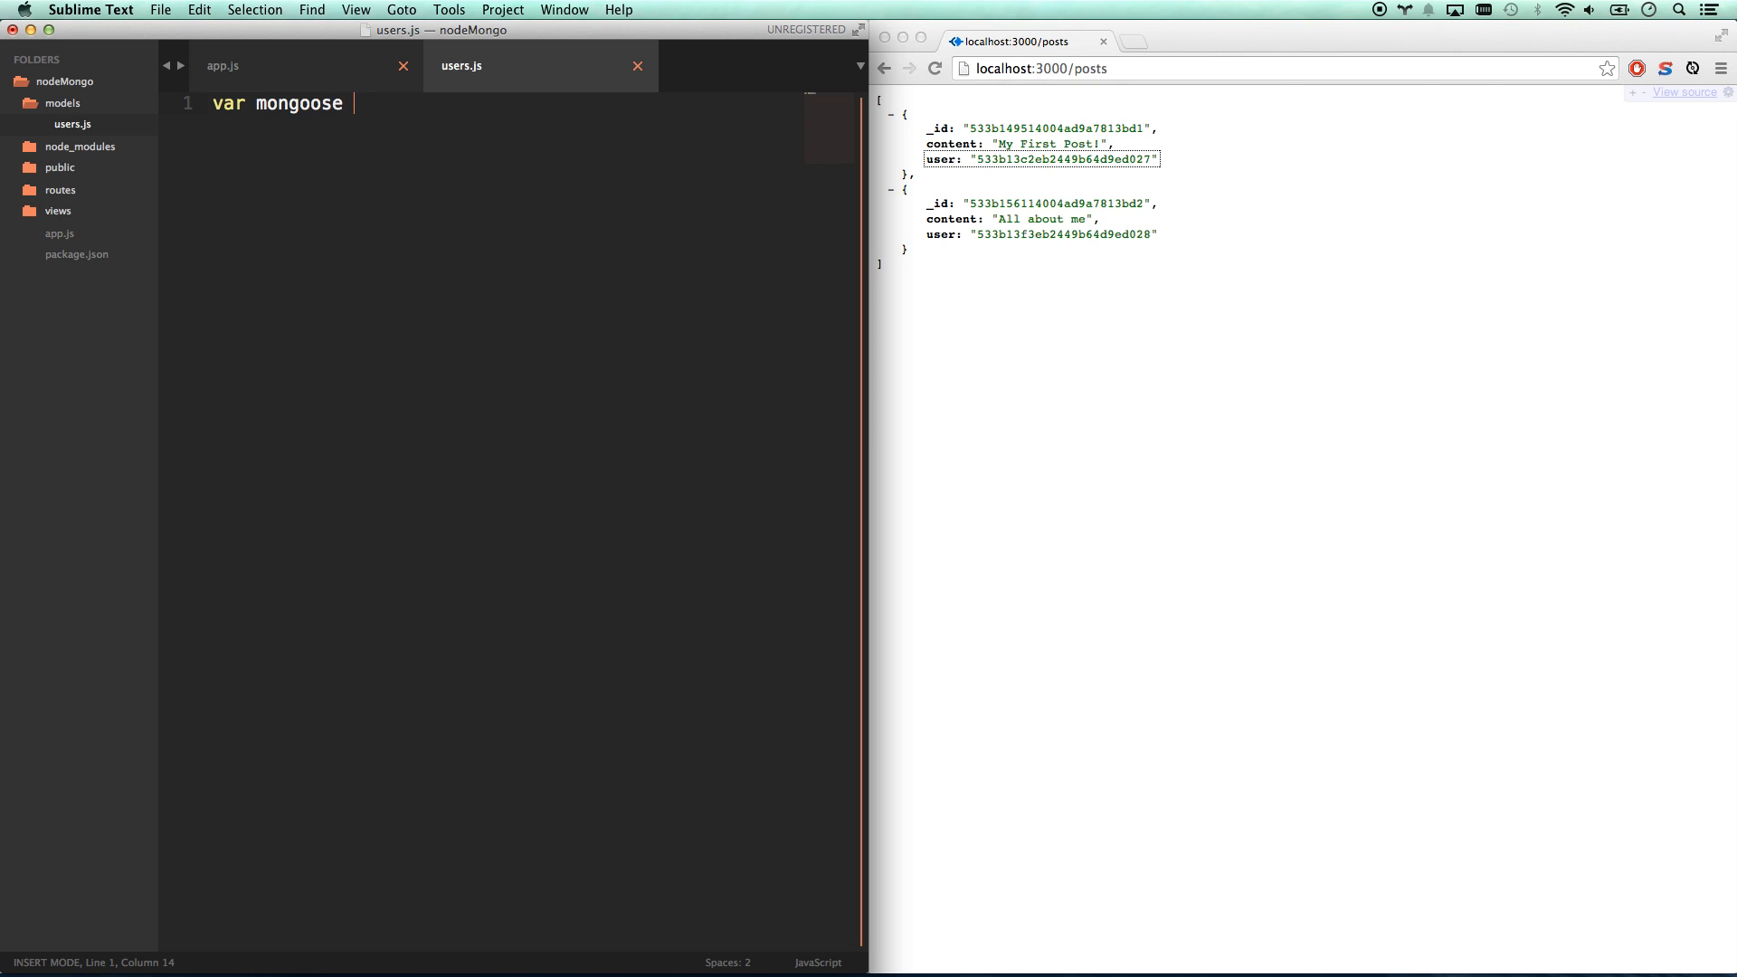
pyautogui.write("= require('m")
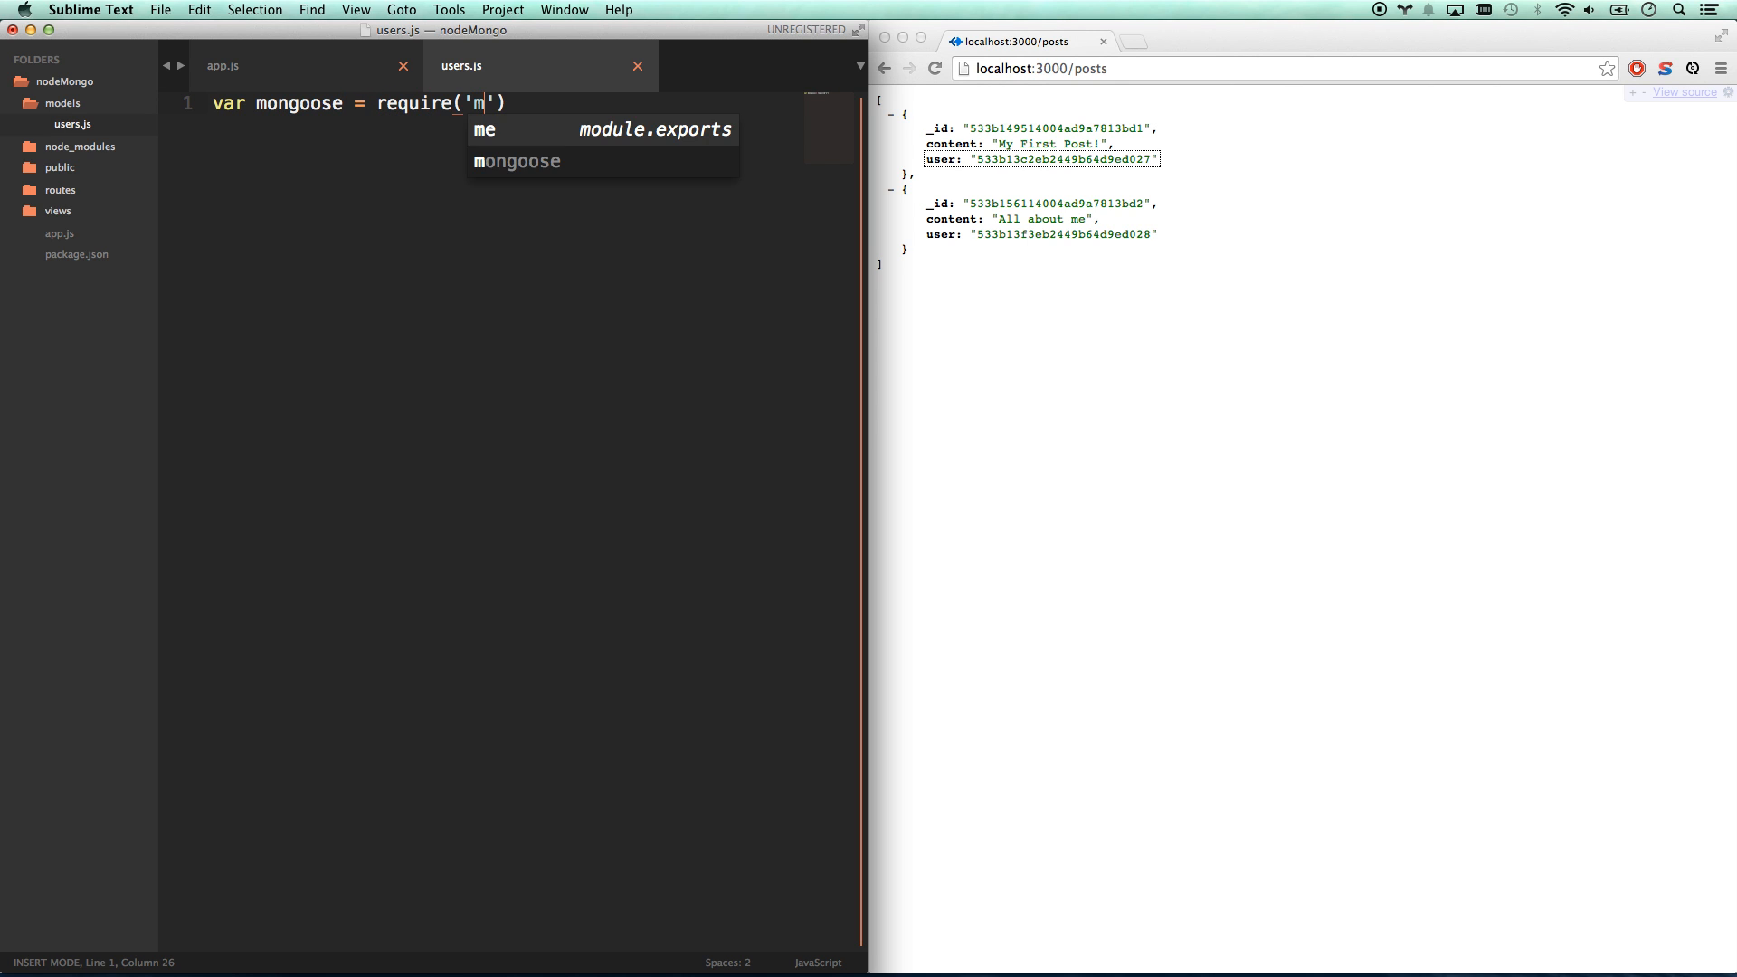
pyautogui.write("ongoose'); ")
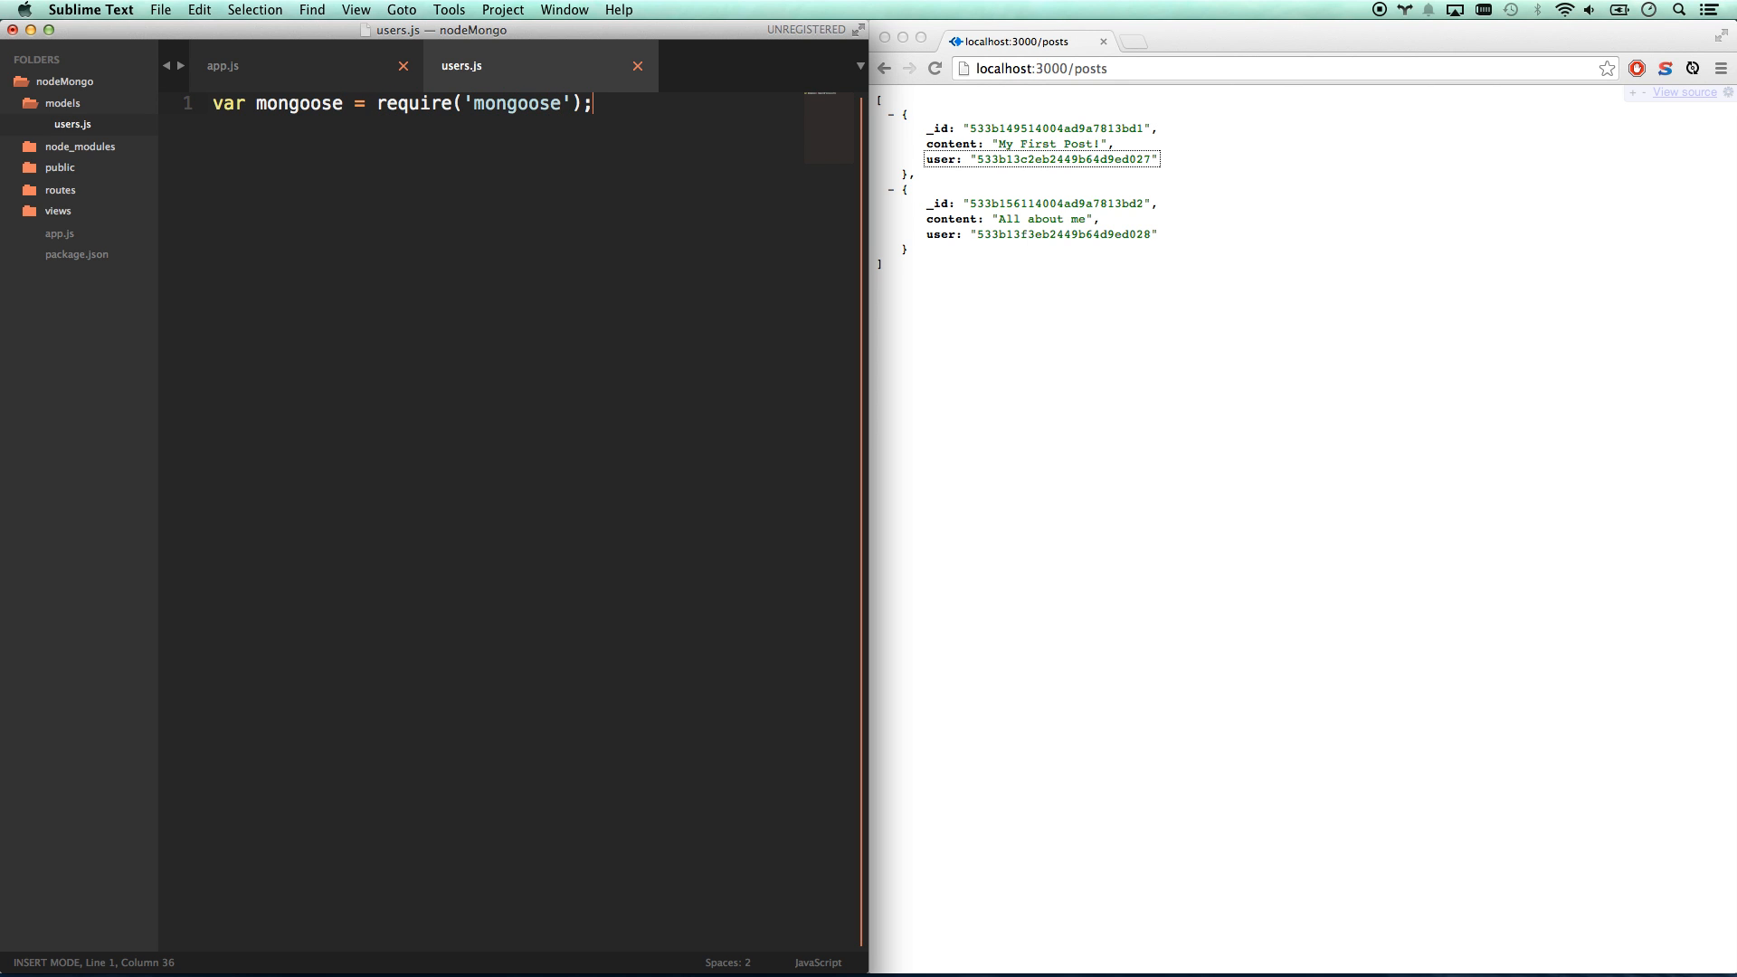
pyautogui.write('var ')
pyautogui.write('Schema =')
pyautogui.write(' mo')
# - Write the mongoose and Schema imports and an empty usersSchema in models/users.js
pyautogui.press('Tab')
pyautogui.write('.Sc')
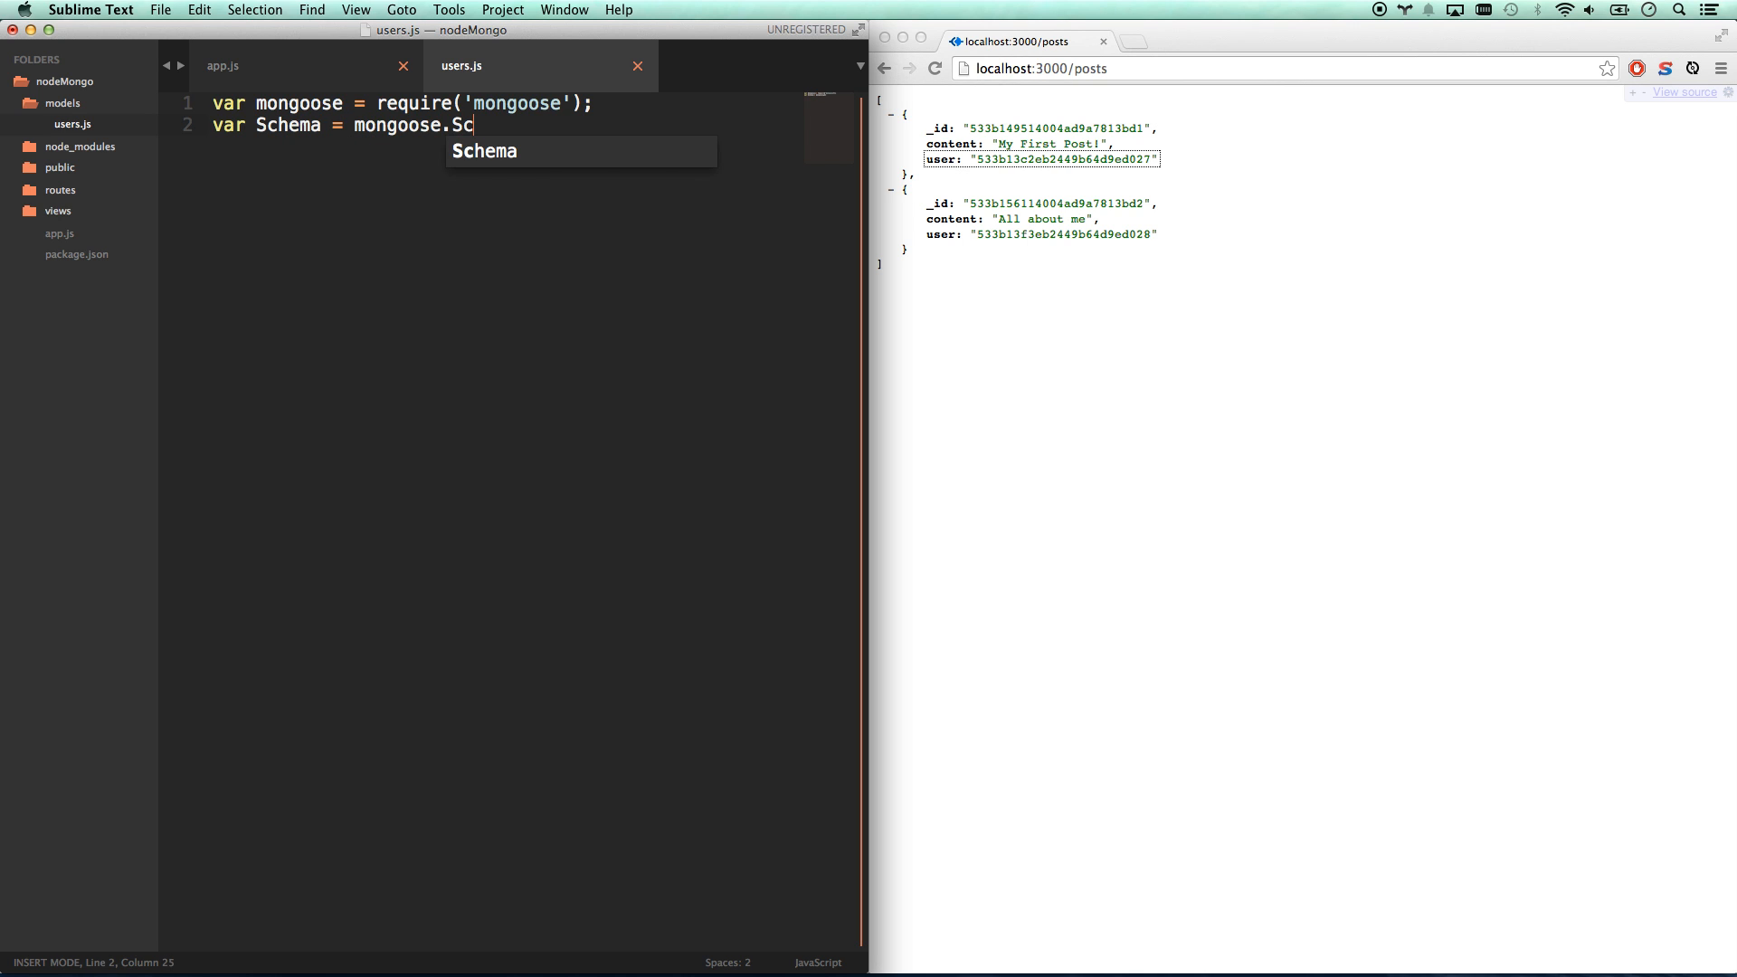
pyautogui.press('Tab')
pyautogui.write(';')
pyautogui.press('Return')
pyautogui.press('Return')
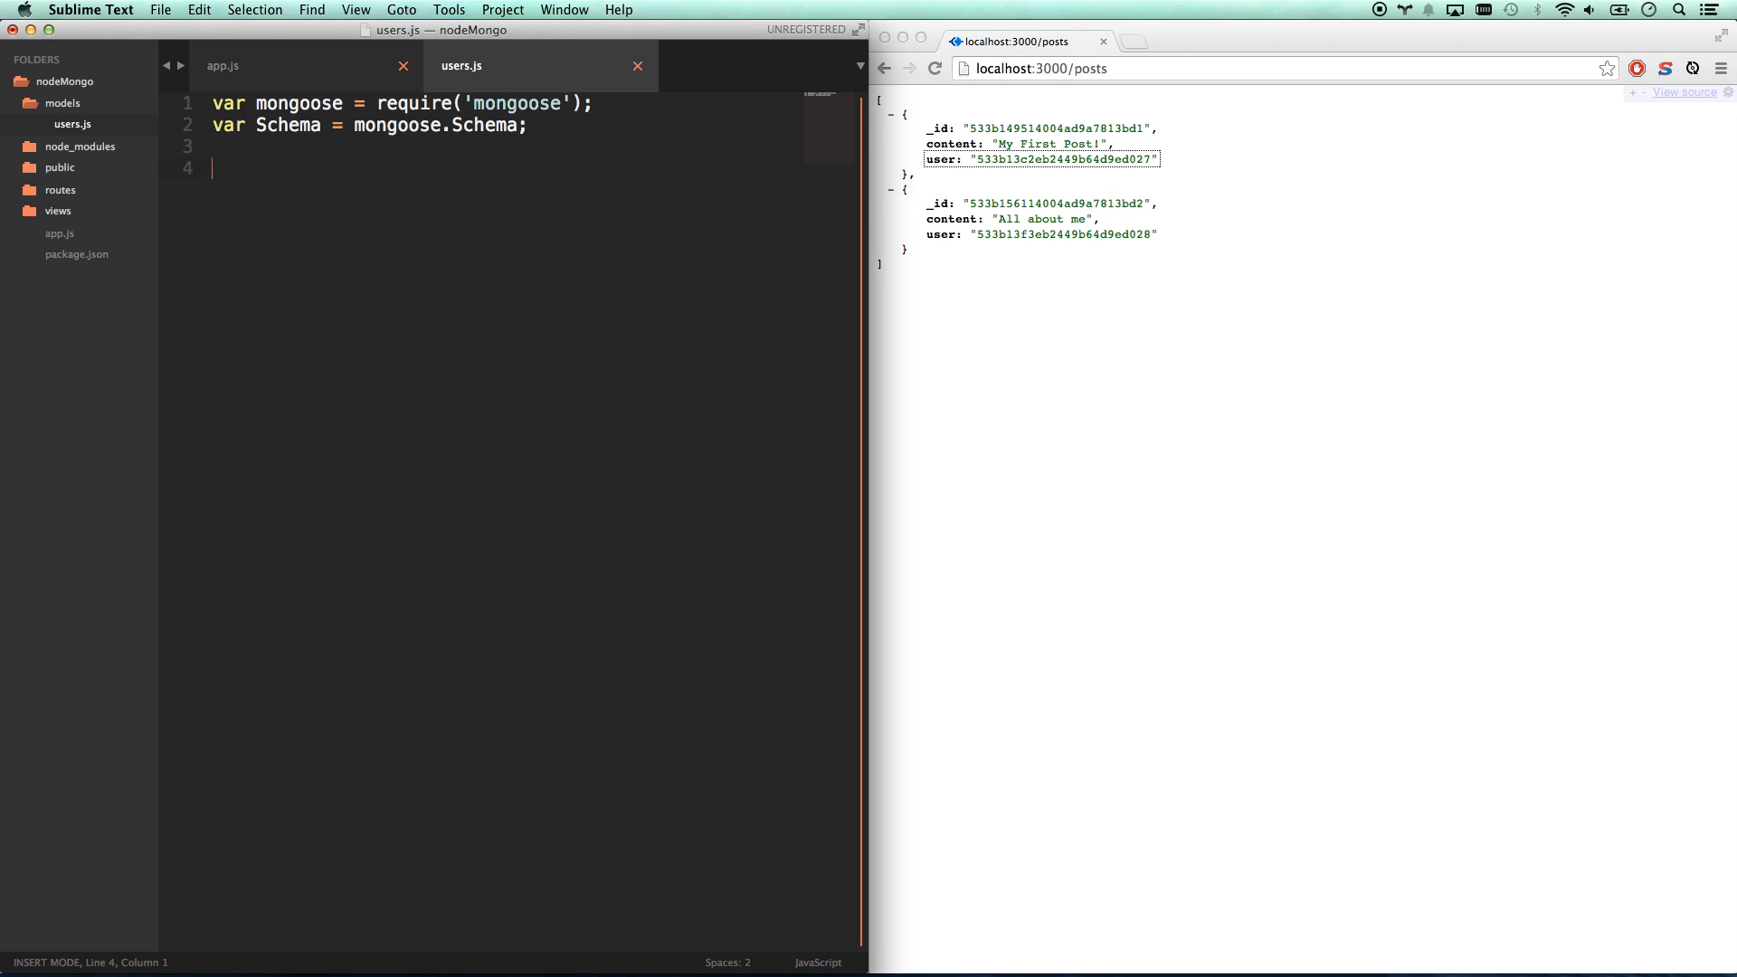
pyautogui.write('var ')
pyautogui.write('usersS')
pyautogui.write('chema')
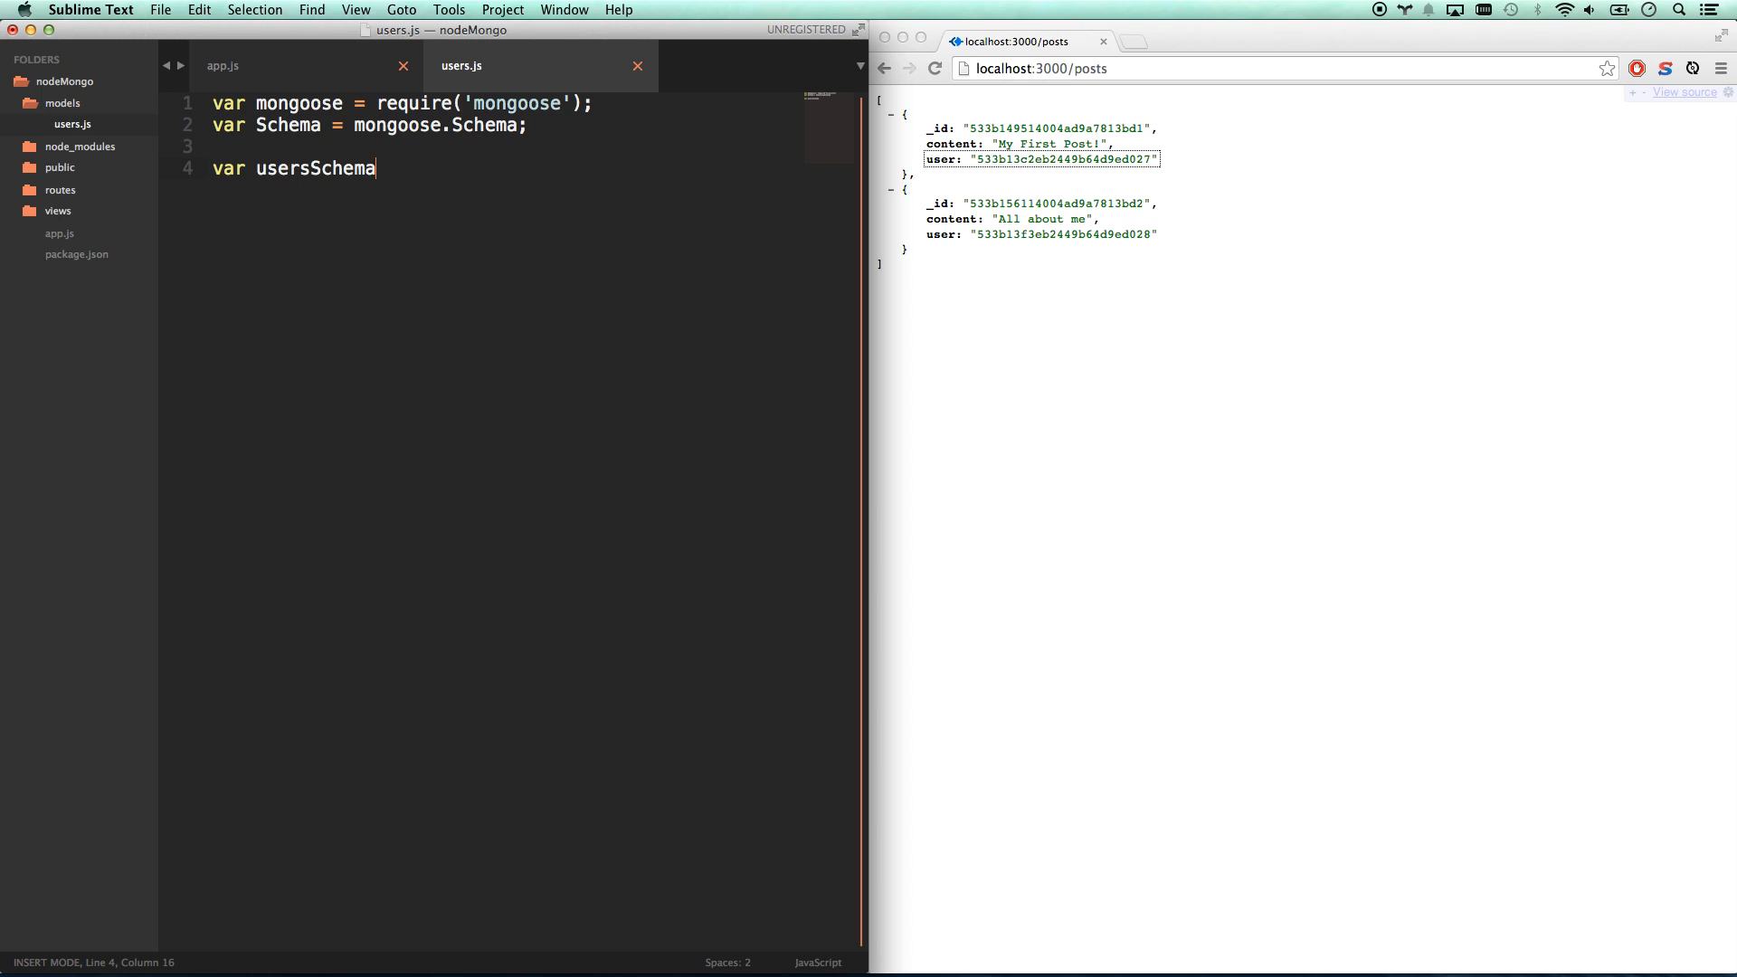
pyautogui.write('j =')
pyautogui.press('BackSpace')
pyautogui.press('BackSpace')
pyautogui.press('BackSpace')
pyautogui.press('BackSpace')
pyautogui.write('= ')
pyautogui.write('new S')
pyautogui.press('Return')
pyautogui.write('({')
pyautogui.press('Return')
pyautogui.press('Down')
pyautogui.write(';')
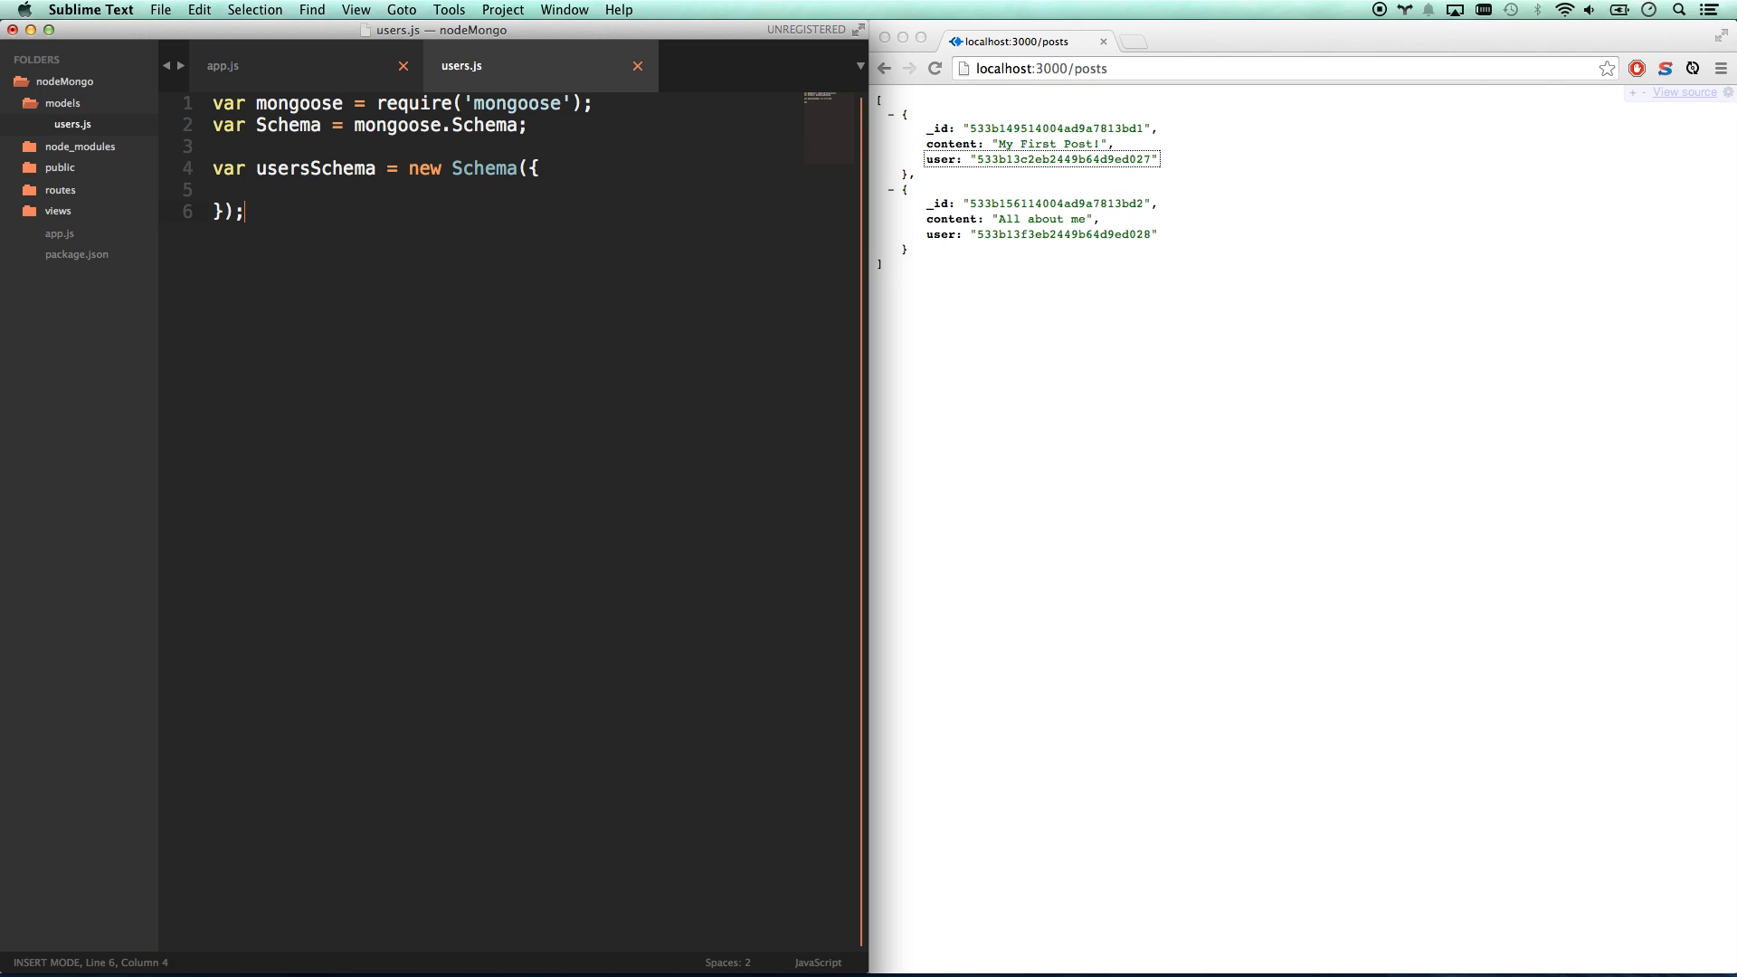
pyautogui.press('Return')
pyautogui.press('Return')
pyautogui.write('mon')
# - Register usersSchema as the 'users' model, add a name: String field, and save users.js
pyautogui.press('Return')
pyautogui.write('.model')
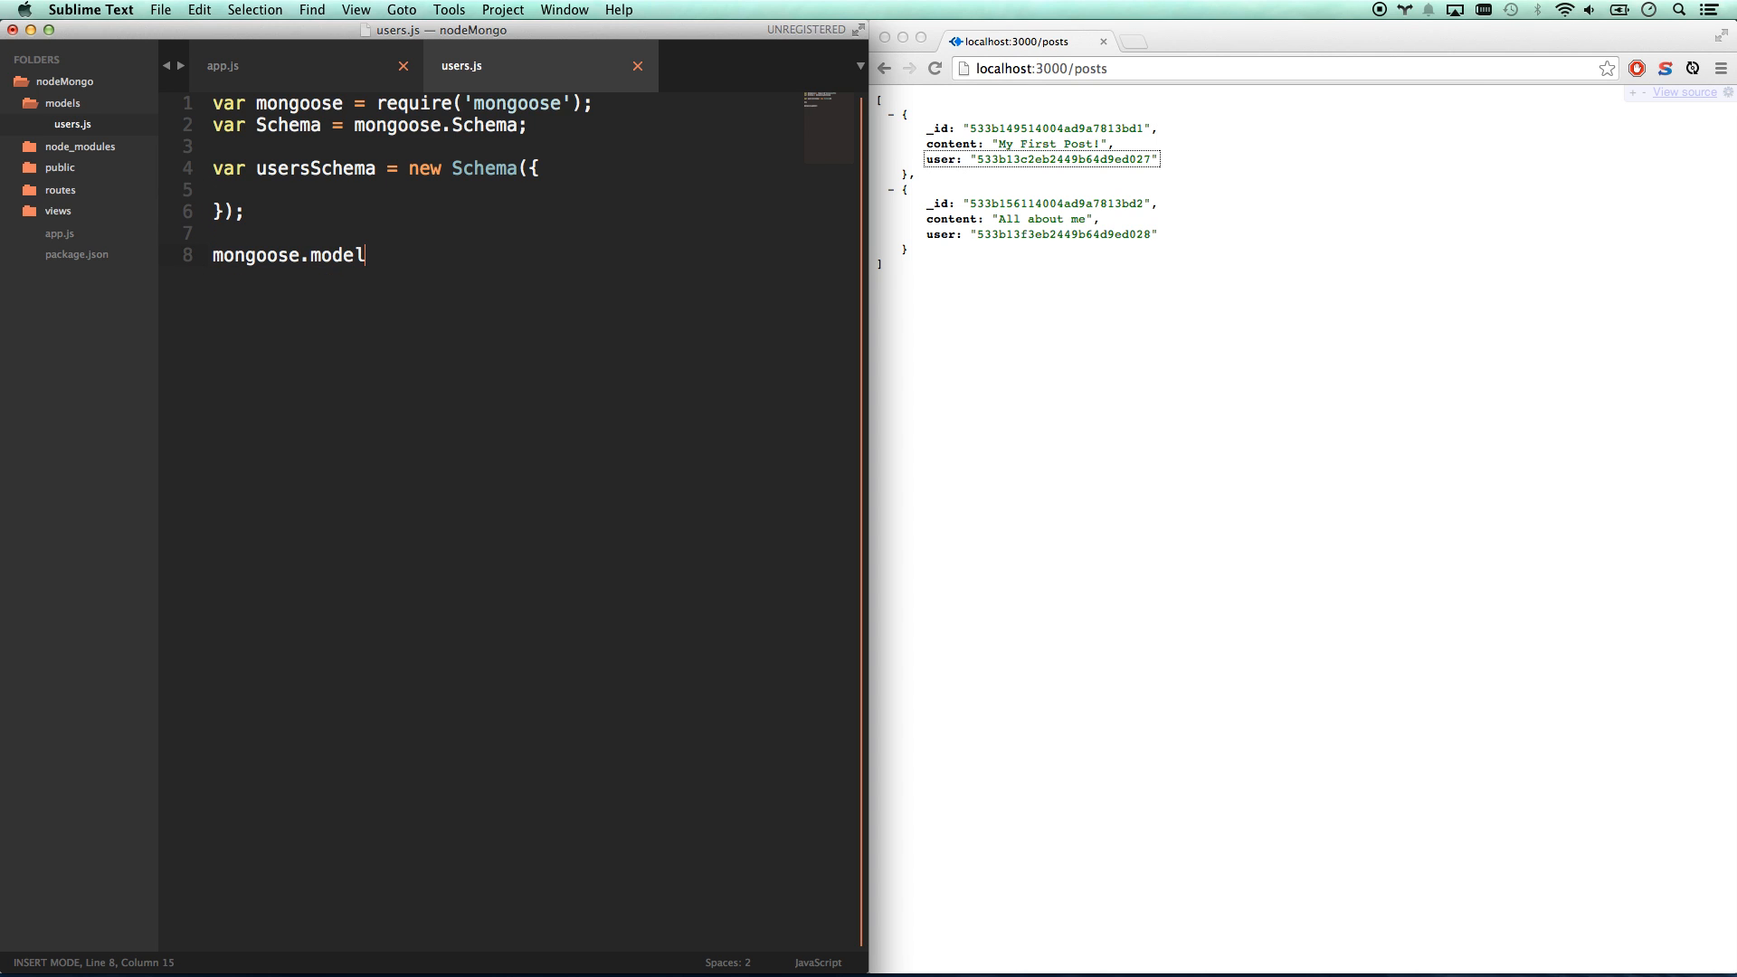
pyautogui.write("('users', ")
pyautogui.write('users')
pyautogui.press('Down')
pyautogui.press('Return')
pyautogui.write(');')
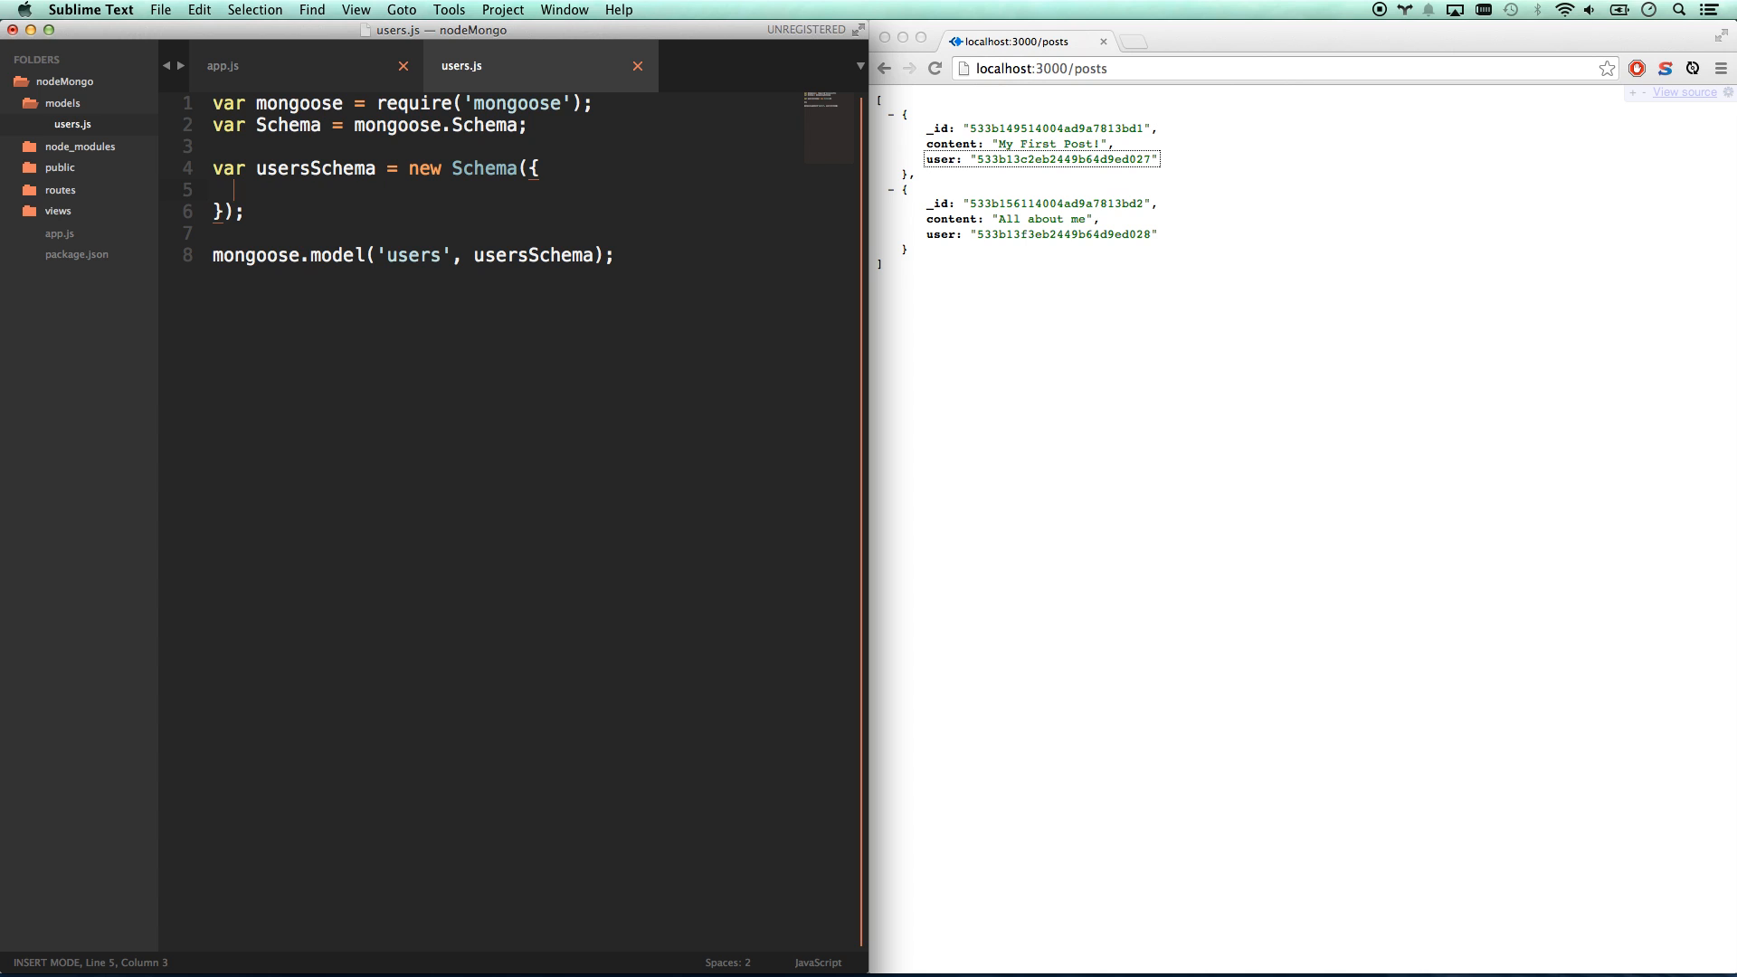
pyautogui.write('name: ')
pyautogui.write('String')
pyautogui.press('Return')
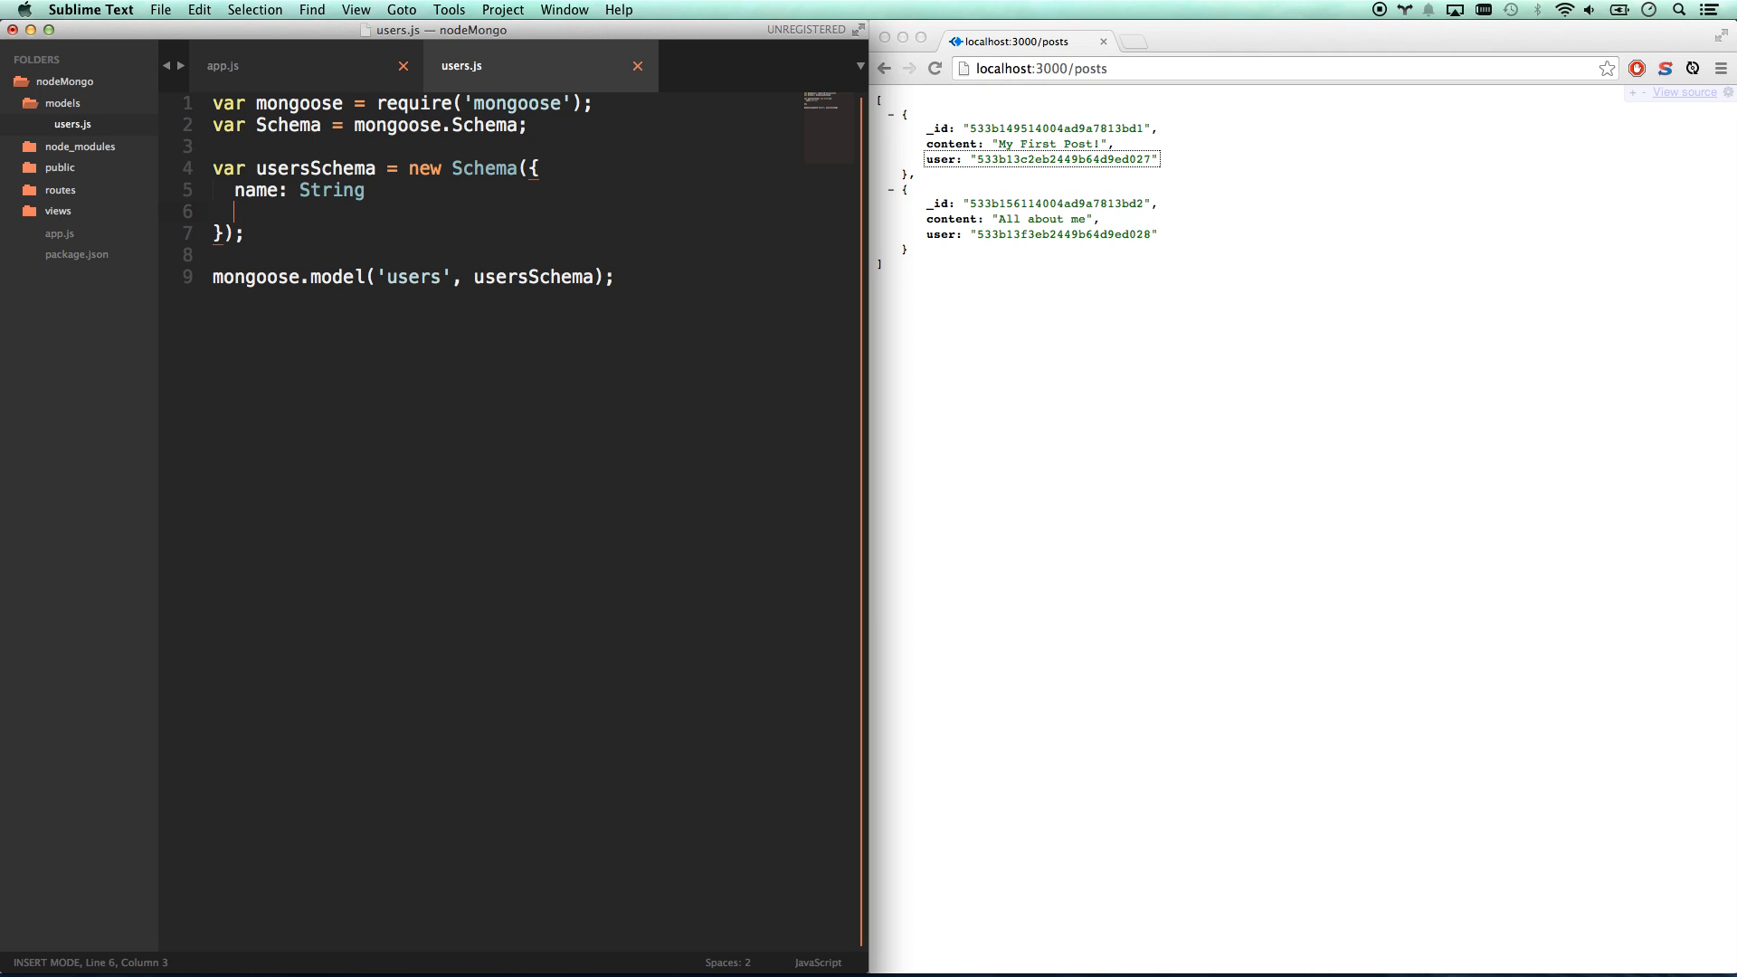
pyautogui.press('BackSpace')
pyautogui.press('BackSpace')
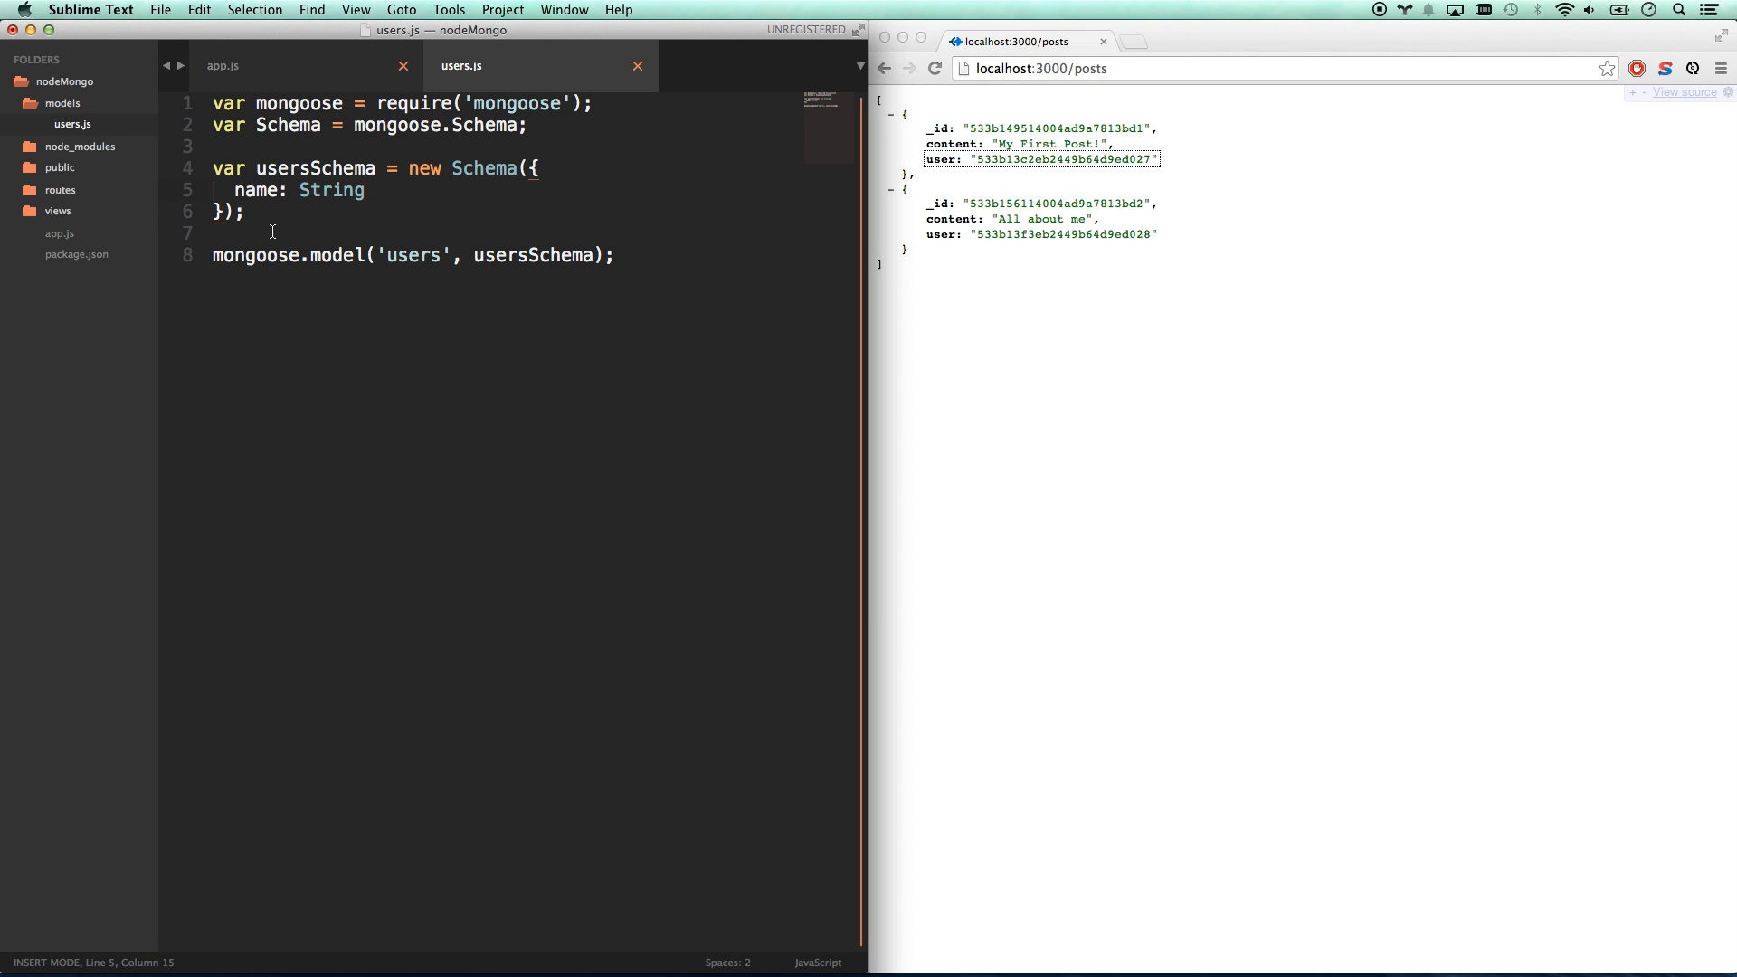
pyautogui.press('super+s')
# - Copy all of users.js into a new models/posts.js file
pyautogui.press('super+a')
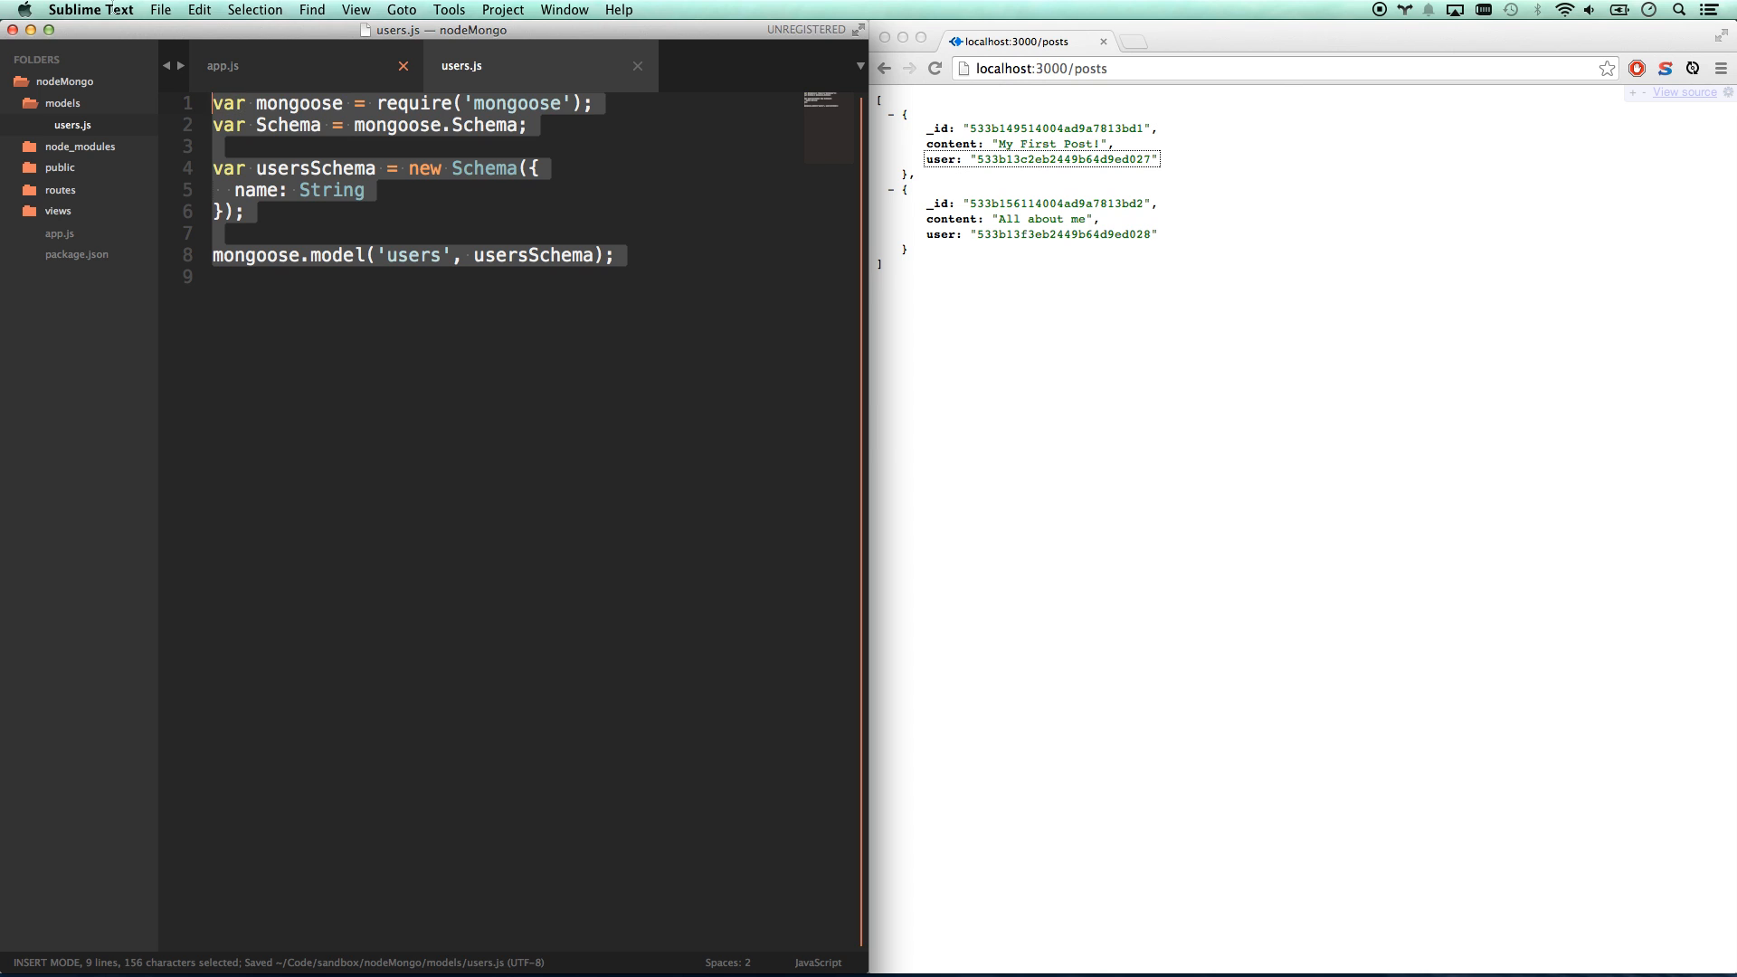
pyautogui.press('super+c')
pyautogui.rightClick(55, 103)
pyautogui.click(89, 114)
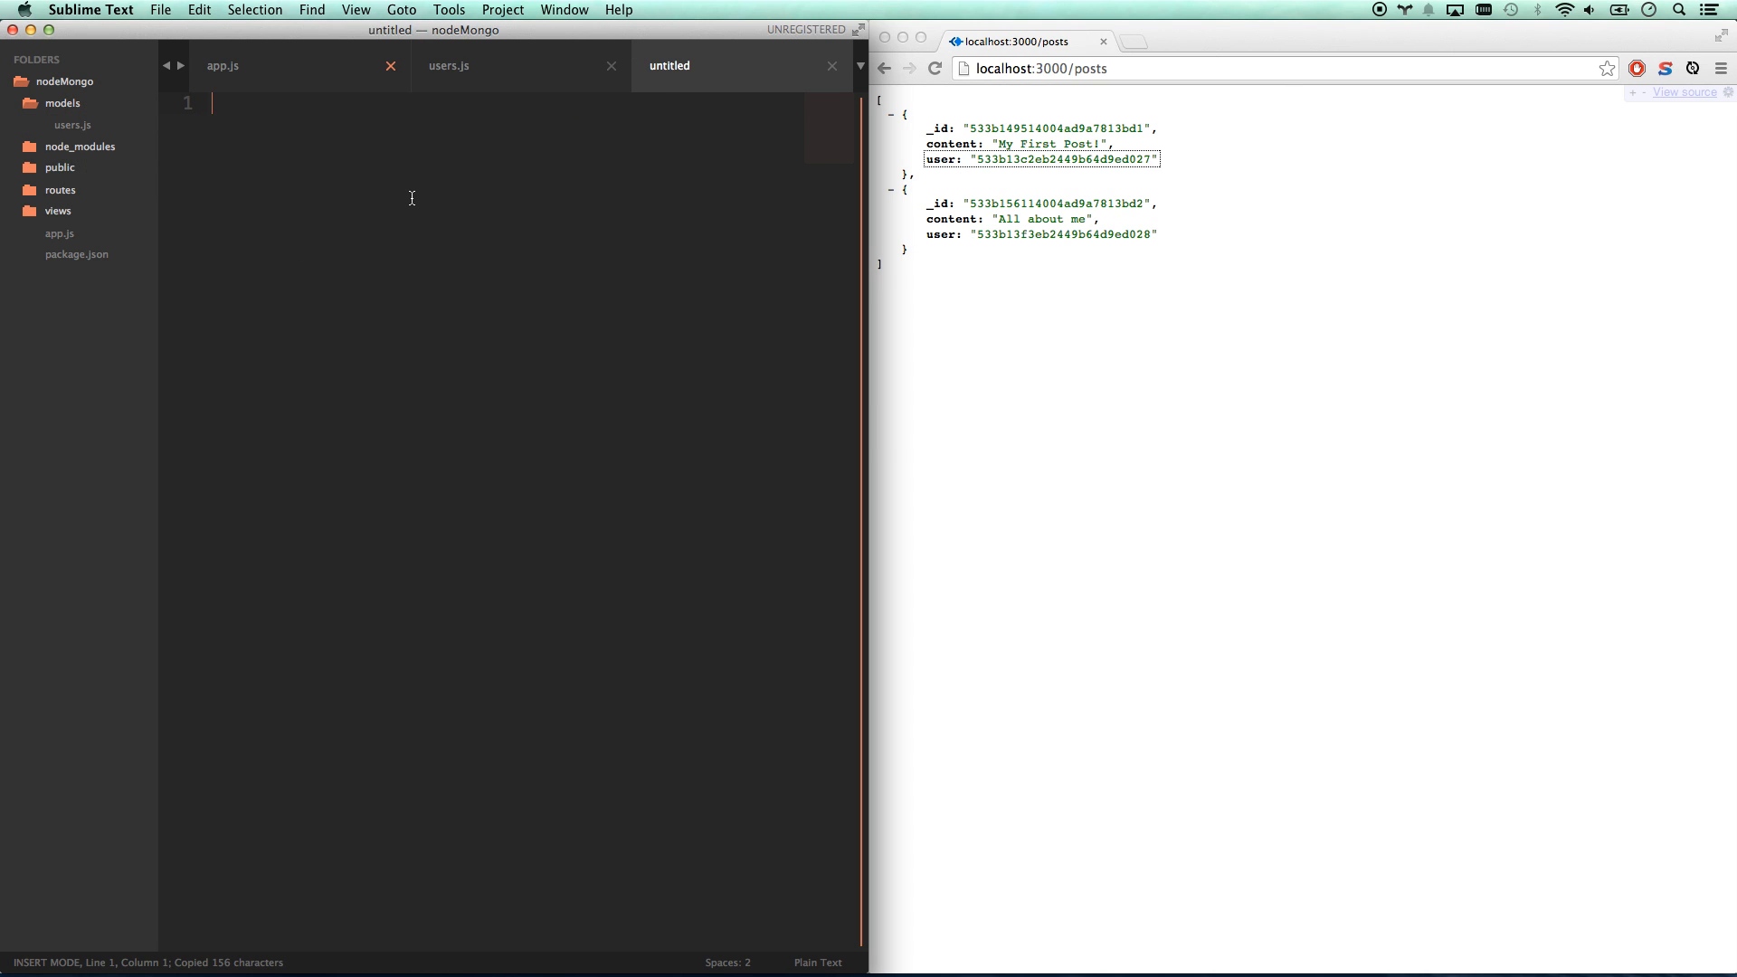
pyautogui.press('super+s')
pyautogui.write('posts.j')
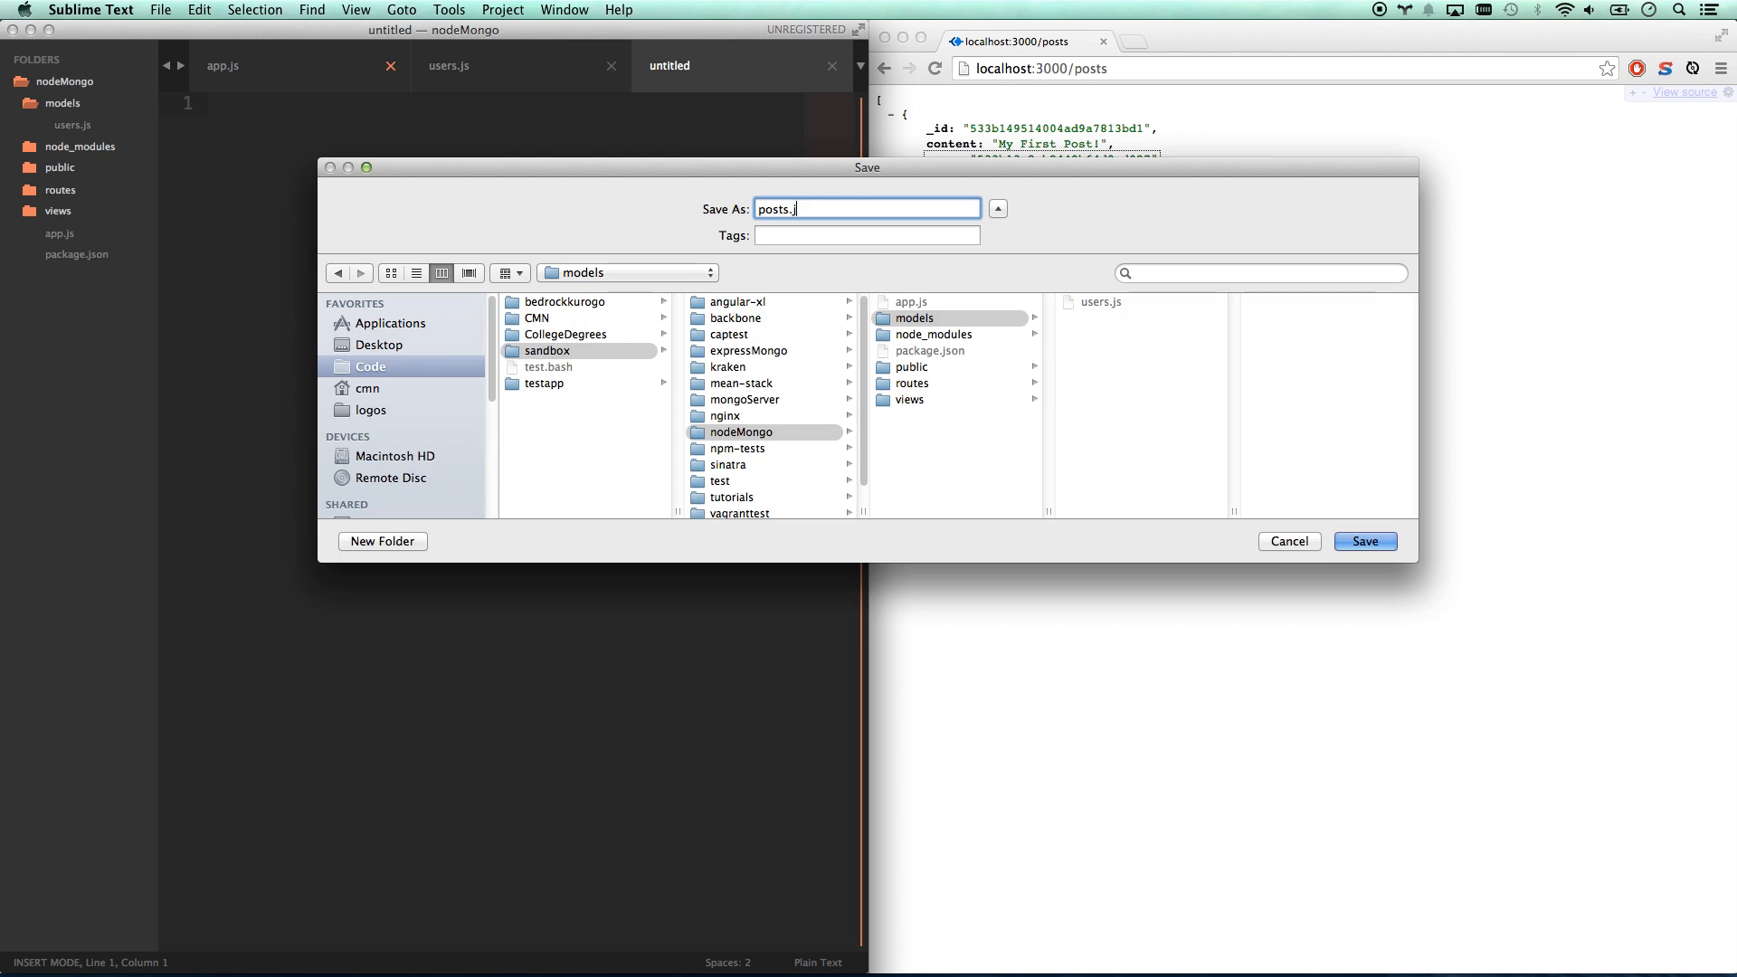
pyautogui.write('s')
pyautogui.press('Return')
pyautogui.press('super+v')
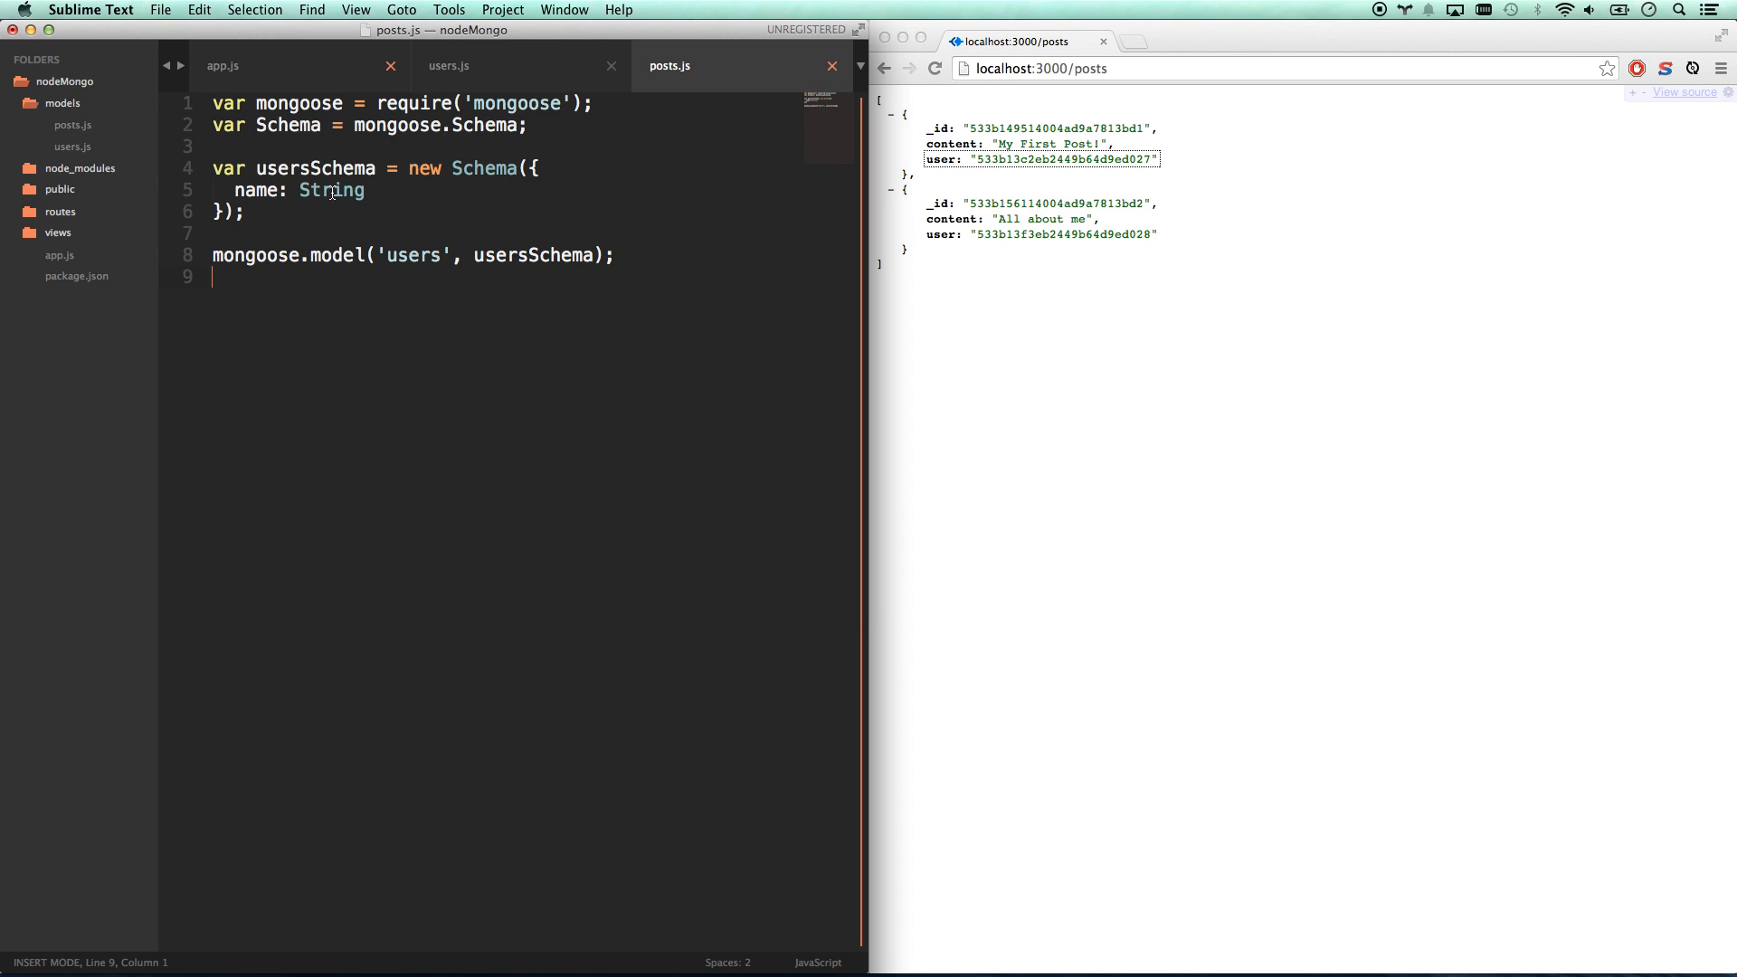
# - Rename users to posts throughout, change name to content, and add user: Schema.ObjectId
pyautogui.moveTo(311, 168); pyautogui.dragTo(255, 168)
pyautogui.press('super+d')
pyautogui.press('super+d')
pyautogui.write('posts')
pyautogui.doubleClick(238, 190)
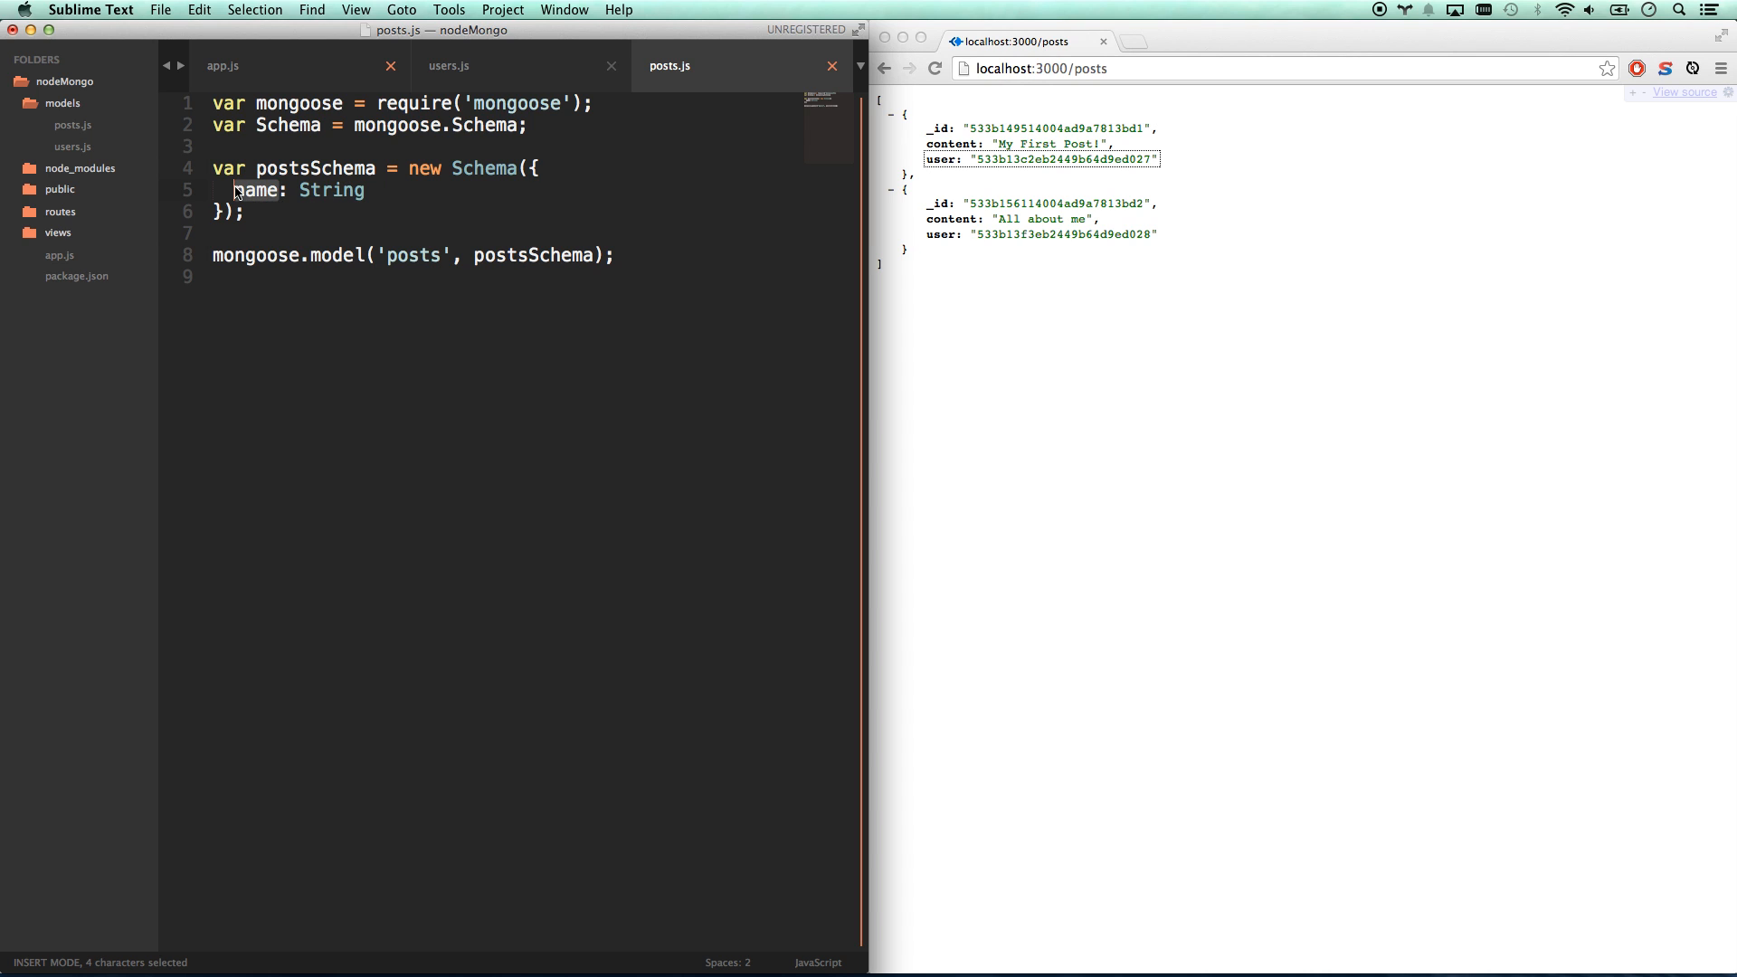
pyautogui.write('content: String')
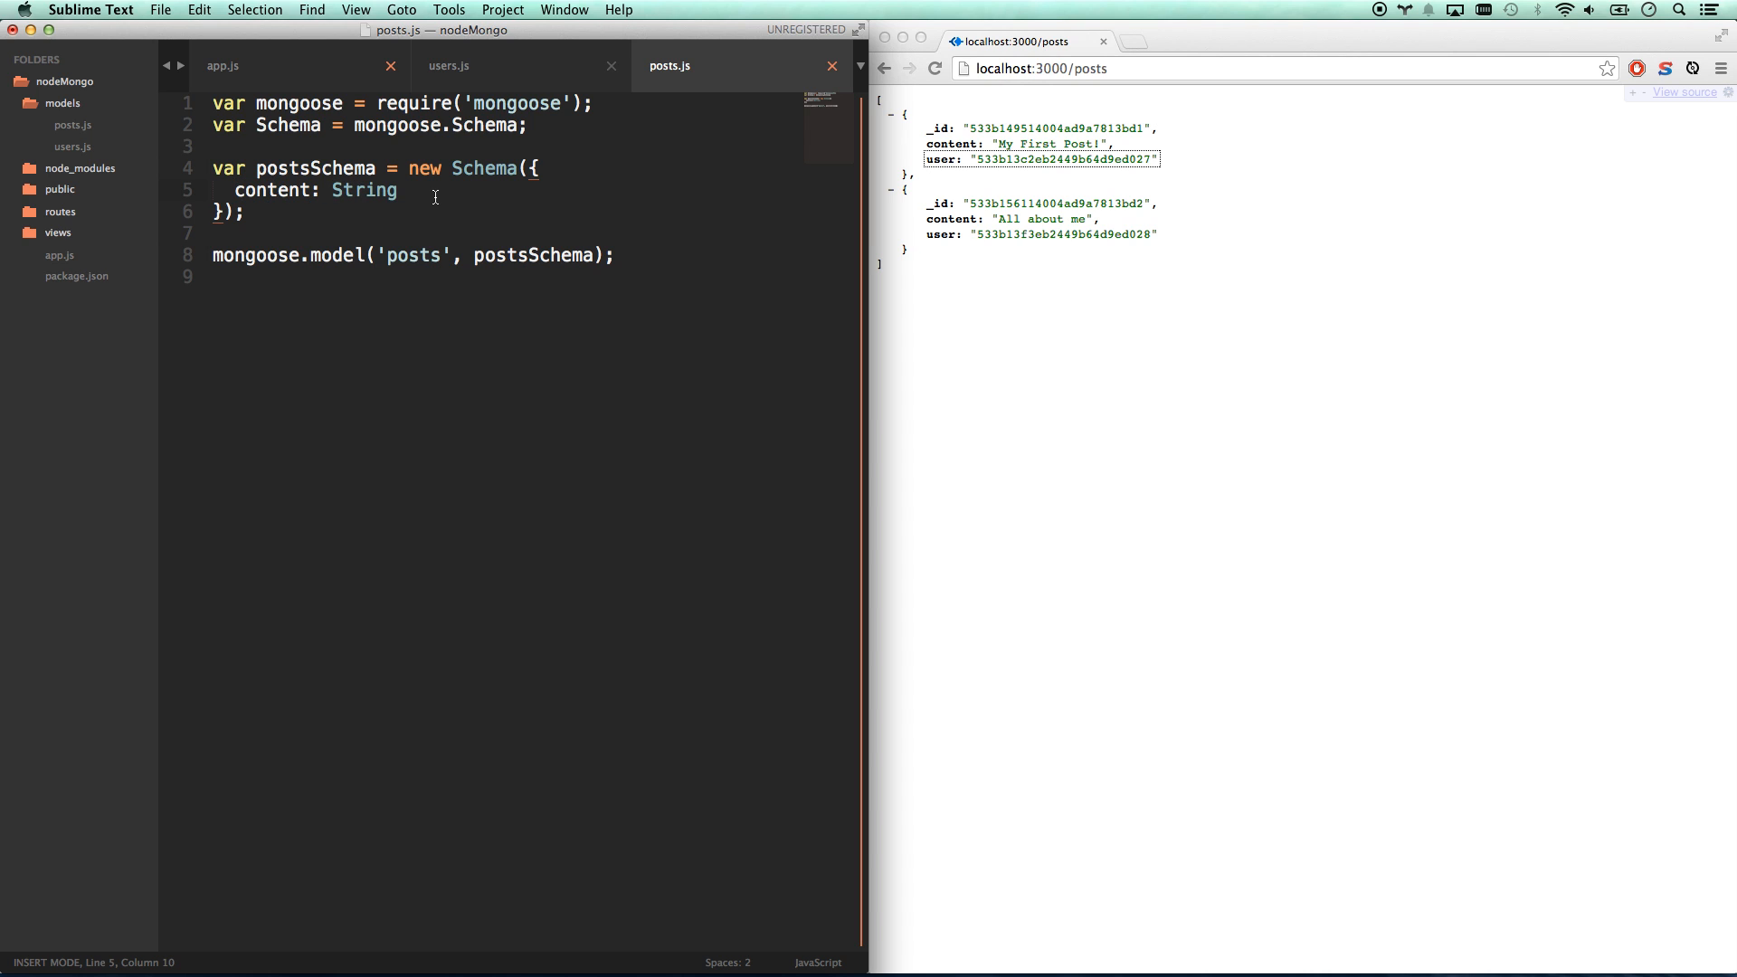
pyautogui.write(',')
pyautogui.press('Return')
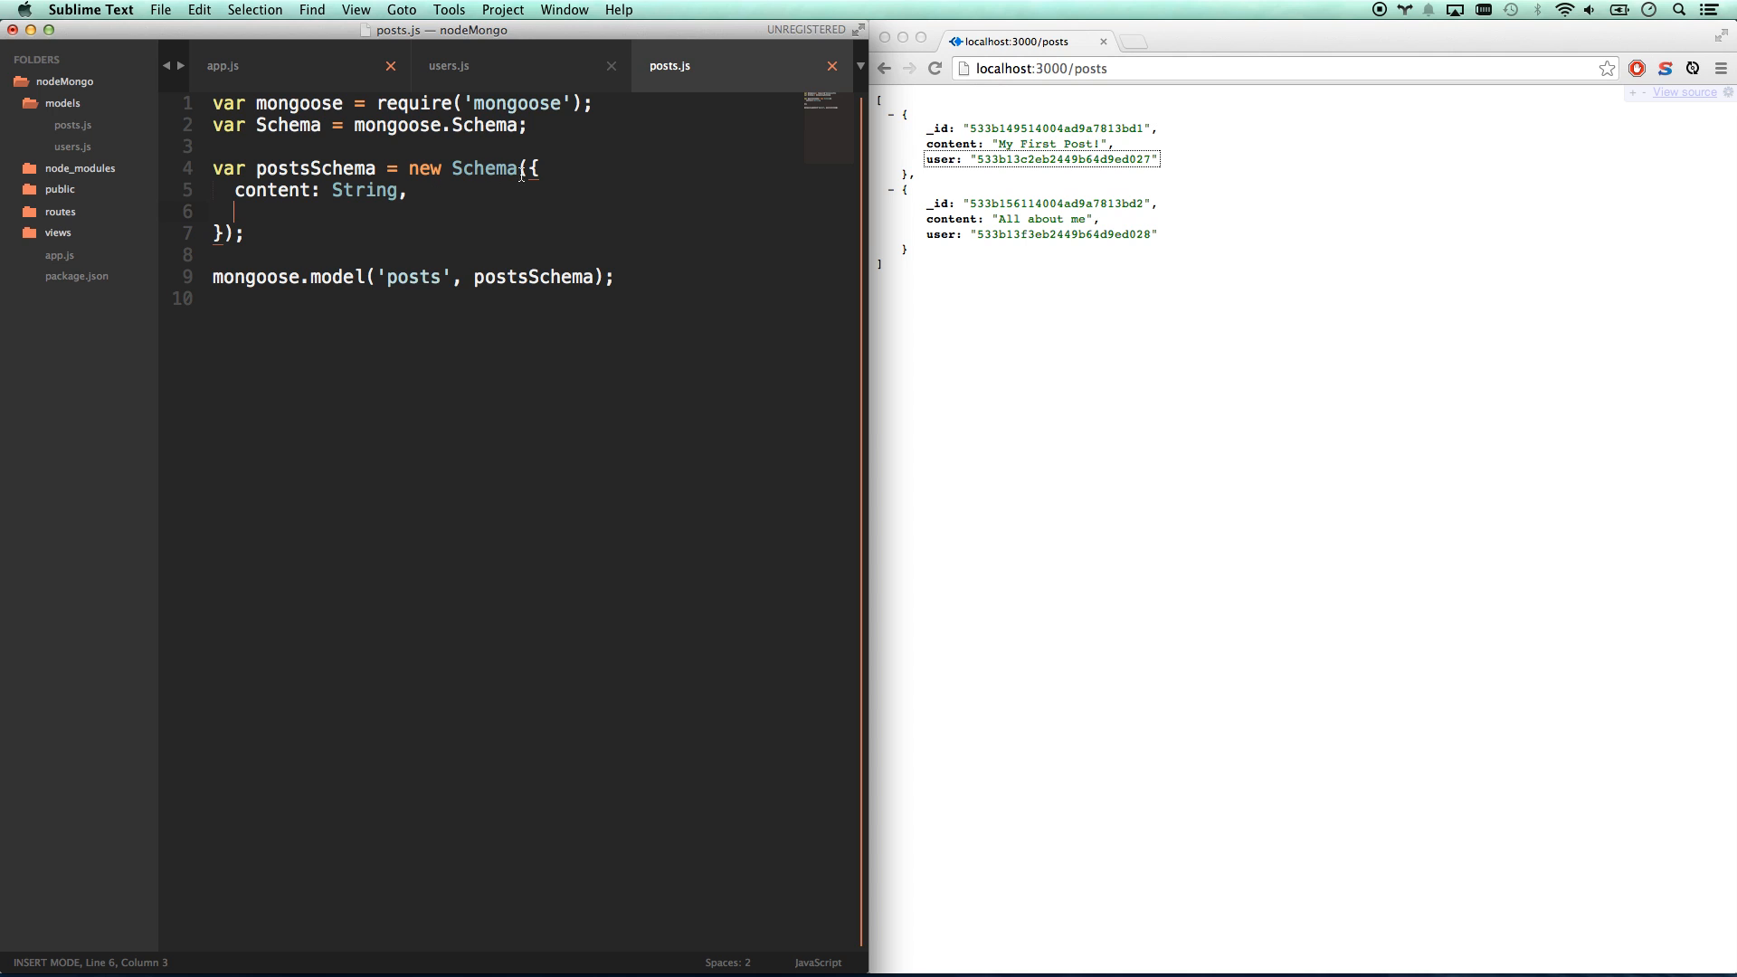
pyautogui.write('us')
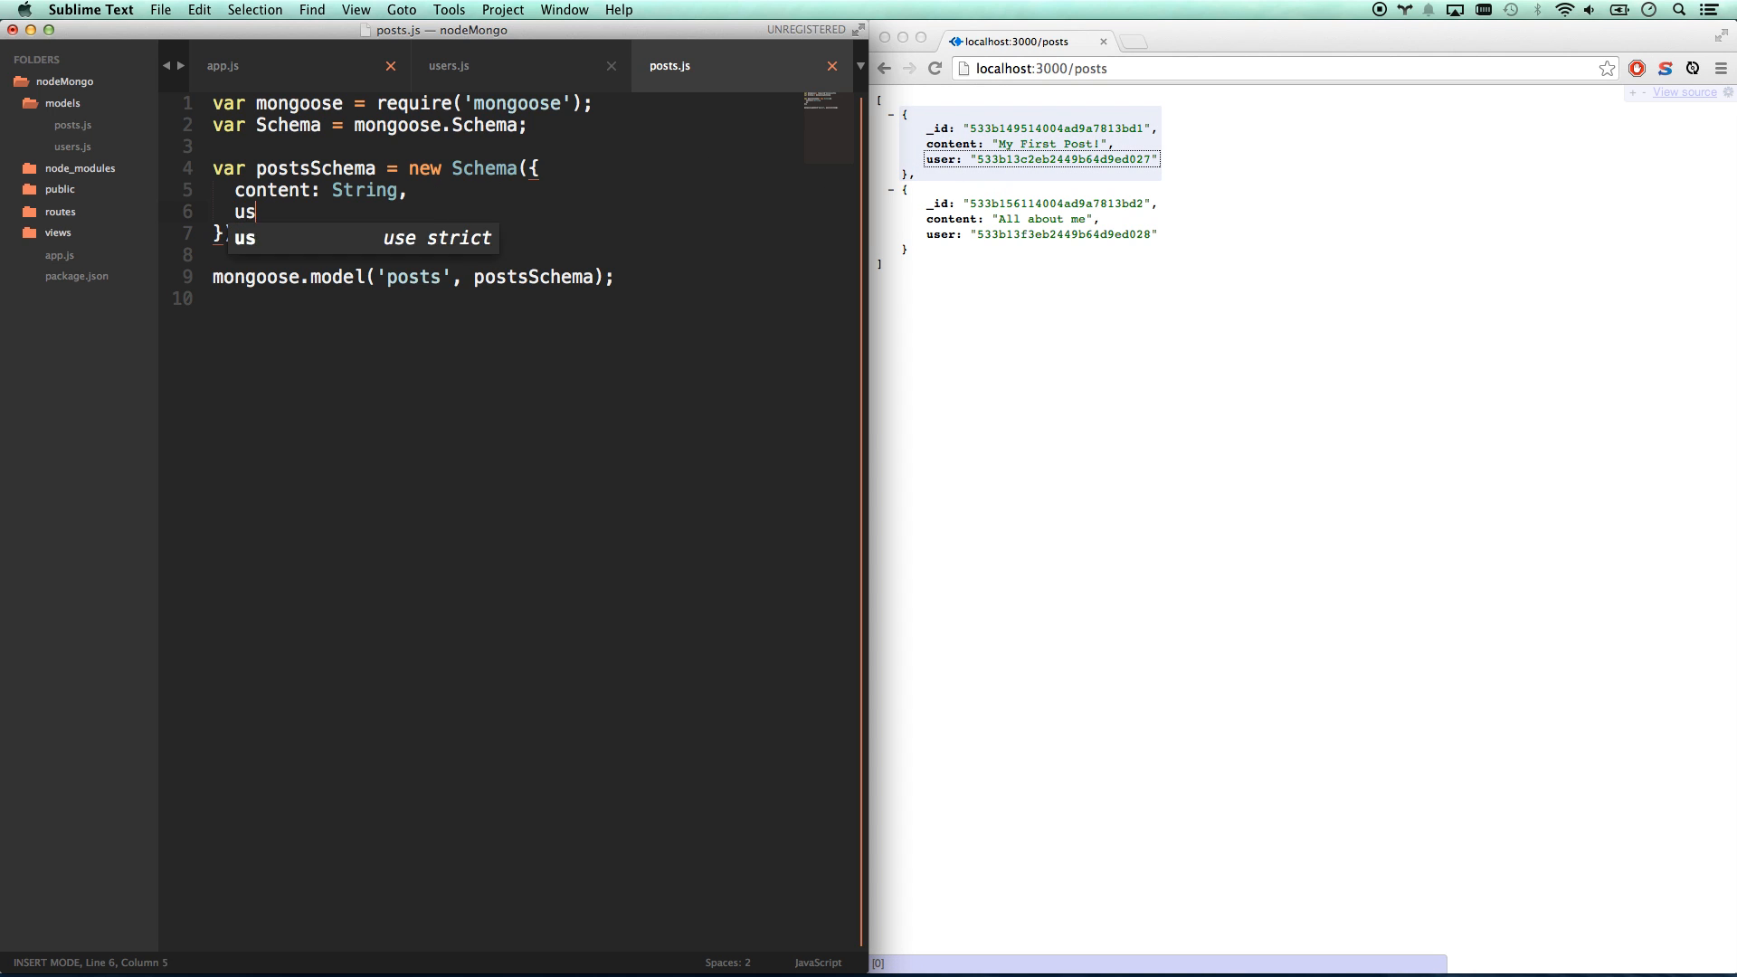
pyautogui.write('er: ')
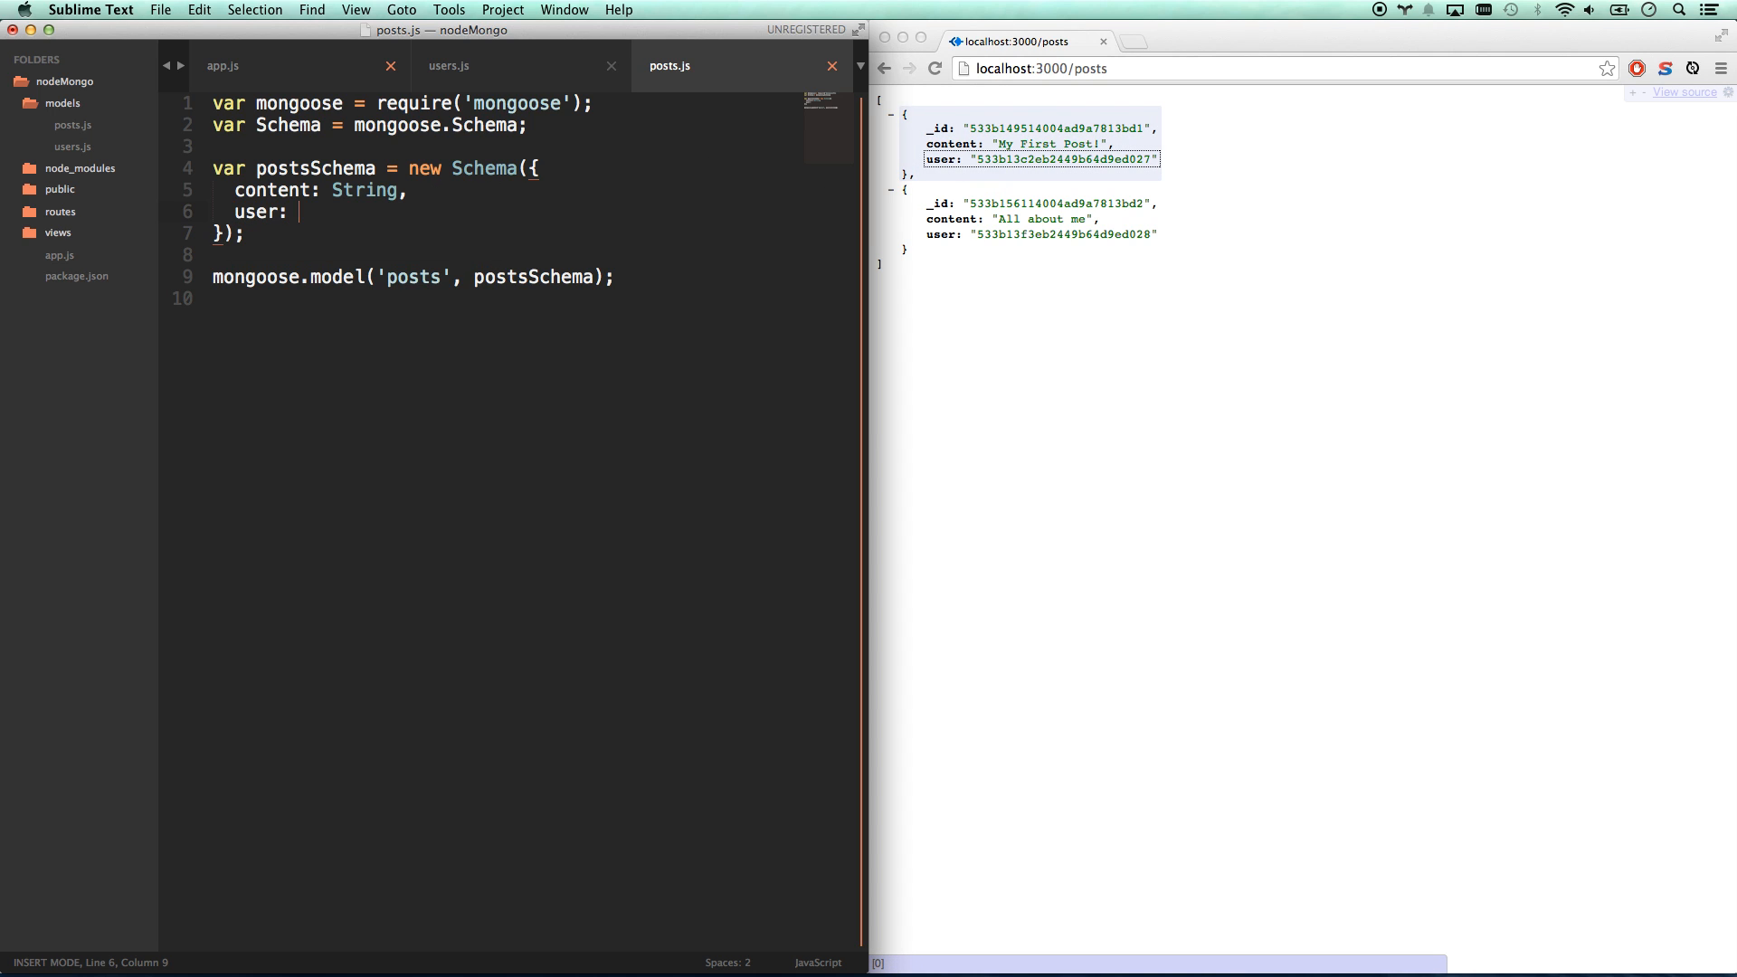
pyautogui.write('O')
pyautogui.write('bject')
pyautogui.write('Id')
pyautogui.click(300, 212)
pyautogui.write('S')
pyautogui.write('ched')
pyautogui.press('BackSpace')
pyautogui.write('m')
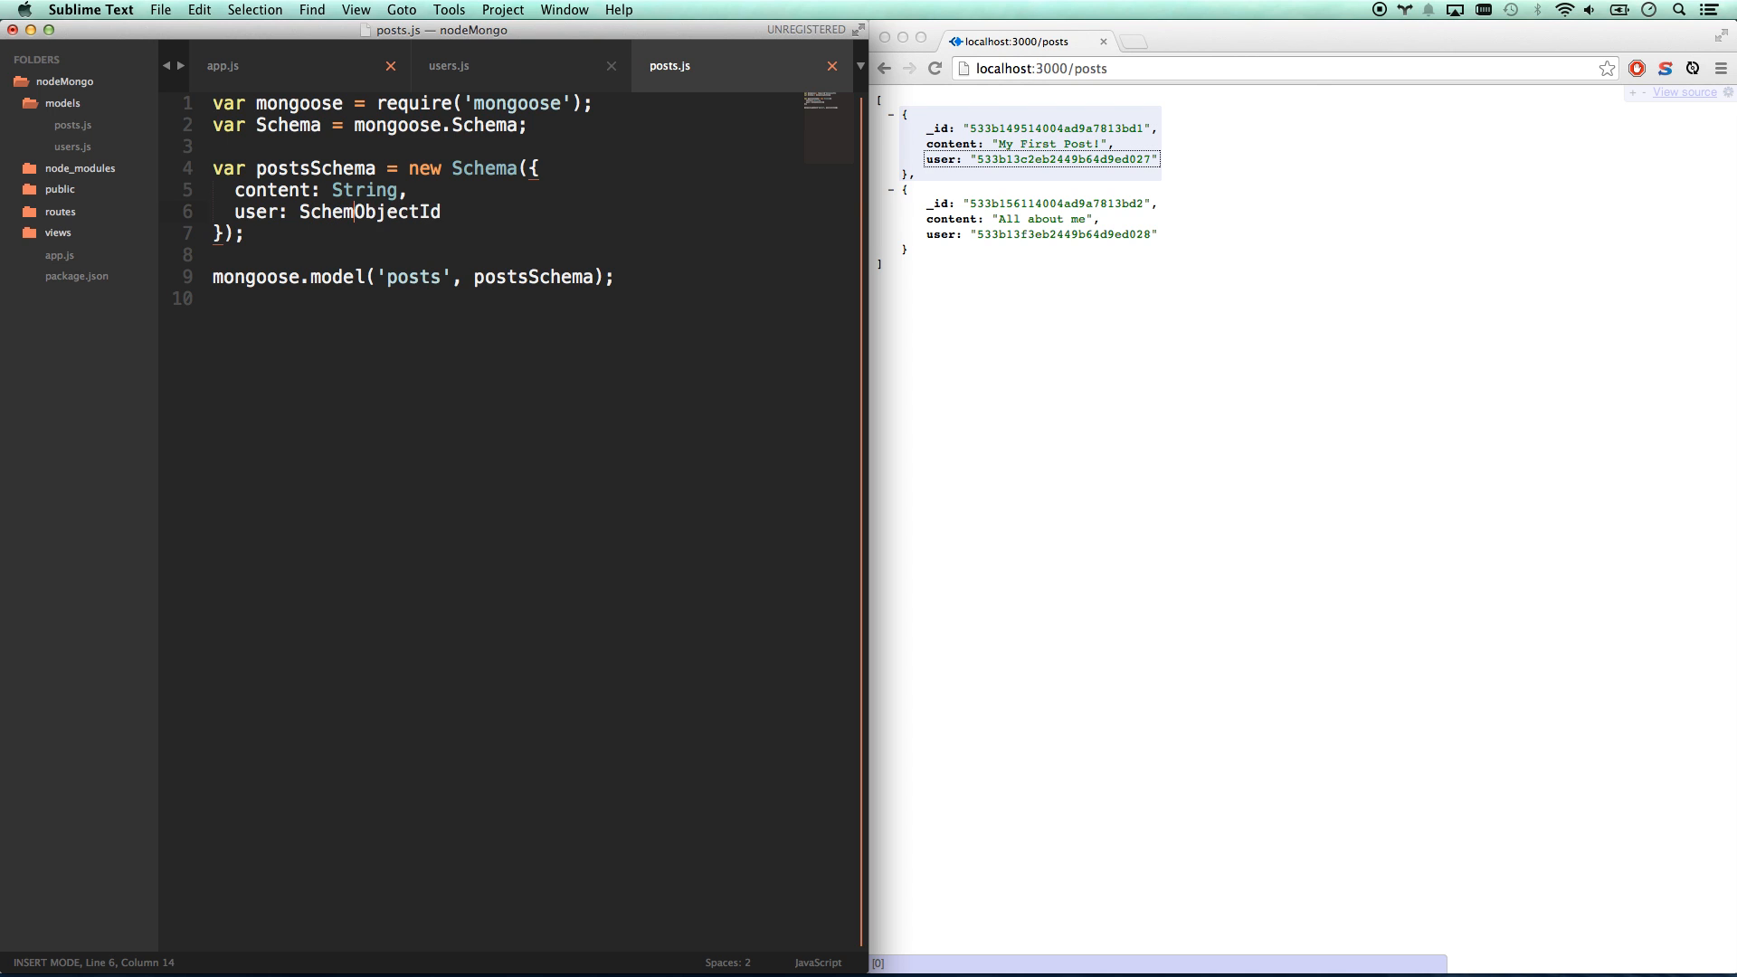
pyautogui.write('a.')
# - Review the content and user field types, save posts.js, and switch to app.js
pyautogui.click(465, 210)
pyautogui.moveTo(466, 210); pyautogui.dragTo(299, 210)
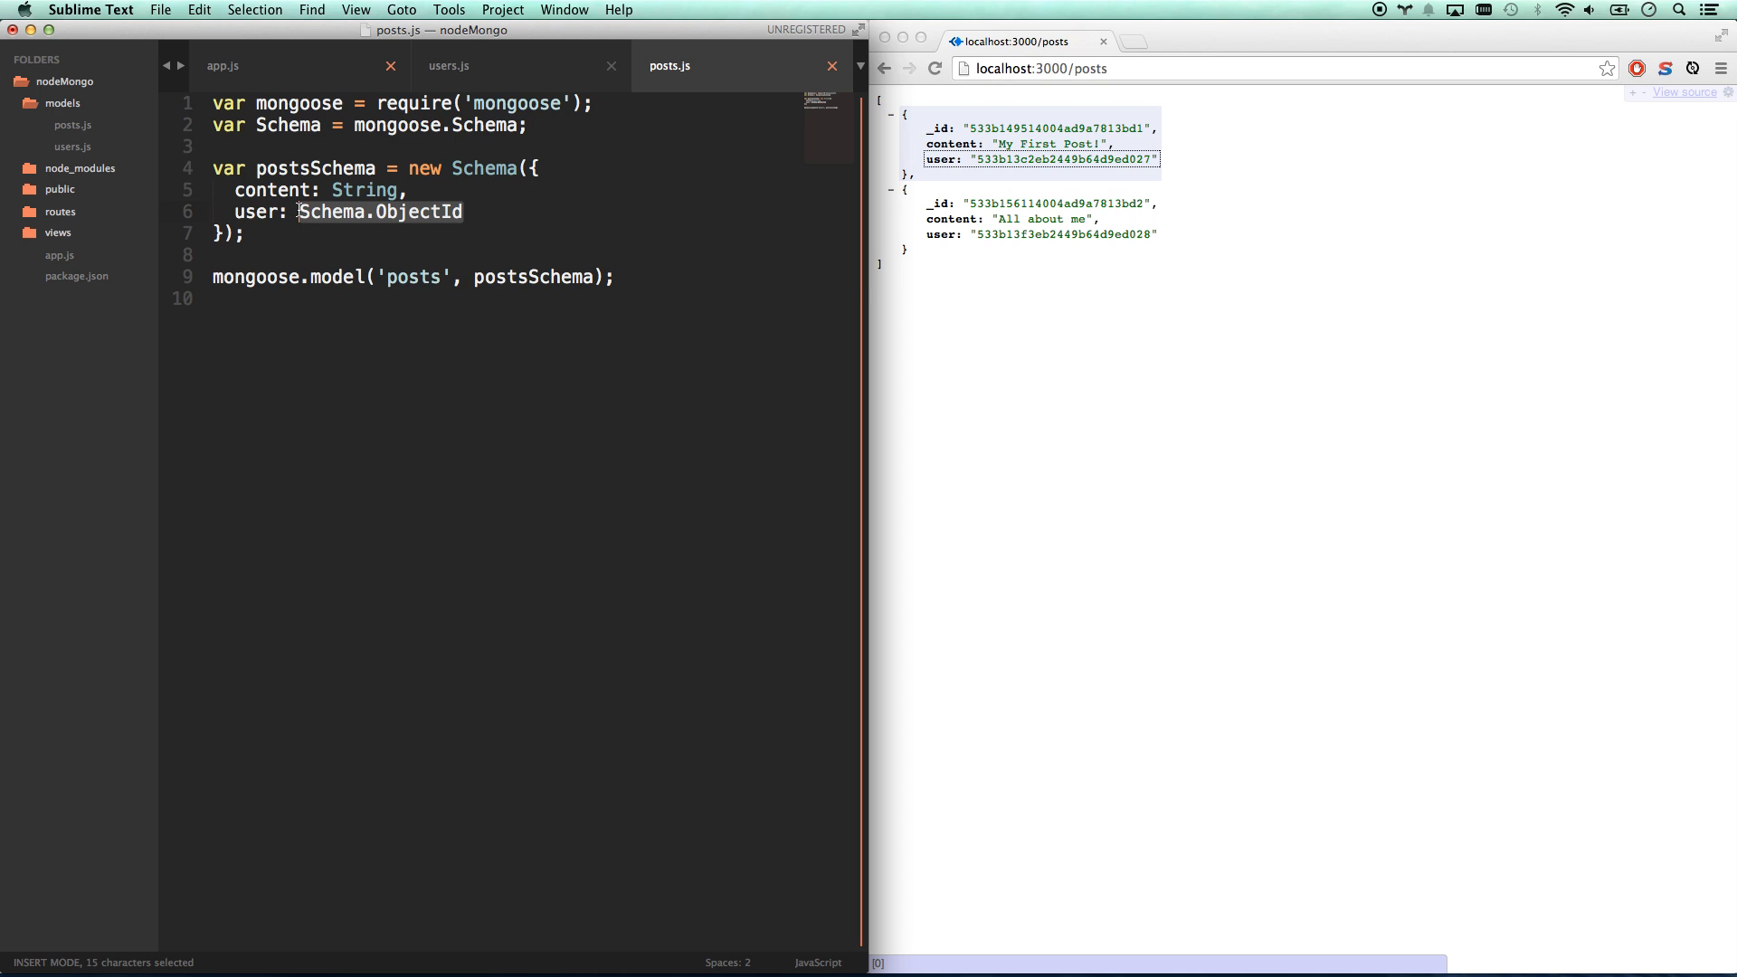
pyautogui.click(299, 211)
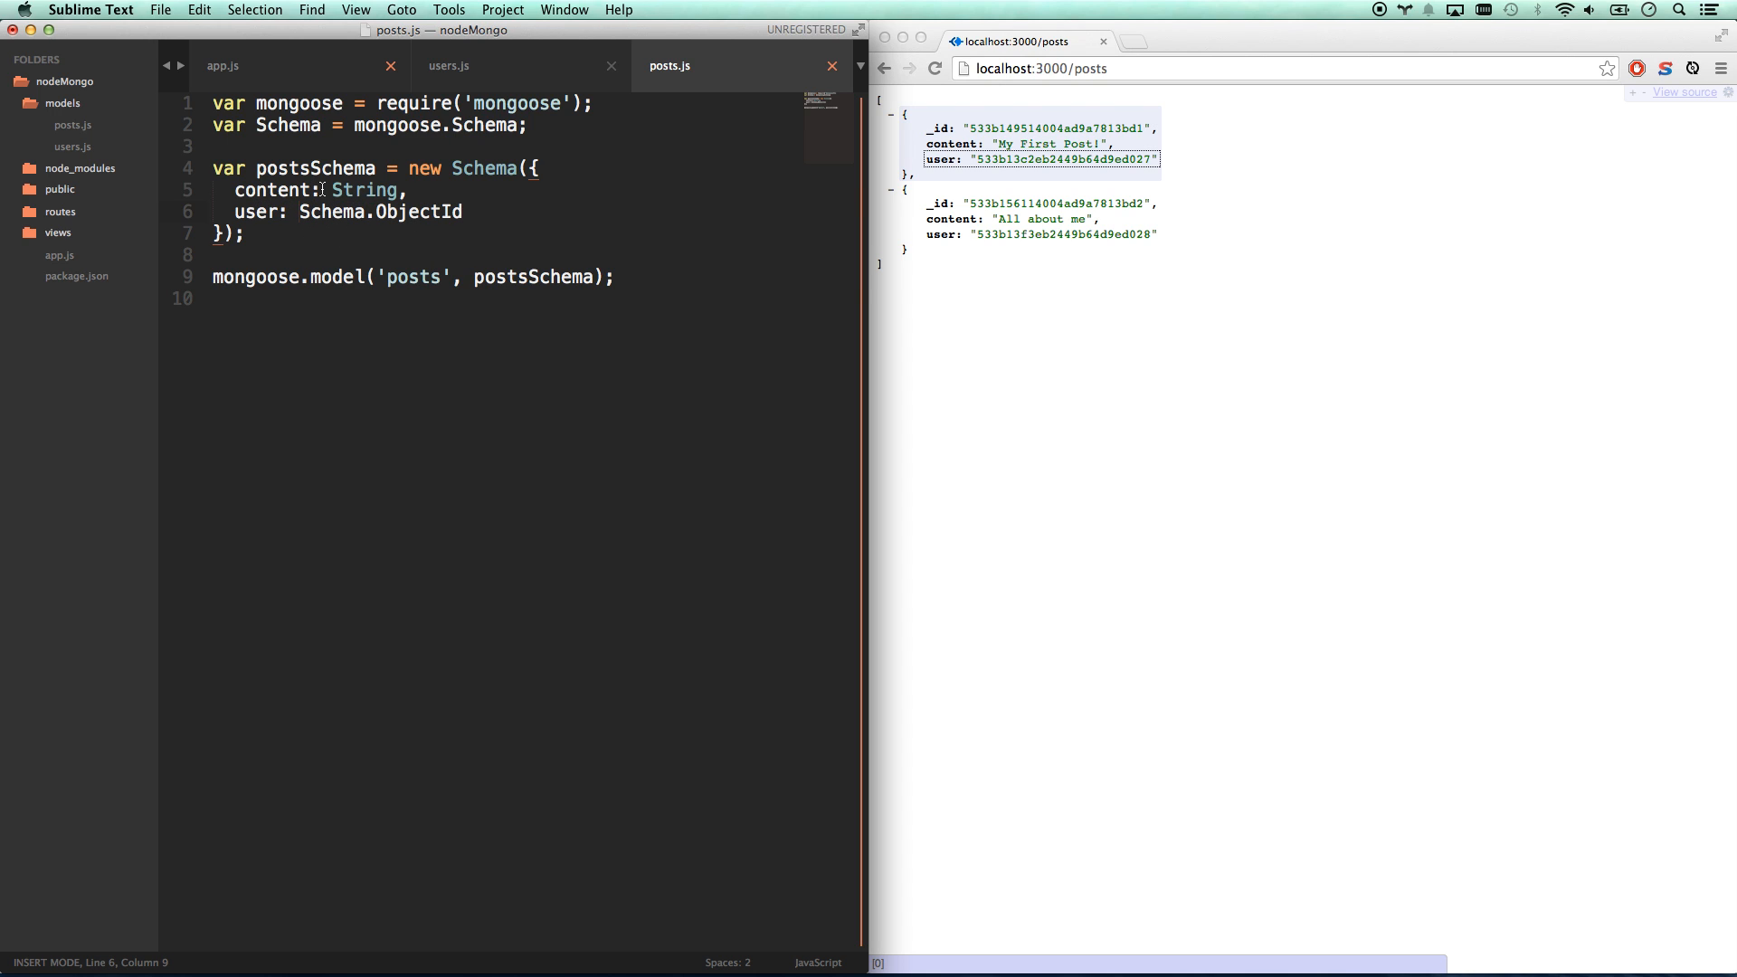
pyautogui.moveTo(331, 189); pyautogui.dragTo(393, 190)
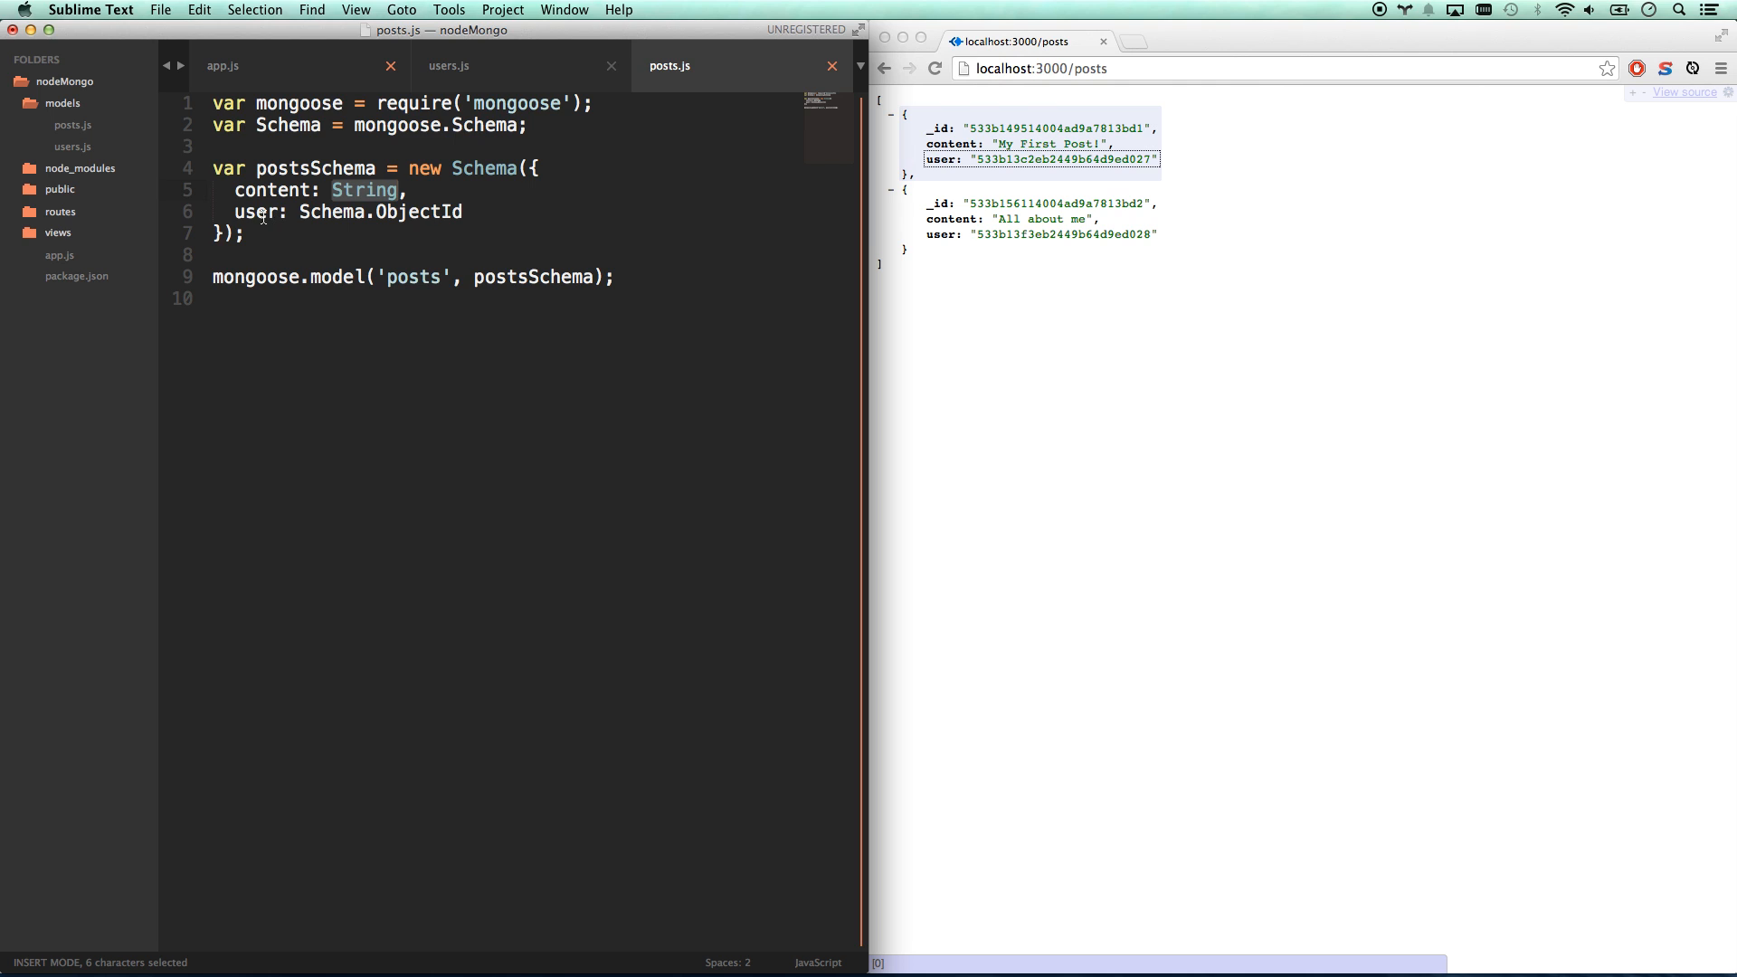
pyautogui.moveTo(233, 212); pyautogui.dragTo(464, 211)
pyautogui.press('Right')
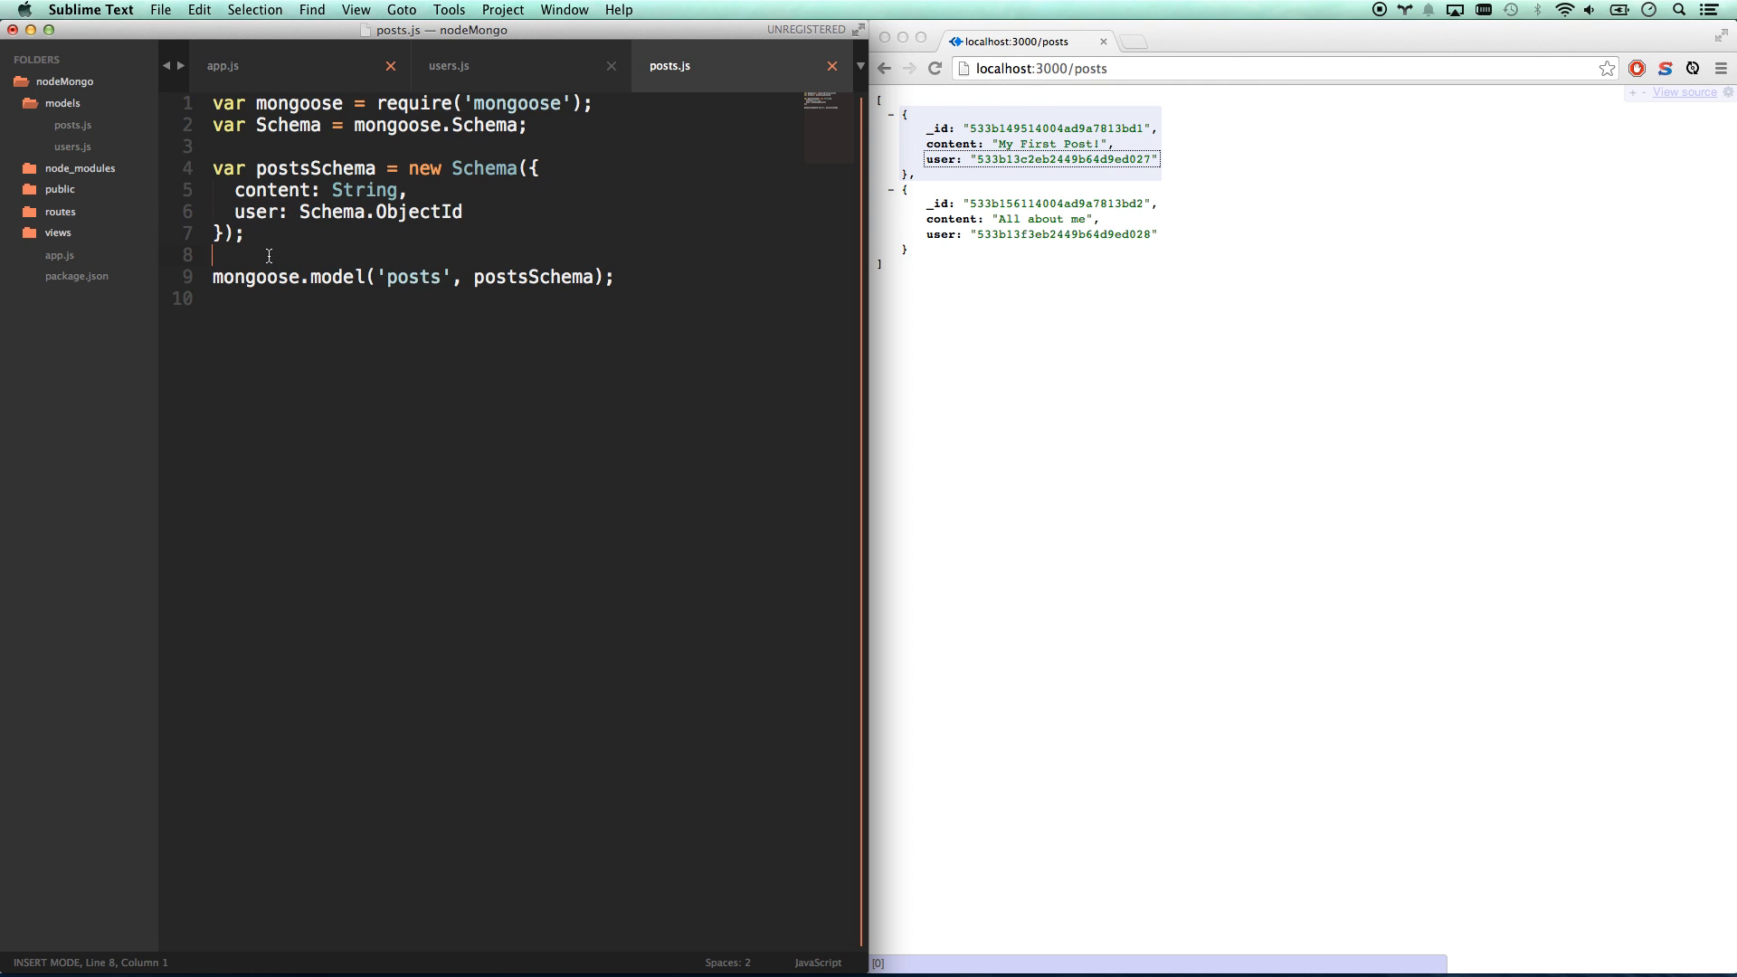
pyautogui.click(529, 277)
pyautogui.press('super+s')
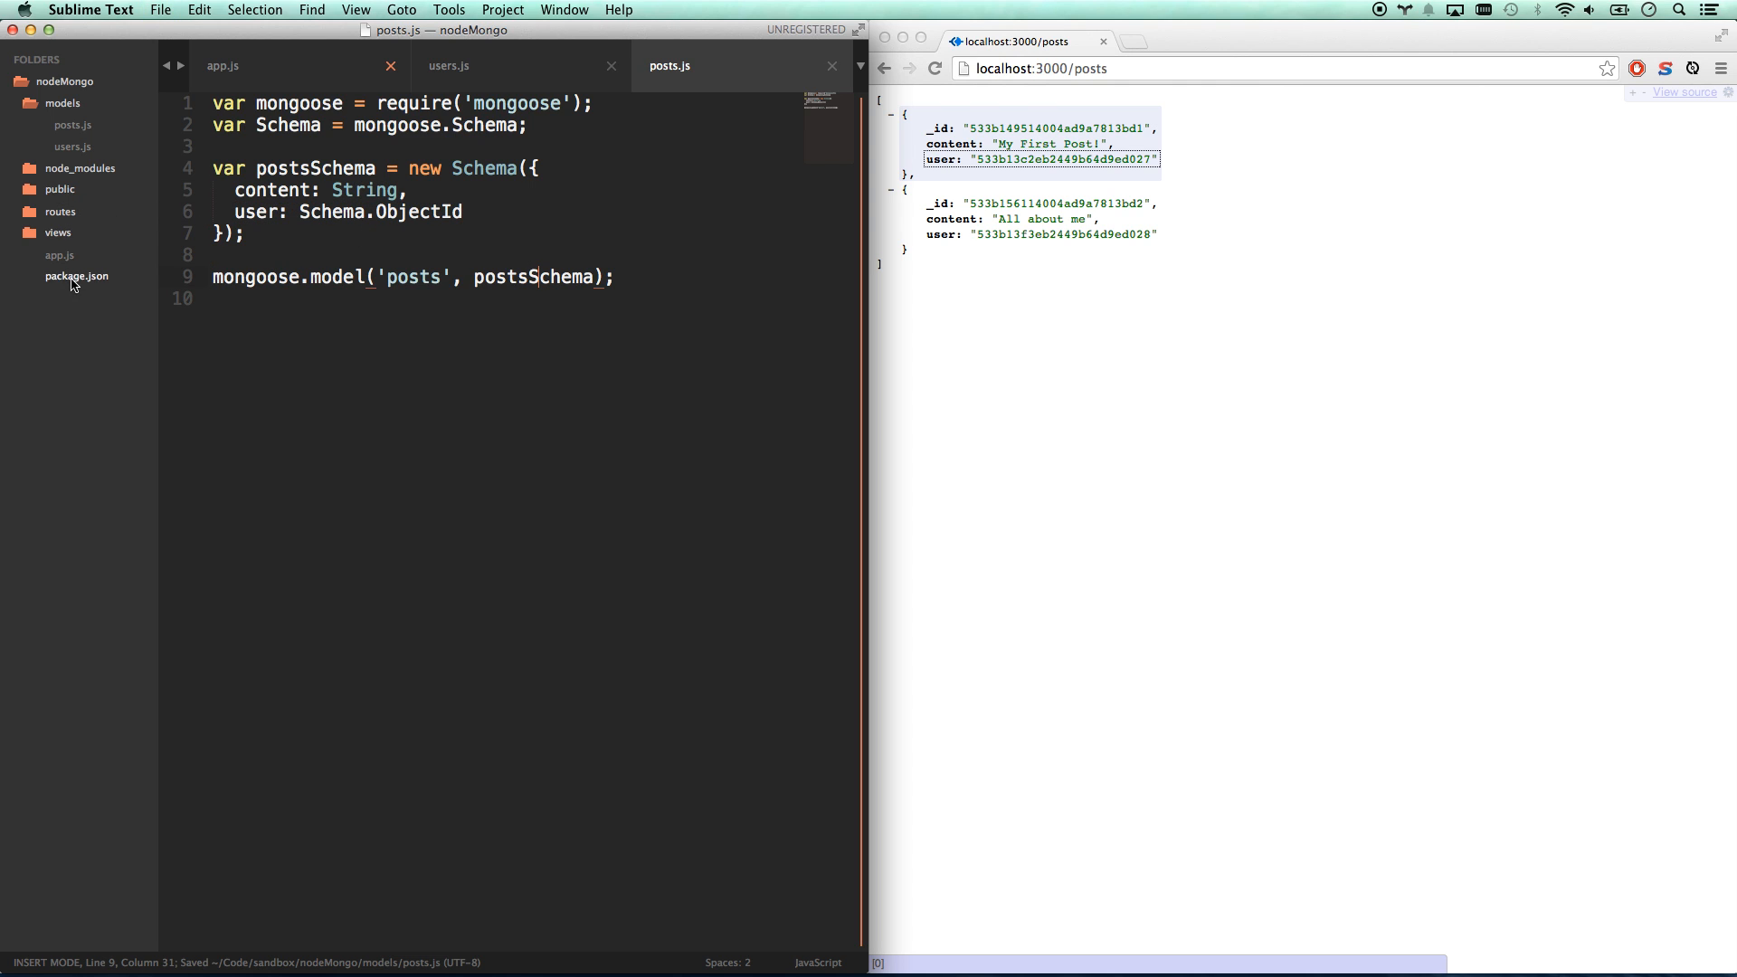
pyautogui.click(59, 255)
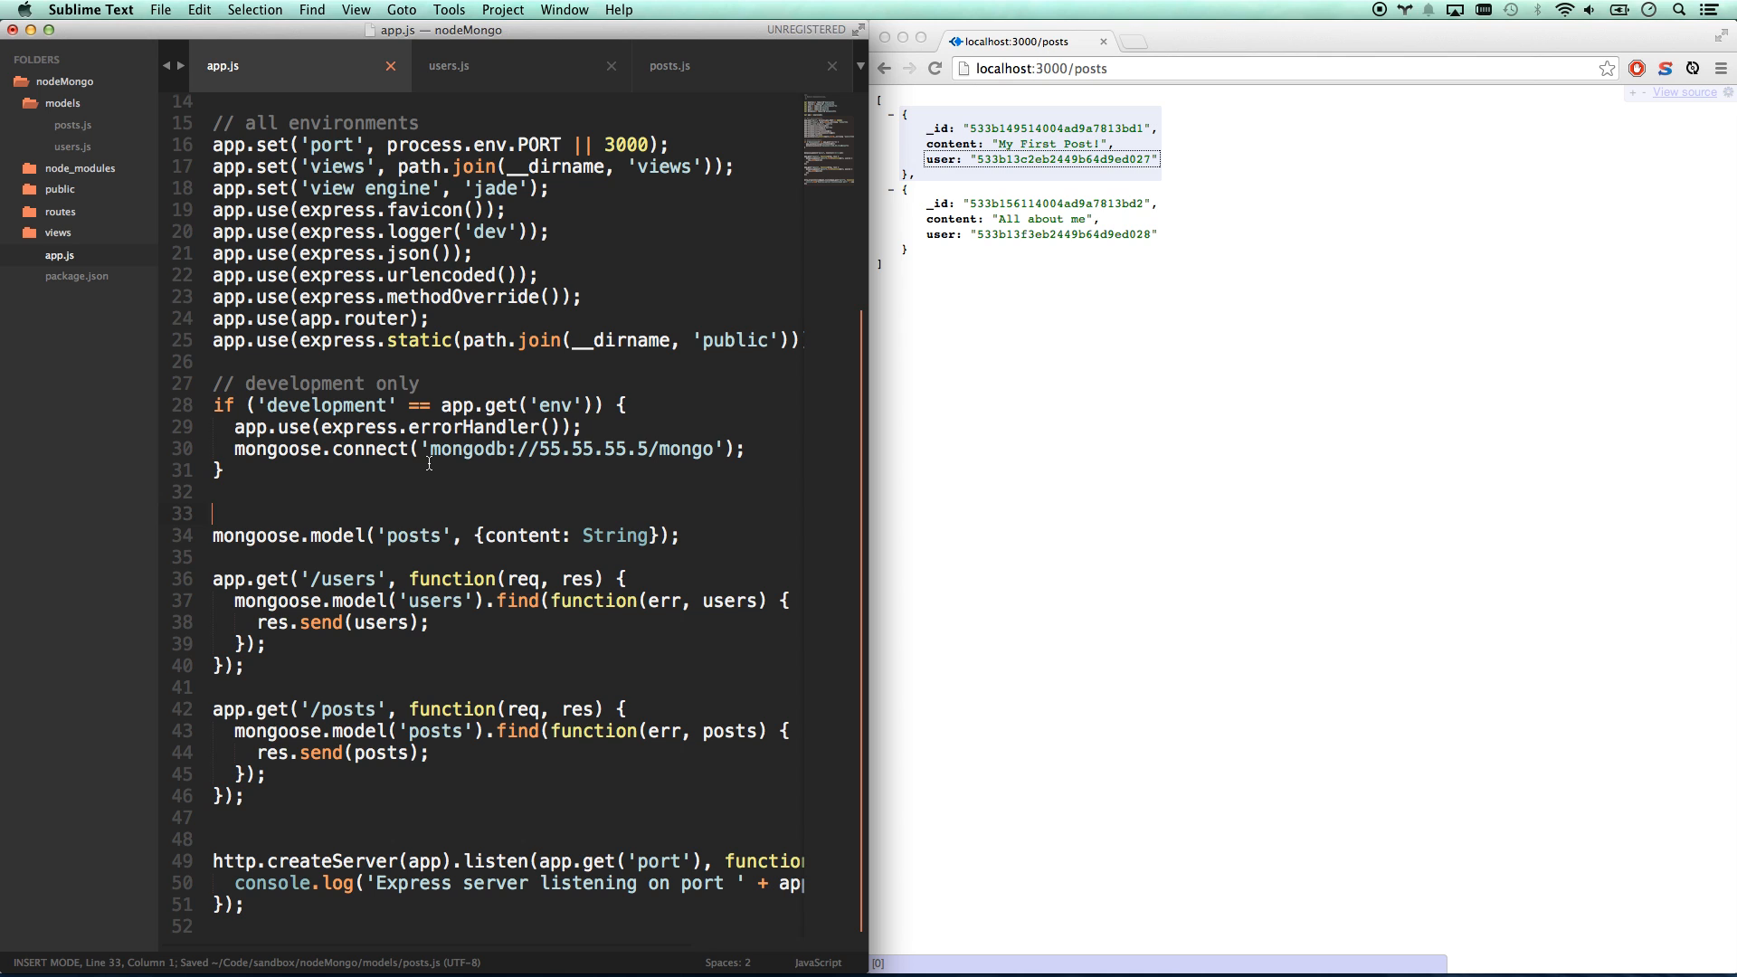
# - Delete the old inline posts model definition from app.js
pyautogui.press('super+a')
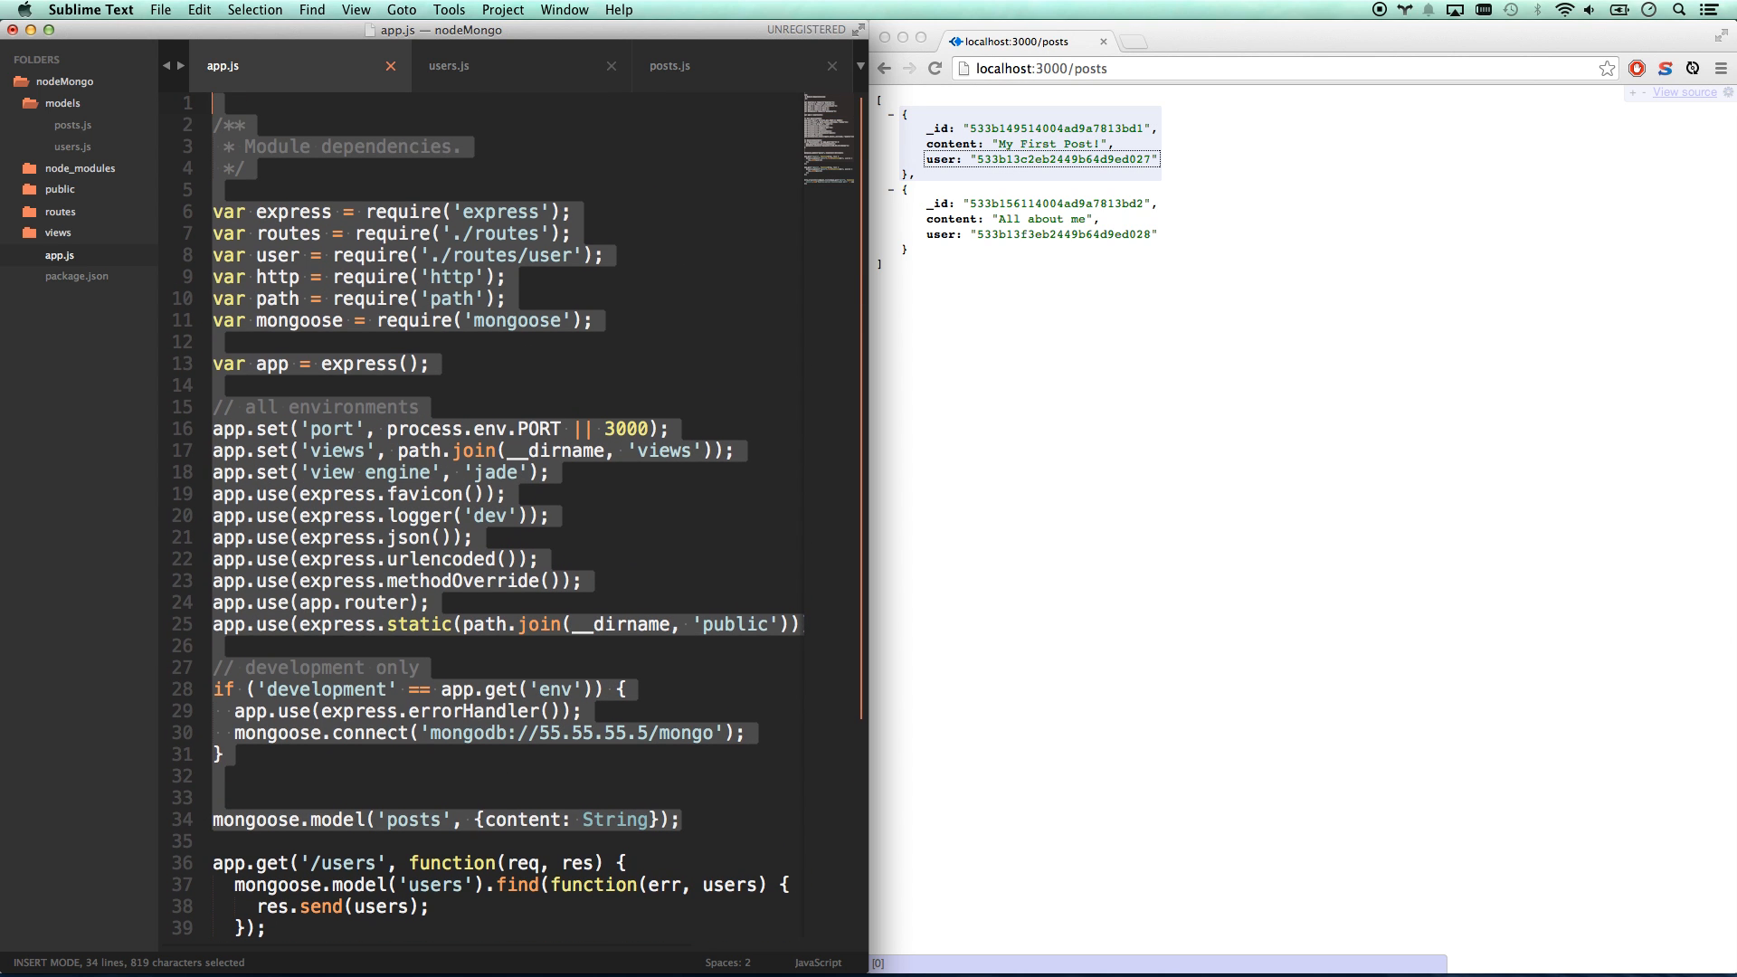
pyautogui.click(705, 821)
pyautogui.press('super+shift+Left')
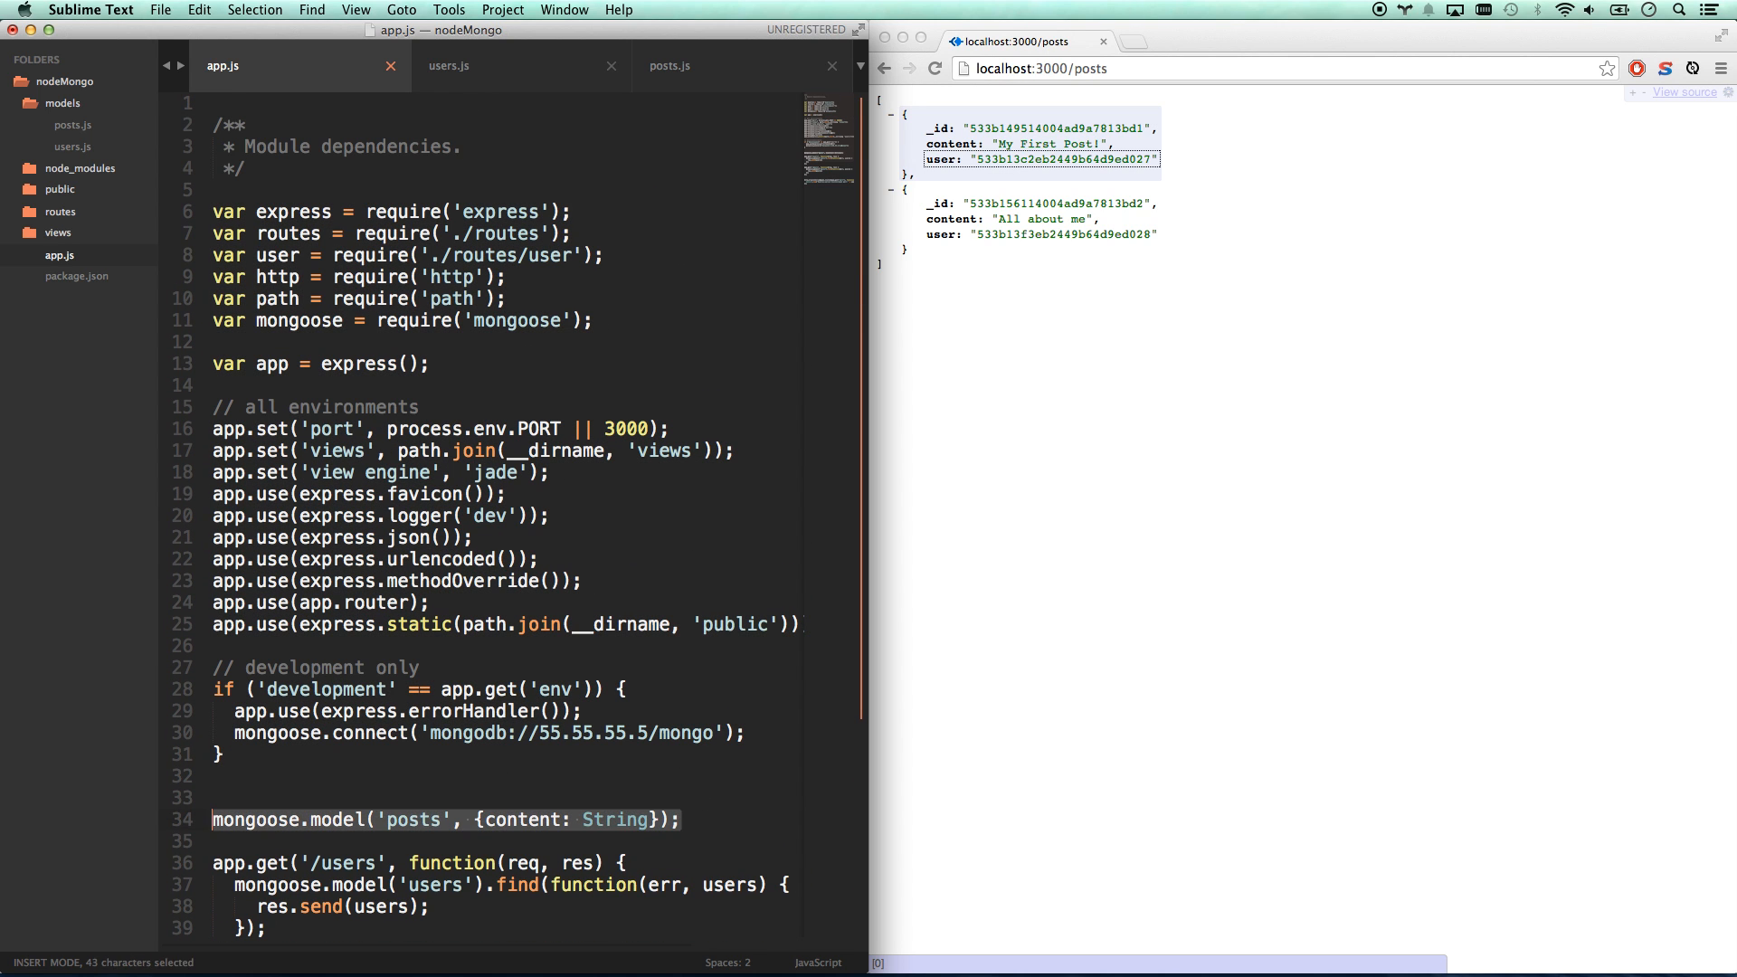
pyautogui.press('BackSpace')
pyautogui.scroll(-3, 418, 631)
pyautogui.scroll(-3, 419, 632)
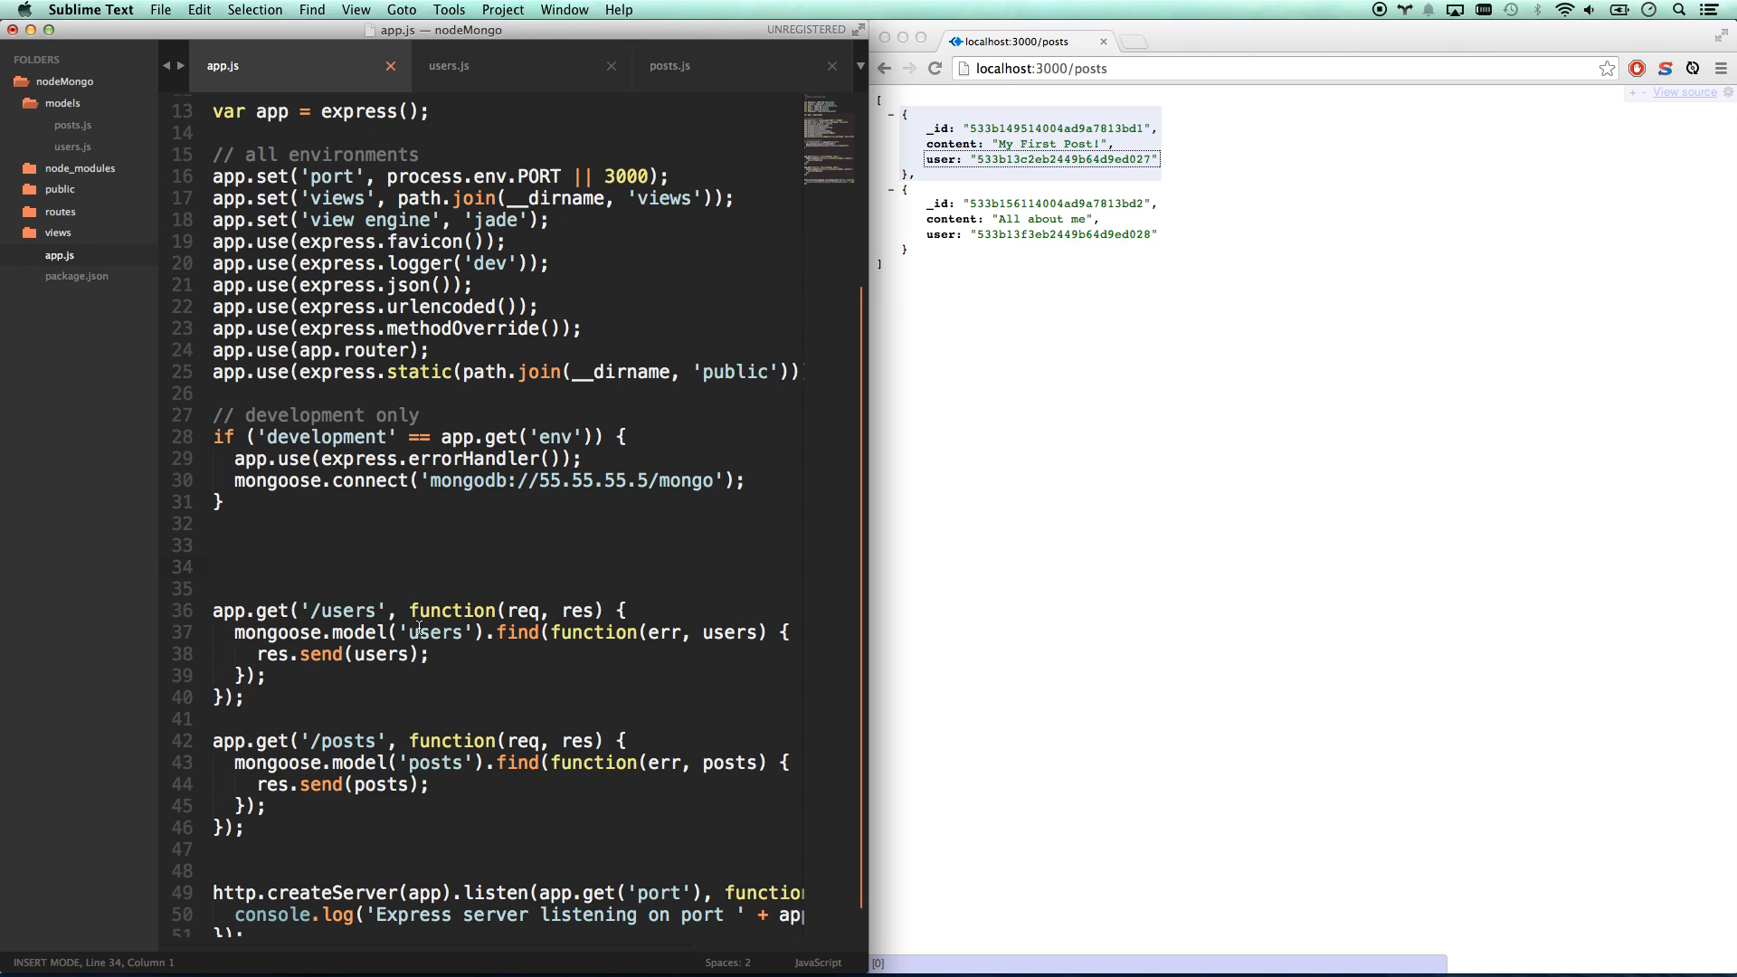
# - Add var fs = require('fs'); below the mongoose require
pyautogui.click(249, 545)
pyautogui.scroll(2, 217, 508)
pyautogui.scroll(3, 552, 314)
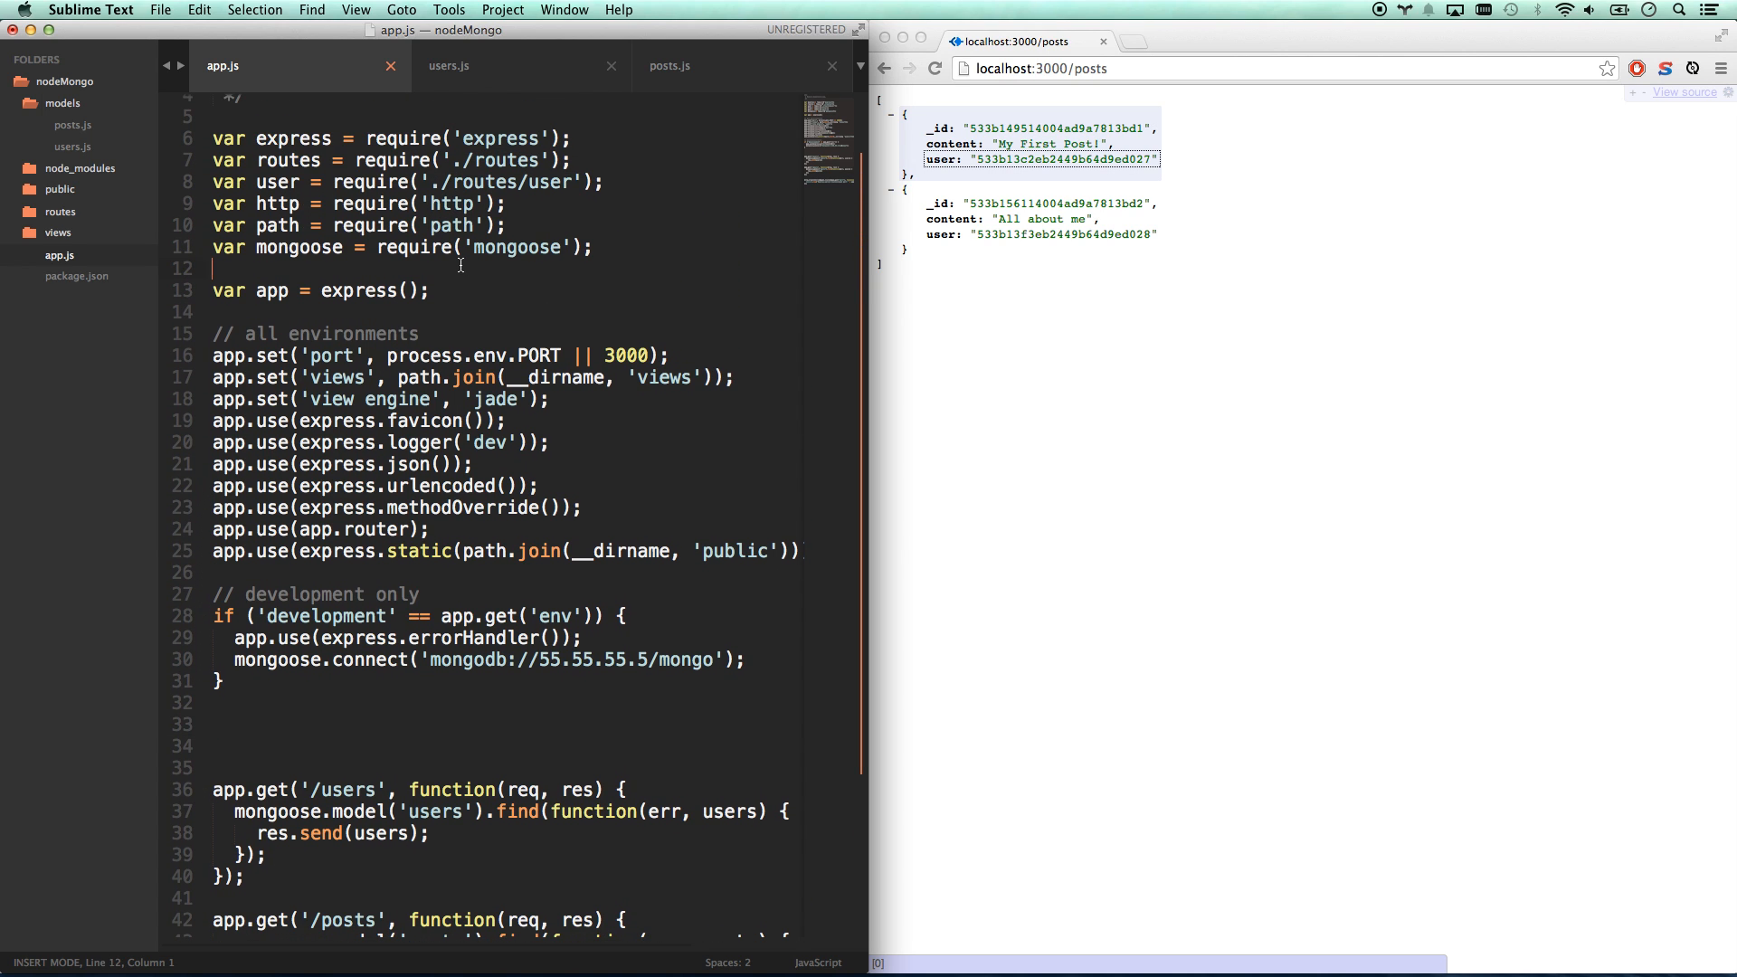
pyautogui.write('var fs = re')
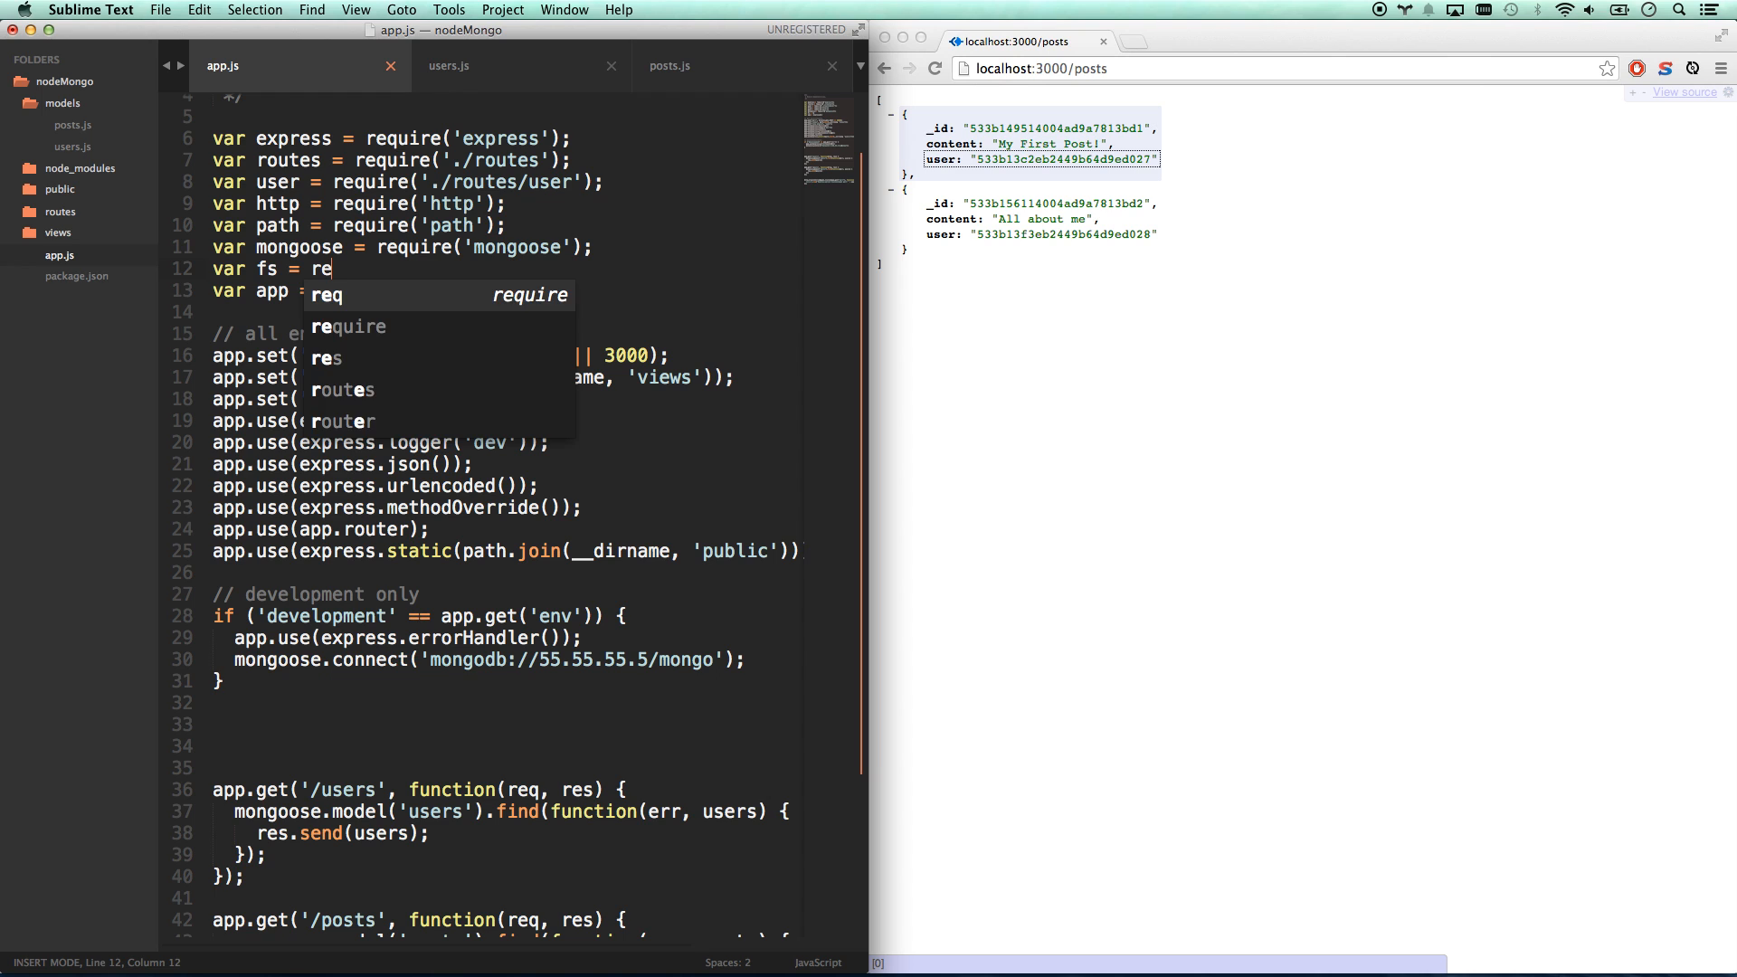
pyautogui.press('Tab')
pyautogui.write("fs');")
pyautogui.press('Return')
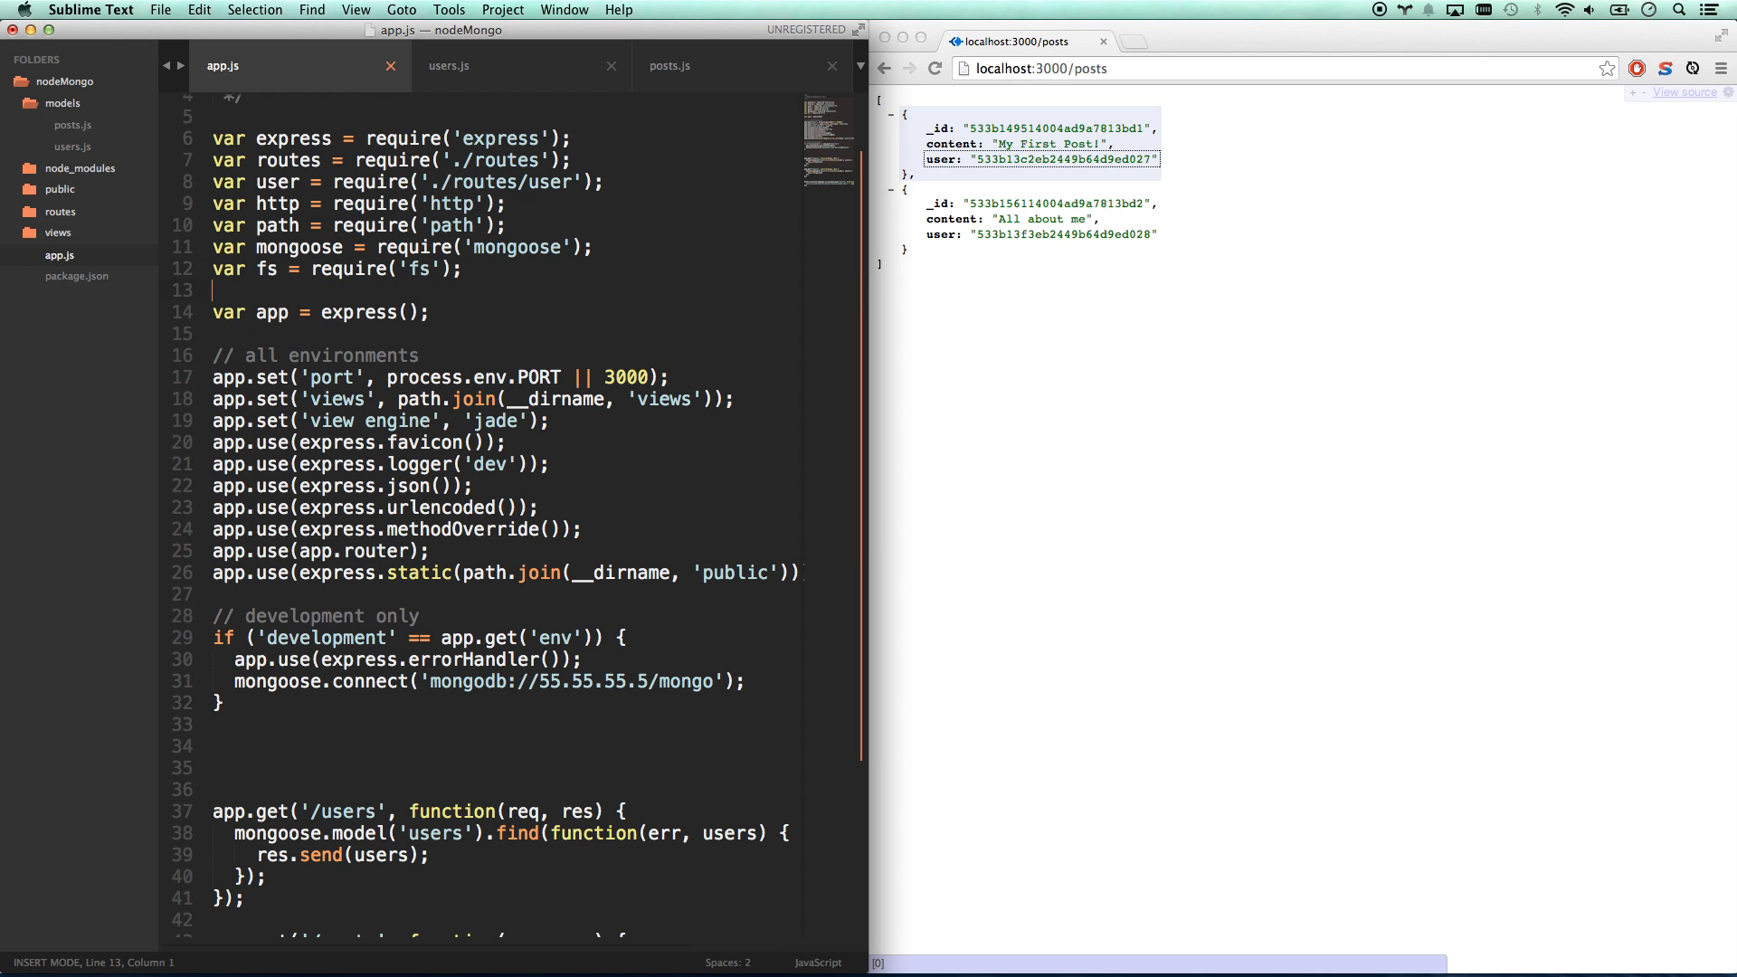
pyautogui.scroll(-5, 242, 546)
# - Write an fs.readdirSync(__dirname + '/models') forEach loop that requires each .js model file by filename
pyautogui.click(243, 545)
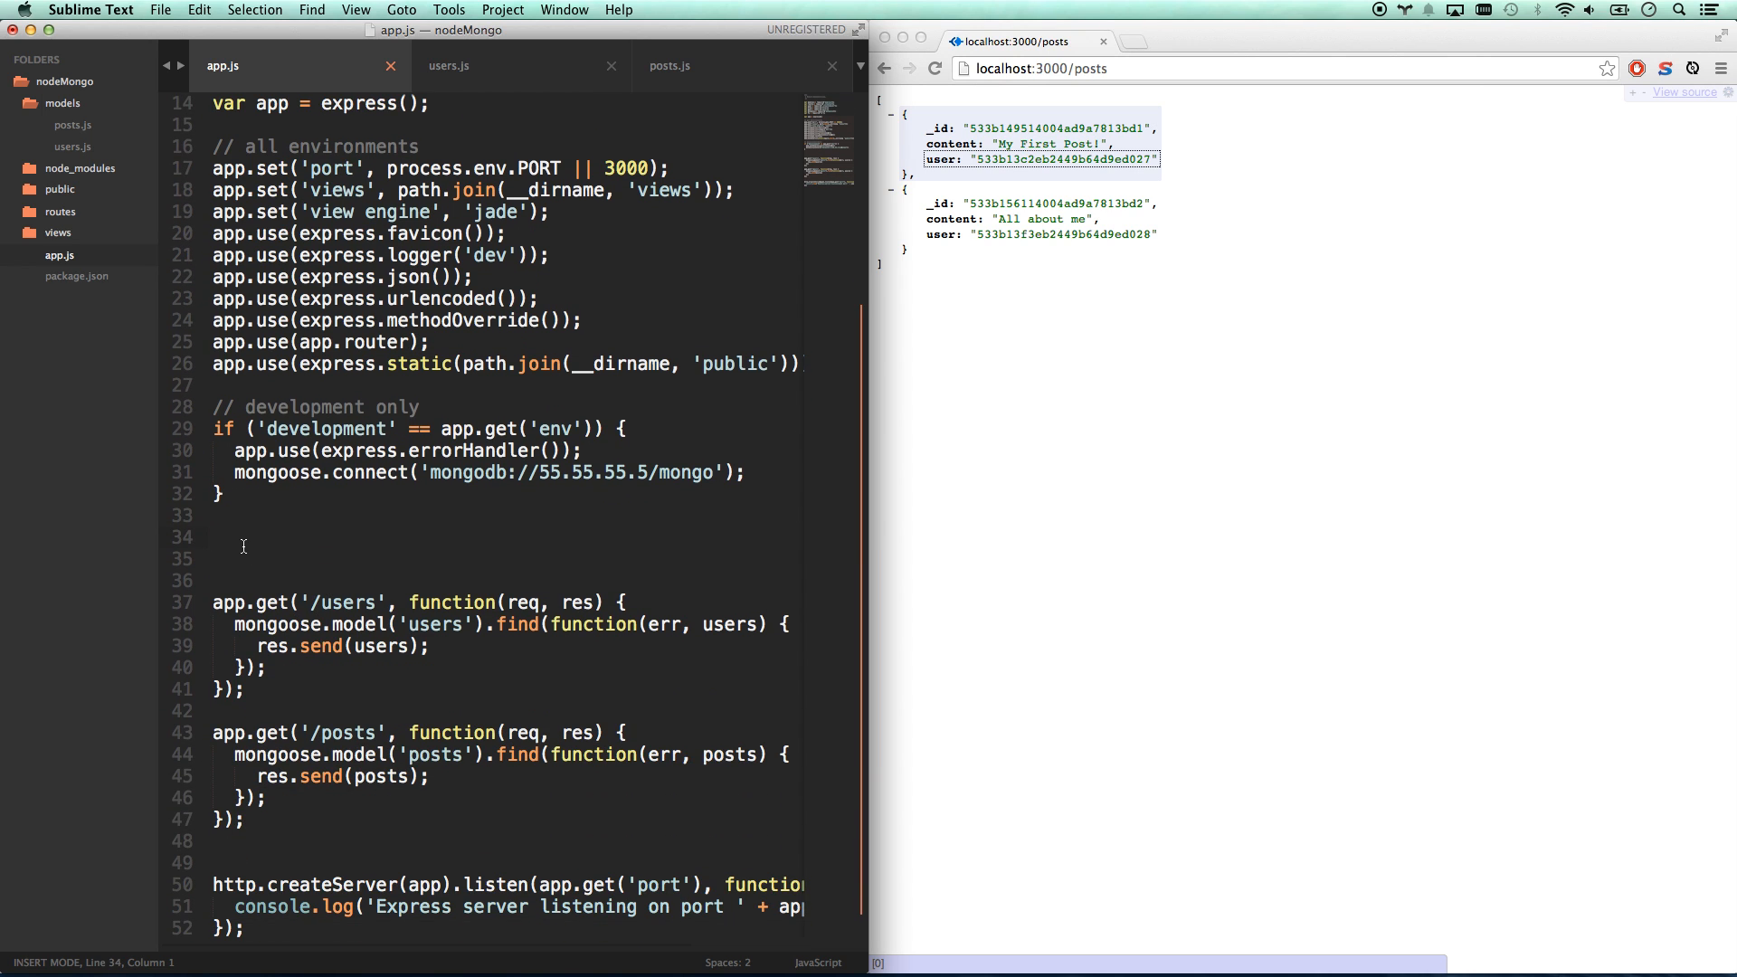
pyautogui.write('//load all fi')
pyautogui.write('les in models dire')
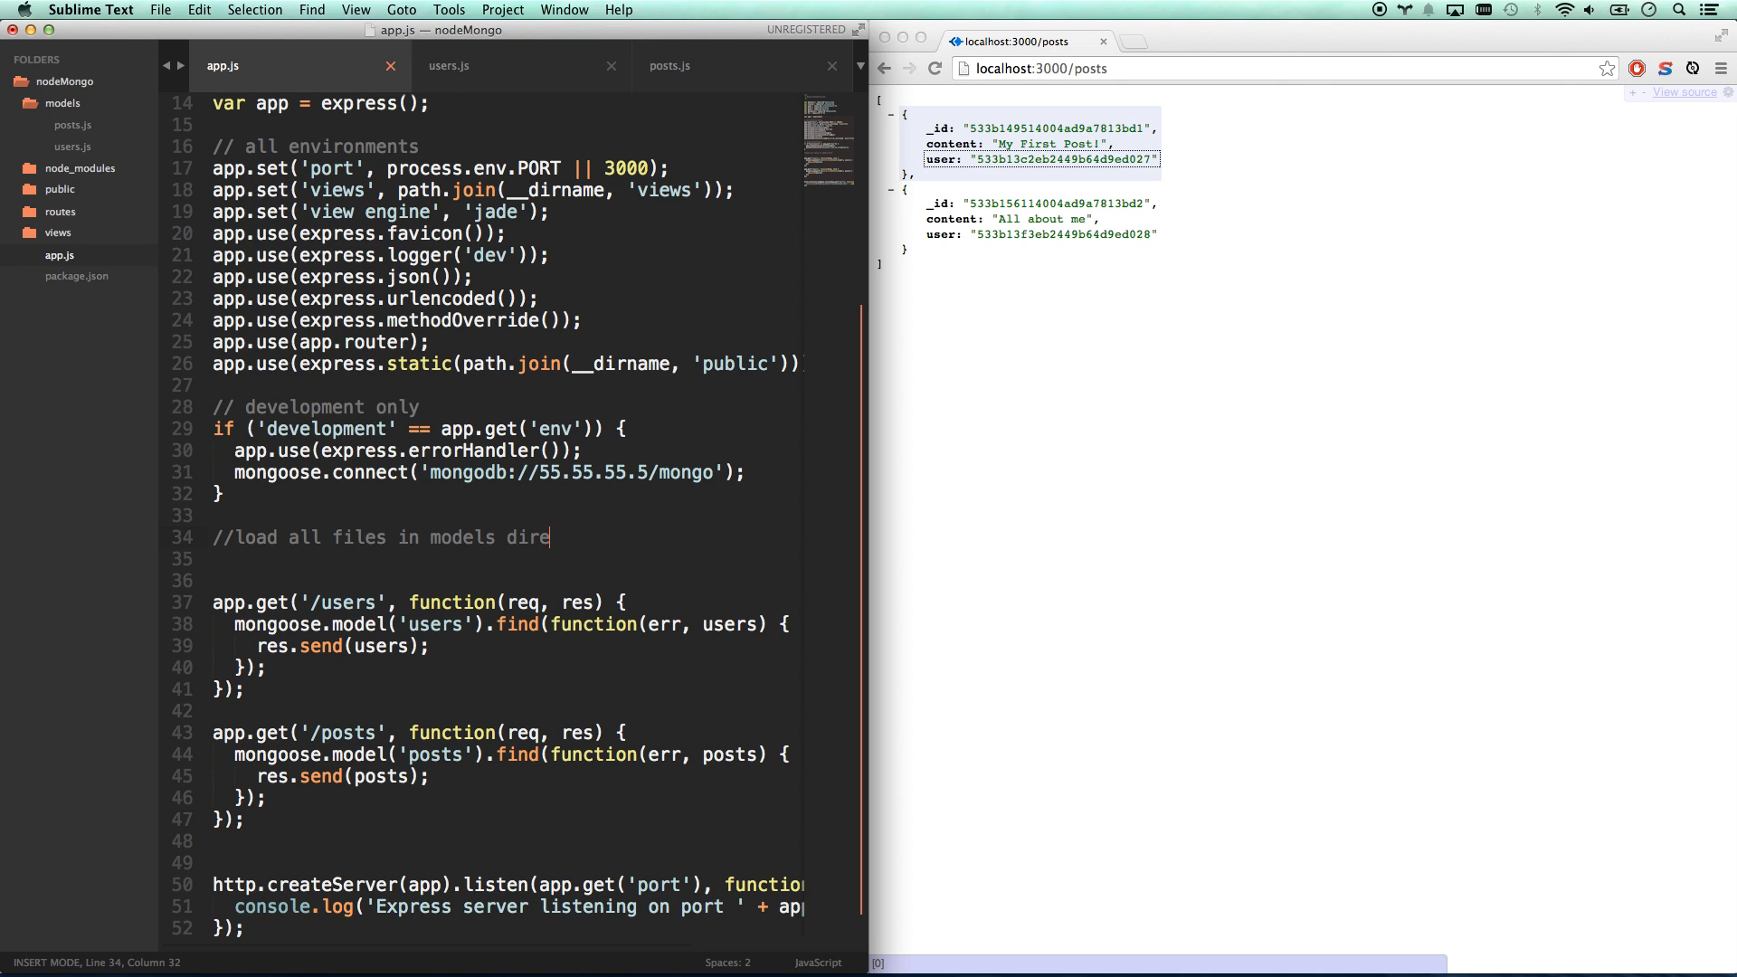
pyautogui.press('BackSpace')
pyautogui.press('Return')
pyautogui.write('fs.re')
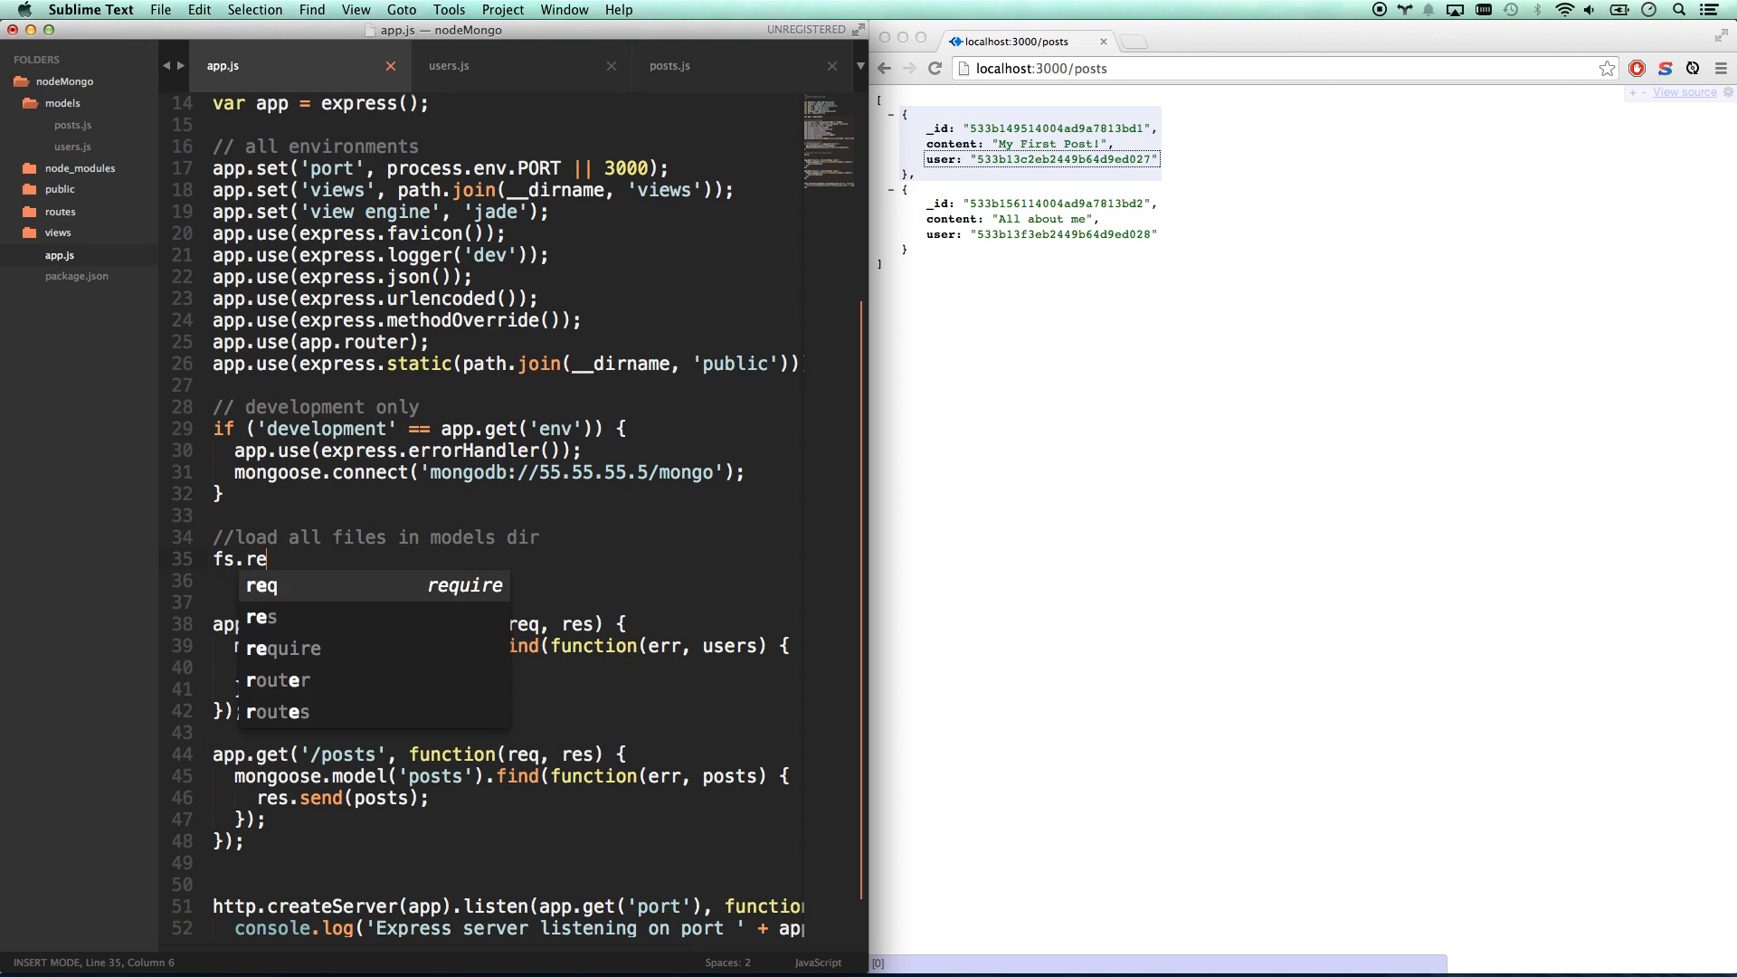
pyautogui.write('addirS')
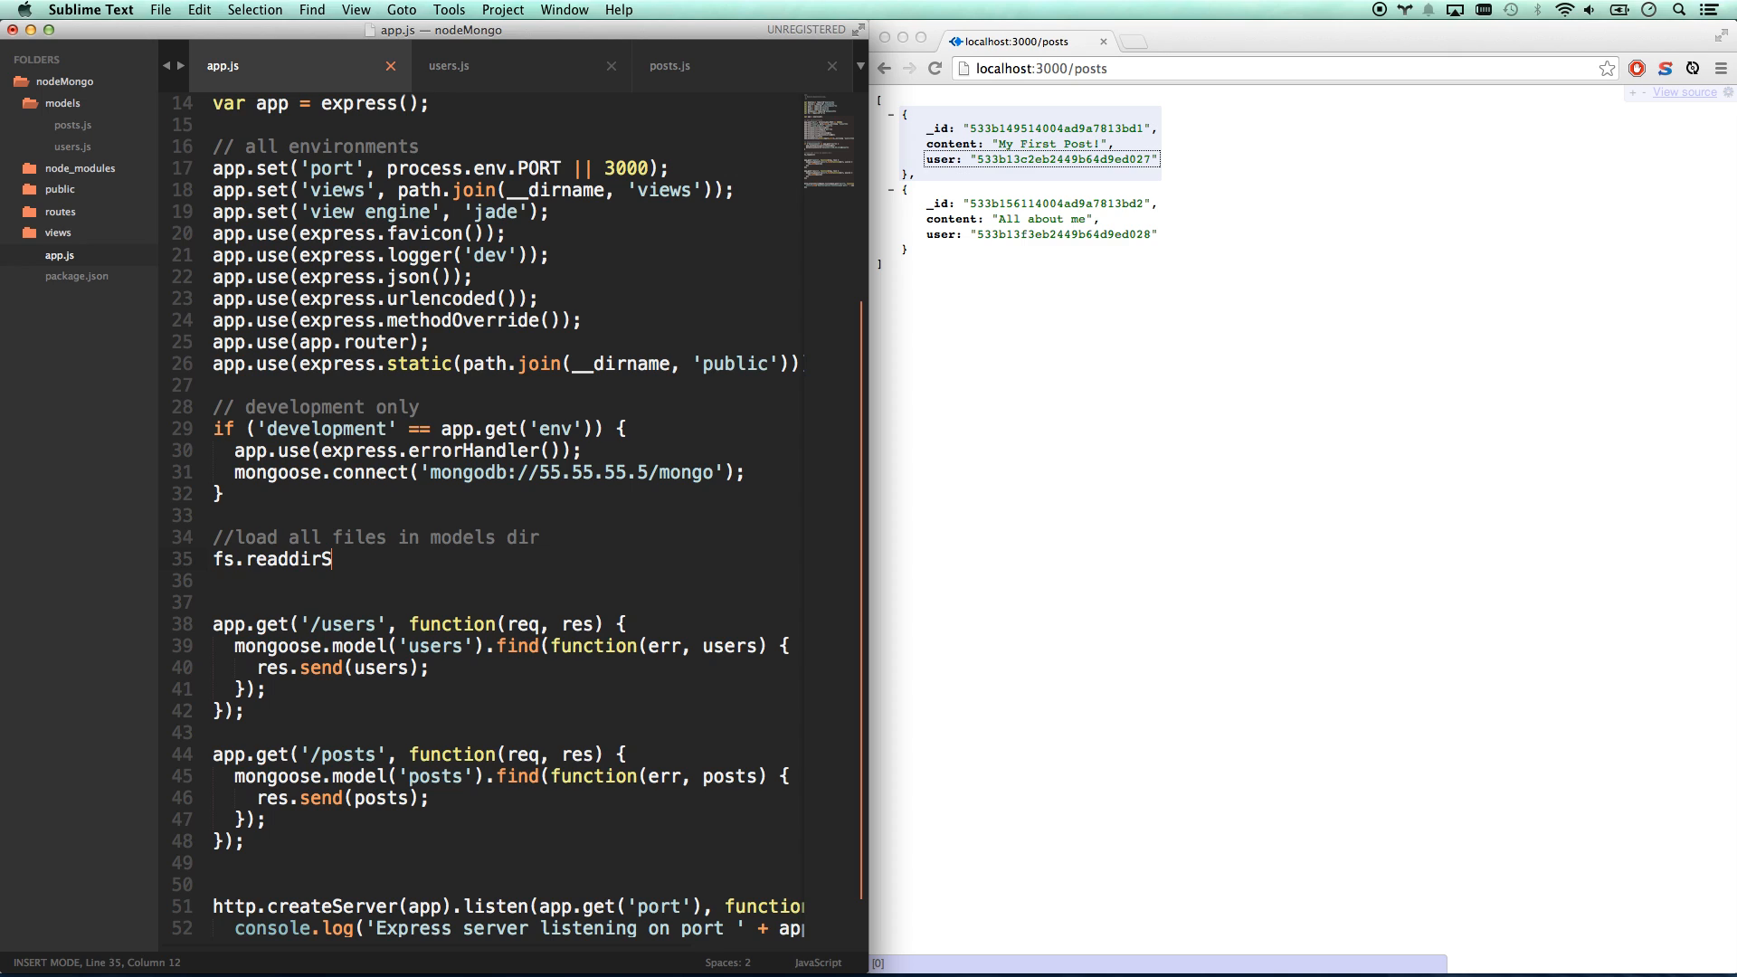
pyautogui.write('ync(__')
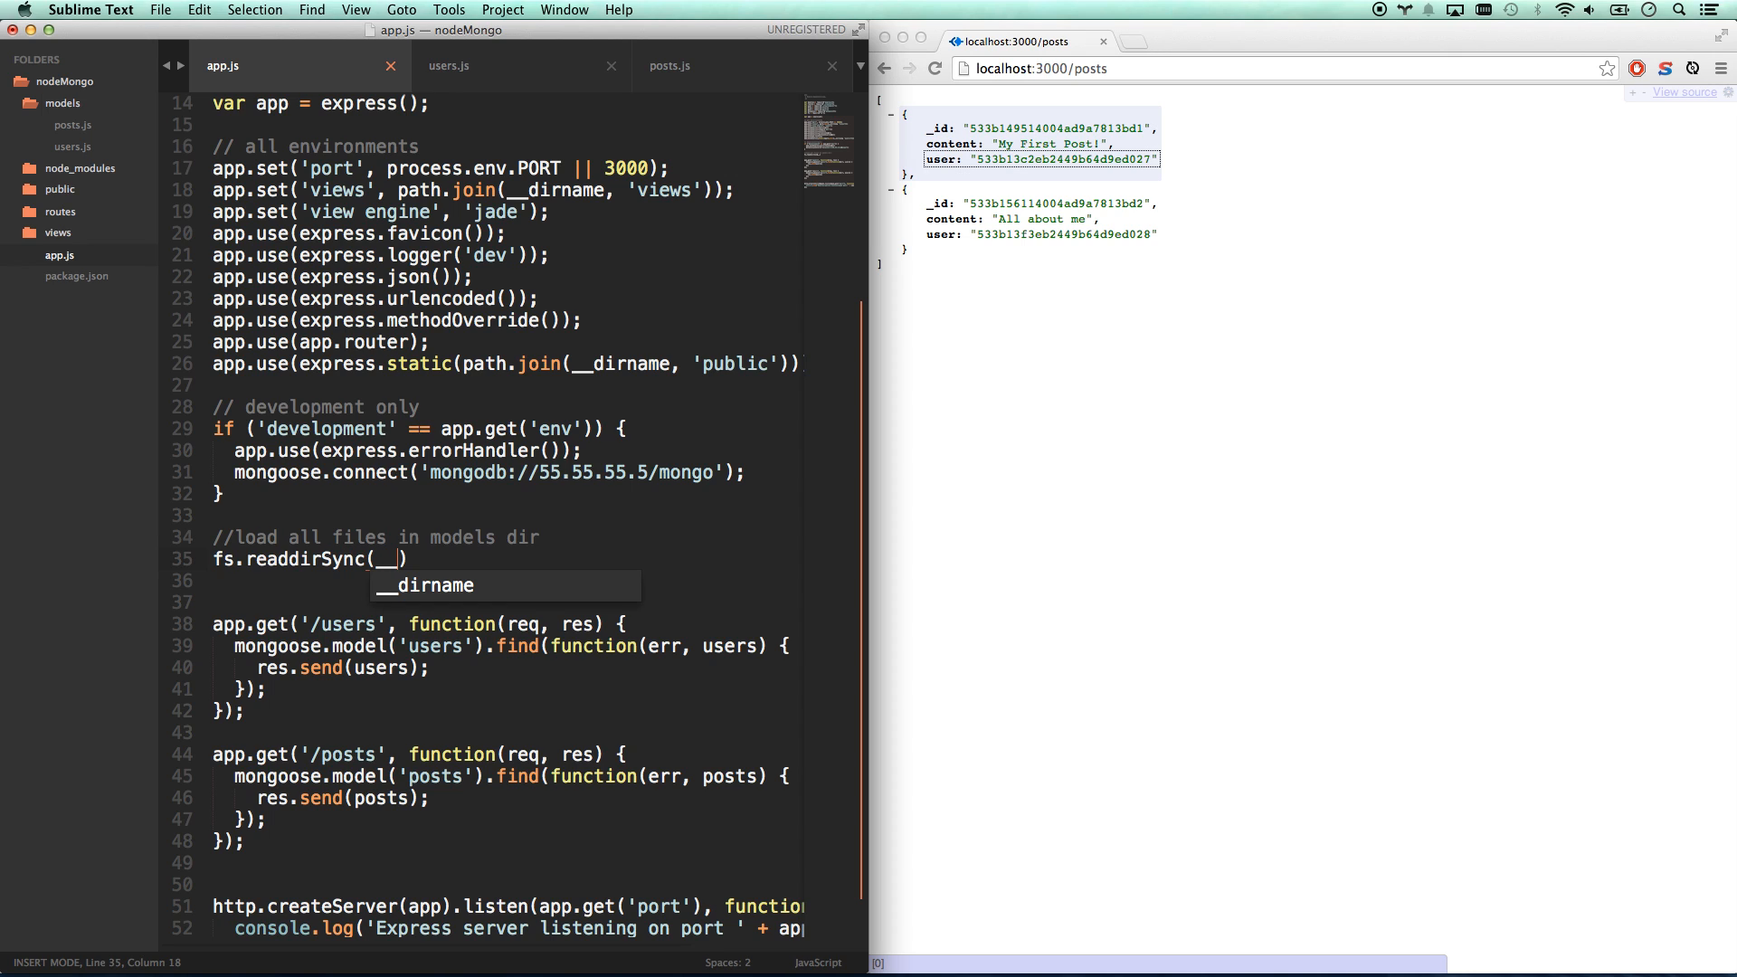
pyautogui.write('dir')
pyautogui.press('Tab')
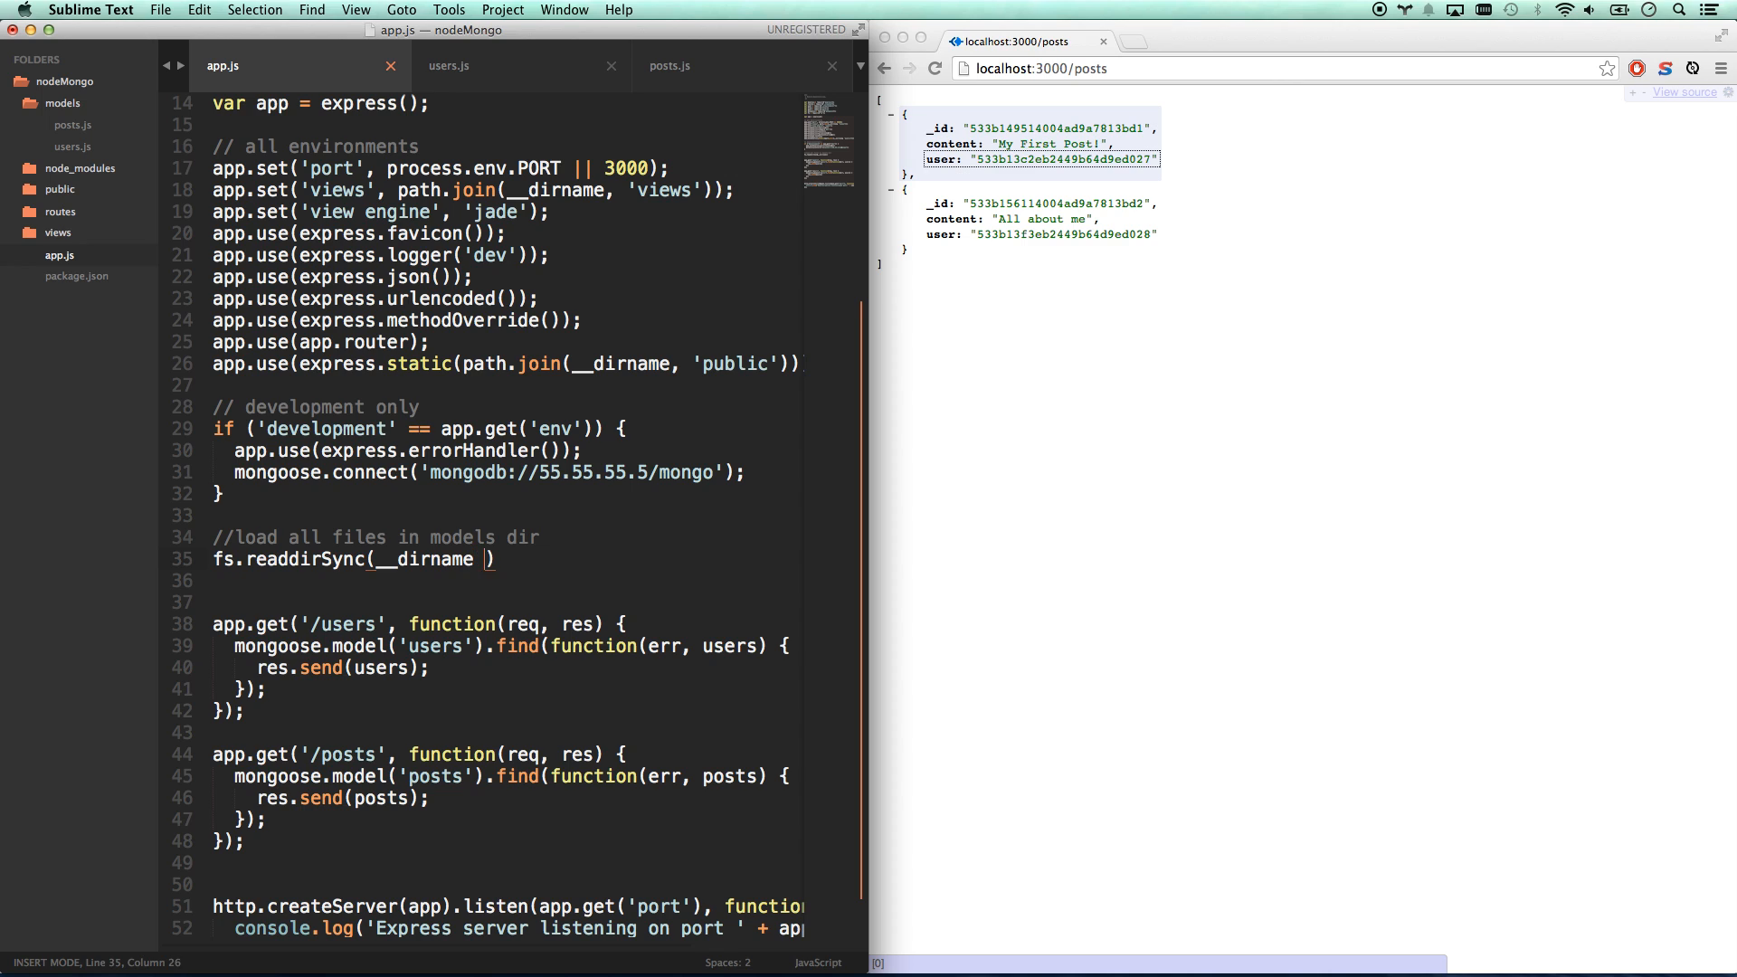
pyautogui.write("+ '")
pyautogui.write("/models'")
pyautogui.press('BackSpace')
pyautogui.write(')')
pyautogui.write('forEach(functio')
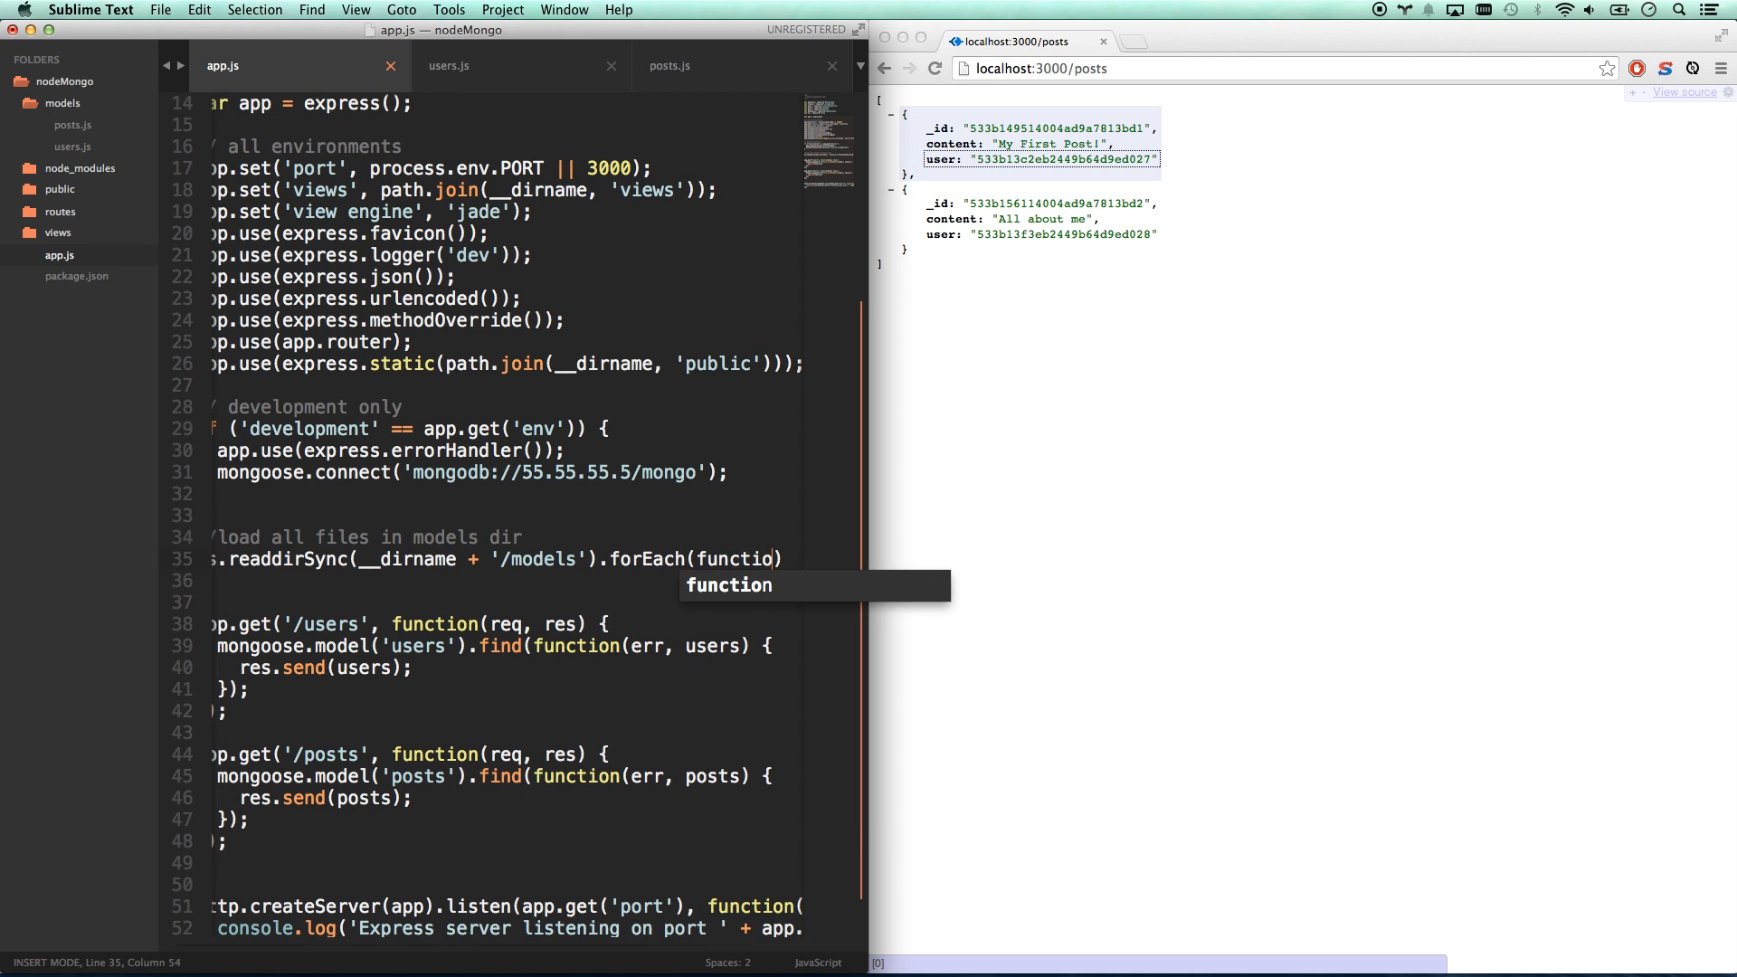
pyautogui.write('n(filename) ')
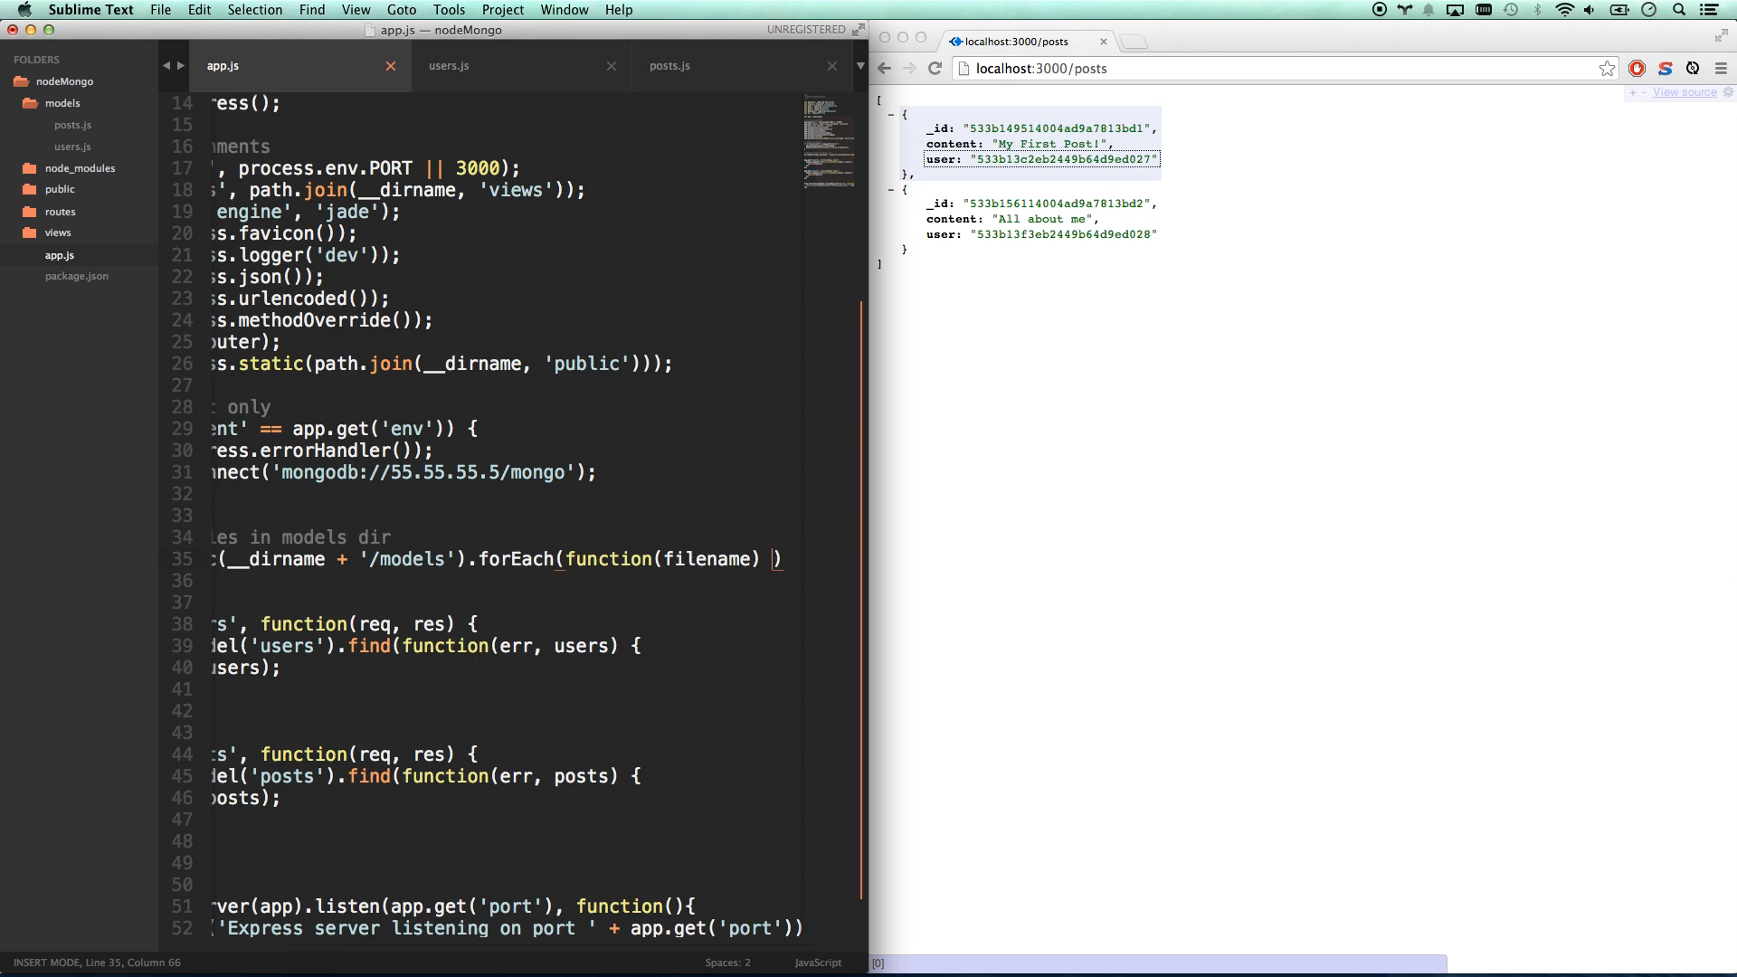
pyautogui.write('{')
pyautogui.press('Return')
pyautogui.write(';')
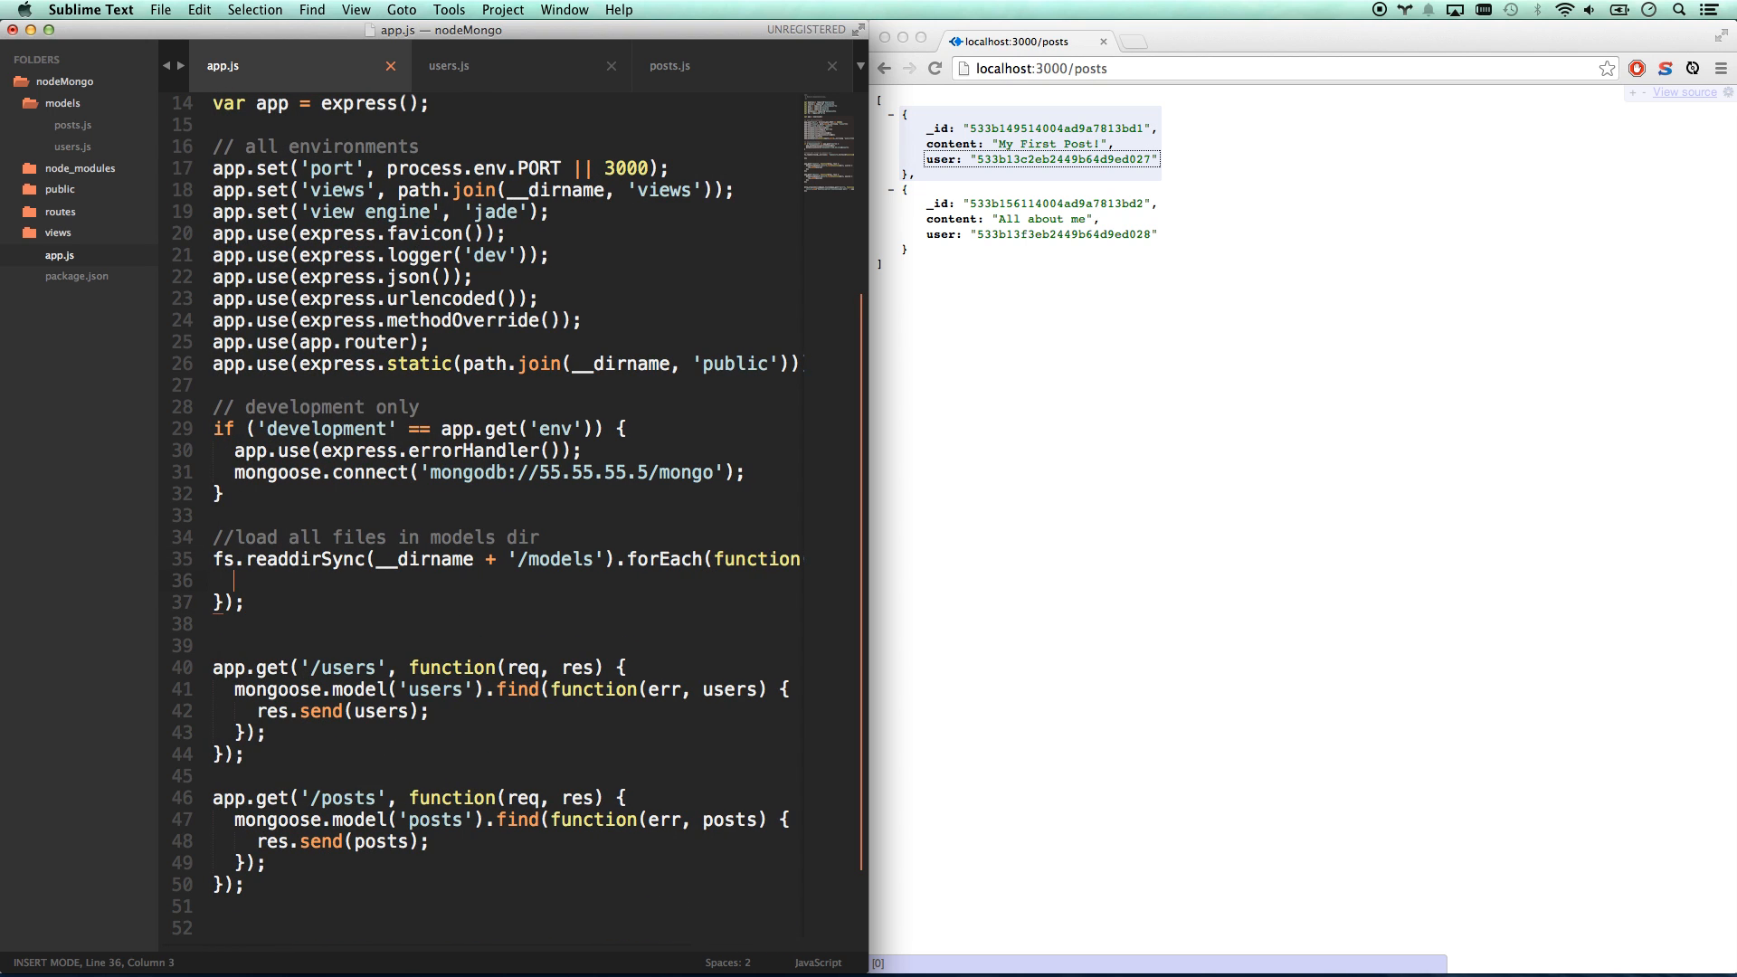
pyautogui.write('if ')
pyautogui.write('(~')
pyautogui.write('filename.inde')
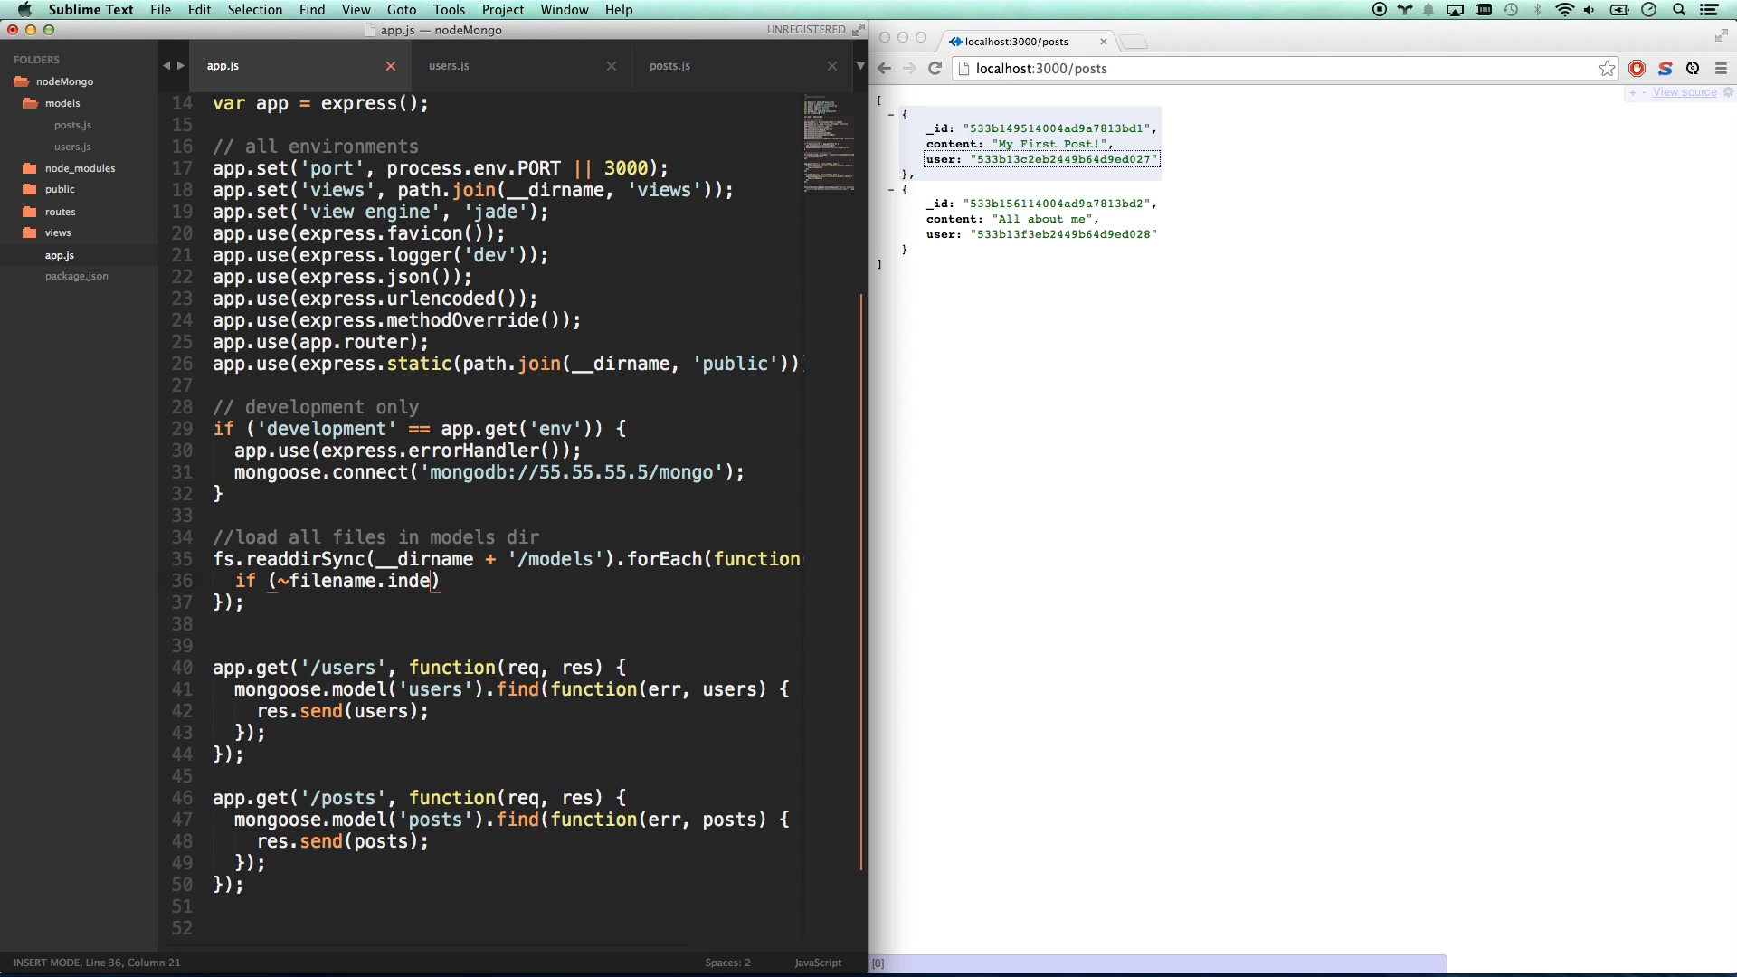
pyautogui.write("xOf('.js')")
pyautogui.write(') ')
pyautogui.write("require('")
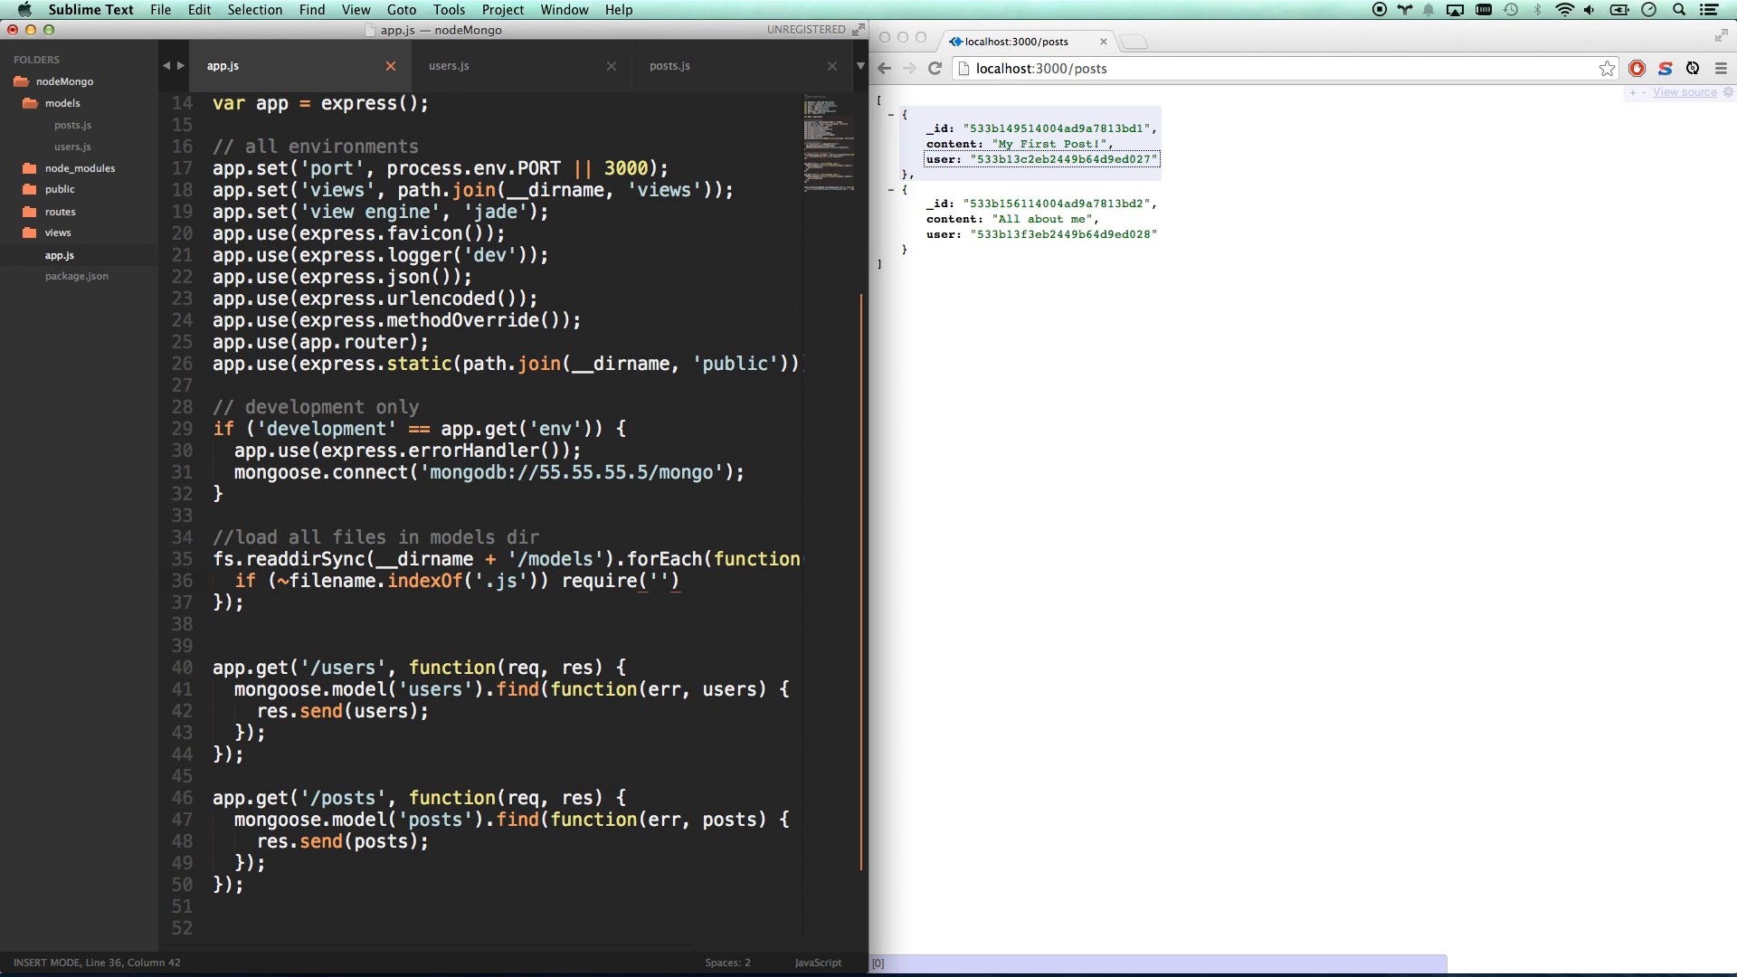
pyautogui.press('BackSpace')
pyautogui.write('__dirn')
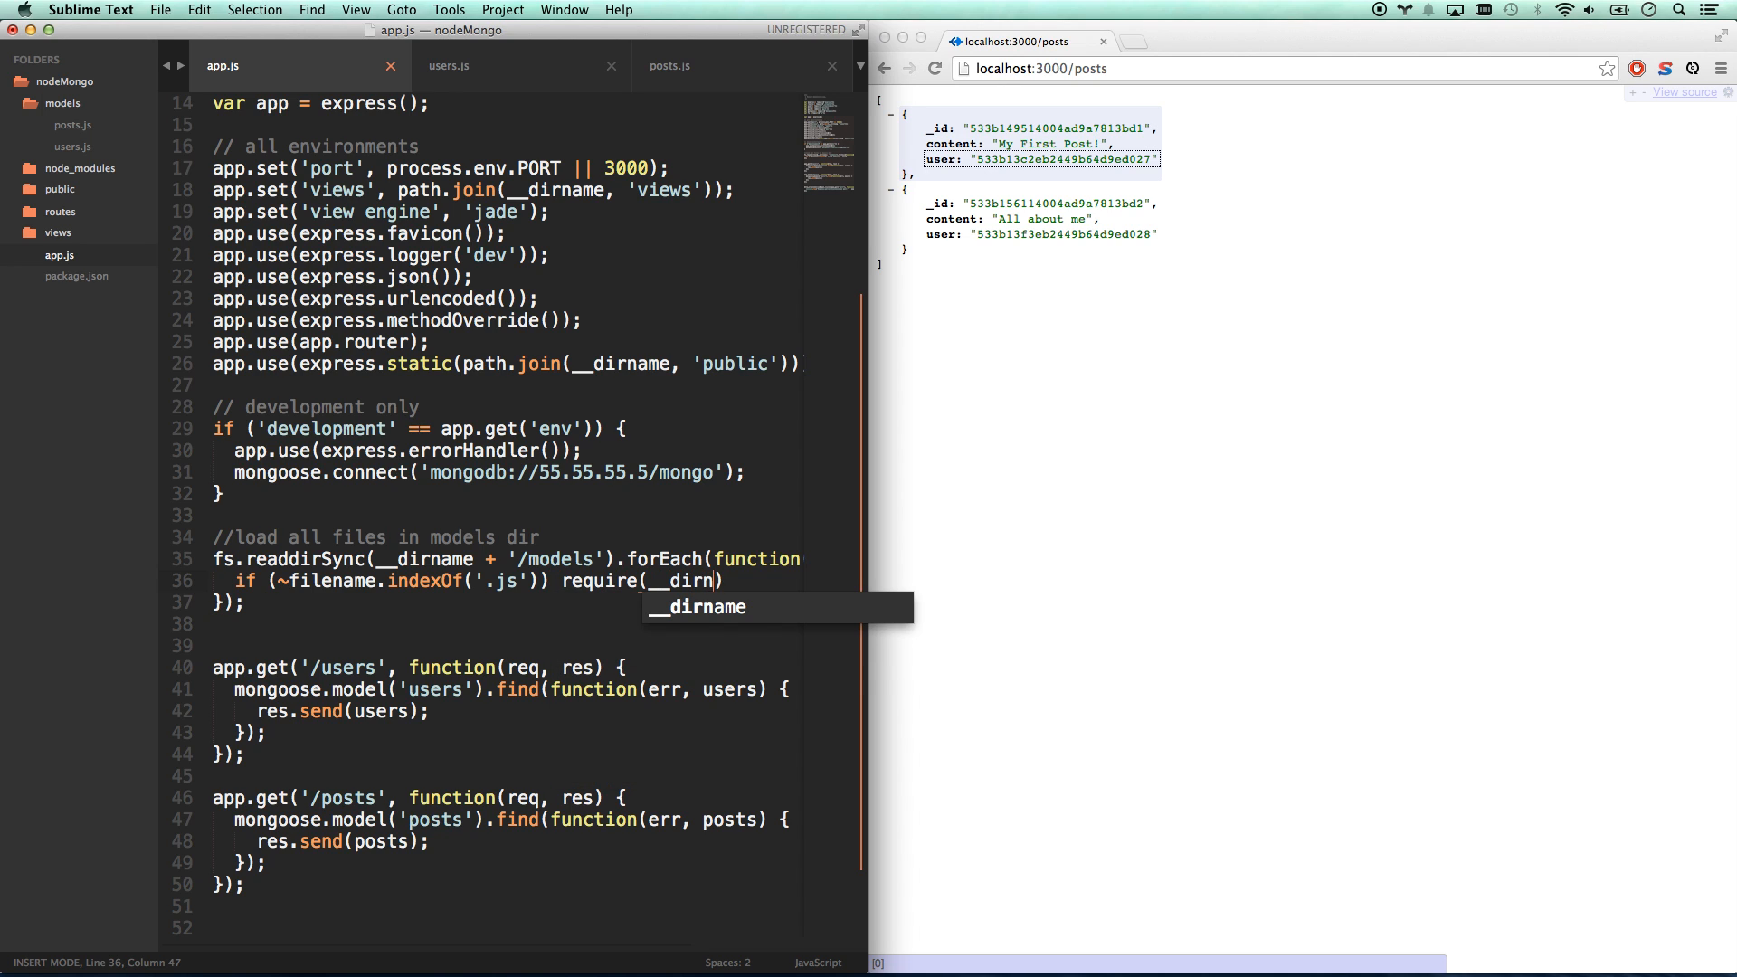
pyautogui.write("ame + '")
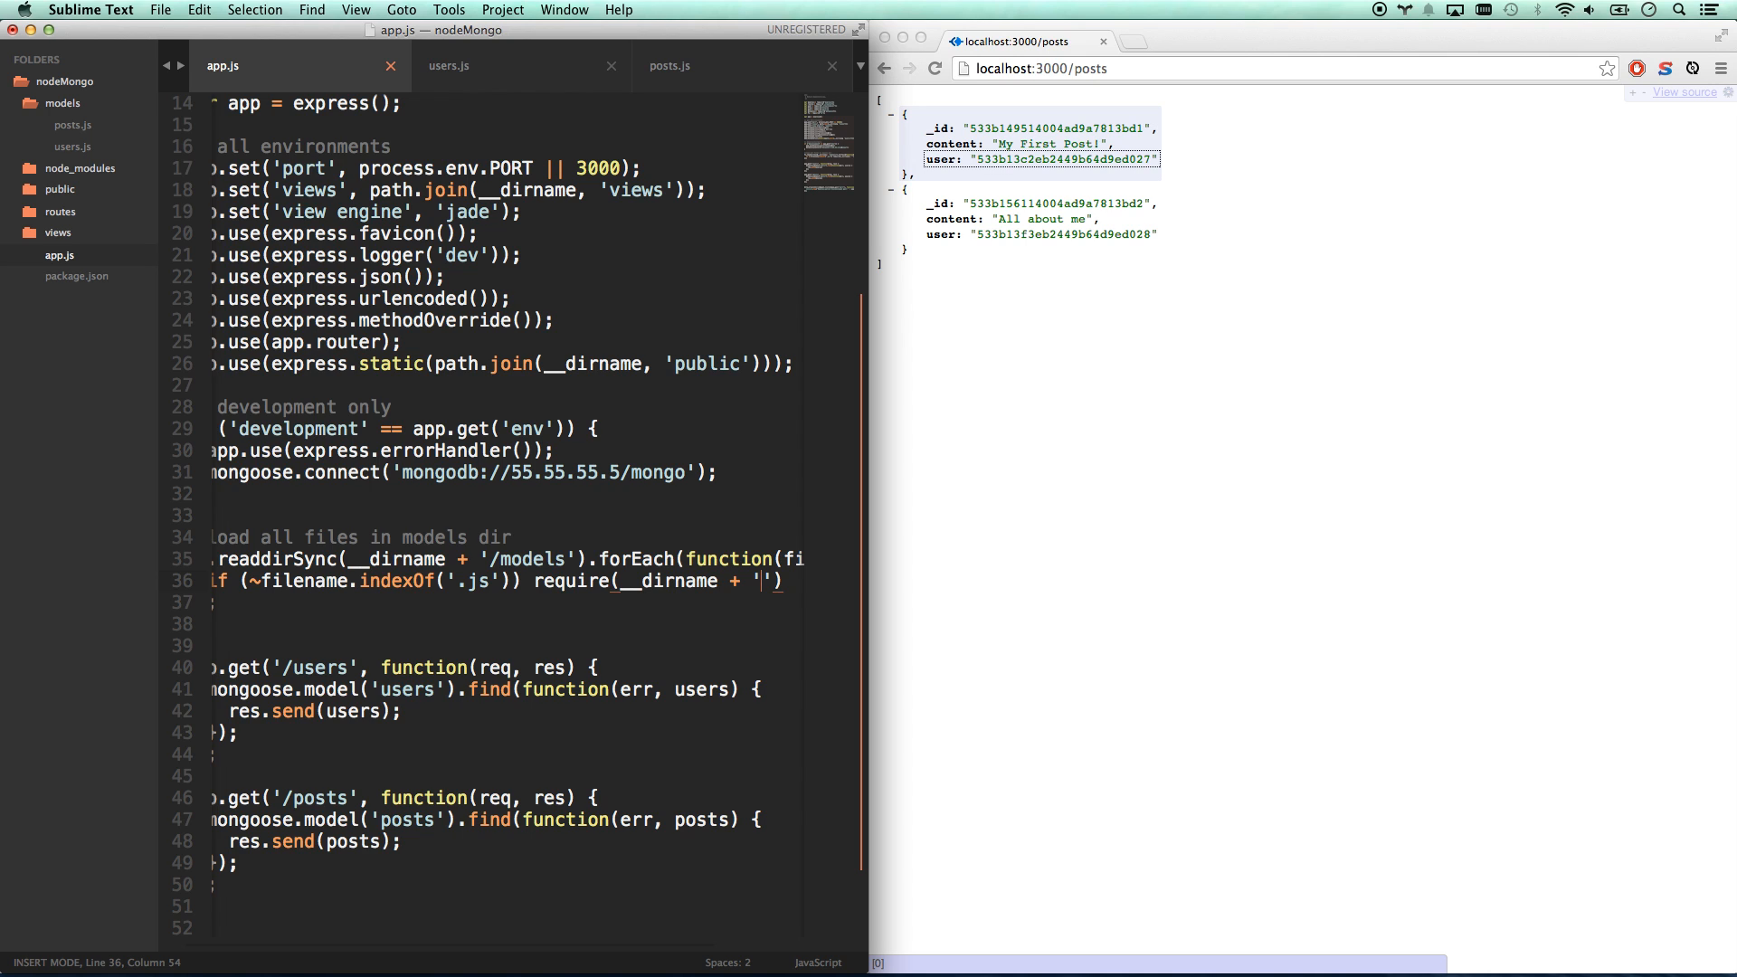
pyautogui.write('/models')
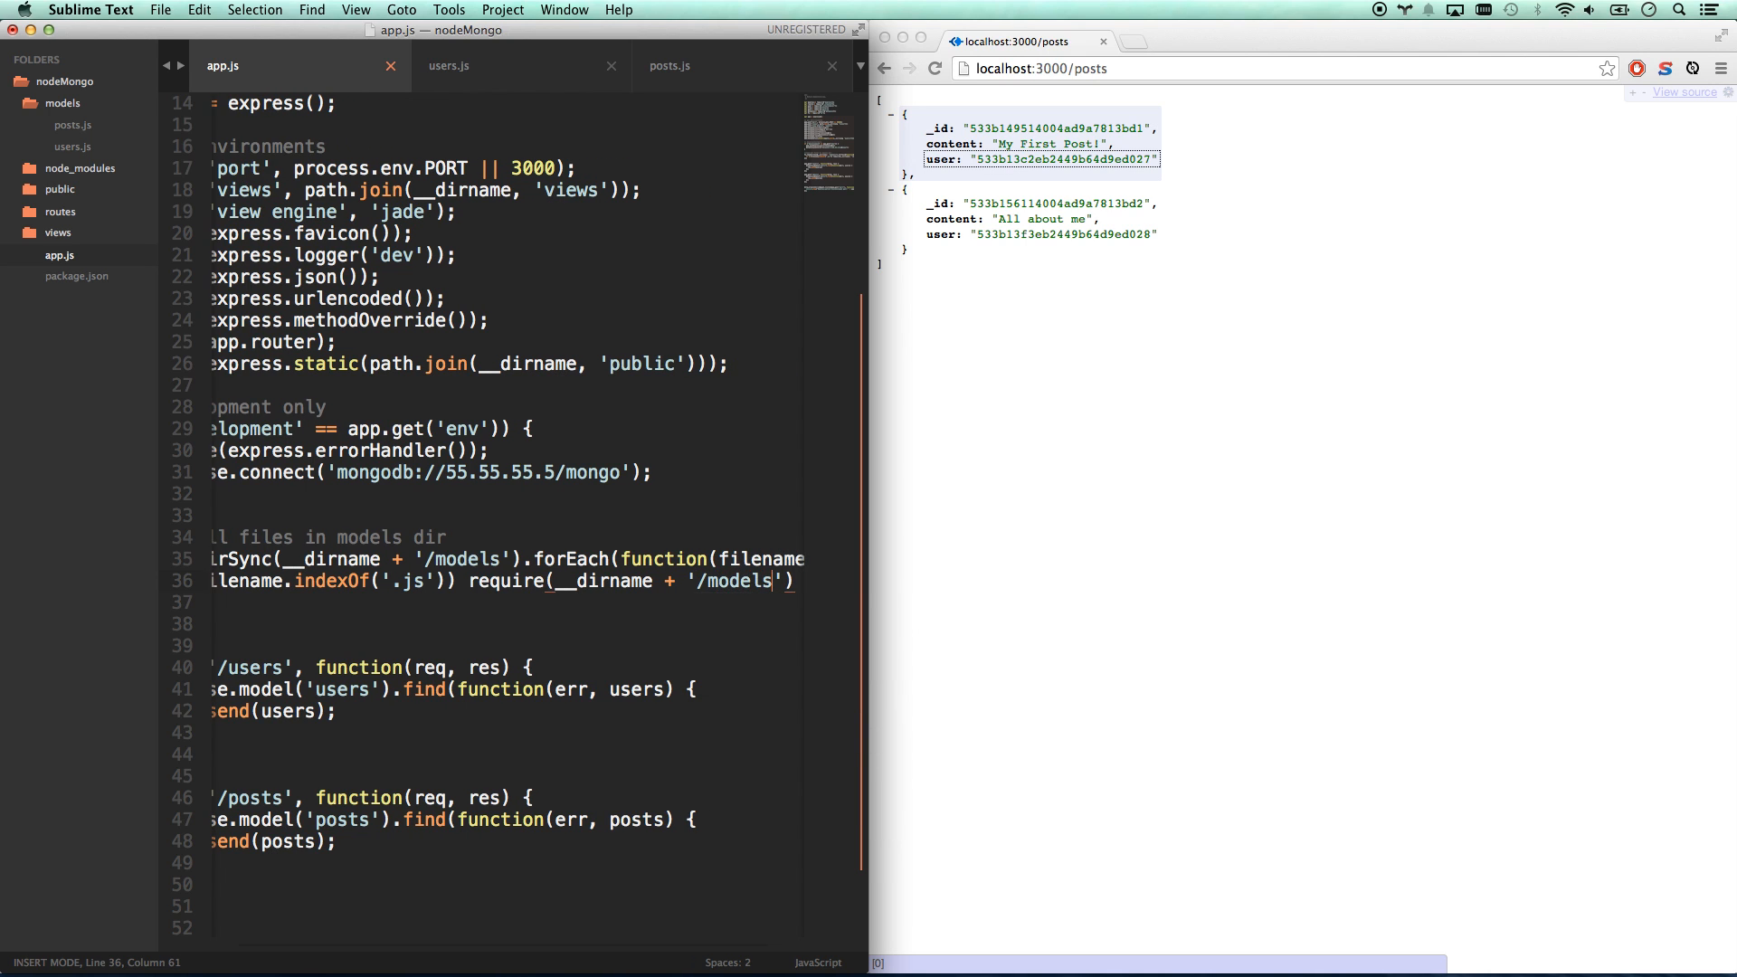
pyautogui.write("/'")
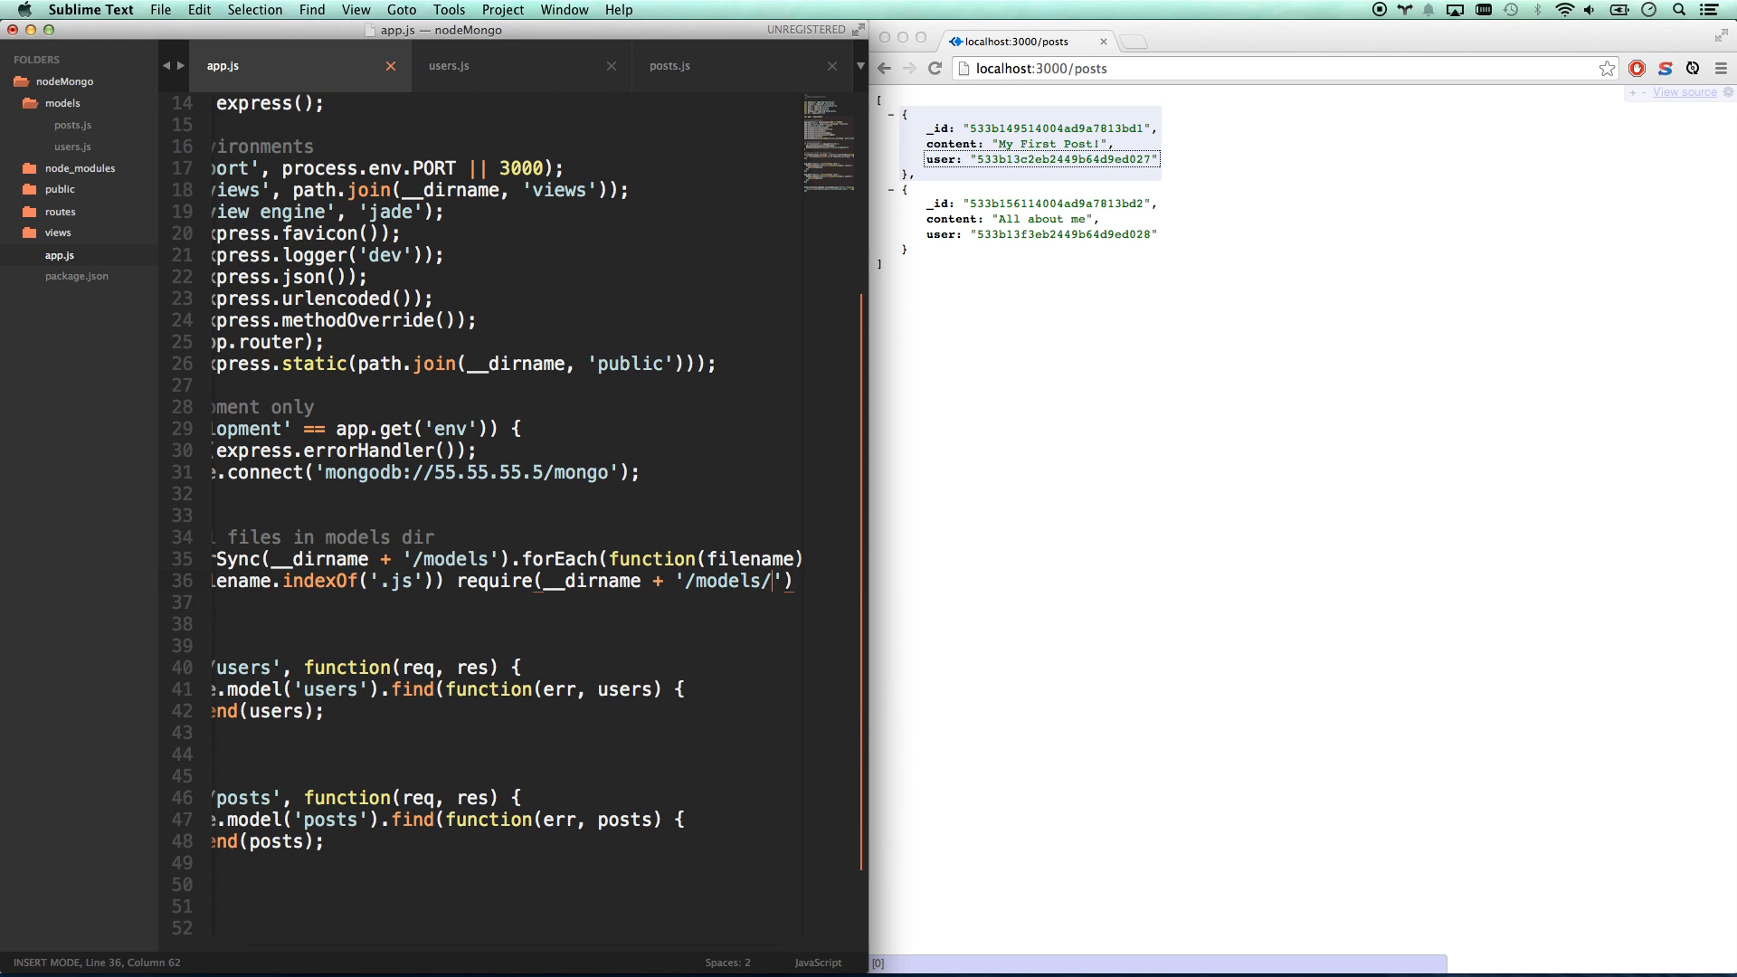
pyautogui.write(' + ')
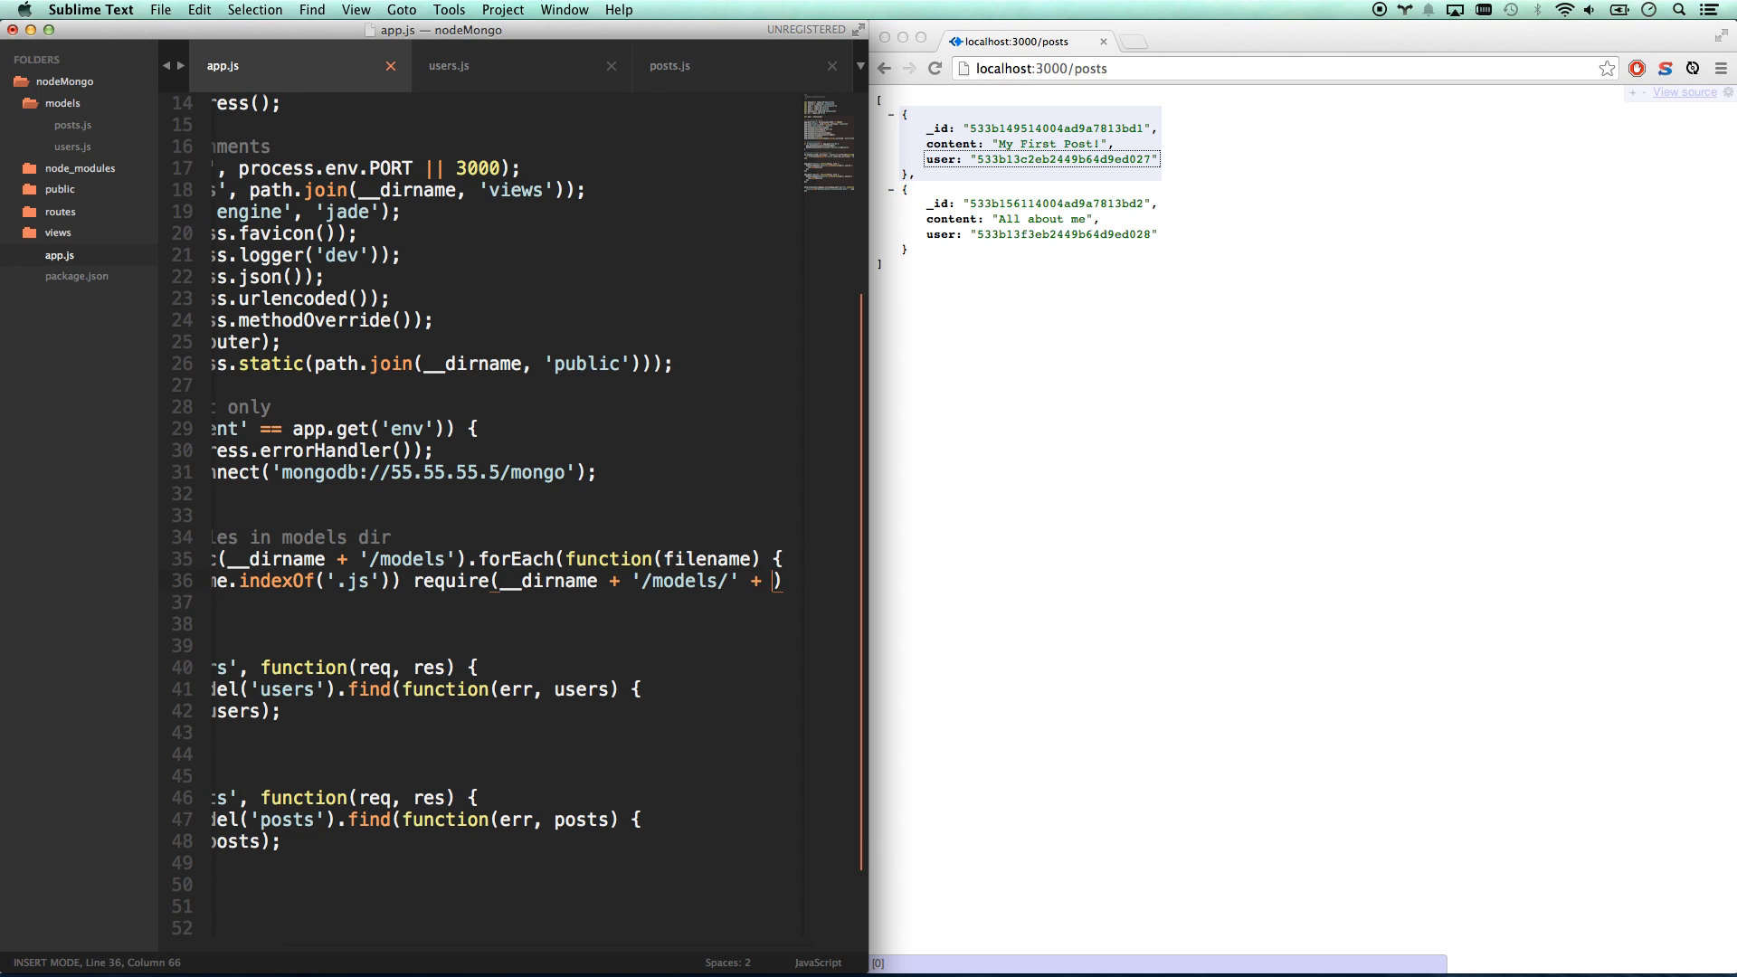
pyautogui.write('filename')
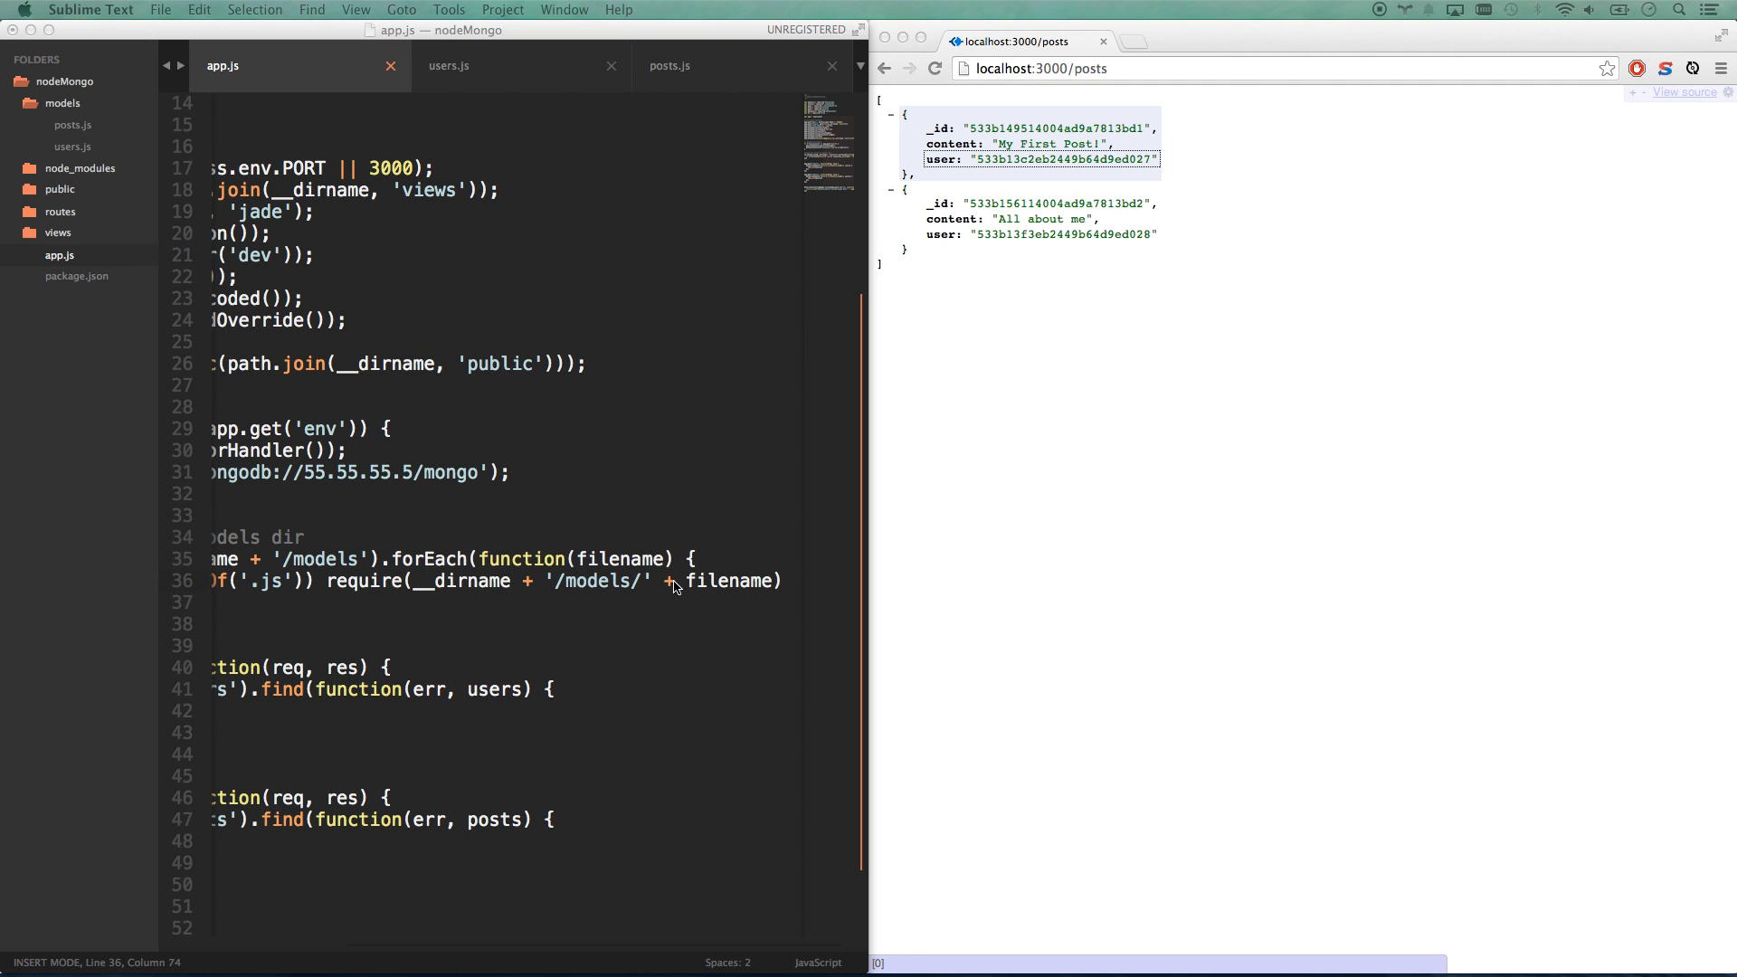
# - Save app.js with the model-loading loop and reload the posts page in Chrome
pyautogui.moveTo(678, 597); pyautogui.dragTo(93, 574)
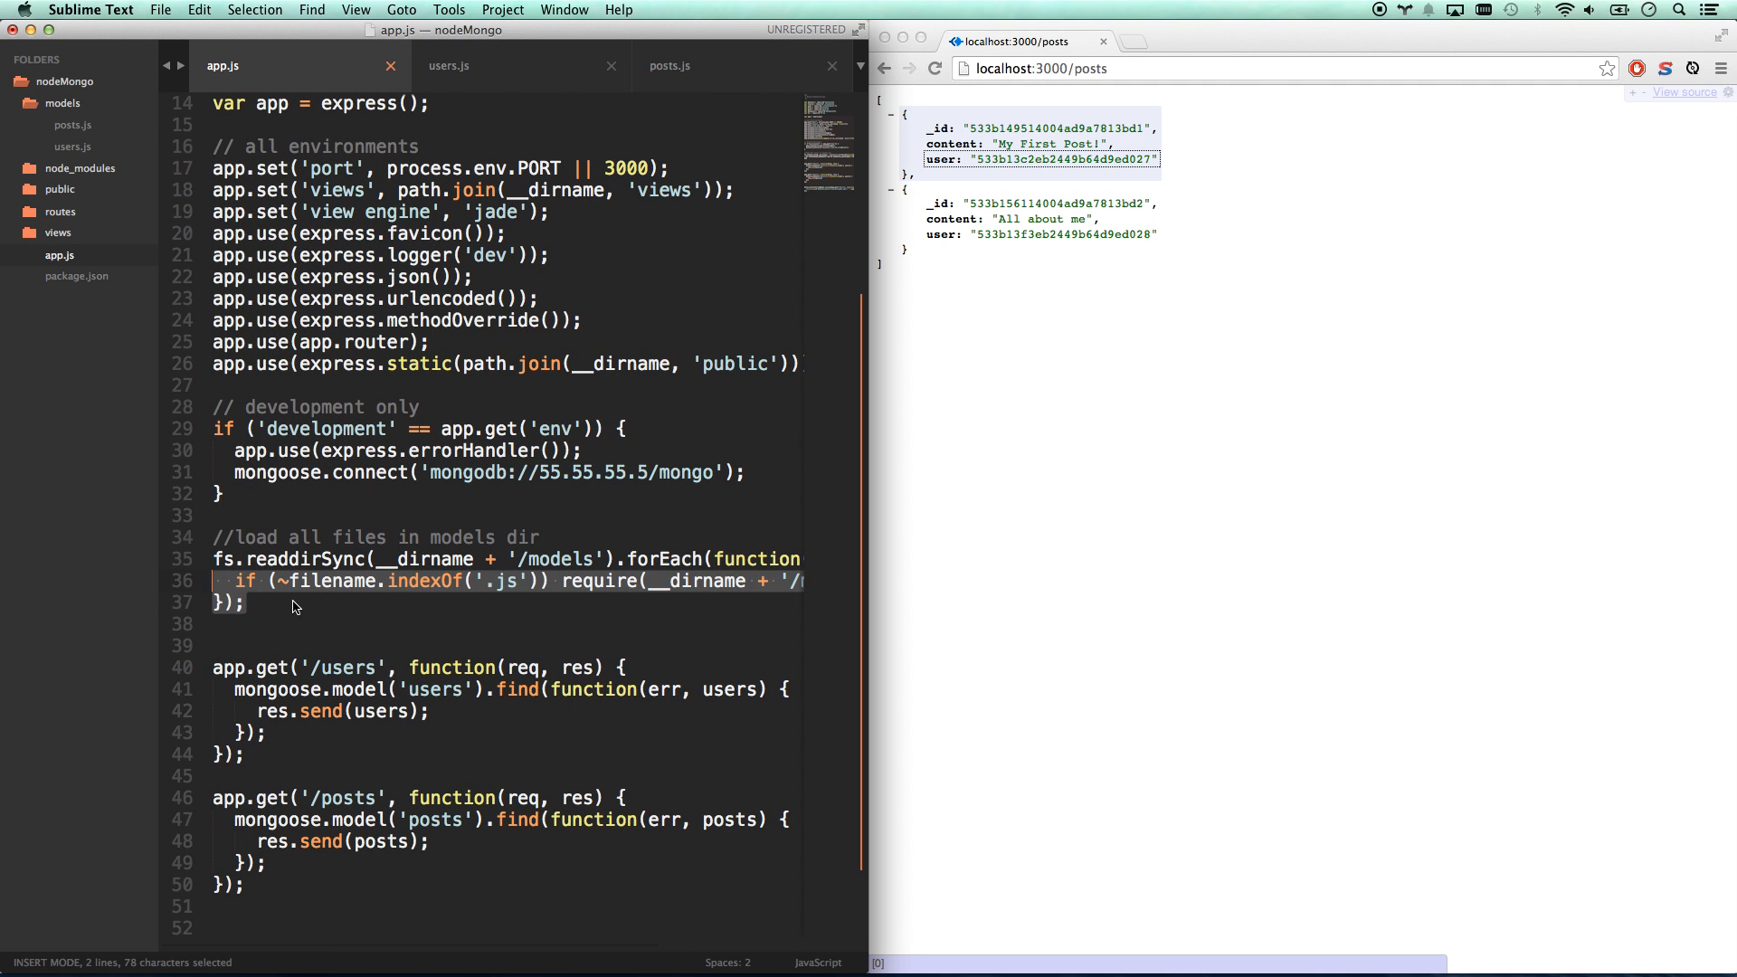
pyautogui.click(289, 560)
pyautogui.press('super+s')
pyautogui.click(1131, 70)
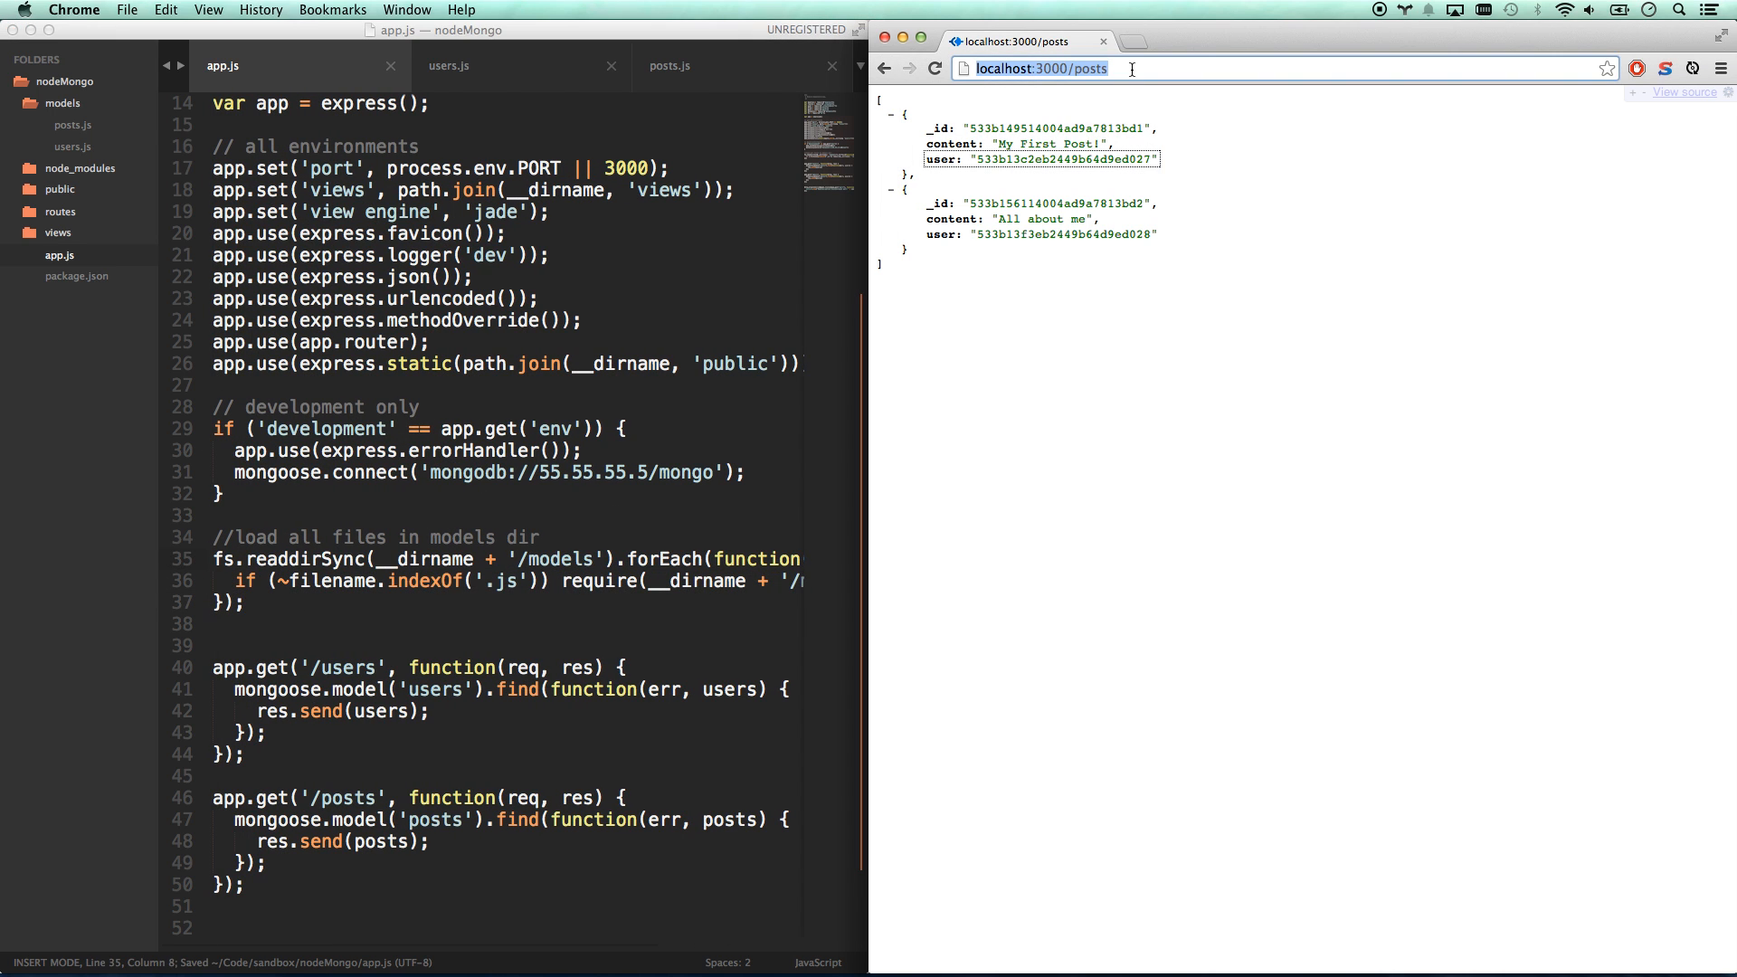
pyautogui.press('Return')
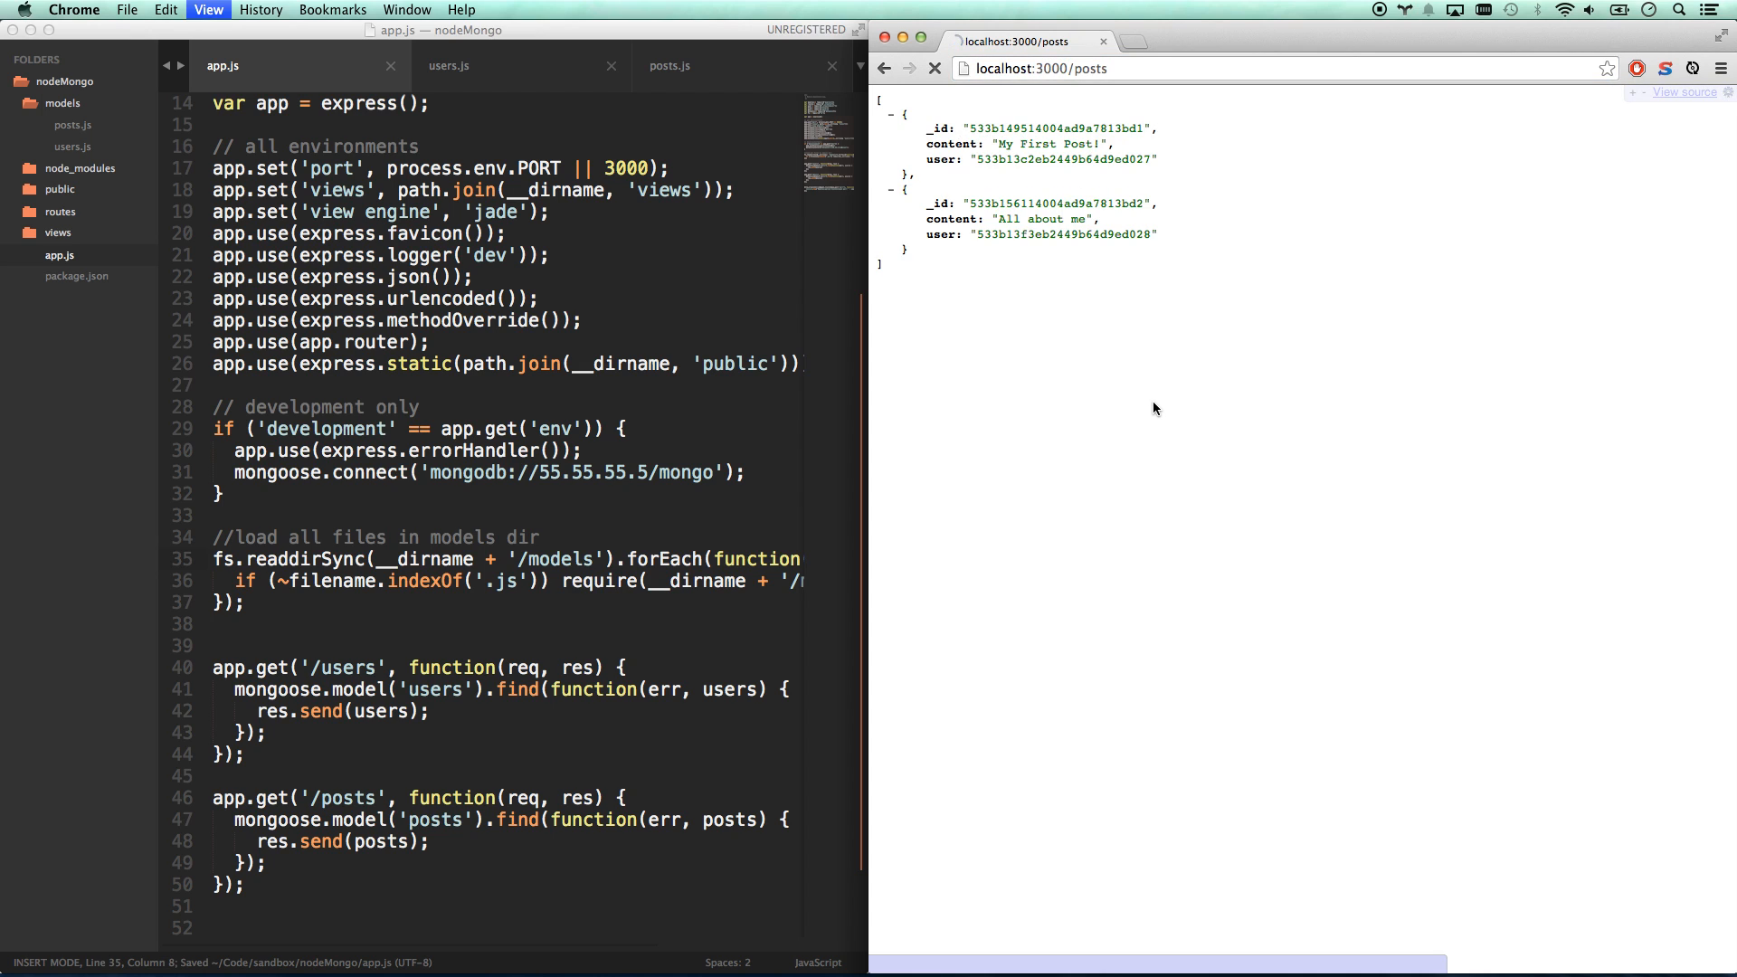
pyautogui.press('super+Tab')
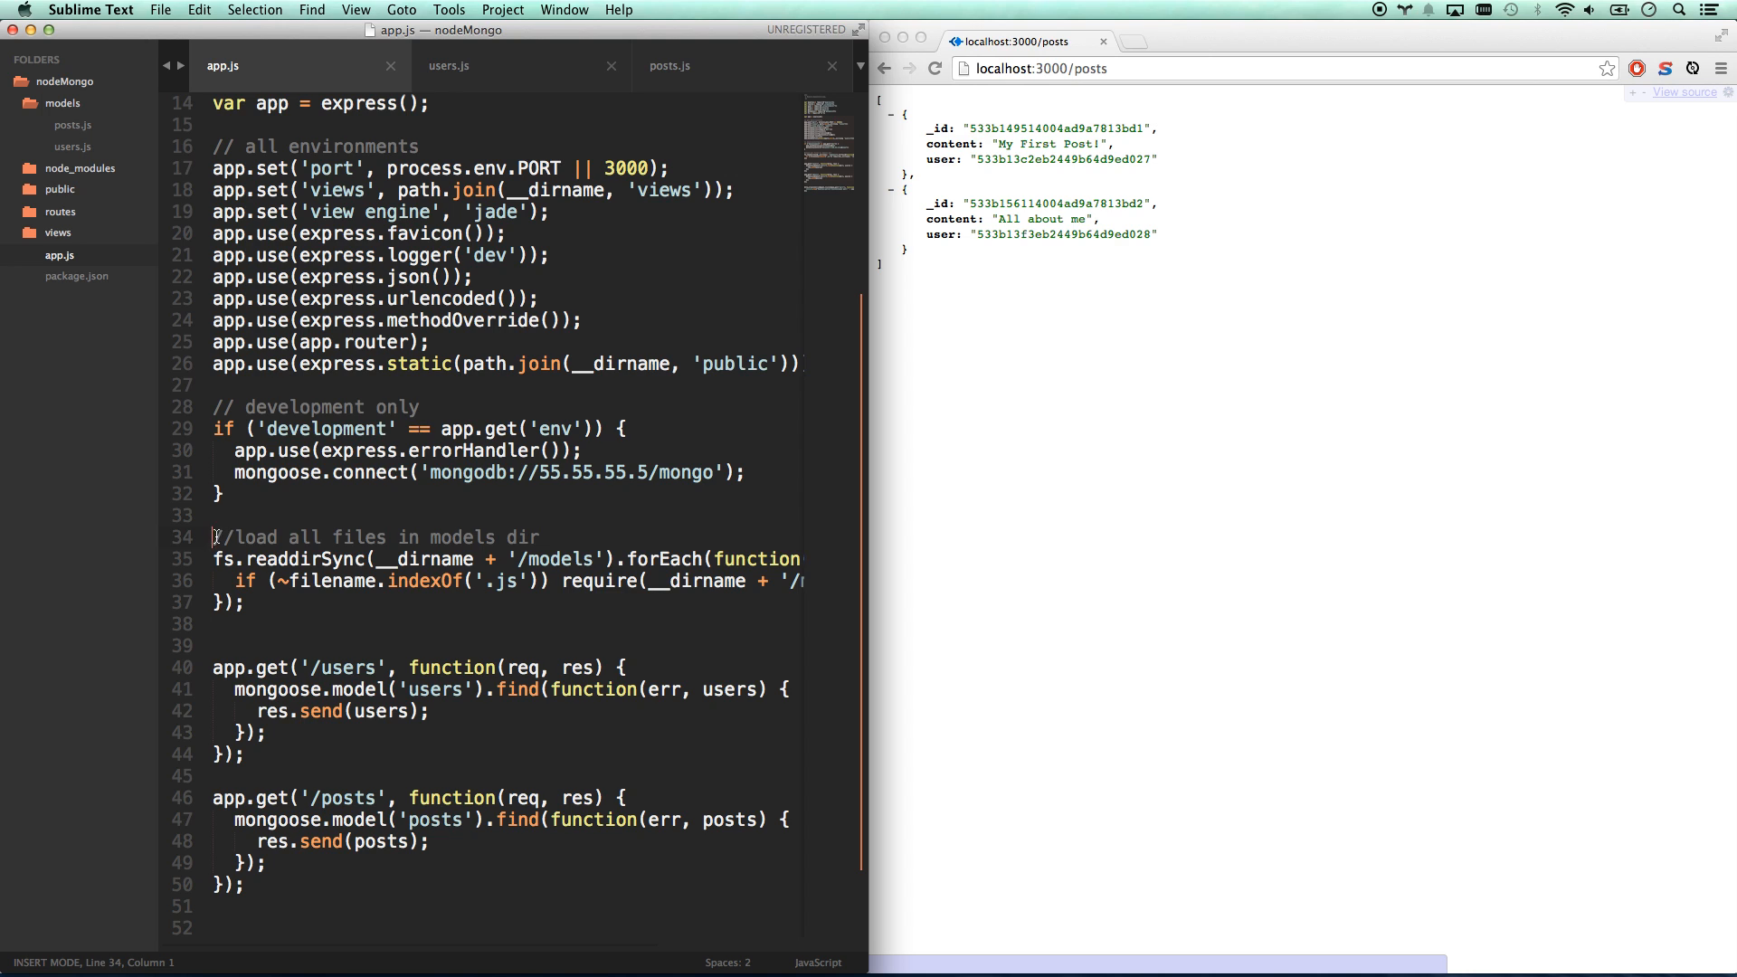
# - Review the loading block and users lookup, then load localhost:3000/users to confirm three users return
pyautogui.moveTo(214, 538); pyautogui.dragTo(283, 603)
pyautogui.click(283, 601)
pyautogui.scroll(-2, 256, 599)
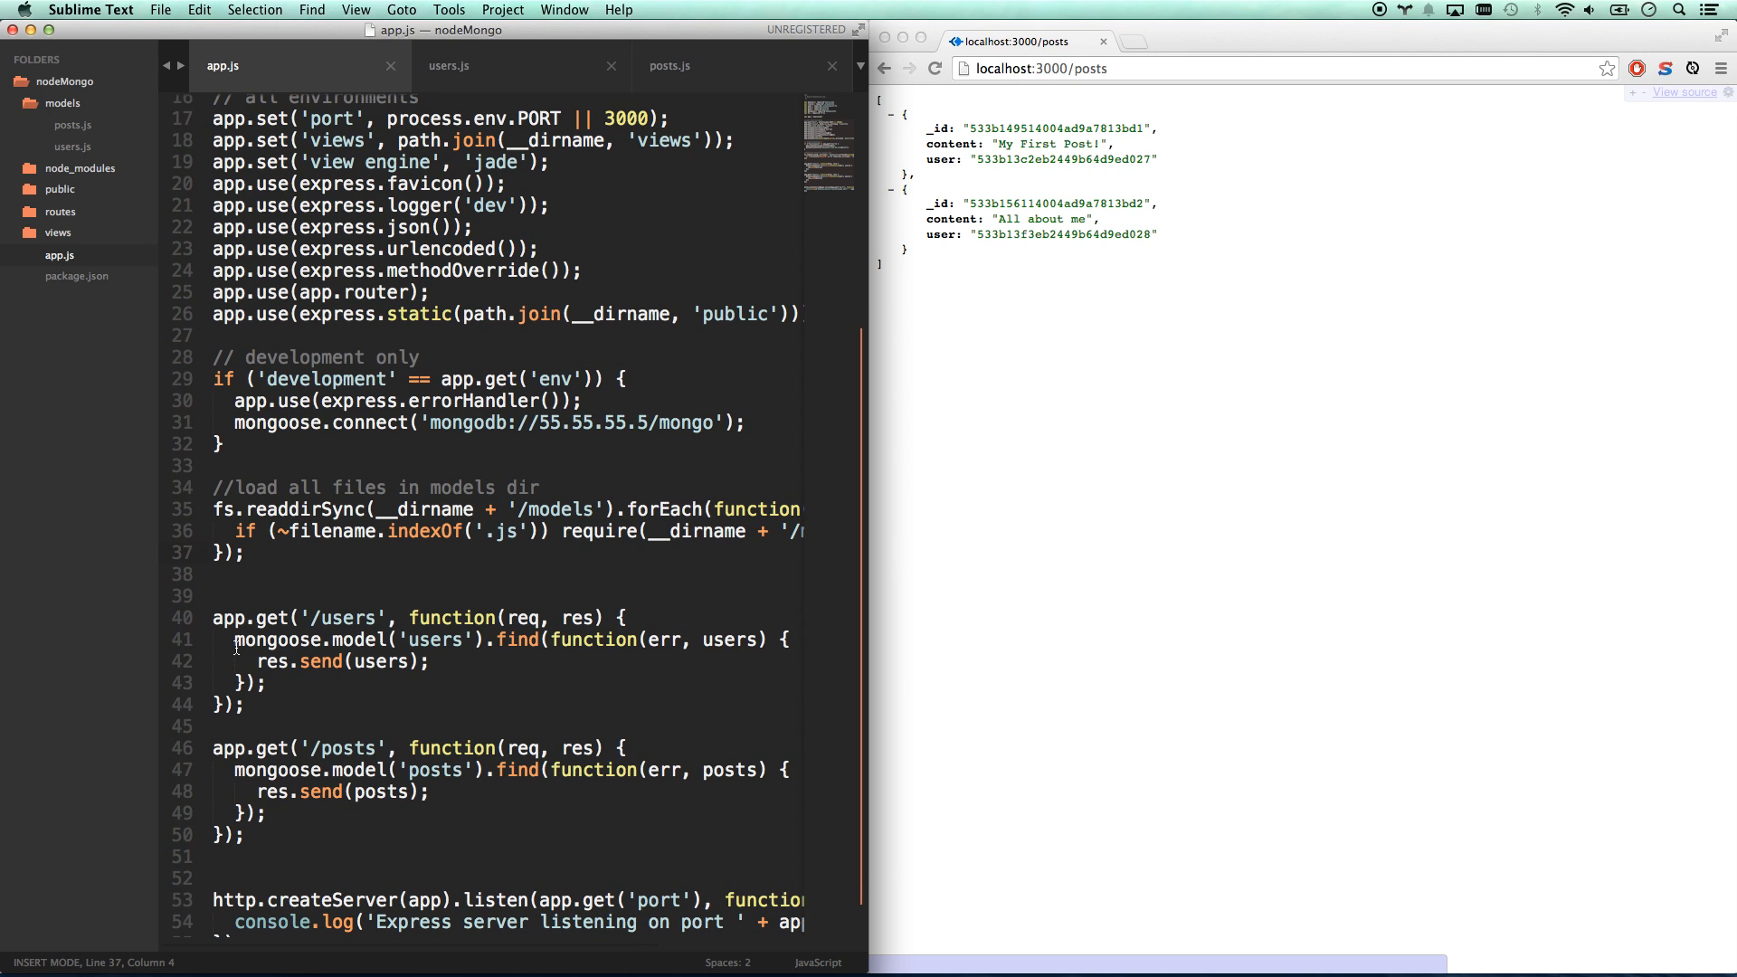
pyautogui.moveTo(233, 639); pyautogui.dragTo(478, 639)
pyautogui.click(479, 639)
pyautogui.scroll(-1, 478, 644)
pyautogui.scroll(-2, 480, 641)
pyautogui.click(1201, 84)
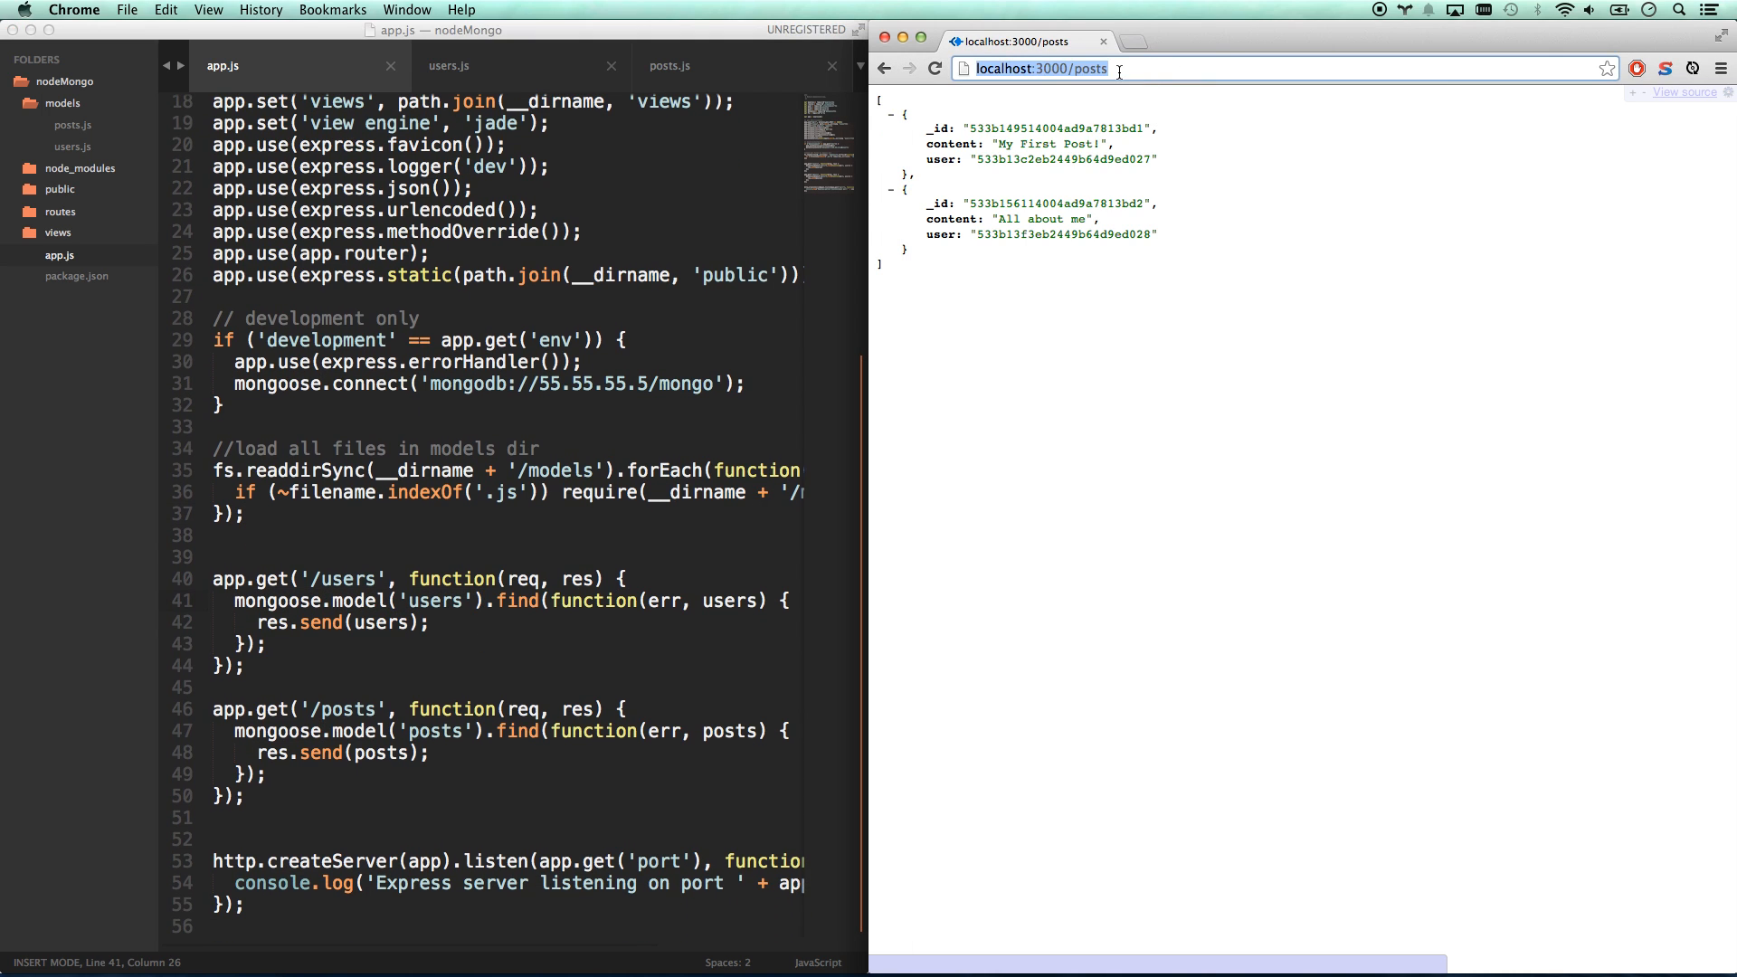
pyautogui.doubleClick(1083, 68)
pyautogui.write('users')
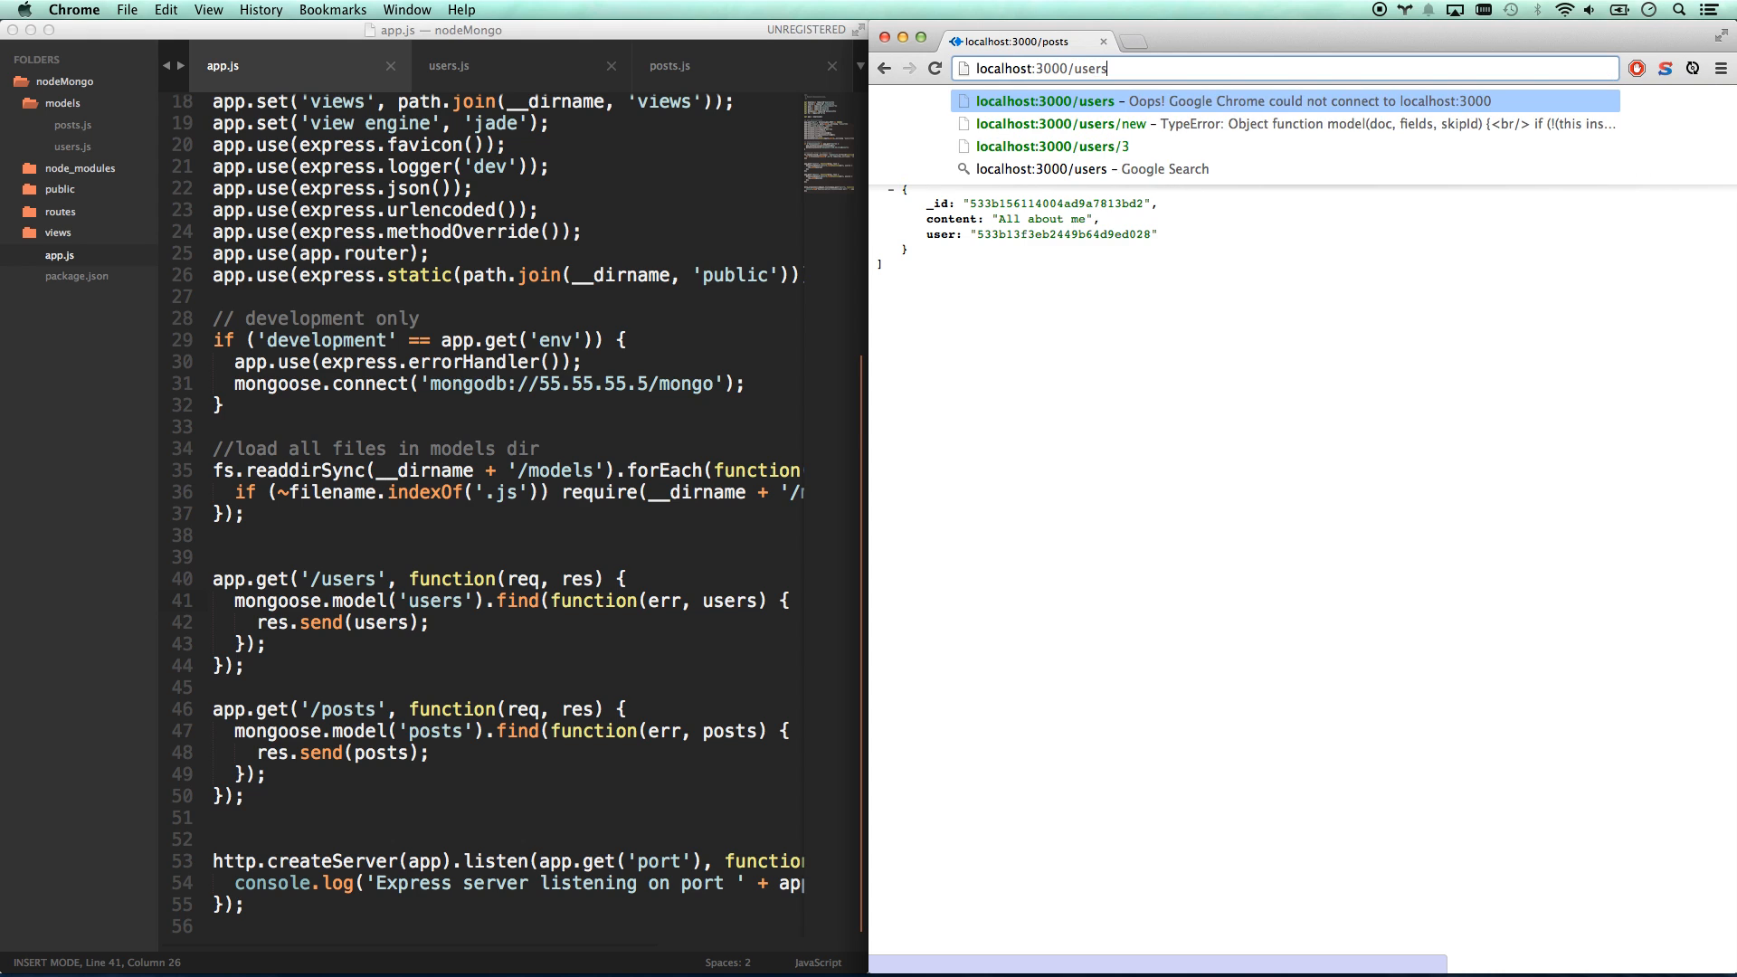
pyautogui.press('Return')
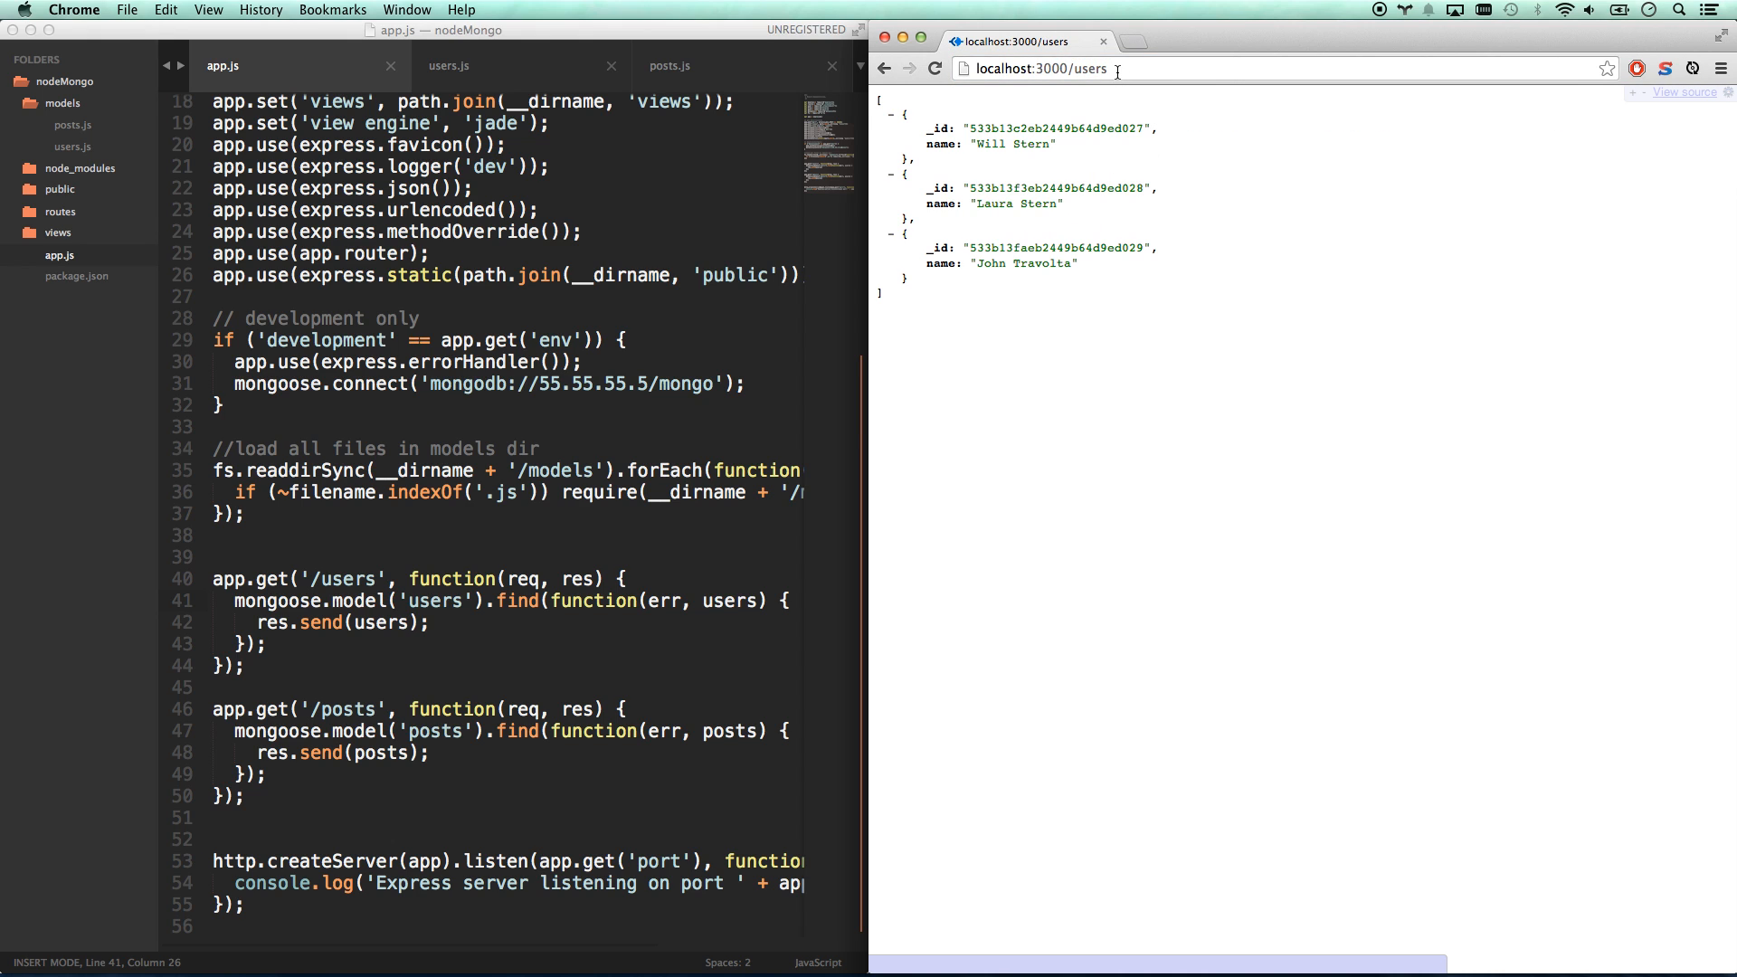
# - Change the route to '/posts/:userId' and filter the find by {user: req.params.userId}
pyautogui.click(502, 452)
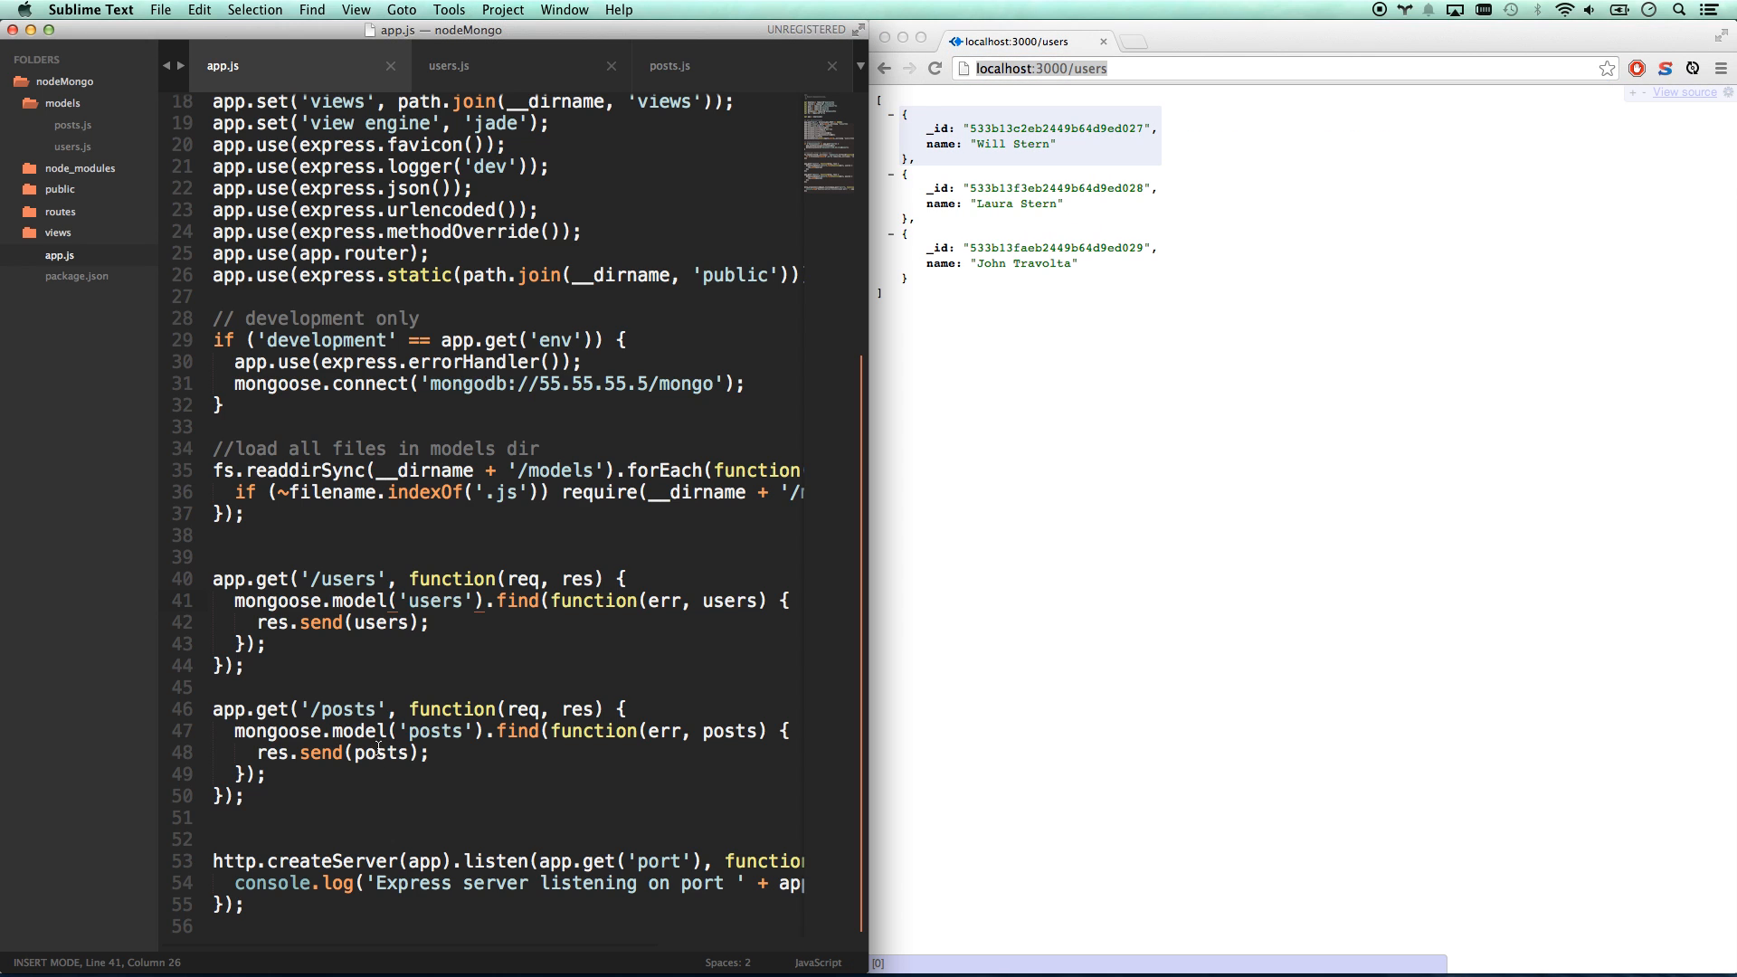
pyautogui.click(376, 710)
pyautogui.write('/id')
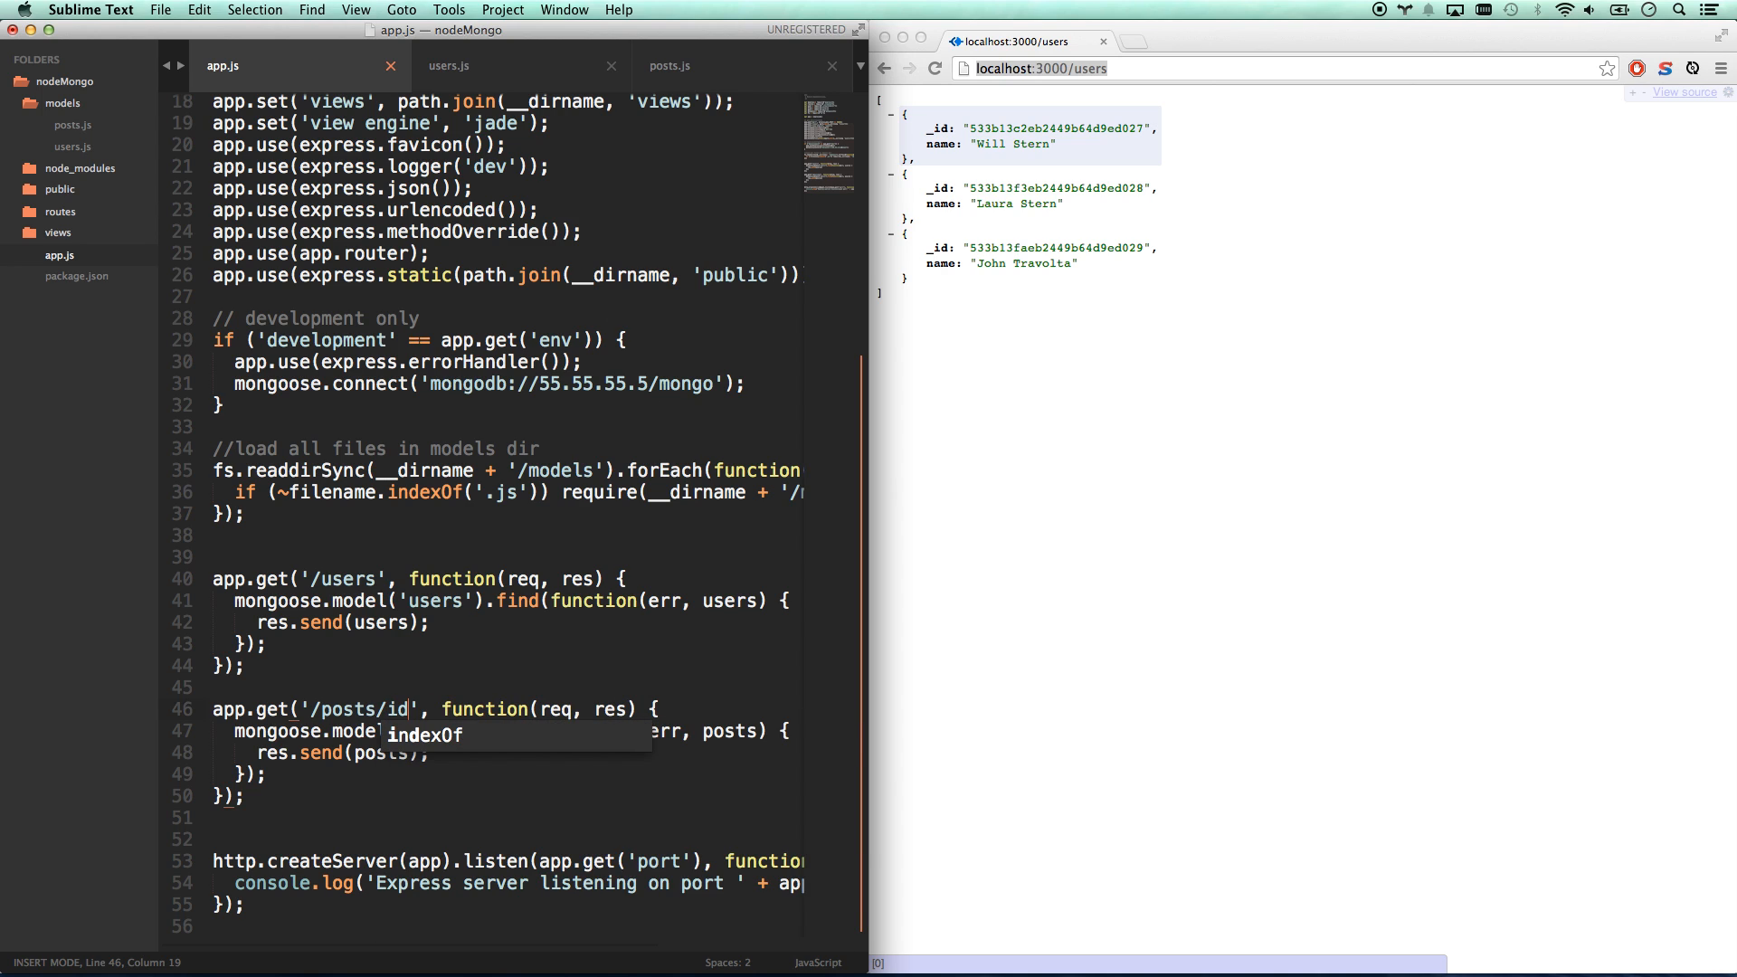
pyautogui.click(531, 679)
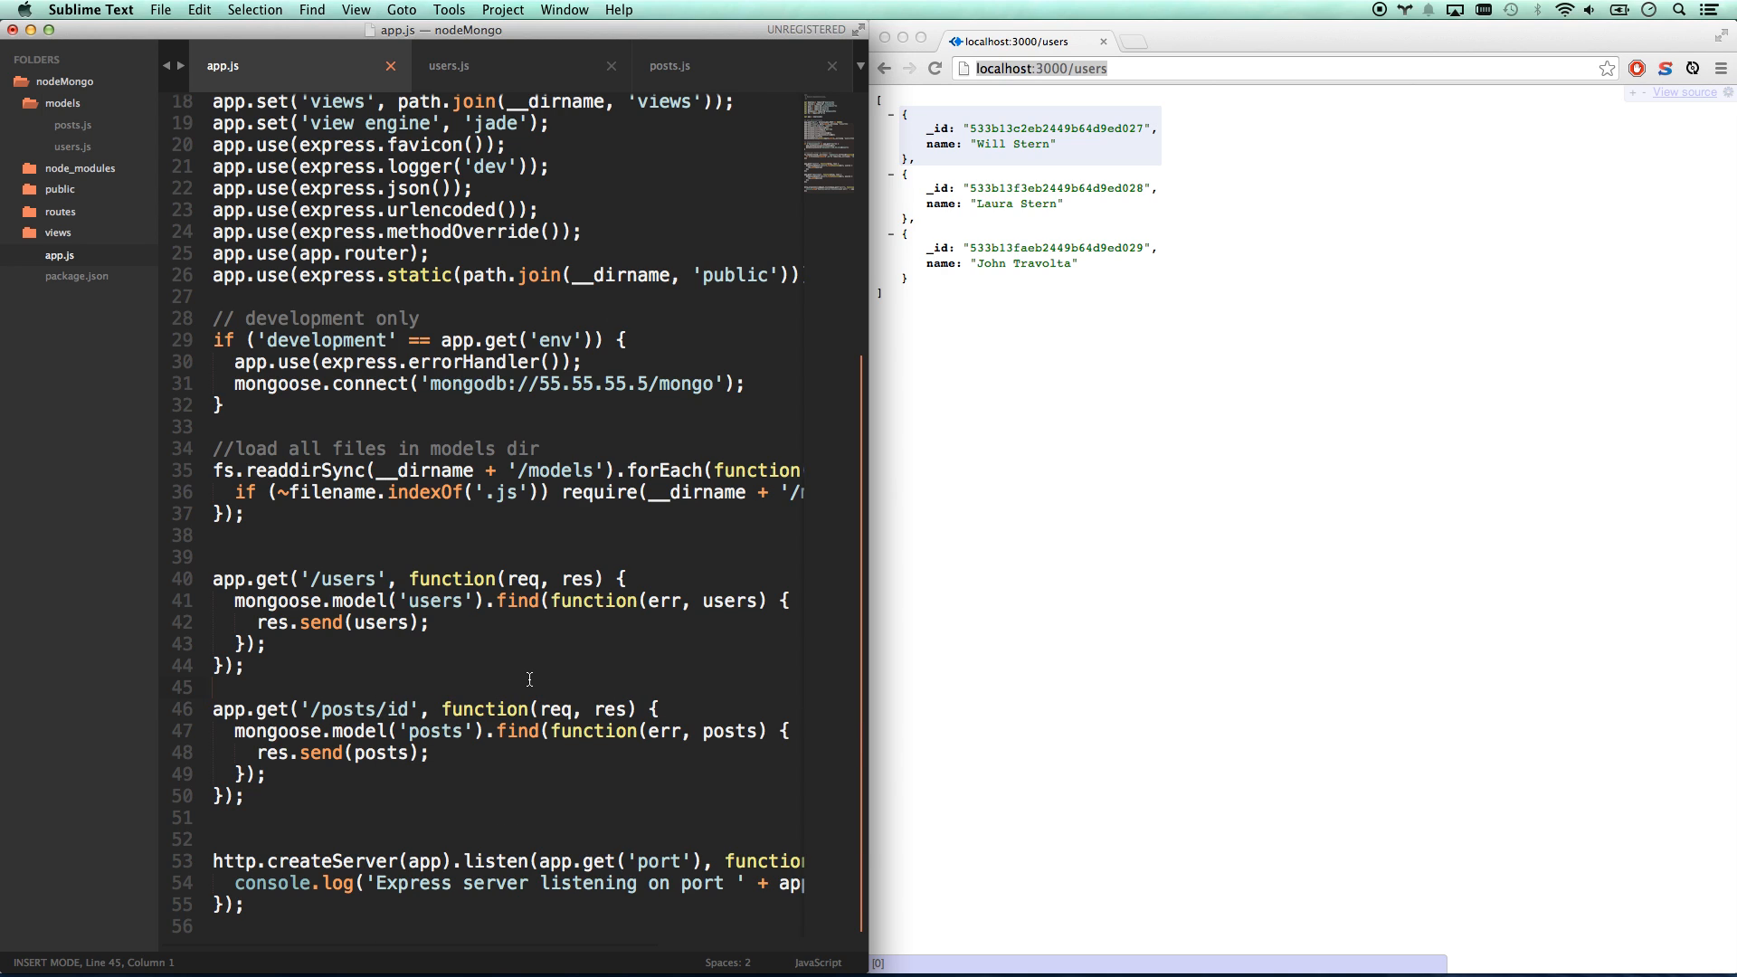
pyautogui.click(391, 710)
pyautogui.write(':')
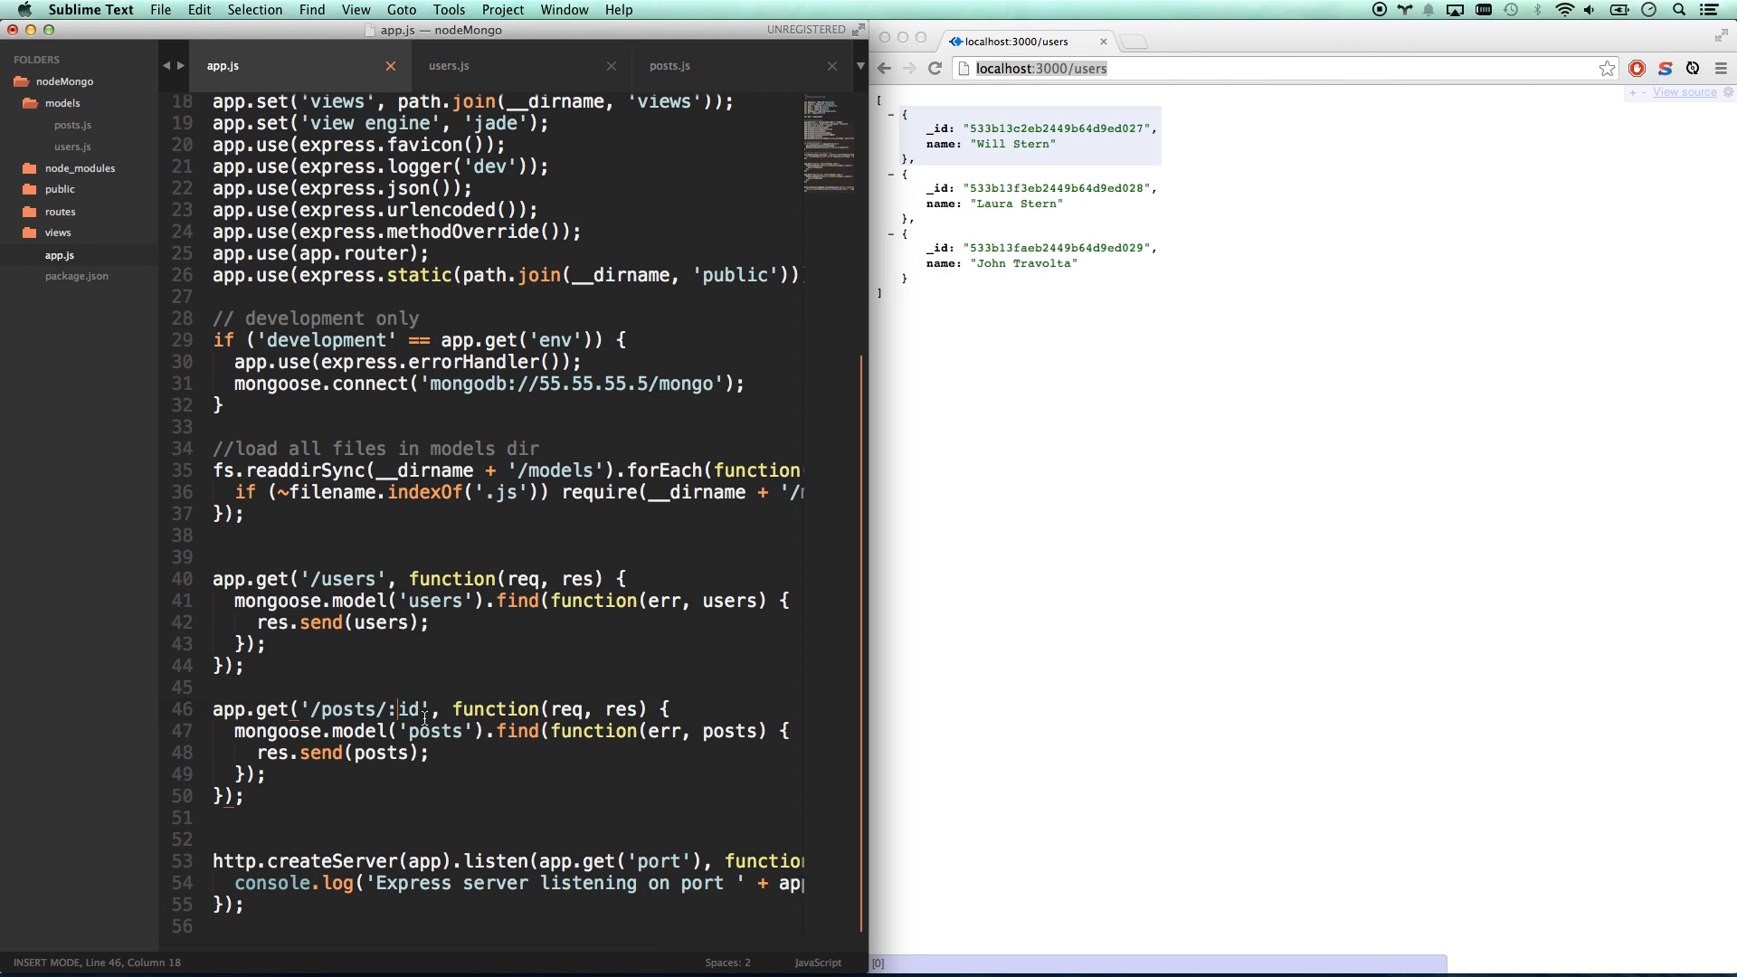
pyautogui.write('user')
pyautogui.press('Delete')
pyautogui.write('I')
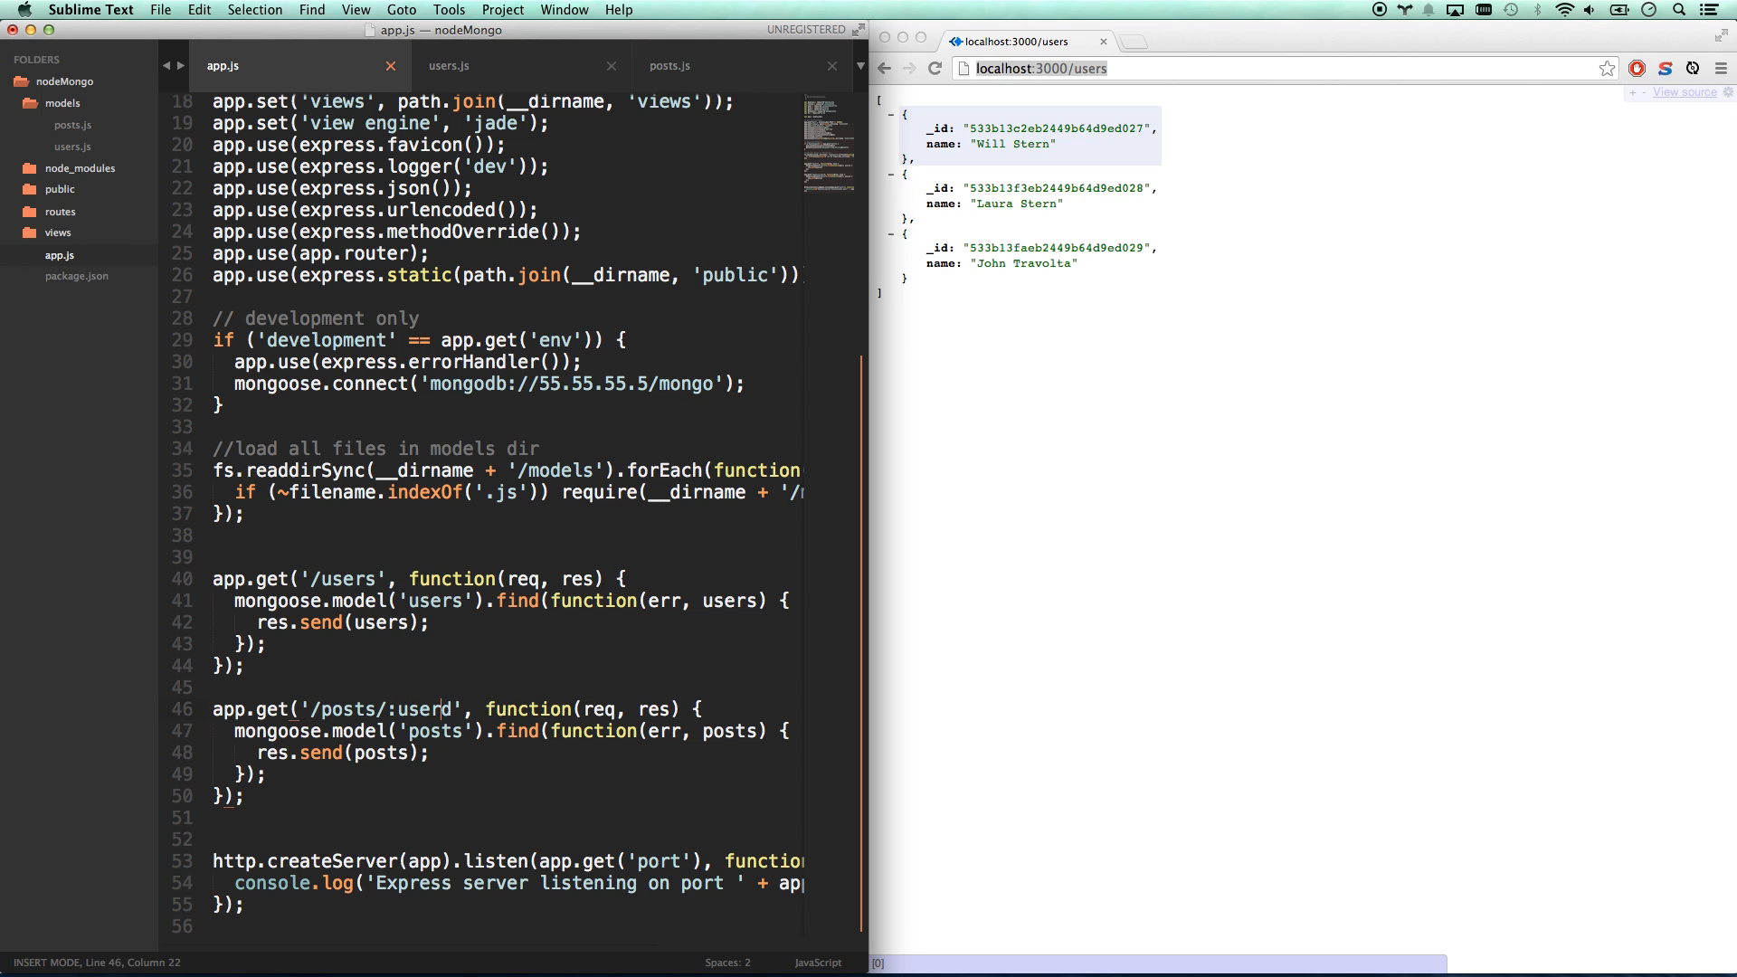
pyautogui.write('I')
pyautogui.click(550, 731)
pyautogui.write('{')
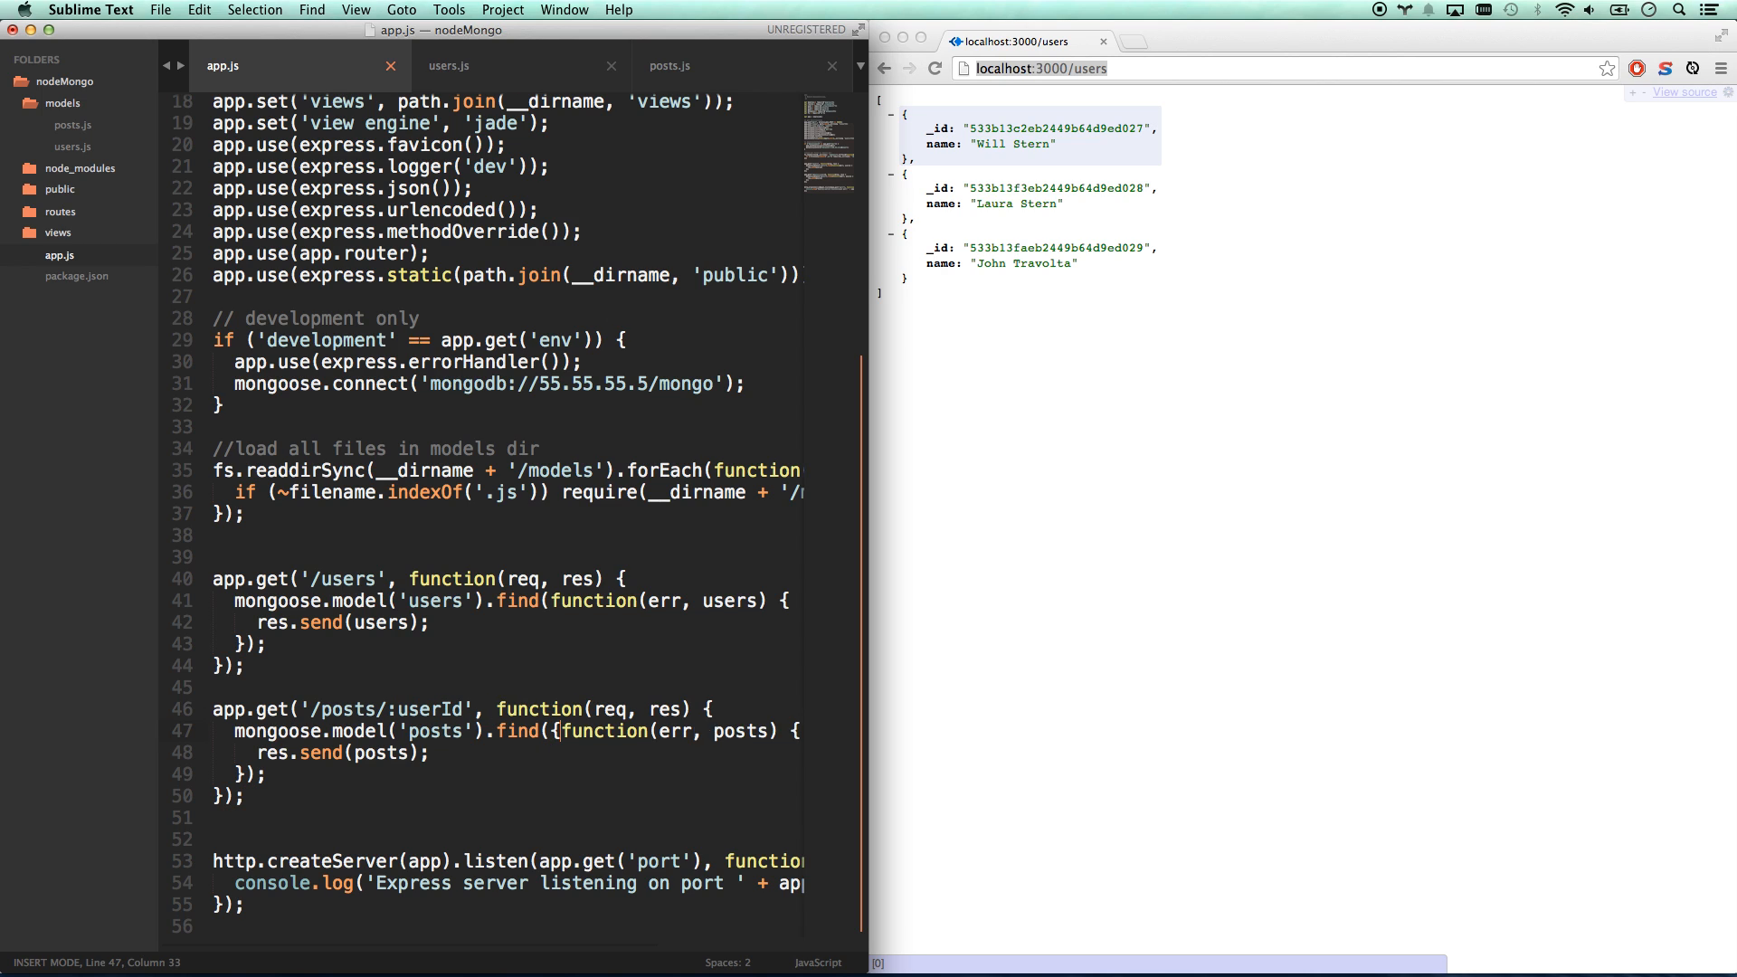
pyautogui.write('}, ')
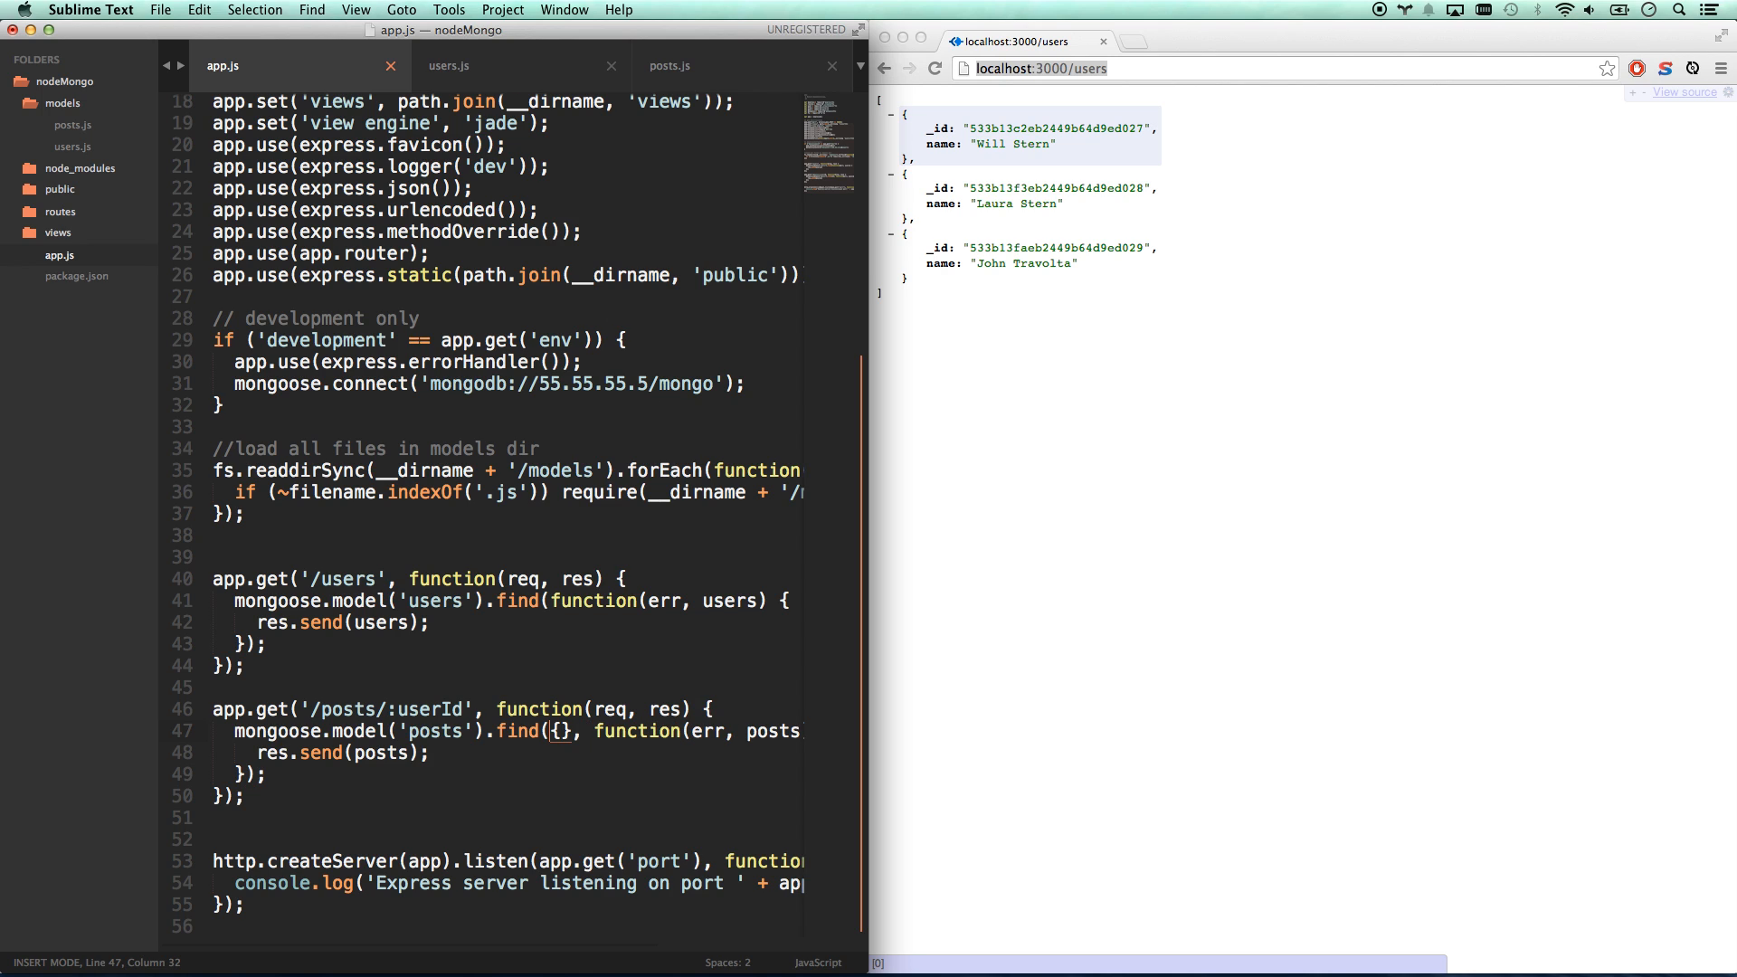
pyautogui.write('user: ')
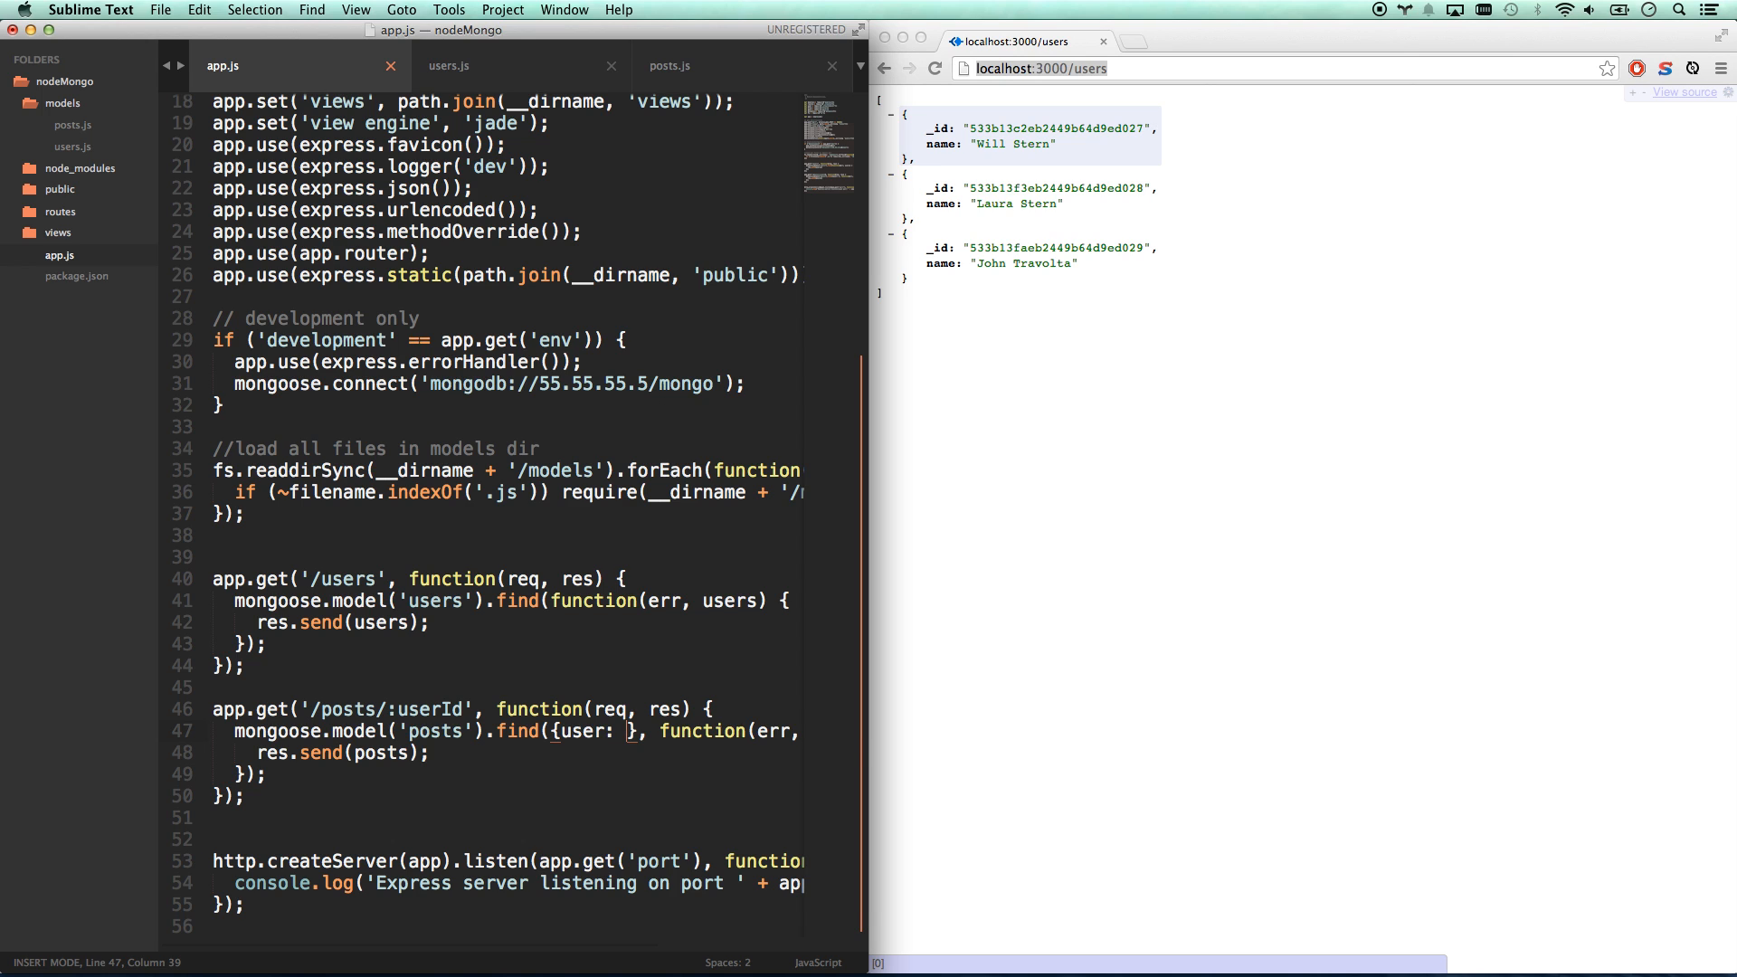
pyautogui.write('req.param')
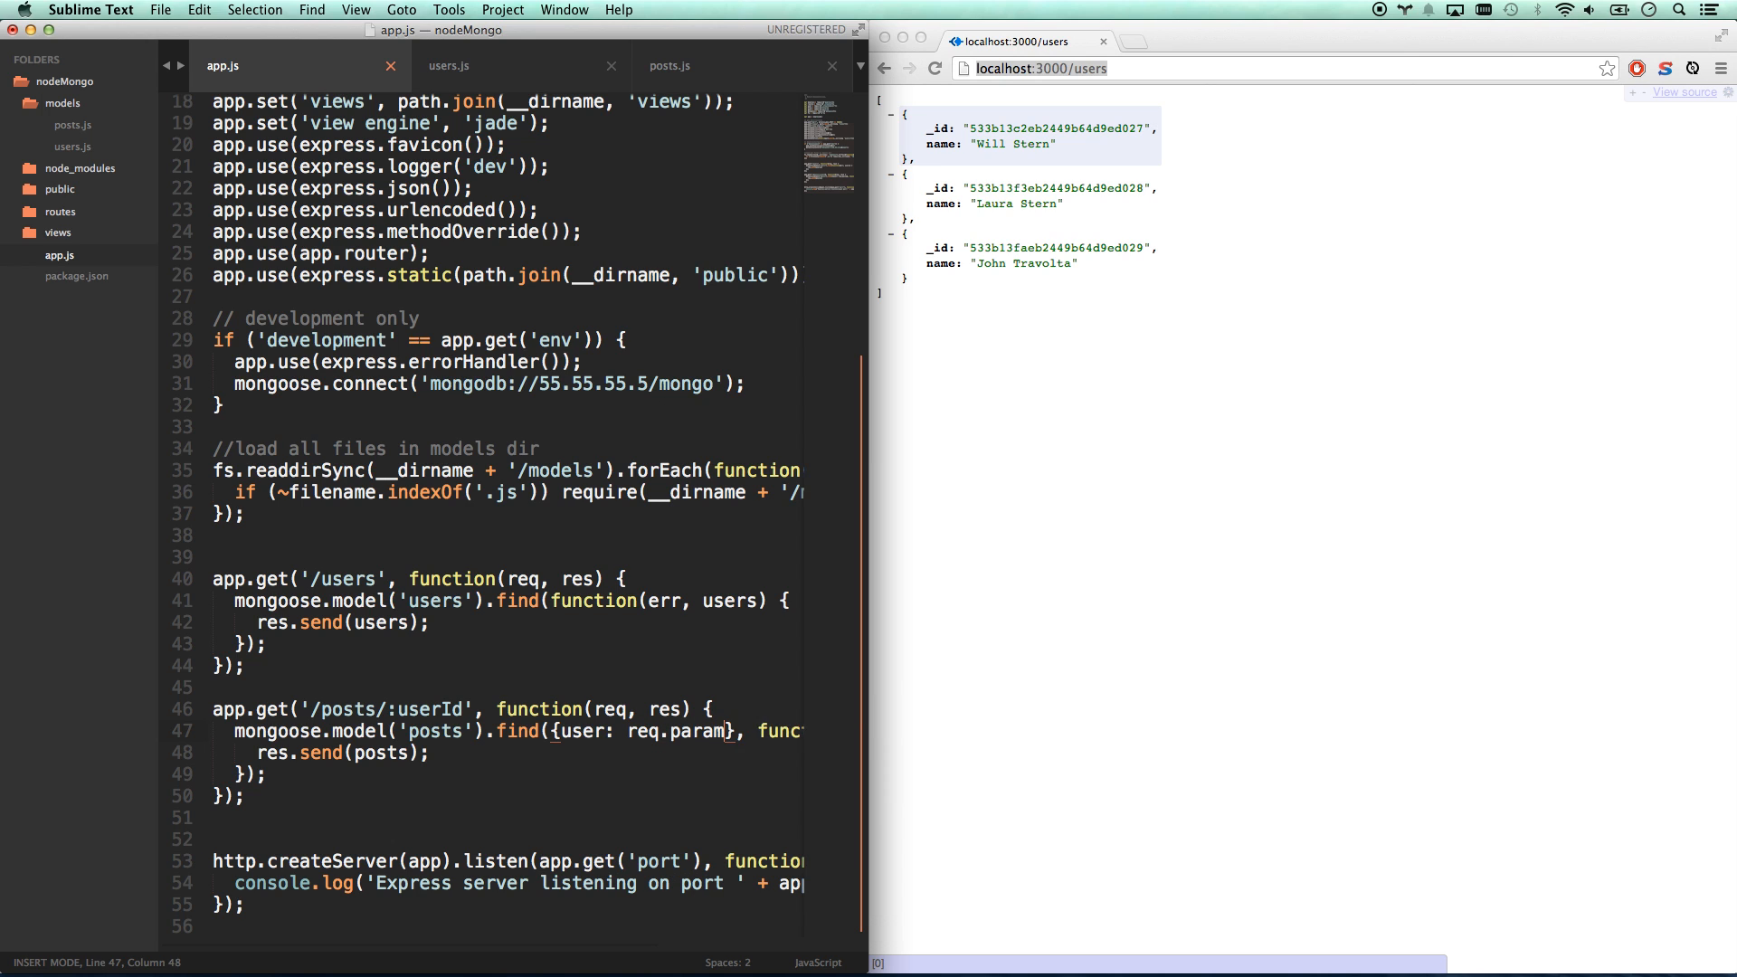
pyautogui.write('s.userId')
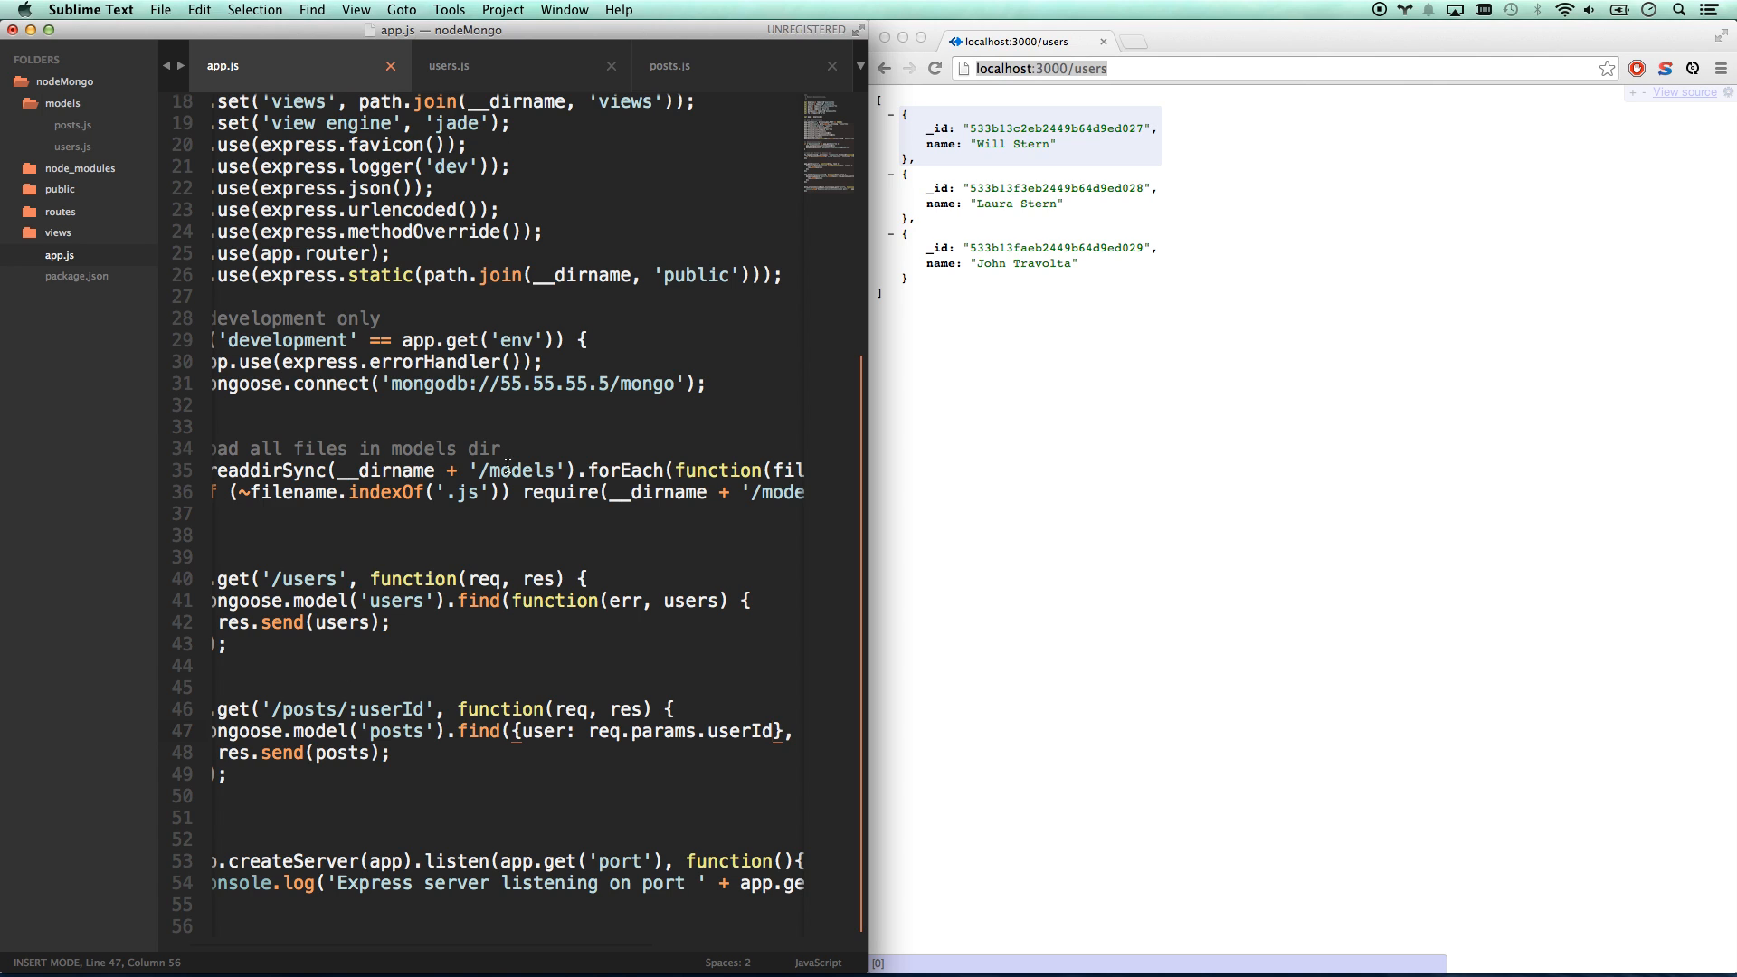
# - Save app.js and load /posts/ with the first user's id, returning 'My First Post!'
pyautogui.click(1026, 135)
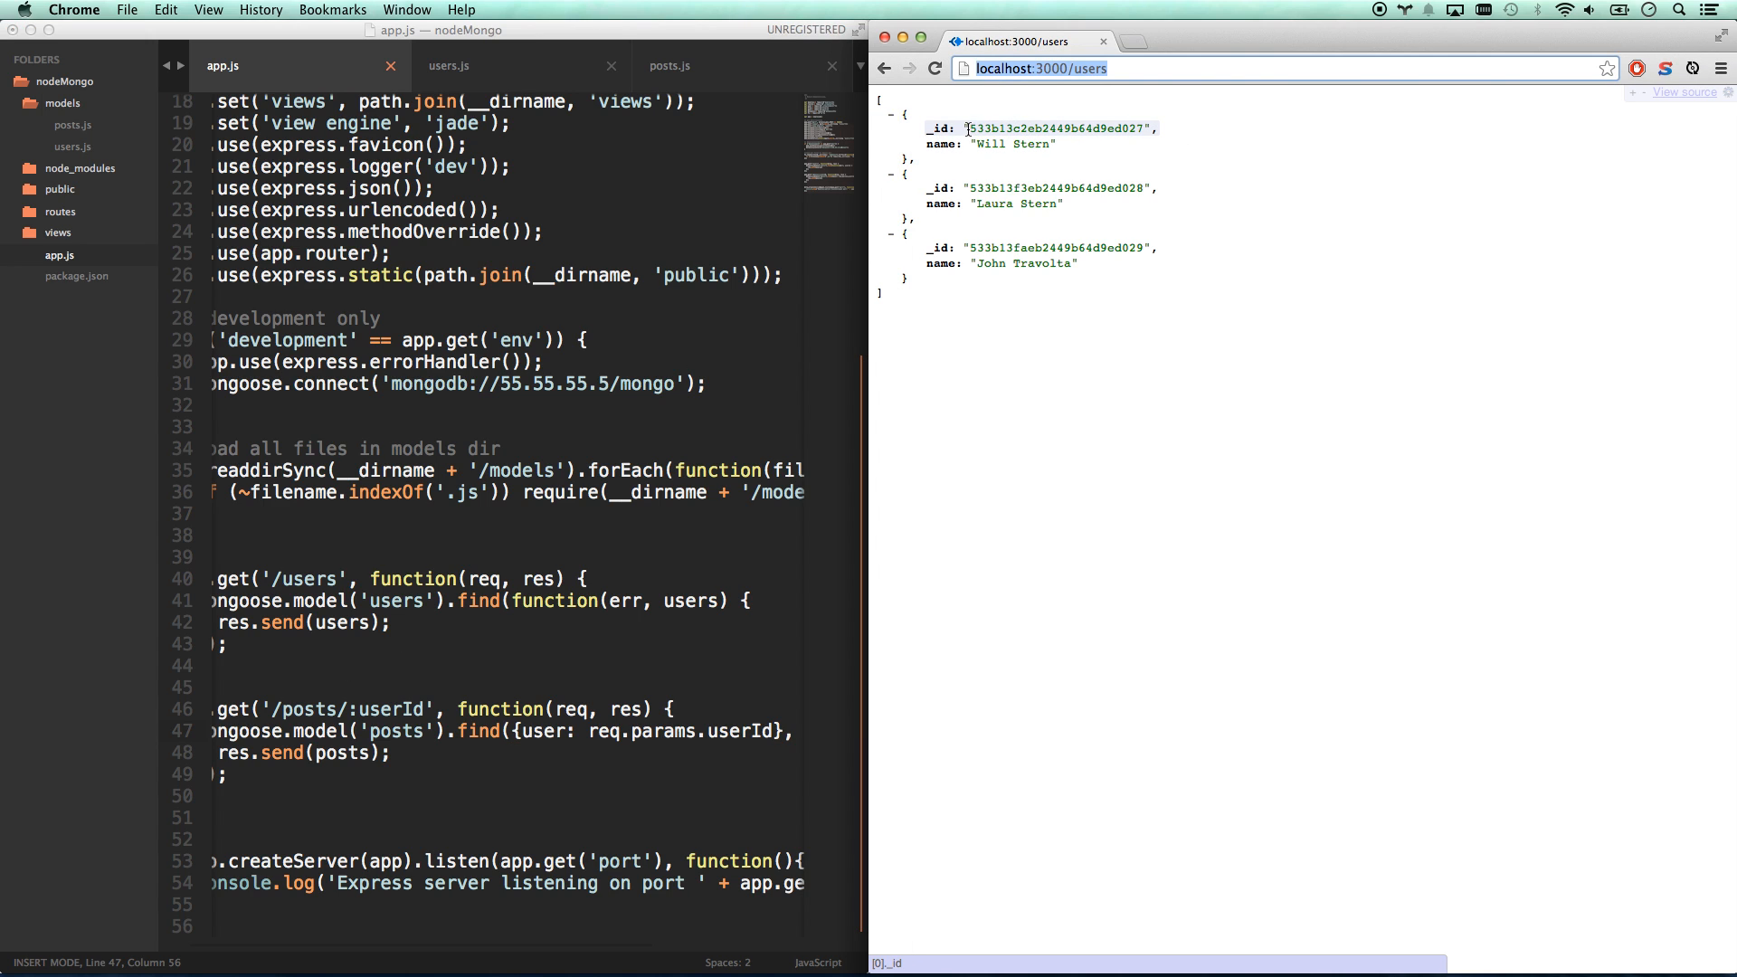
pyautogui.moveTo(966, 127)
pyautogui.mouseDown()
pyautogui.moveTo(1154, 125)
pyautogui.moveTo(969, 128)
pyautogui.mouseUp()
pyautogui.press('super+c')
pyautogui.click(1139, 127)
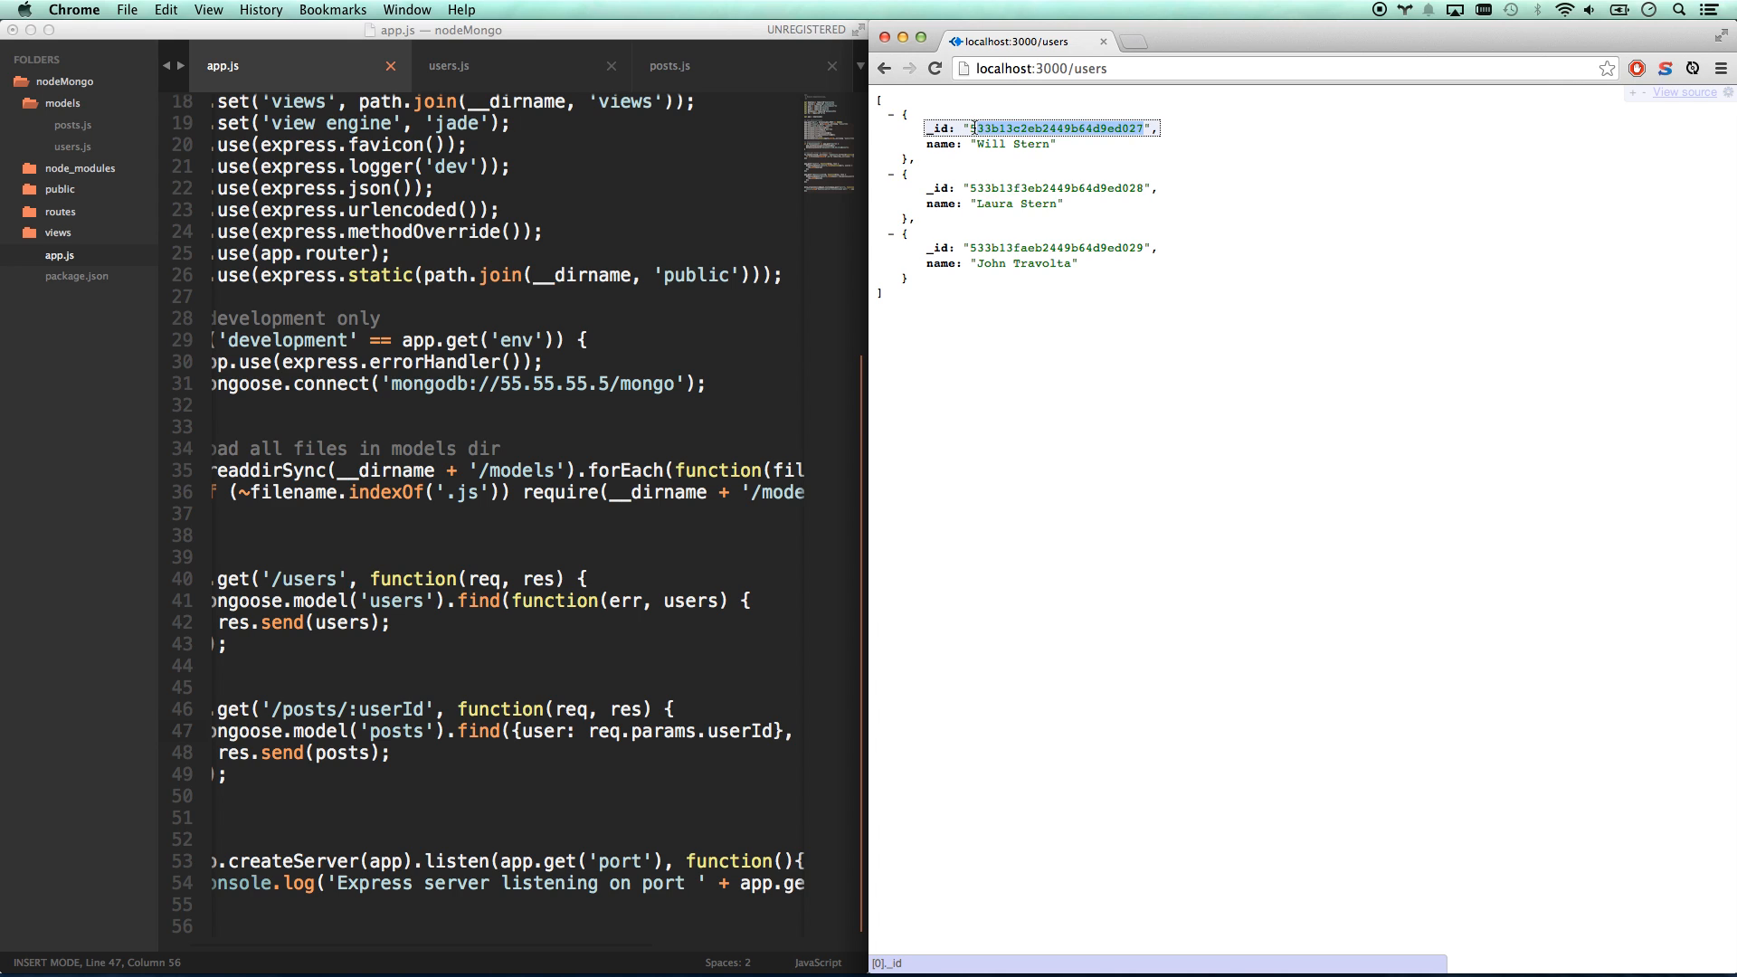
pyautogui.press('super+Tab')
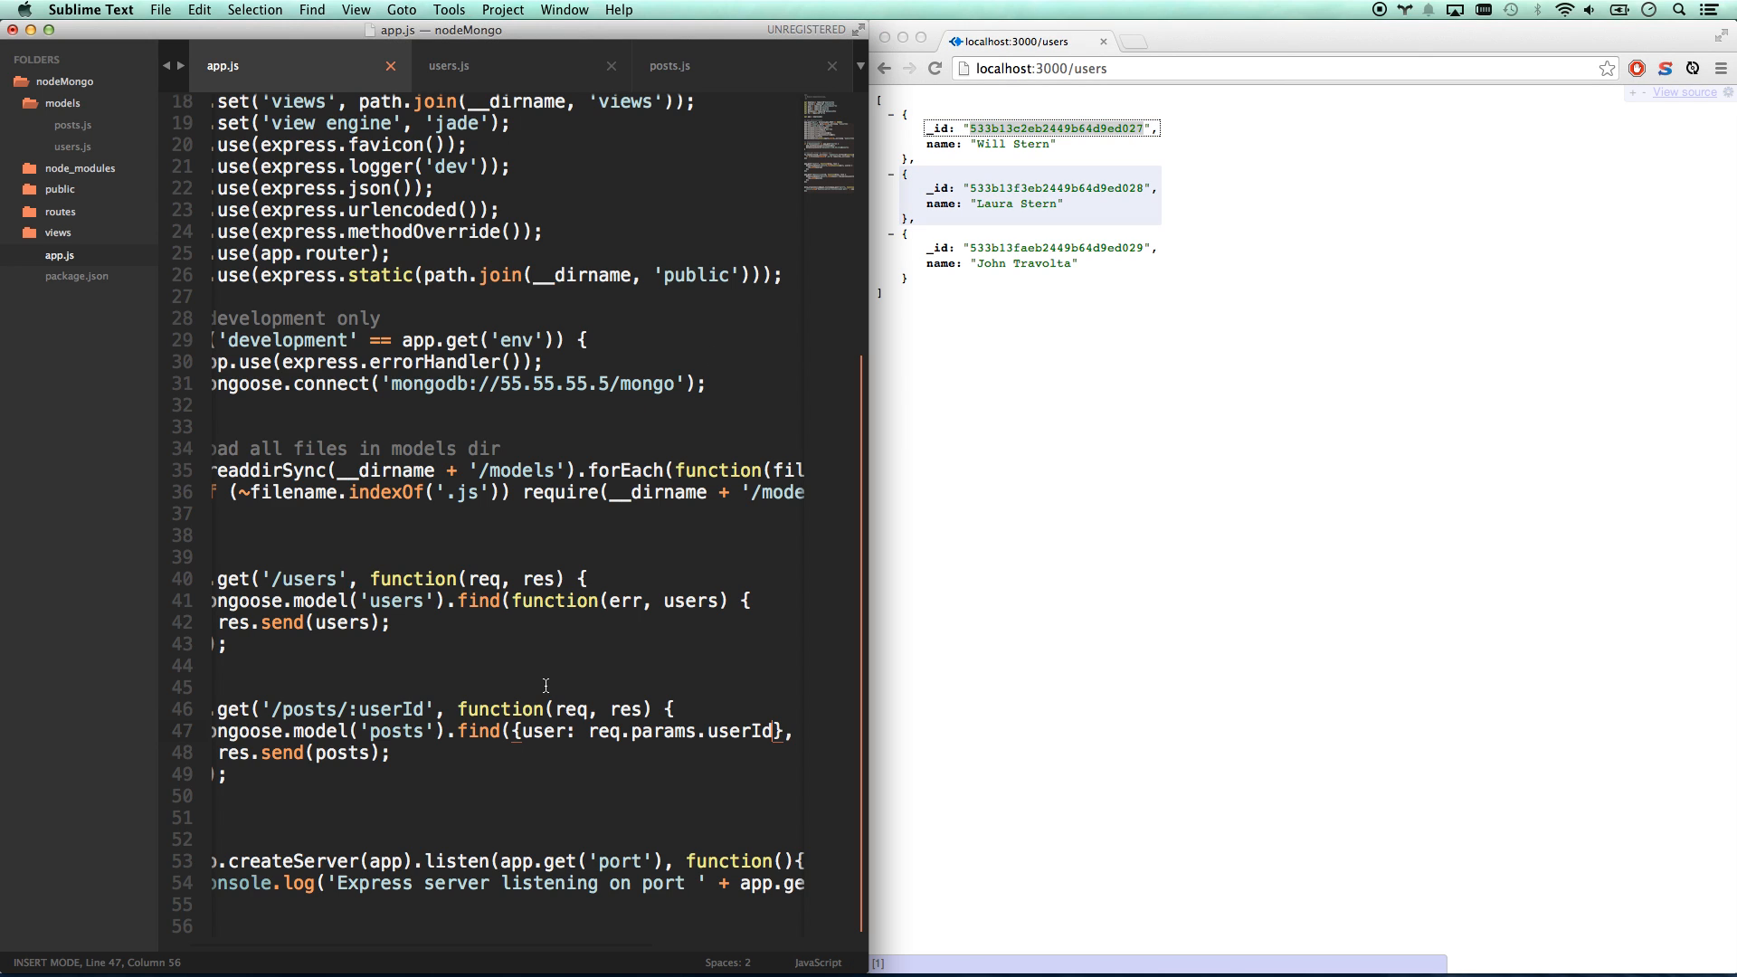
pyautogui.press('super+s')
pyautogui.press('super+Tab')
pyautogui.moveTo(1122, 69); pyautogui.dragTo(1078, 68)
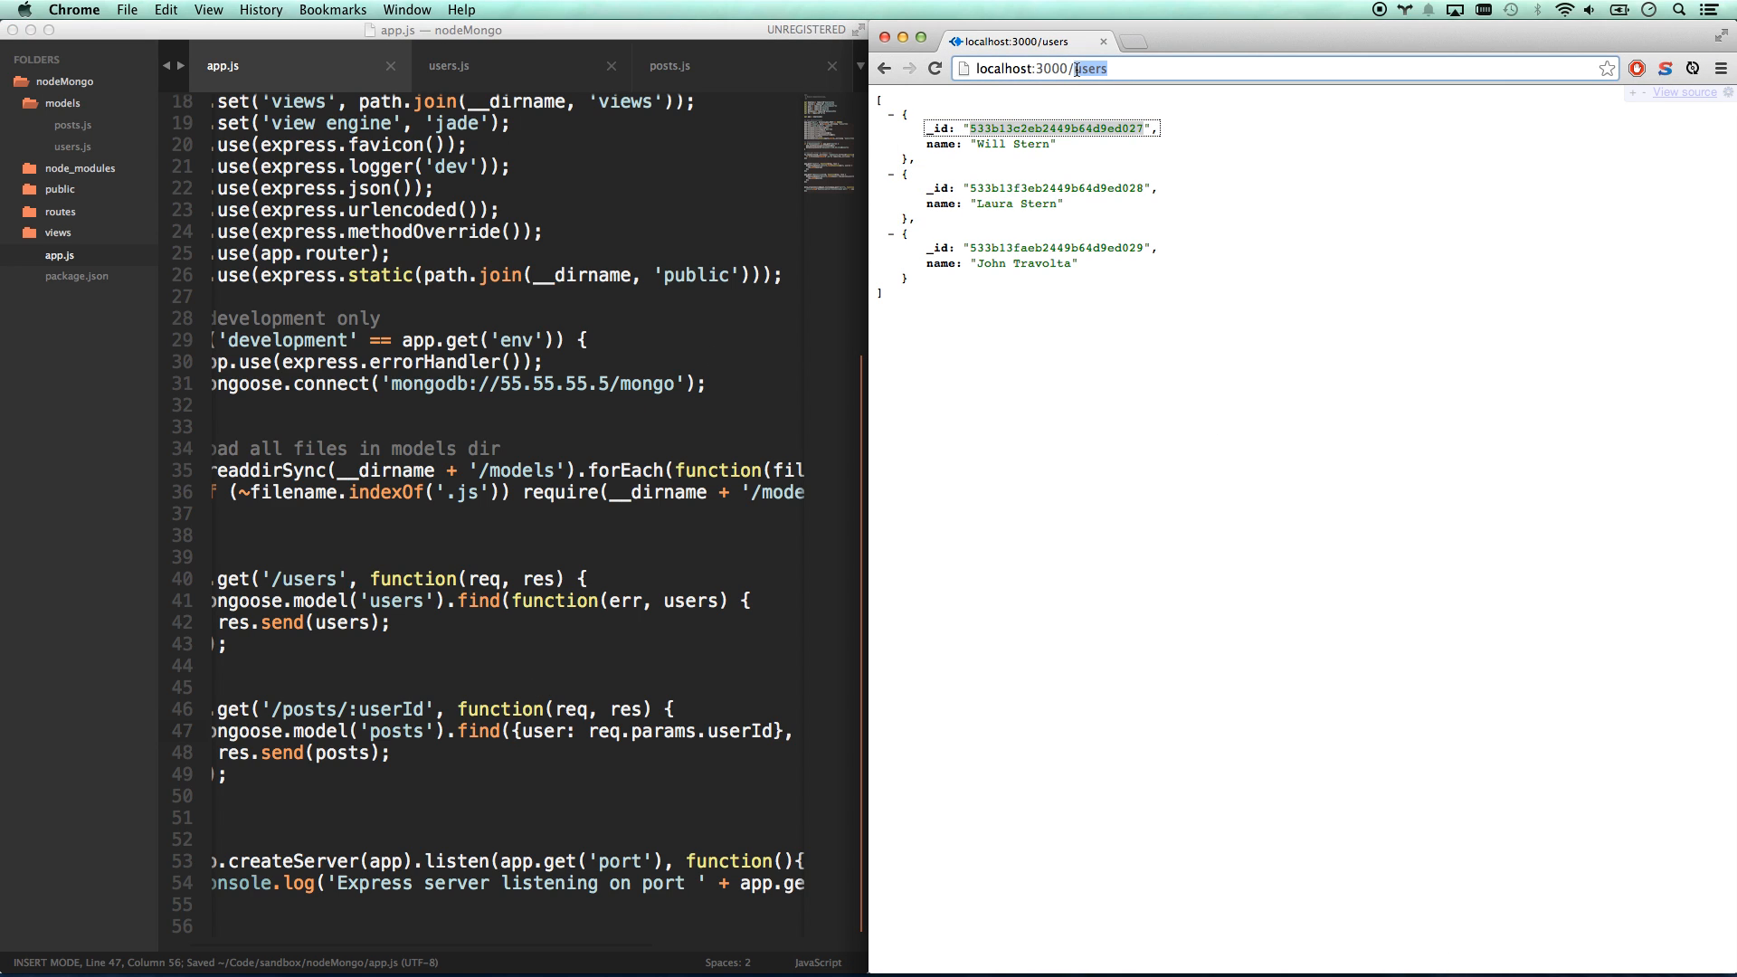
pyautogui.write('posts/')
pyautogui.press('super+v')
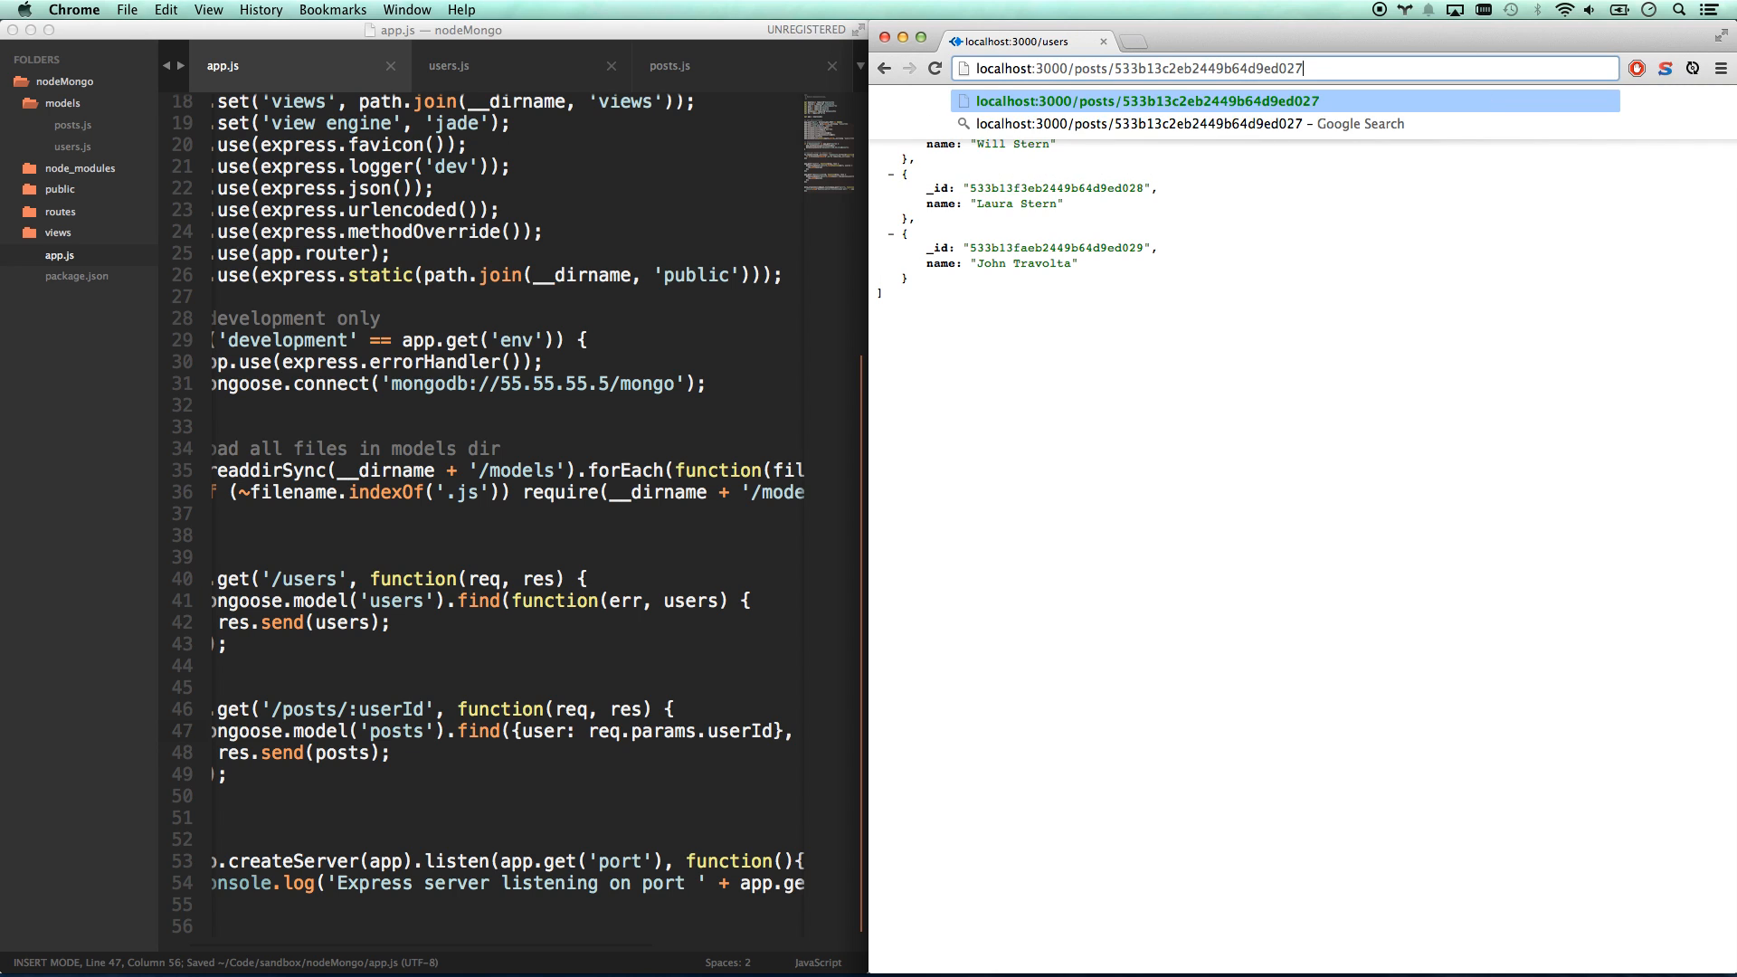
pyautogui.press('Return')
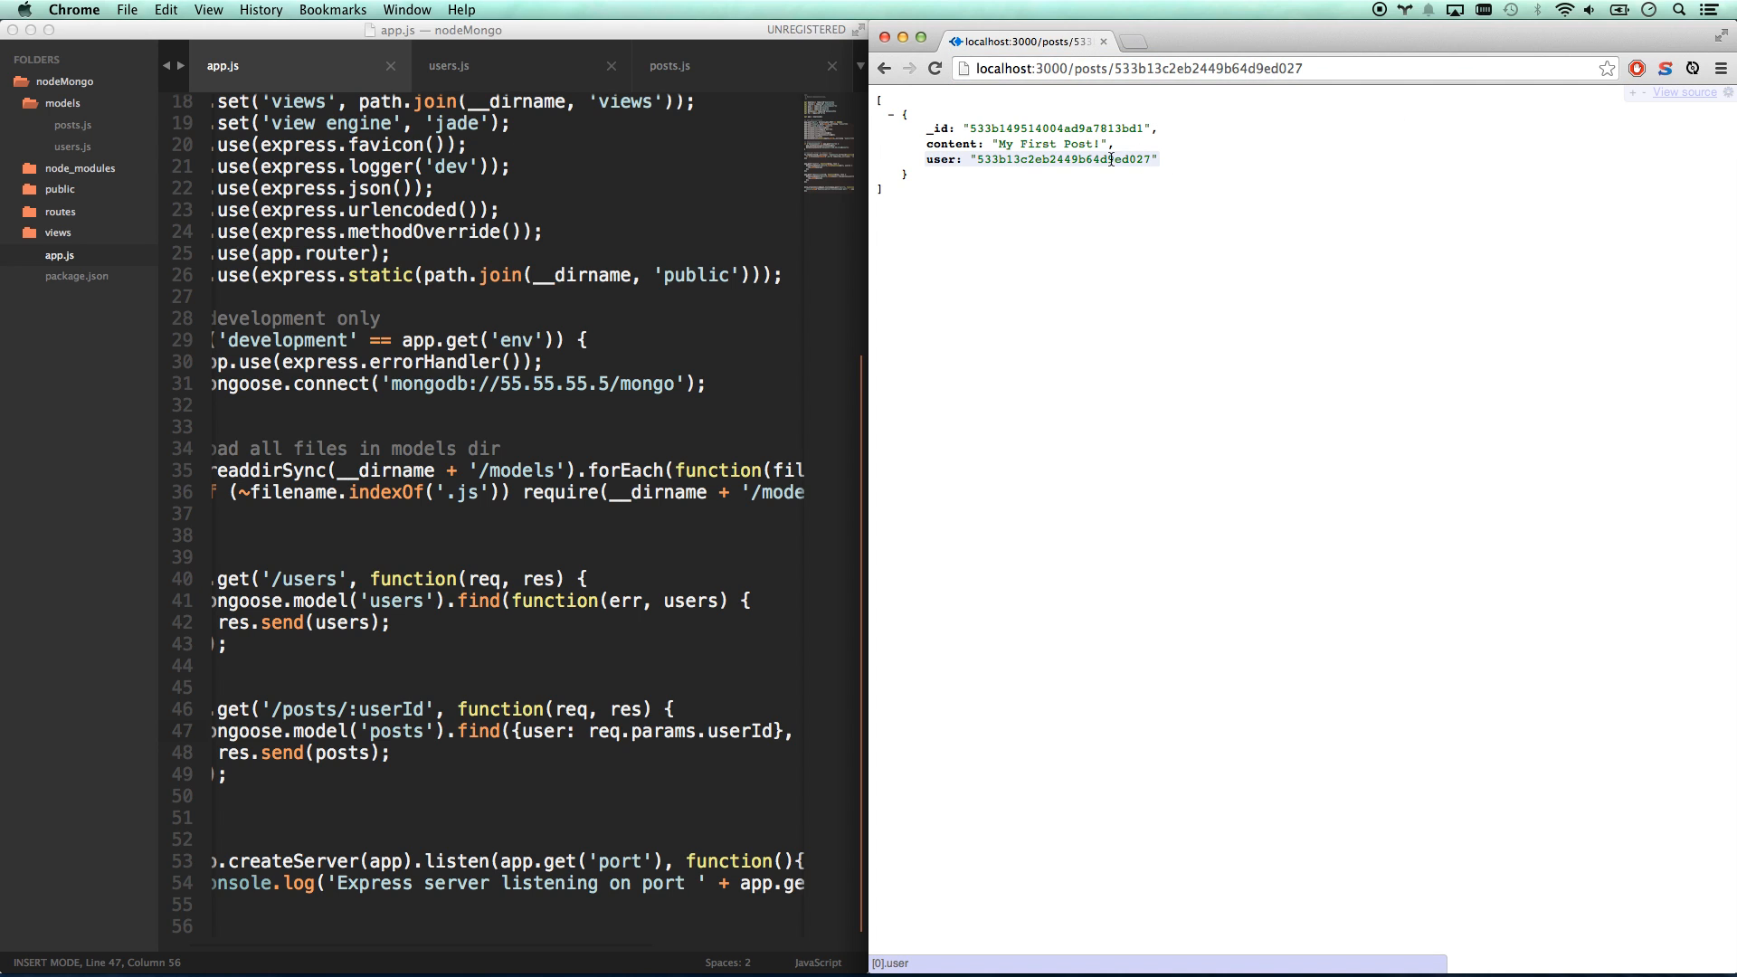
# - Load /posts/ with the second user's _id to get 'All about me', then go back to the first user's post
pyautogui.click(883, 68)
pyautogui.moveTo(970, 187); pyautogui.dragTo(1141, 188)
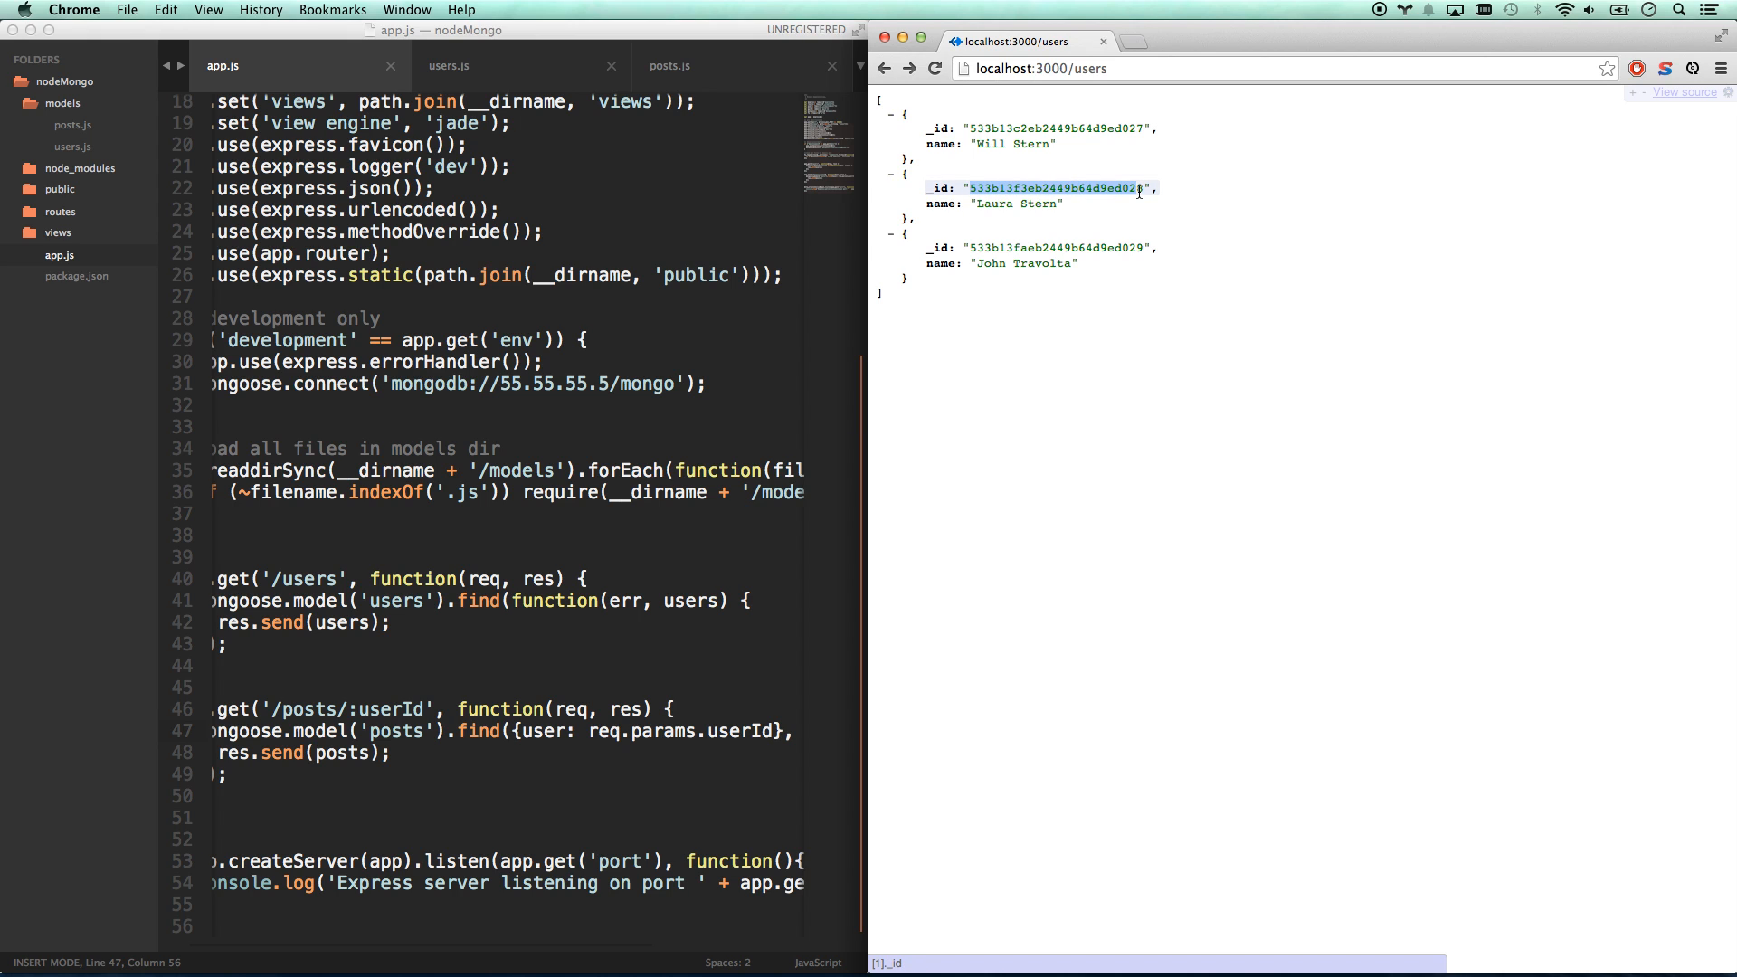
pyautogui.press('super+c')
pyautogui.click(908, 68)
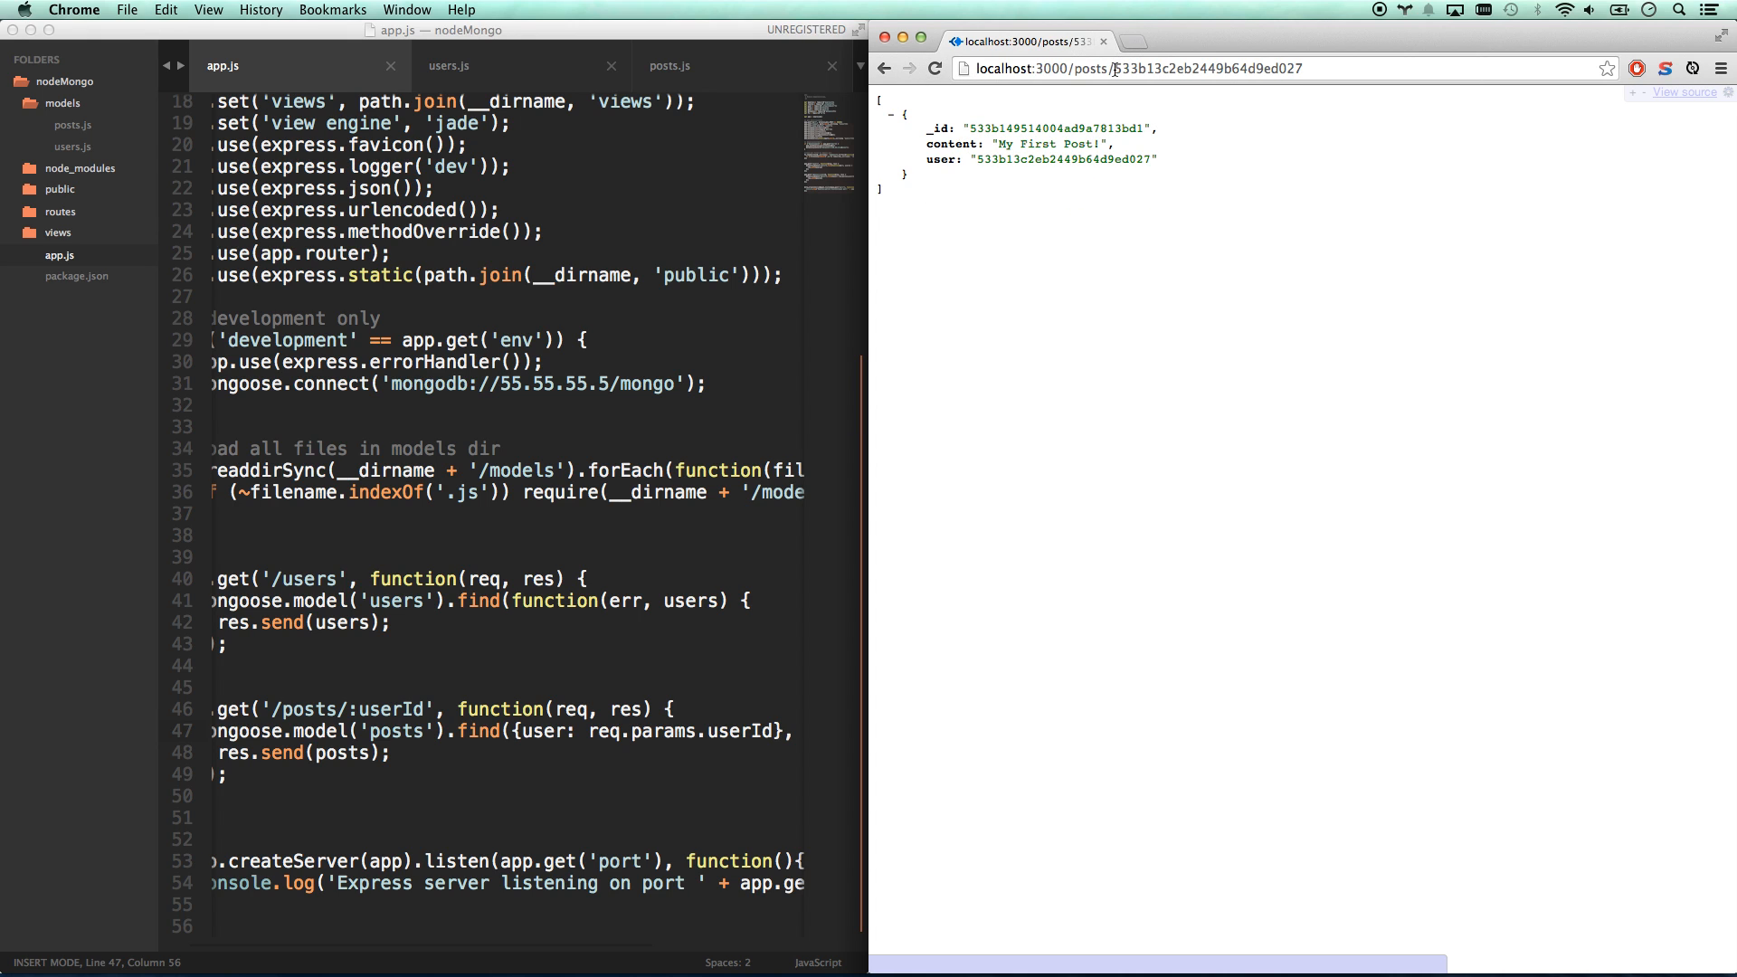
pyautogui.doubleClick(1355, 69)
pyautogui.press('super+v')
pyautogui.press('Return')
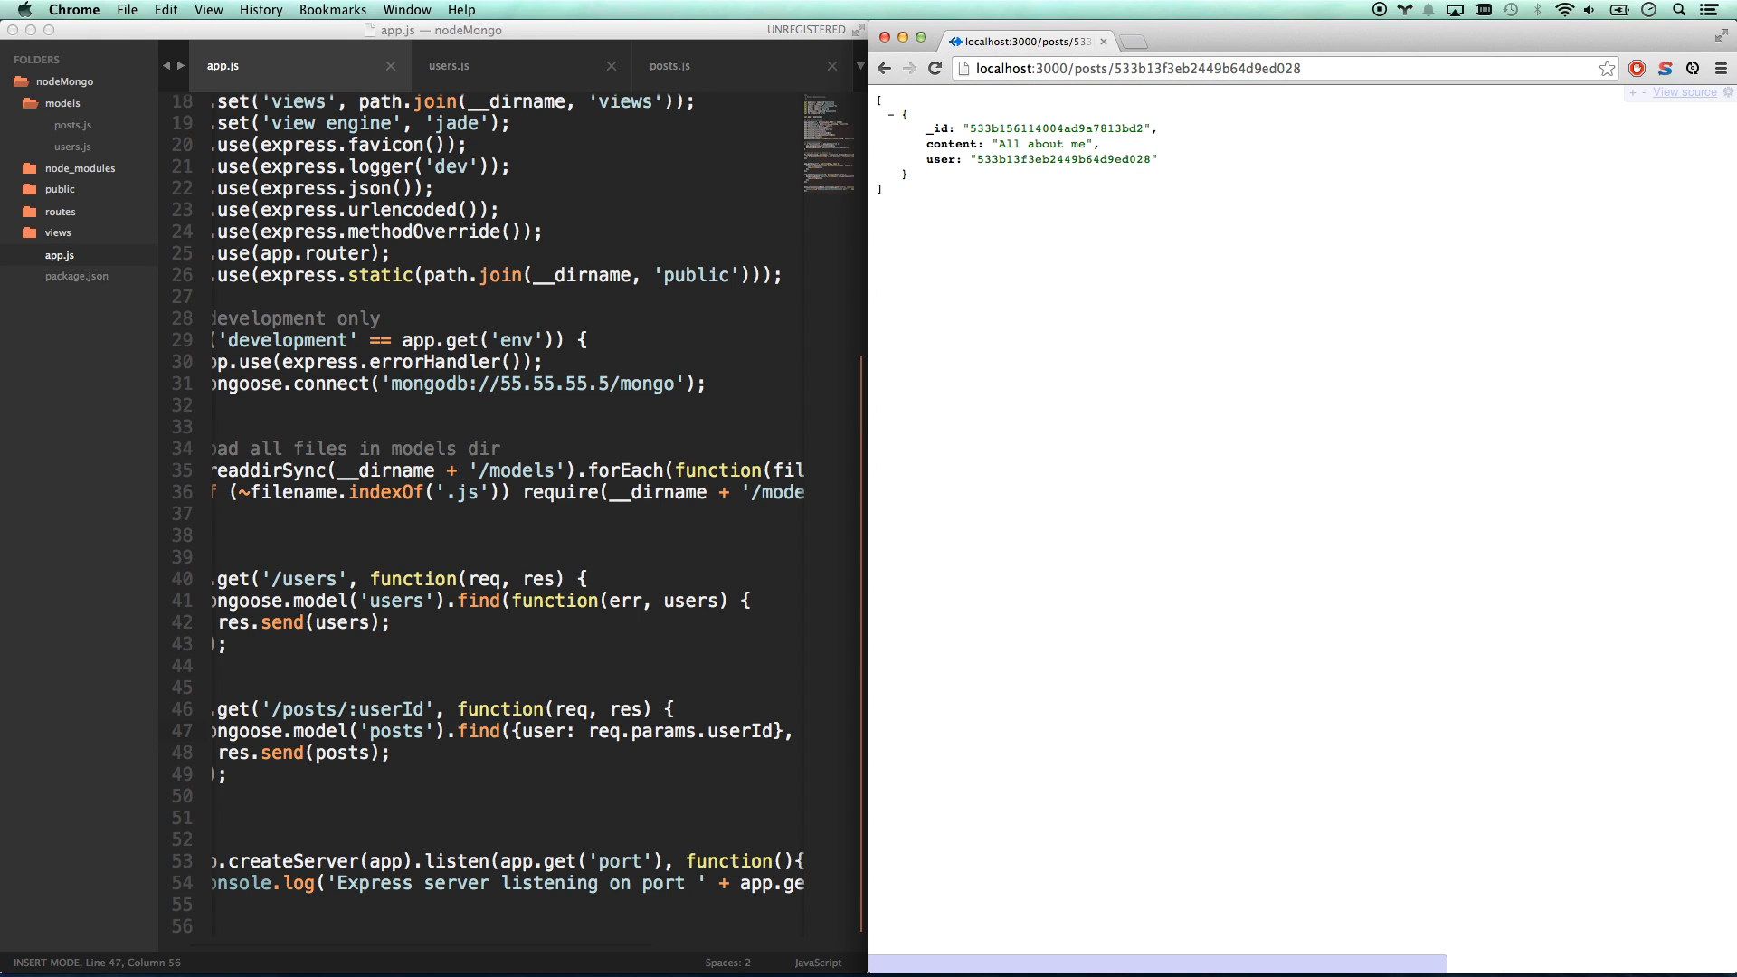
pyautogui.click(884, 68)
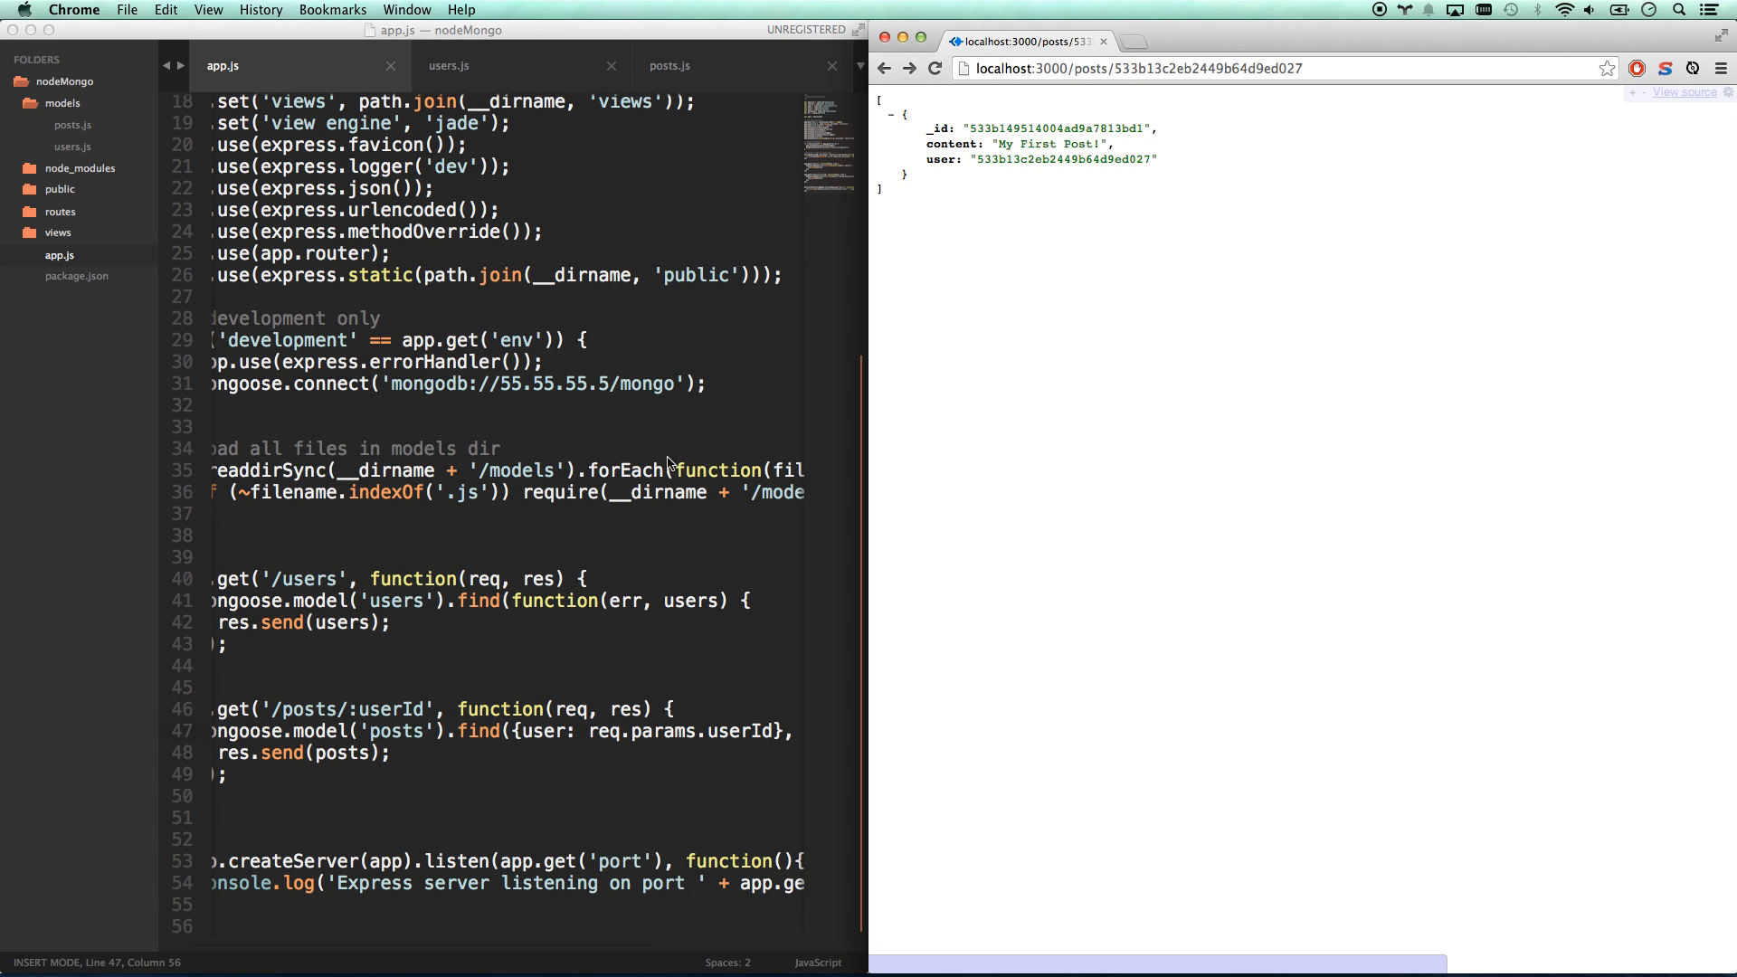
pyautogui.click(386, 737)
# - Inspect the raw user id in the post JSON that needs populating, then return to app.js
pyautogui.press('Down')
pyautogui.press('Down')
pyautogui.press('Down')
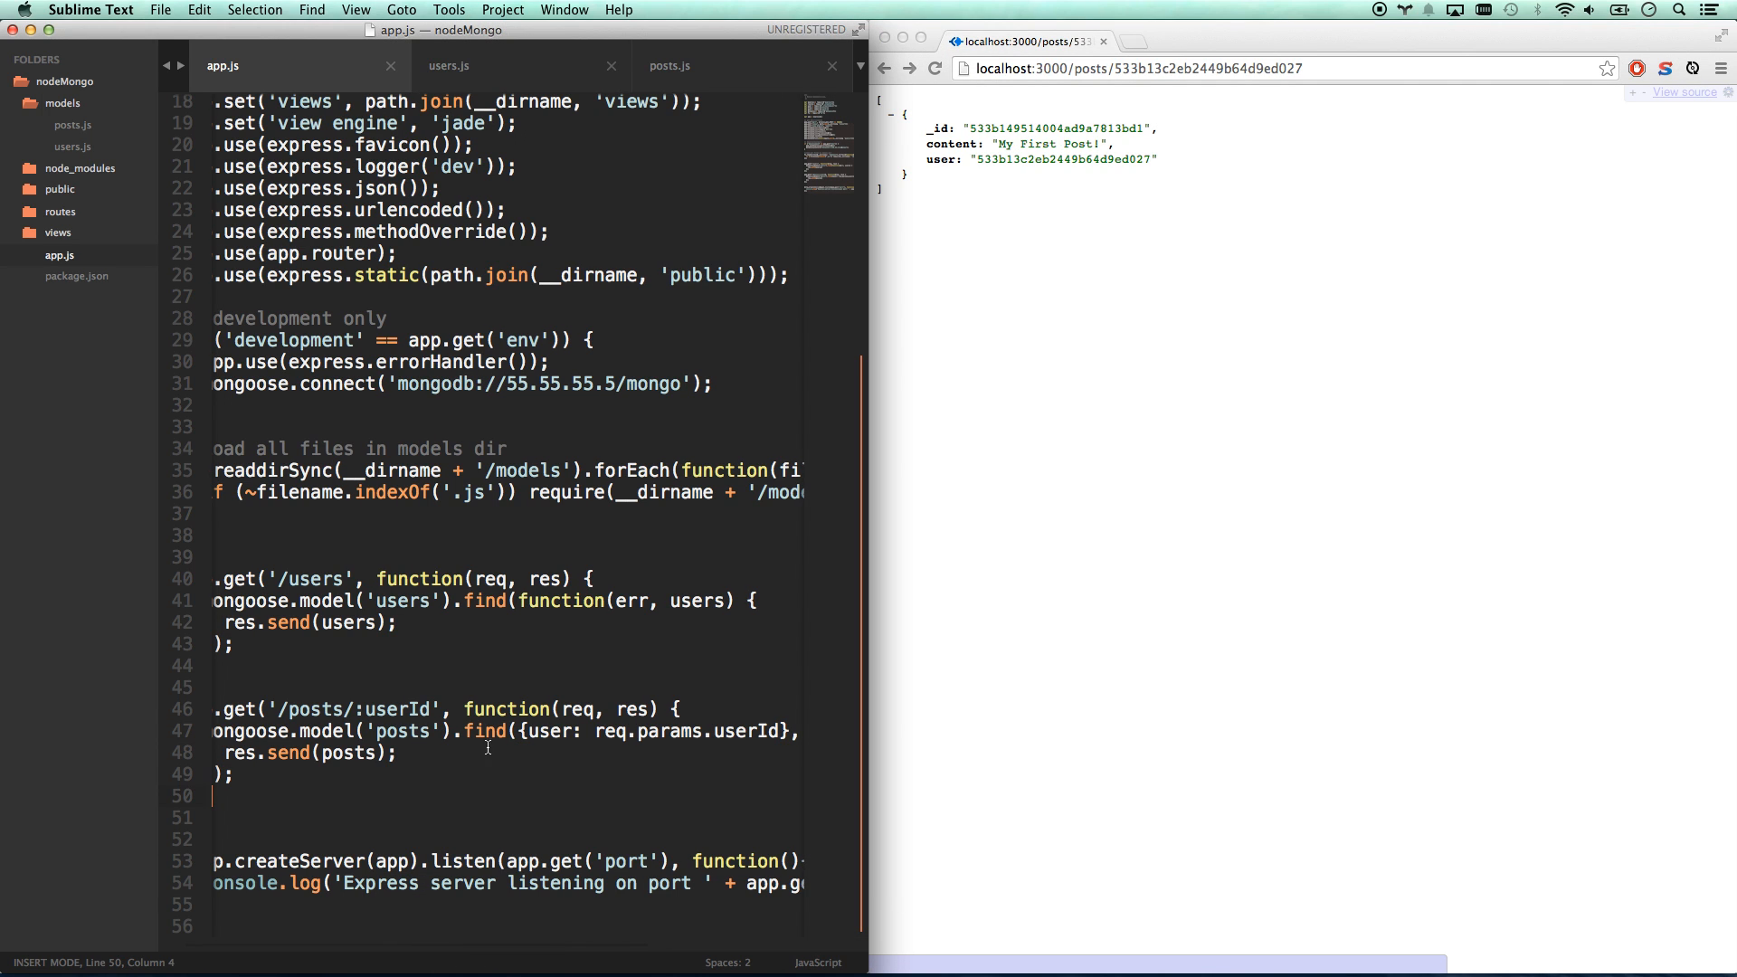
pyautogui.click(1090, 253)
pyautogui.tripleClick(937, 158)
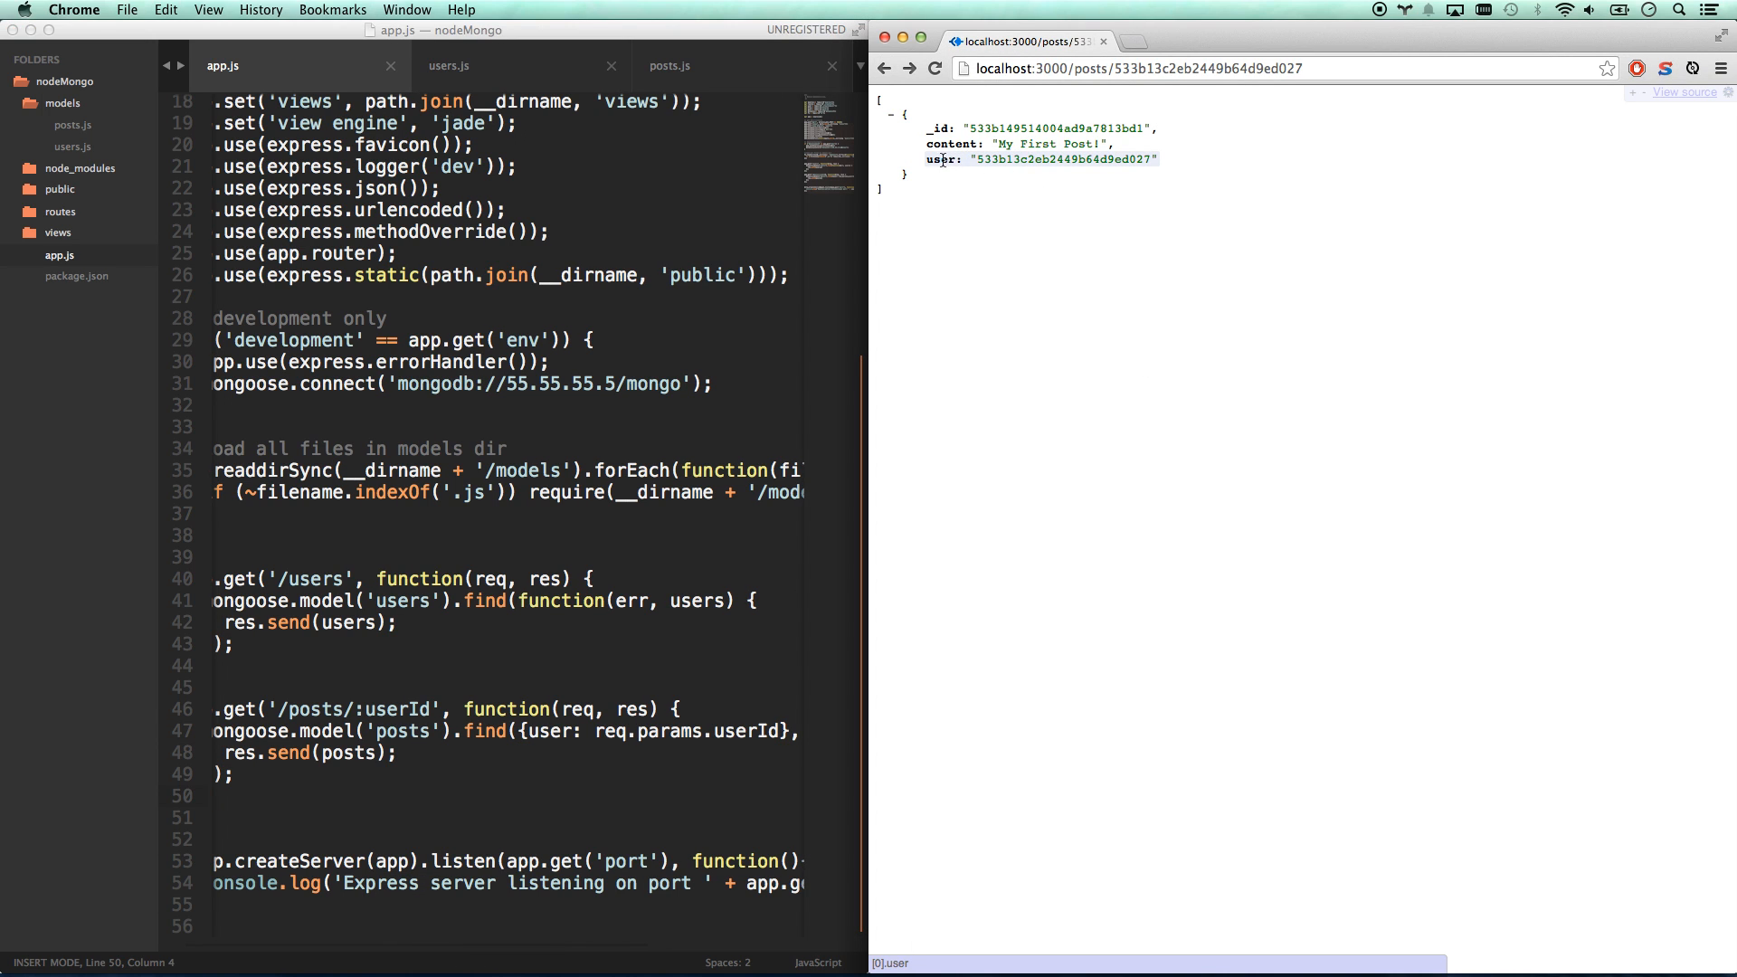
pyautogui.moveTo(927, 159); pyautogui.dragTo(1155, 160)
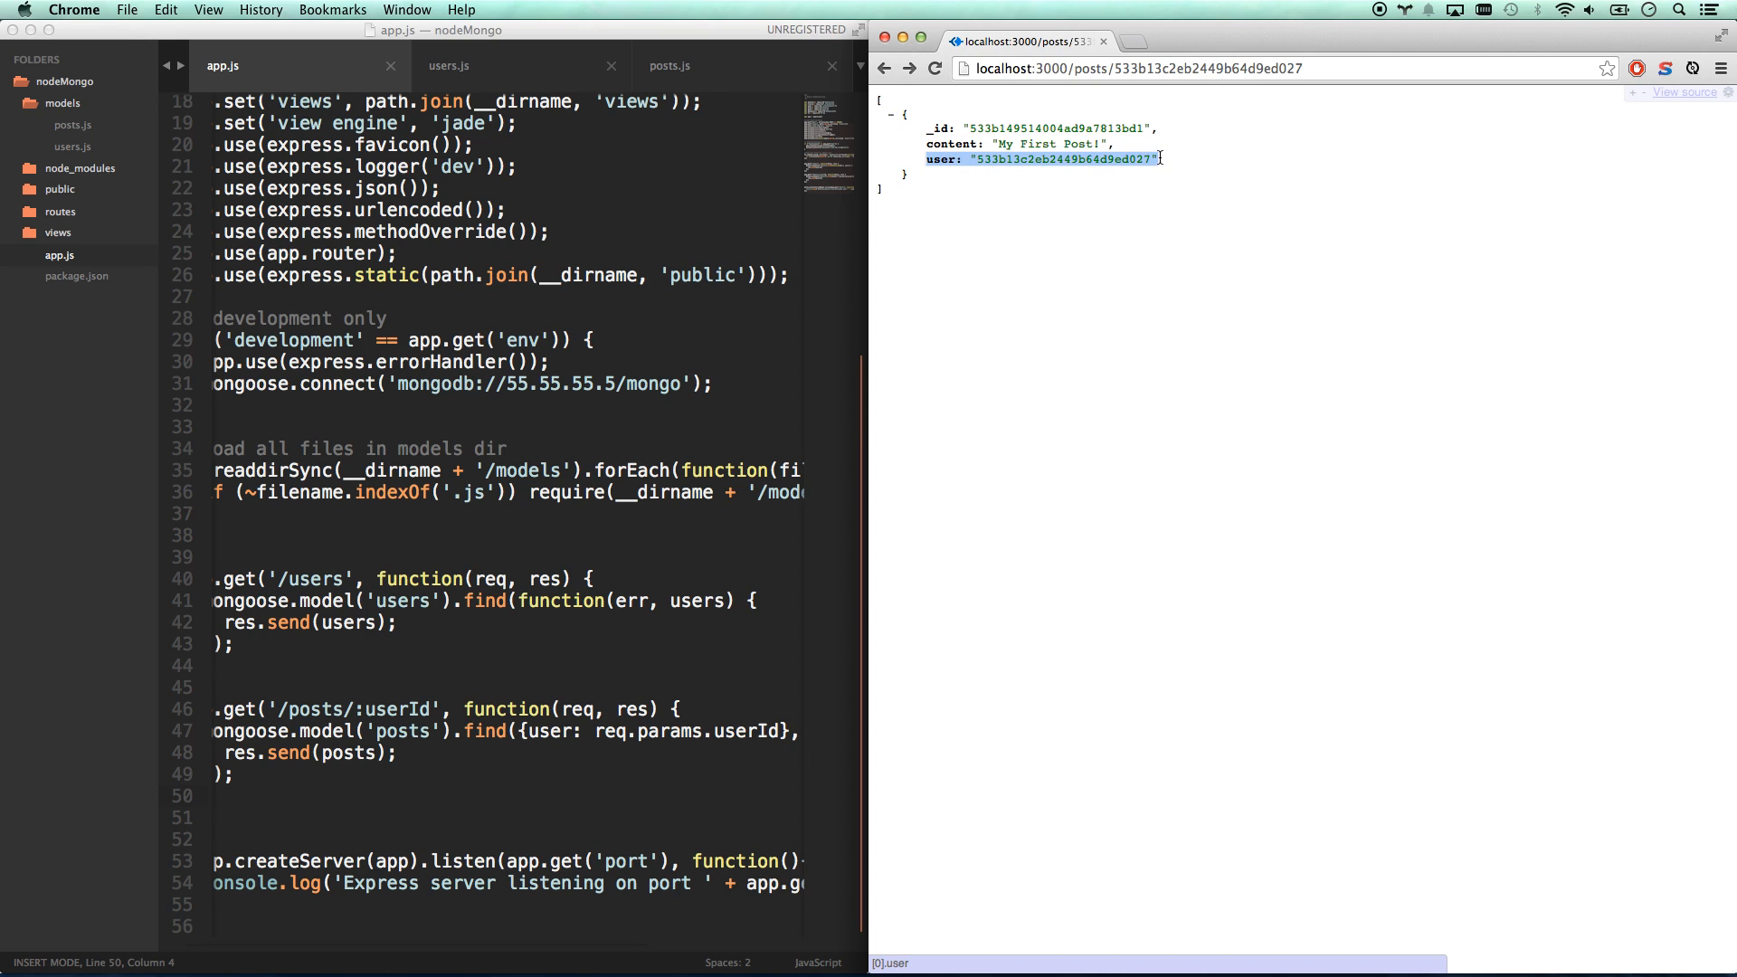
pyautogui.click(982, 165)
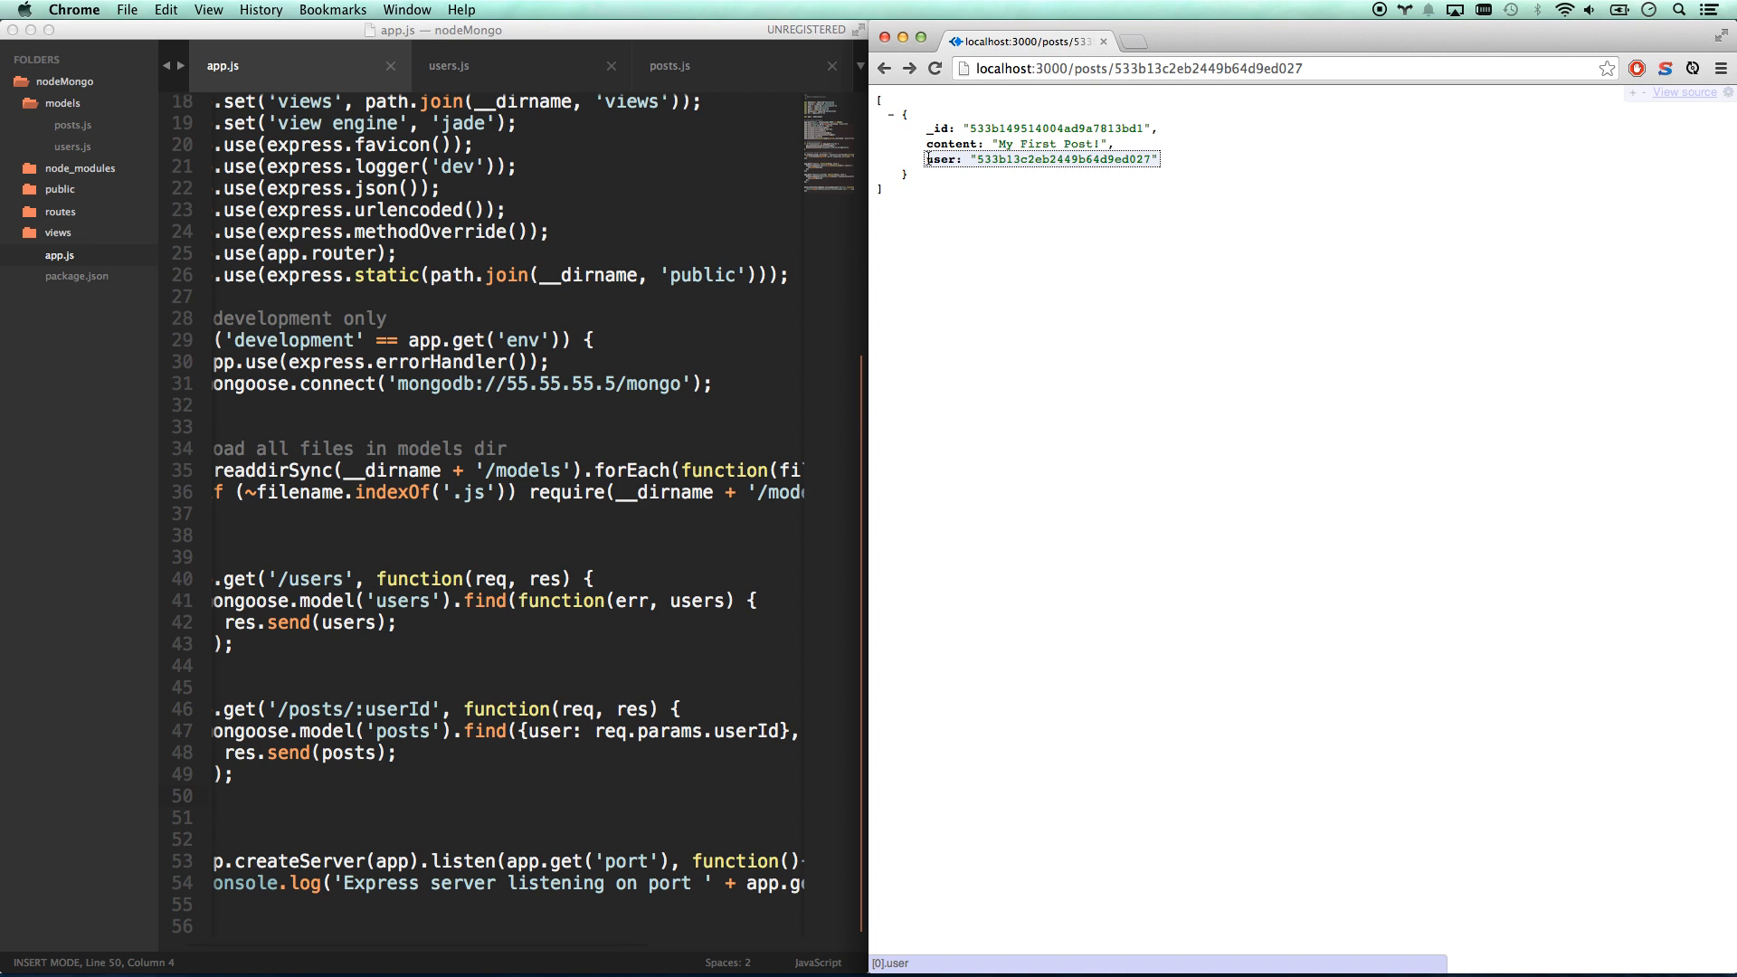
pyautogui.press('super+Tab')
pyautogui.press('Down')
pyautogui.press('Down')
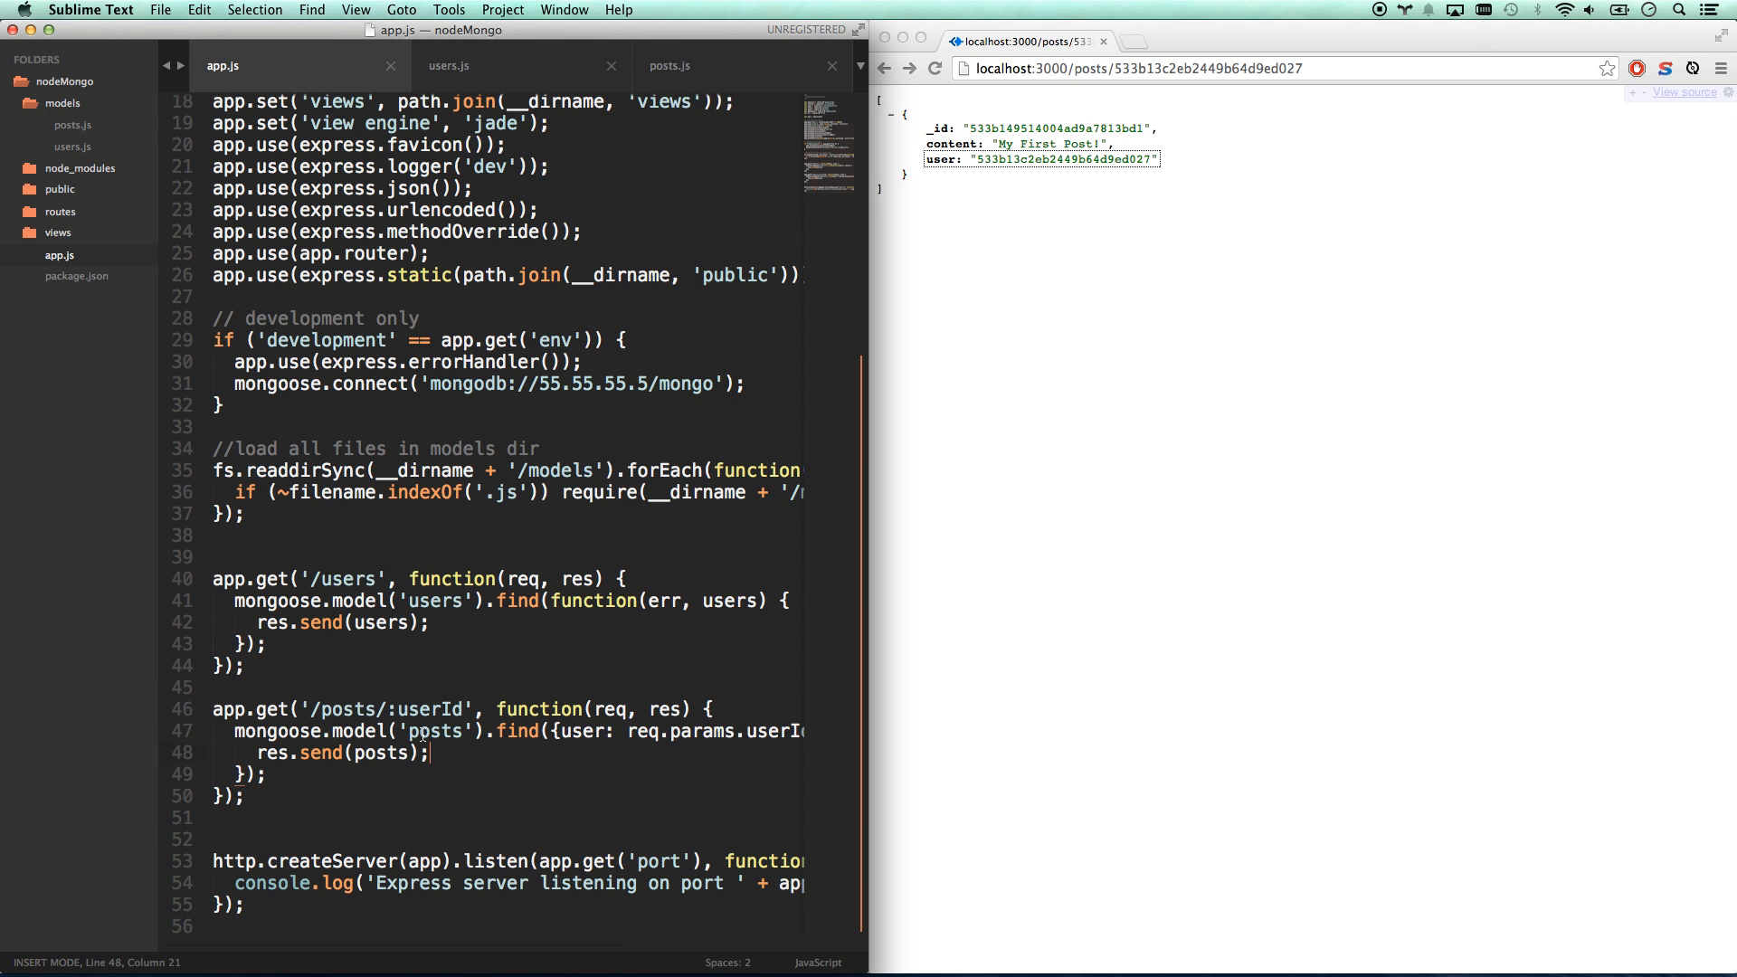
# - Review the find callback around res.send(posts) and expand the editor to full screen
pyautogui.click(495, 731)
pyautogui.moveTo(468, 755); pyautogui.dragTo(256, 753)
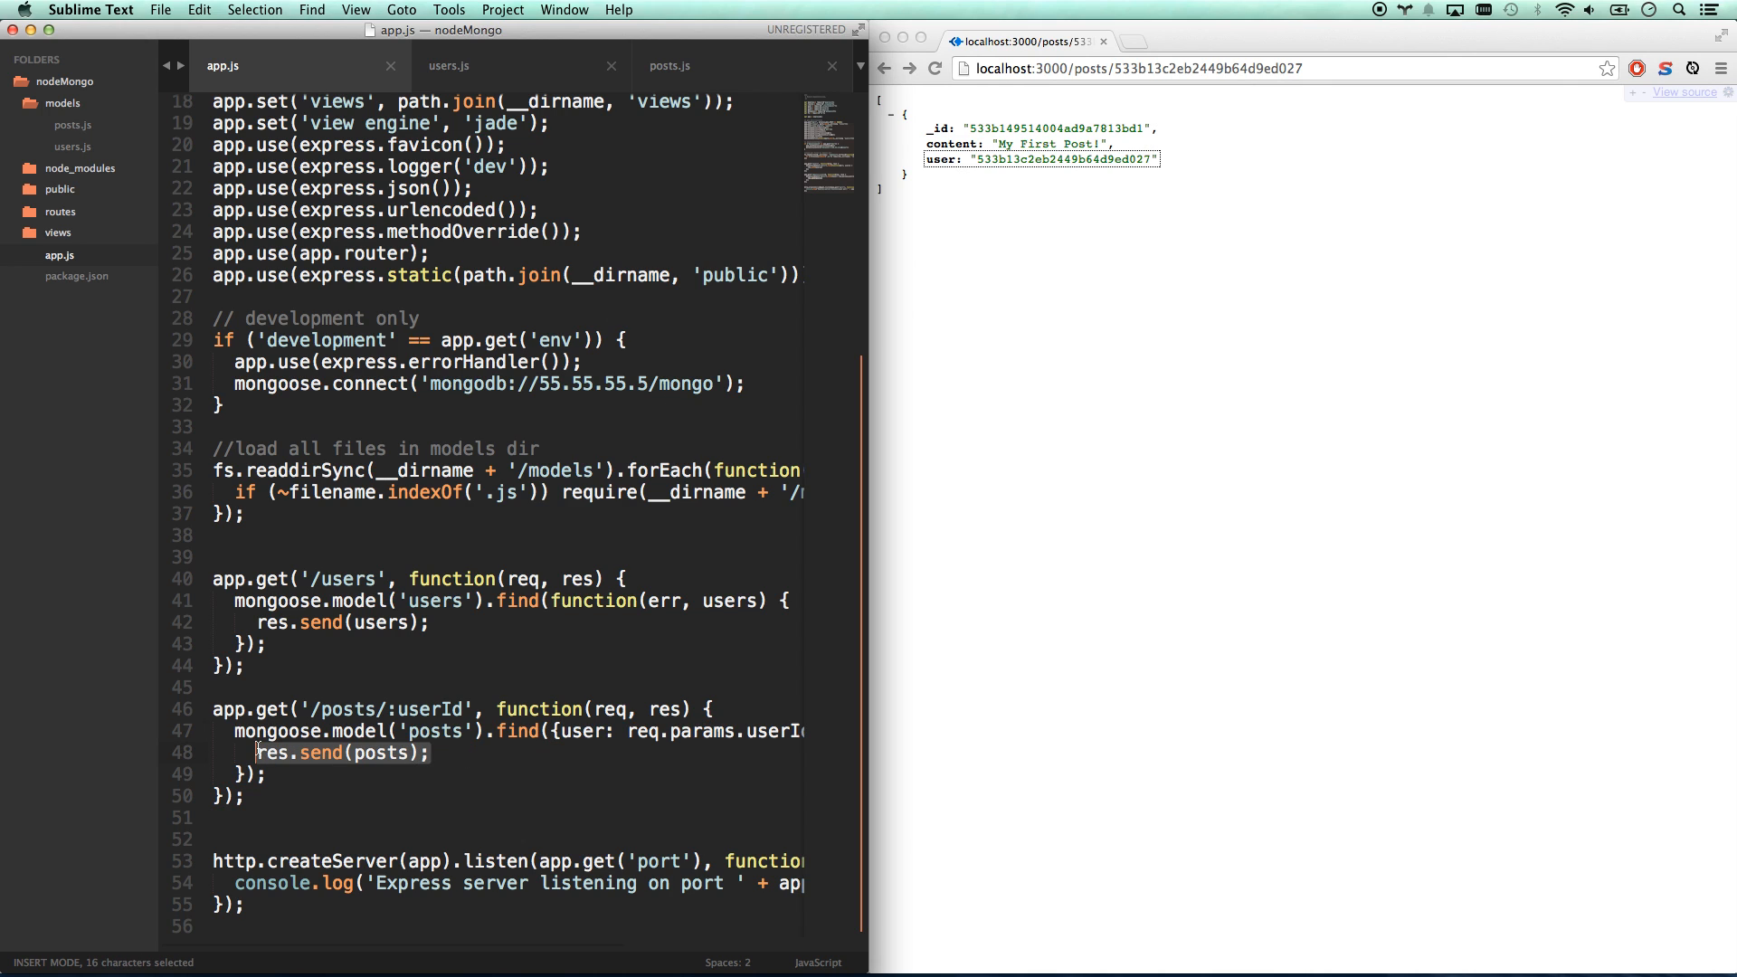
pyautogui.write('mo')
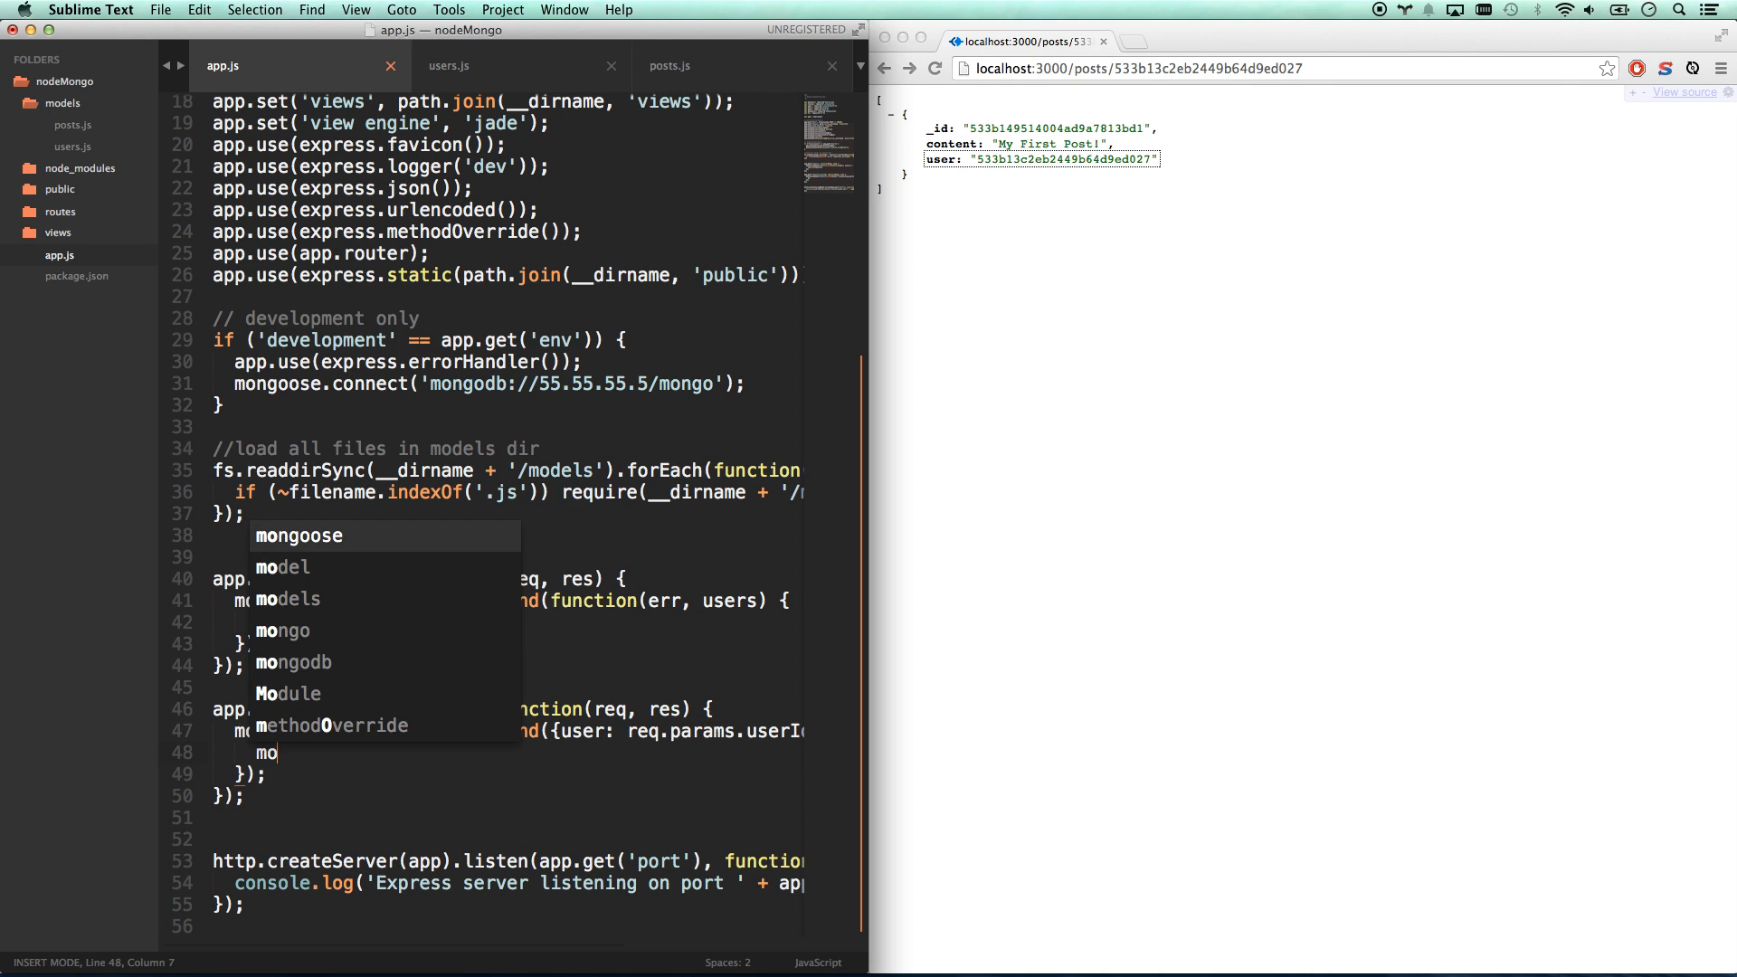
pyautogui.write('ngoose')
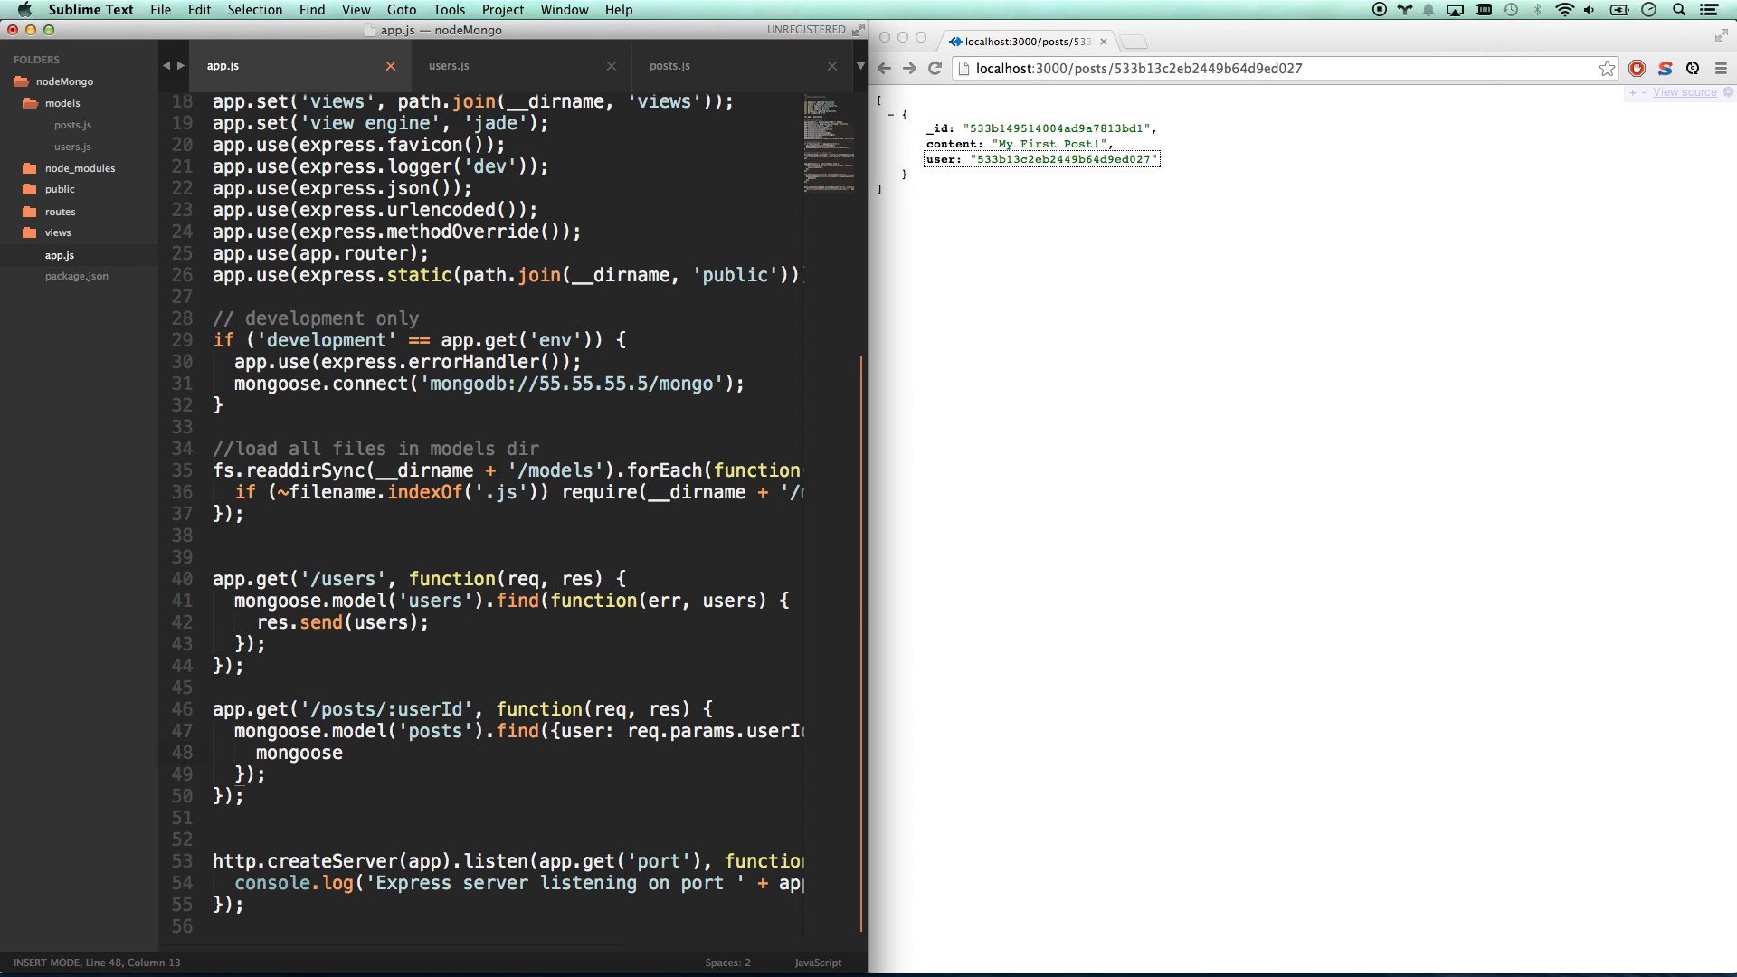
pyautogui.press('Up')
pyautogui.press('super+Right')
pyautogui.press('super+Left')
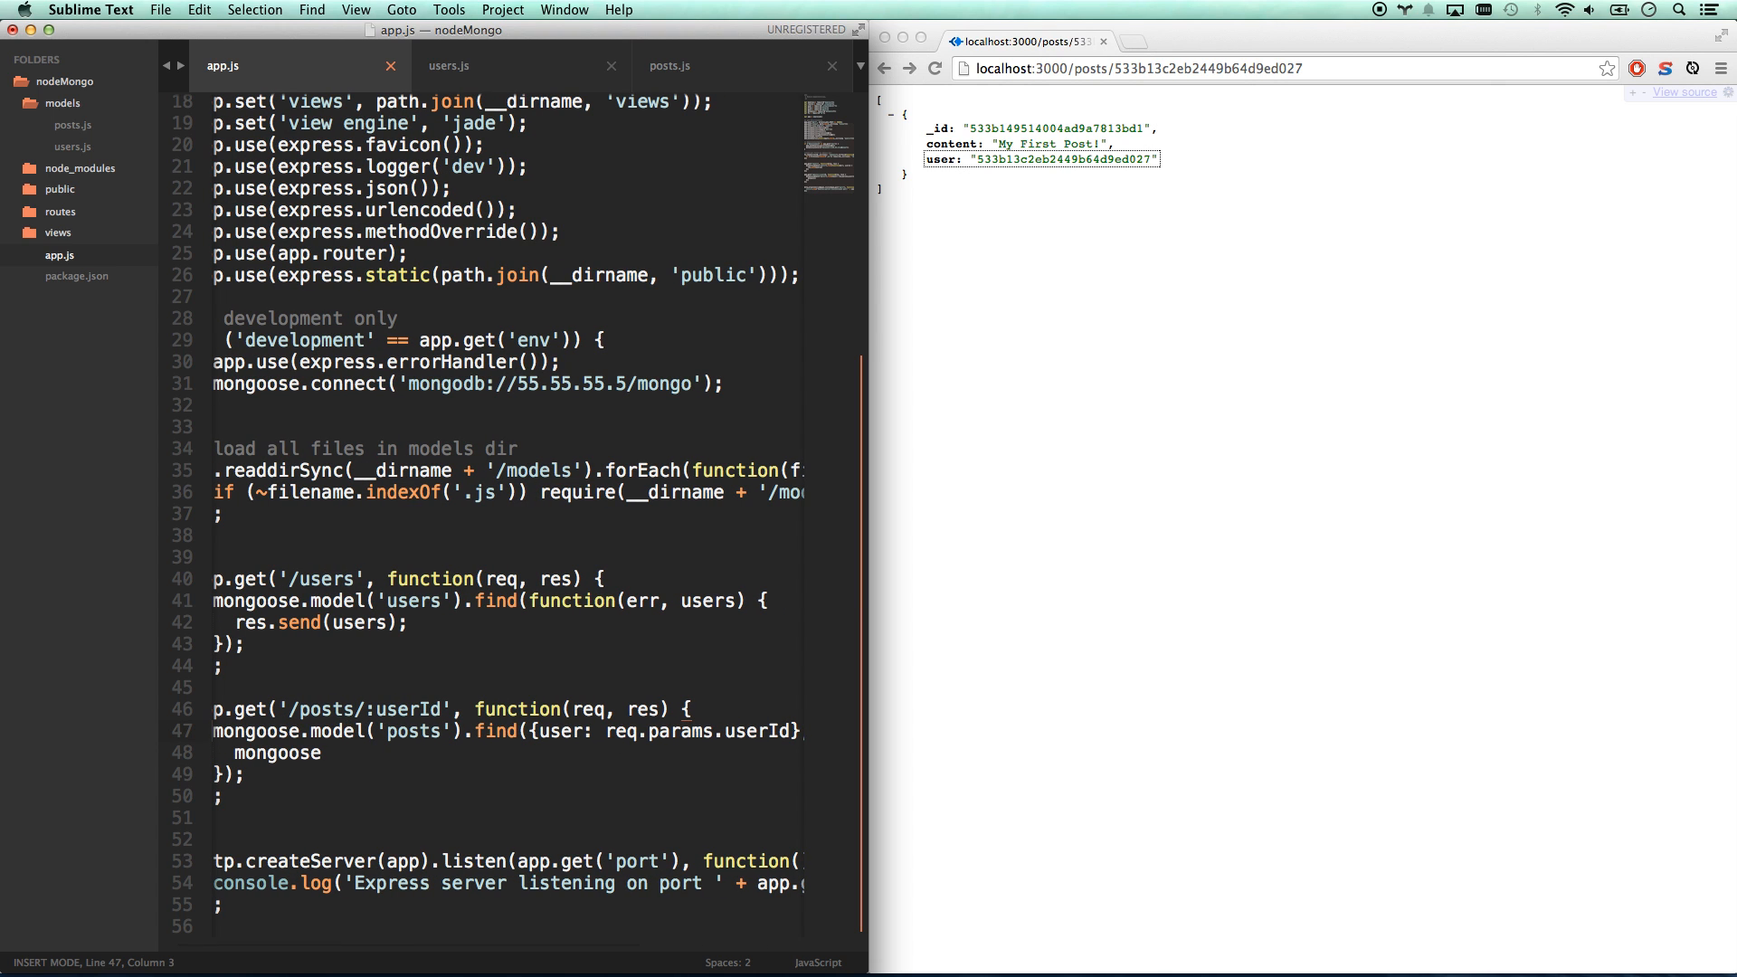
pyautogui.write('.mode')
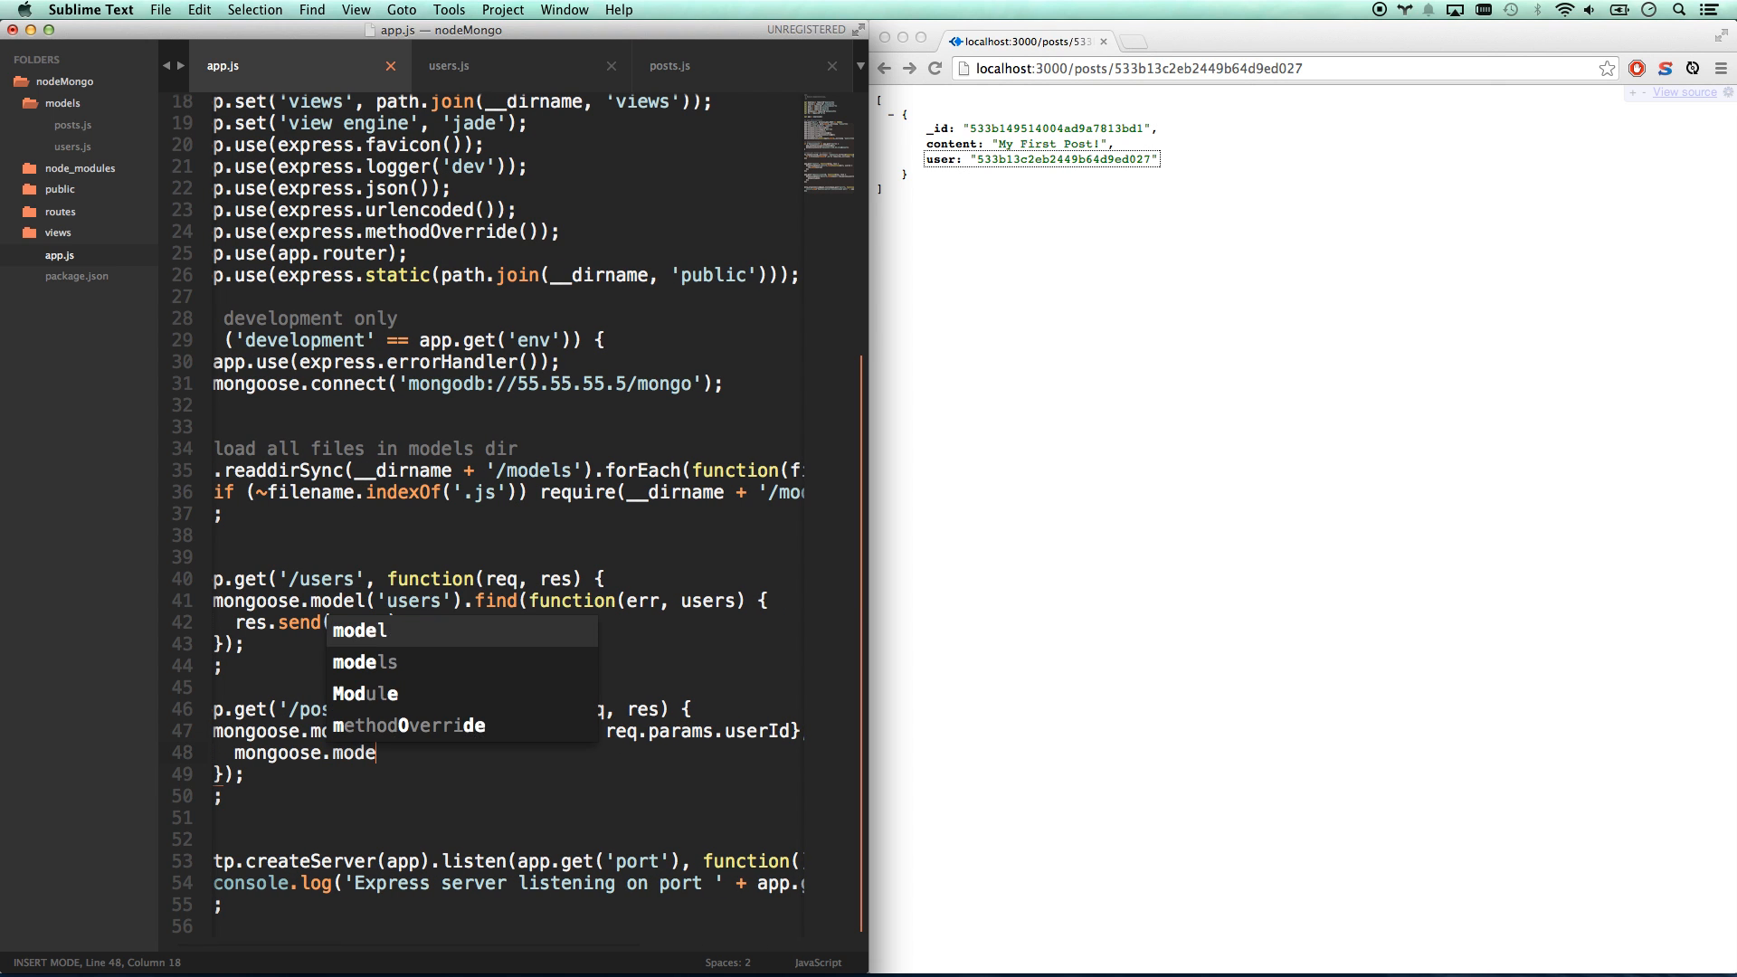
pyautogui.write("l('p")
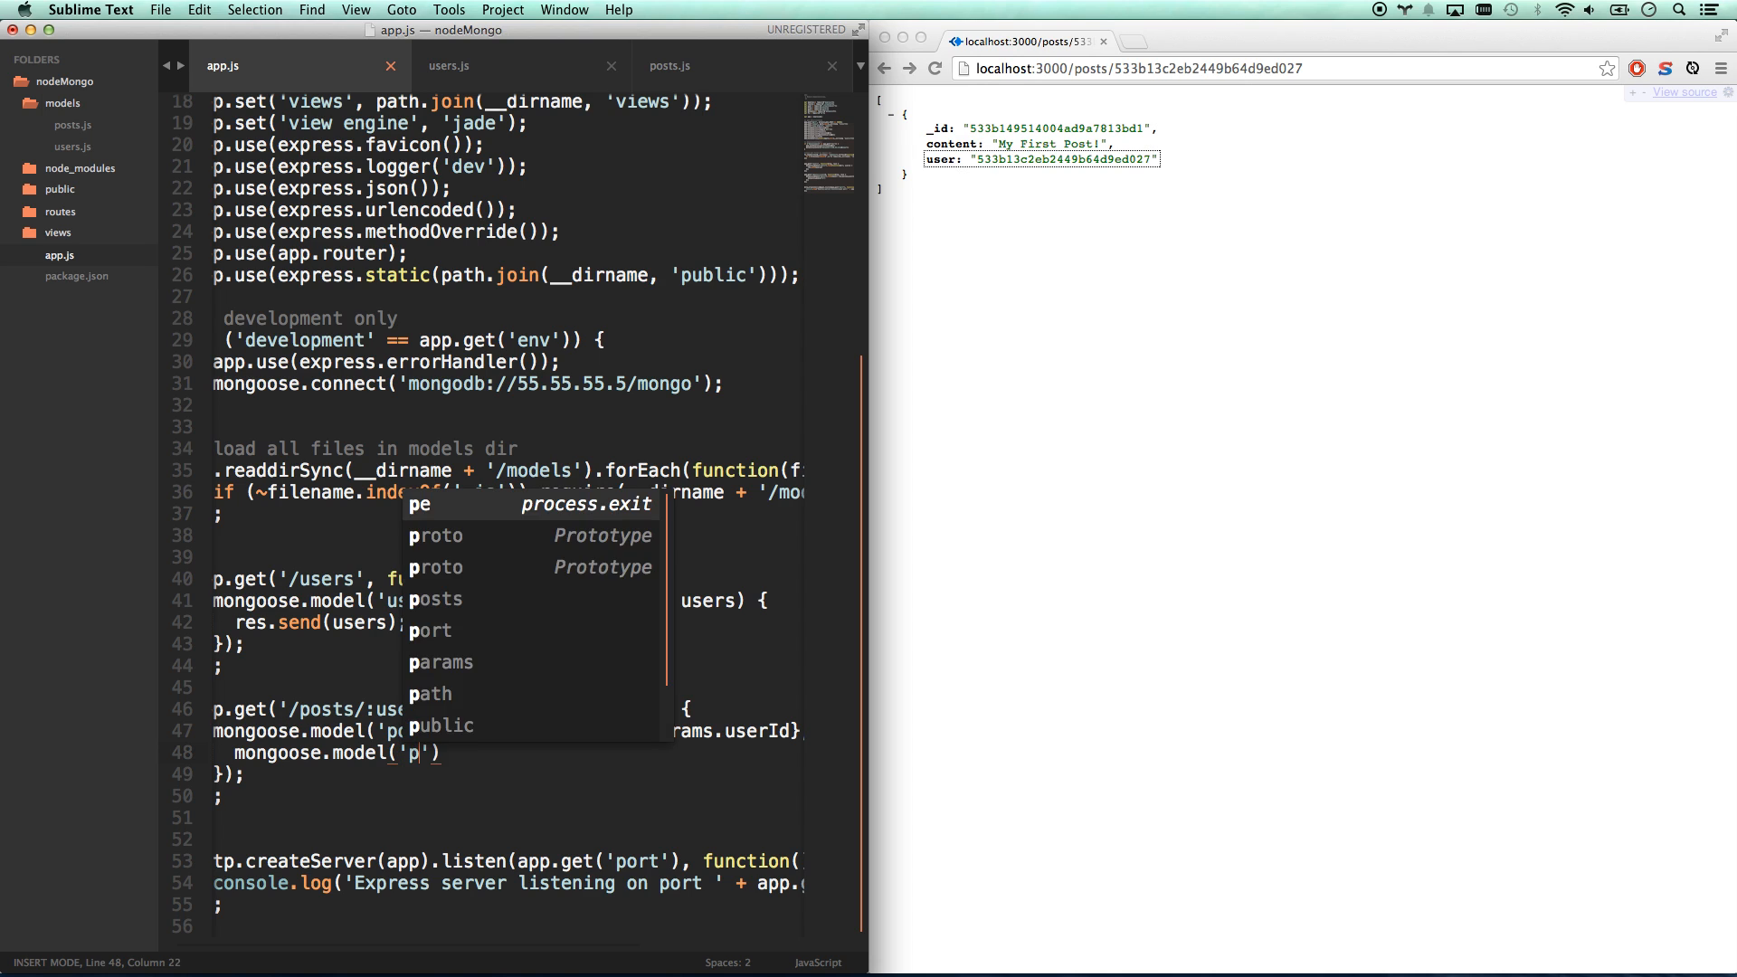
pyautogui.write("osts')")
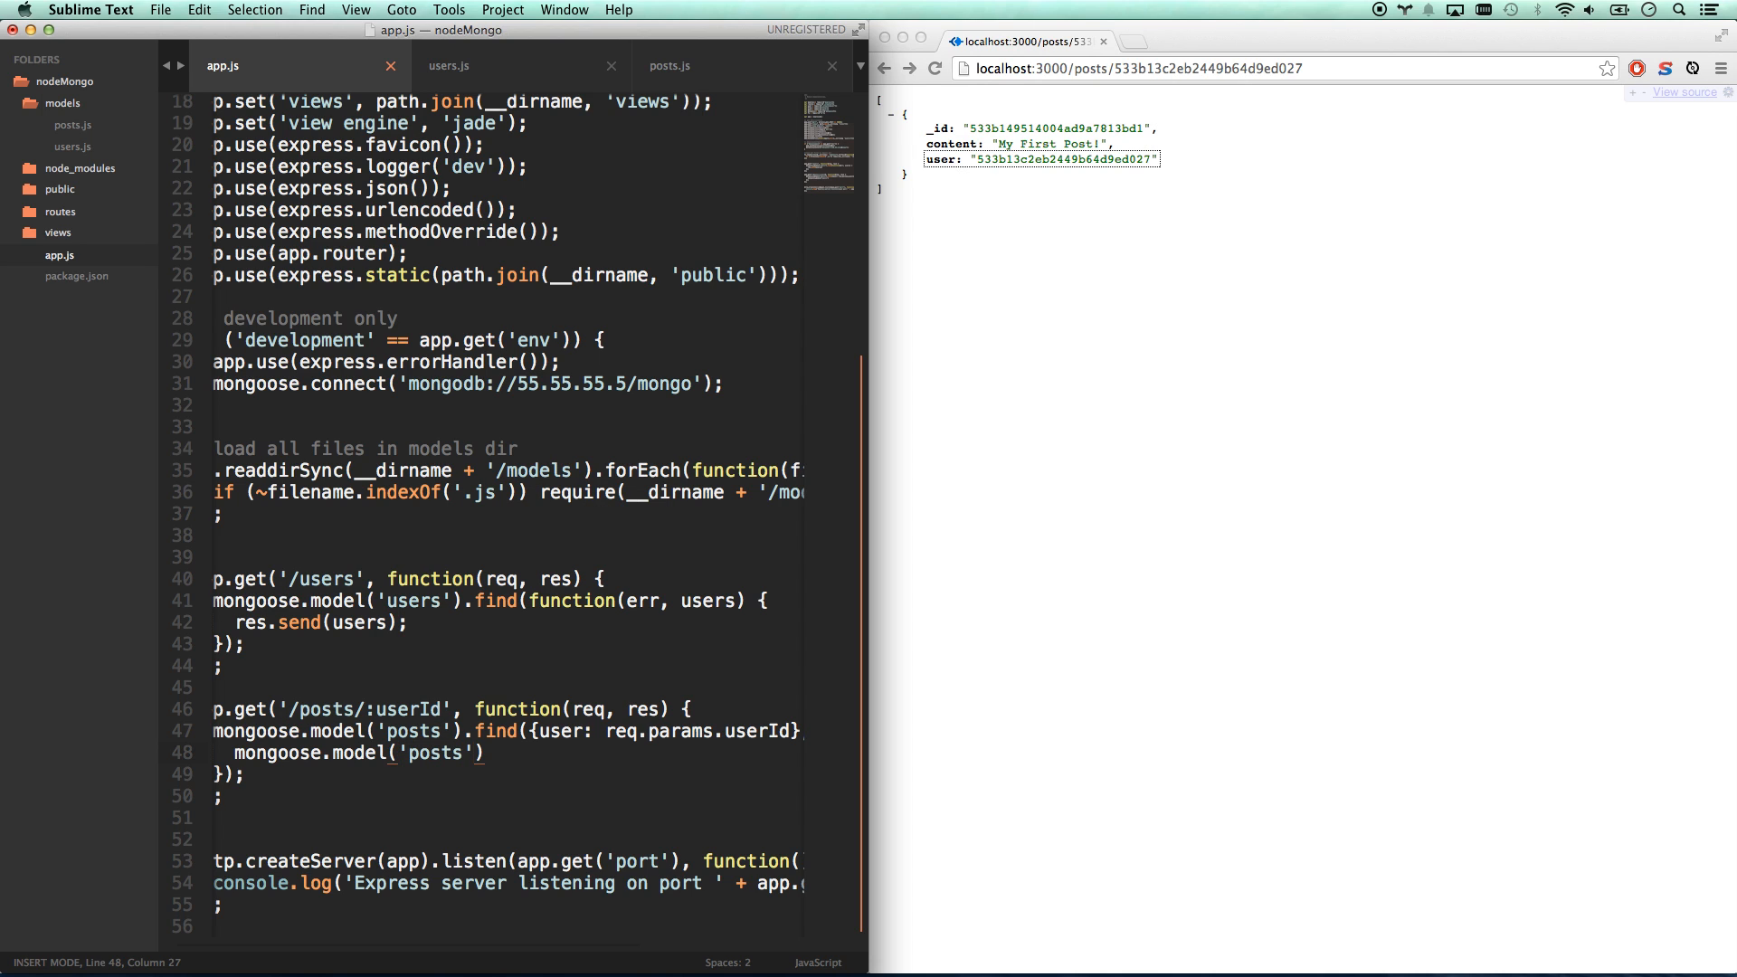
pyautogui.write('.po')
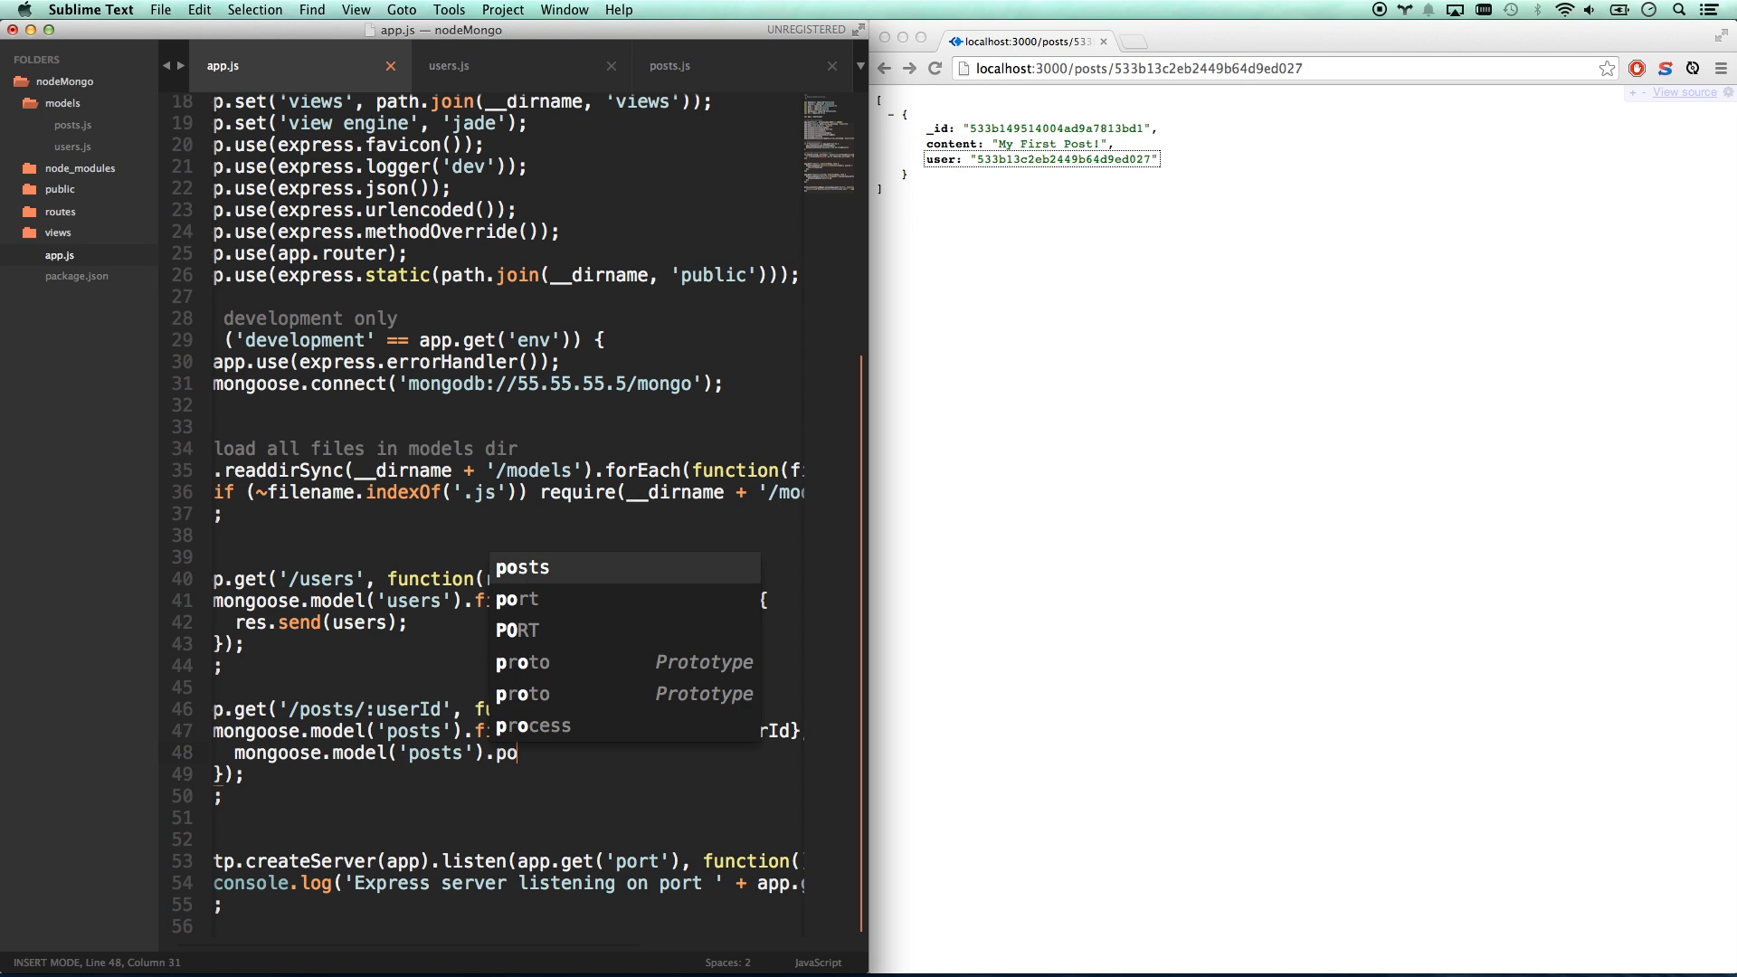
pyautogui.write('pulate(p')
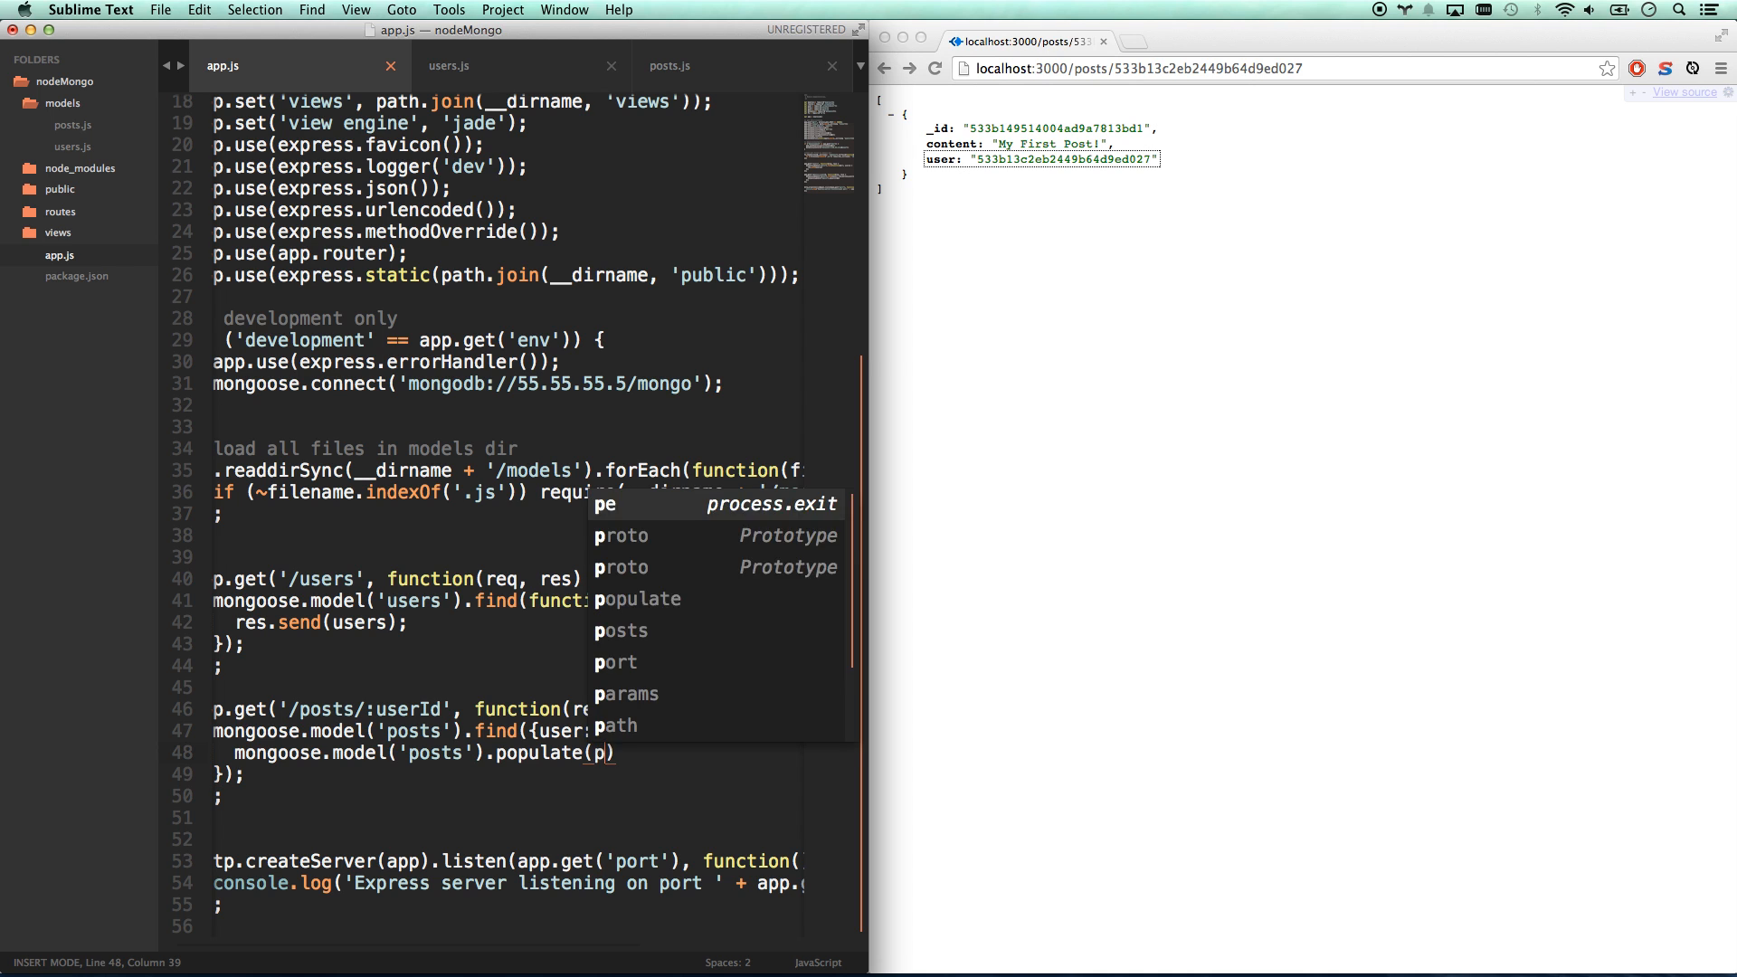
pyautogui.write('osts,')
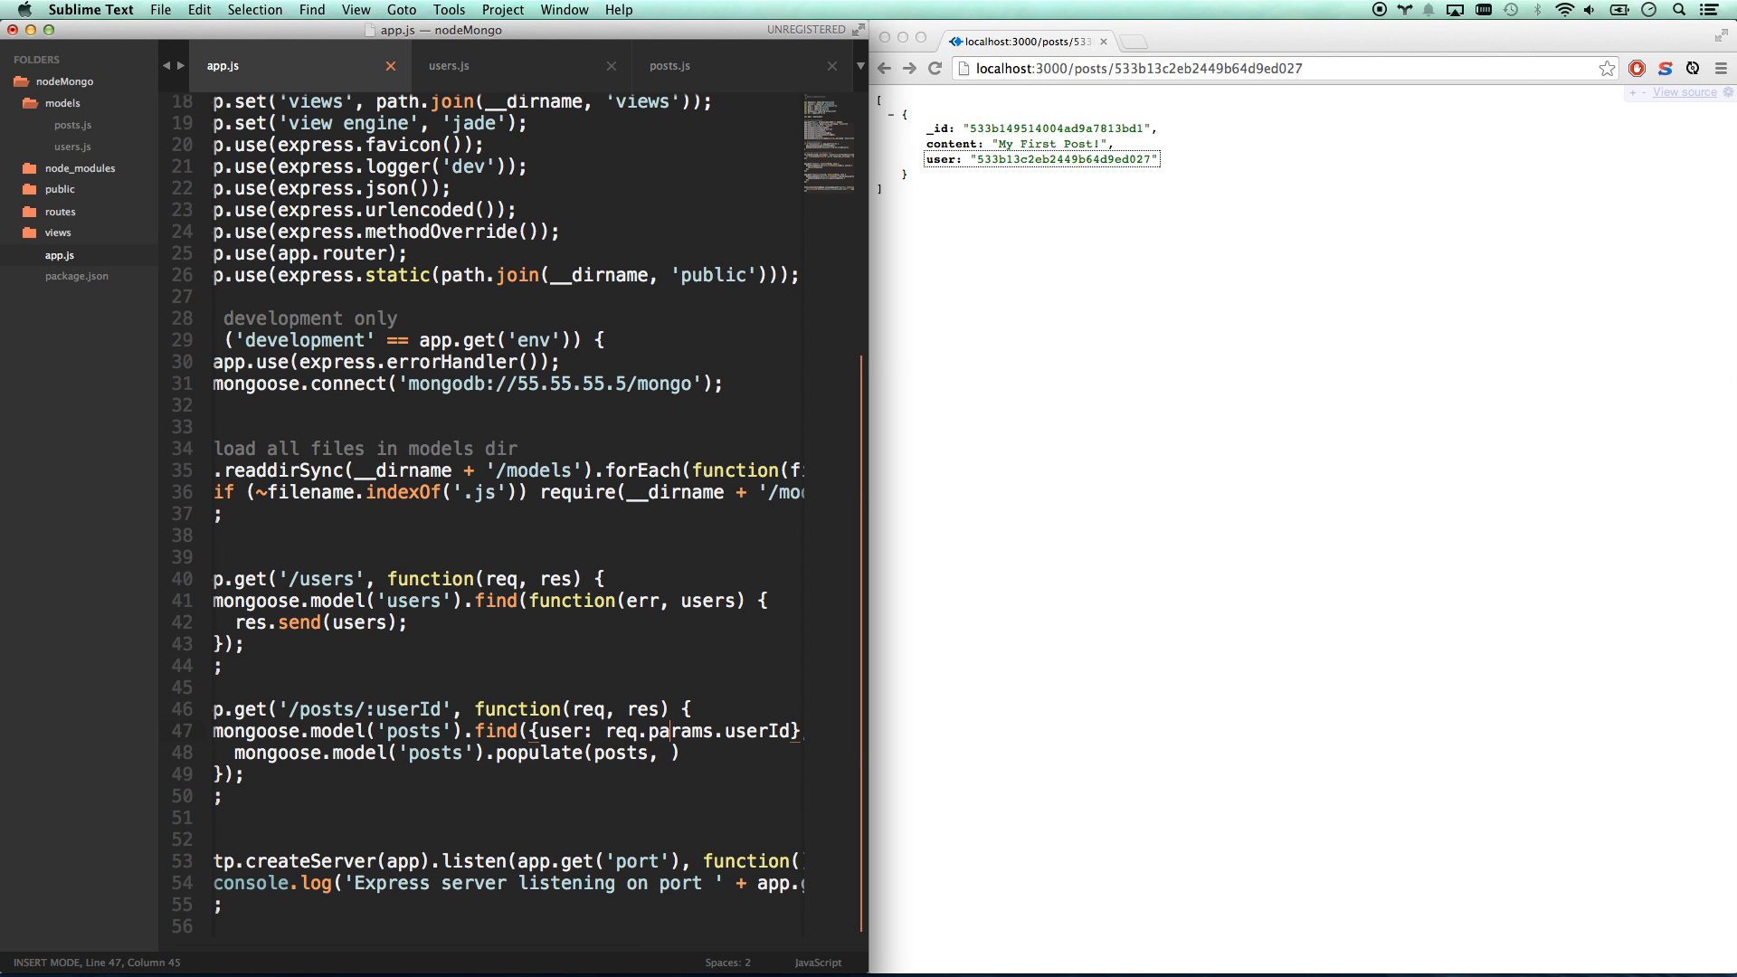
pyautogui.press('Up')
pyautogui.press('super+Right')
pyautogui.press('super+alt+f')
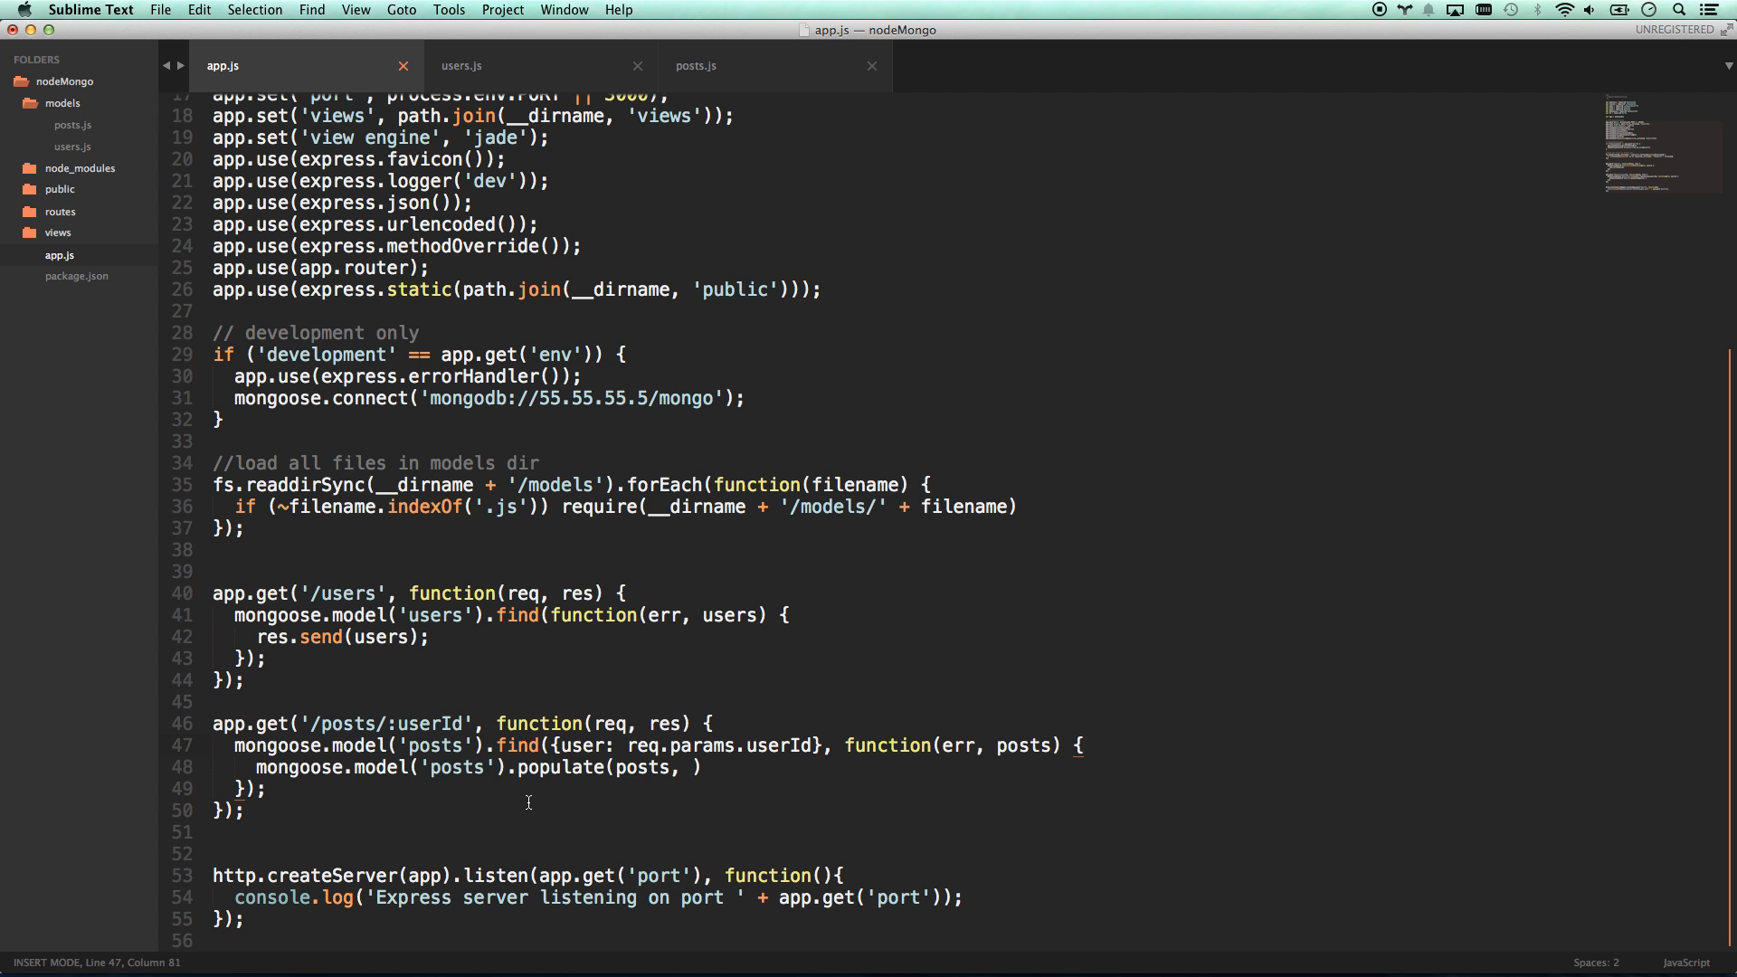
# - Add mongoose.model('posts').populate(posts, {path: 'user'}, function(err, posts) {}) inside the find callback
pyautogui.moveTo(235, 744); pyautogui.dragTo(486, 747)
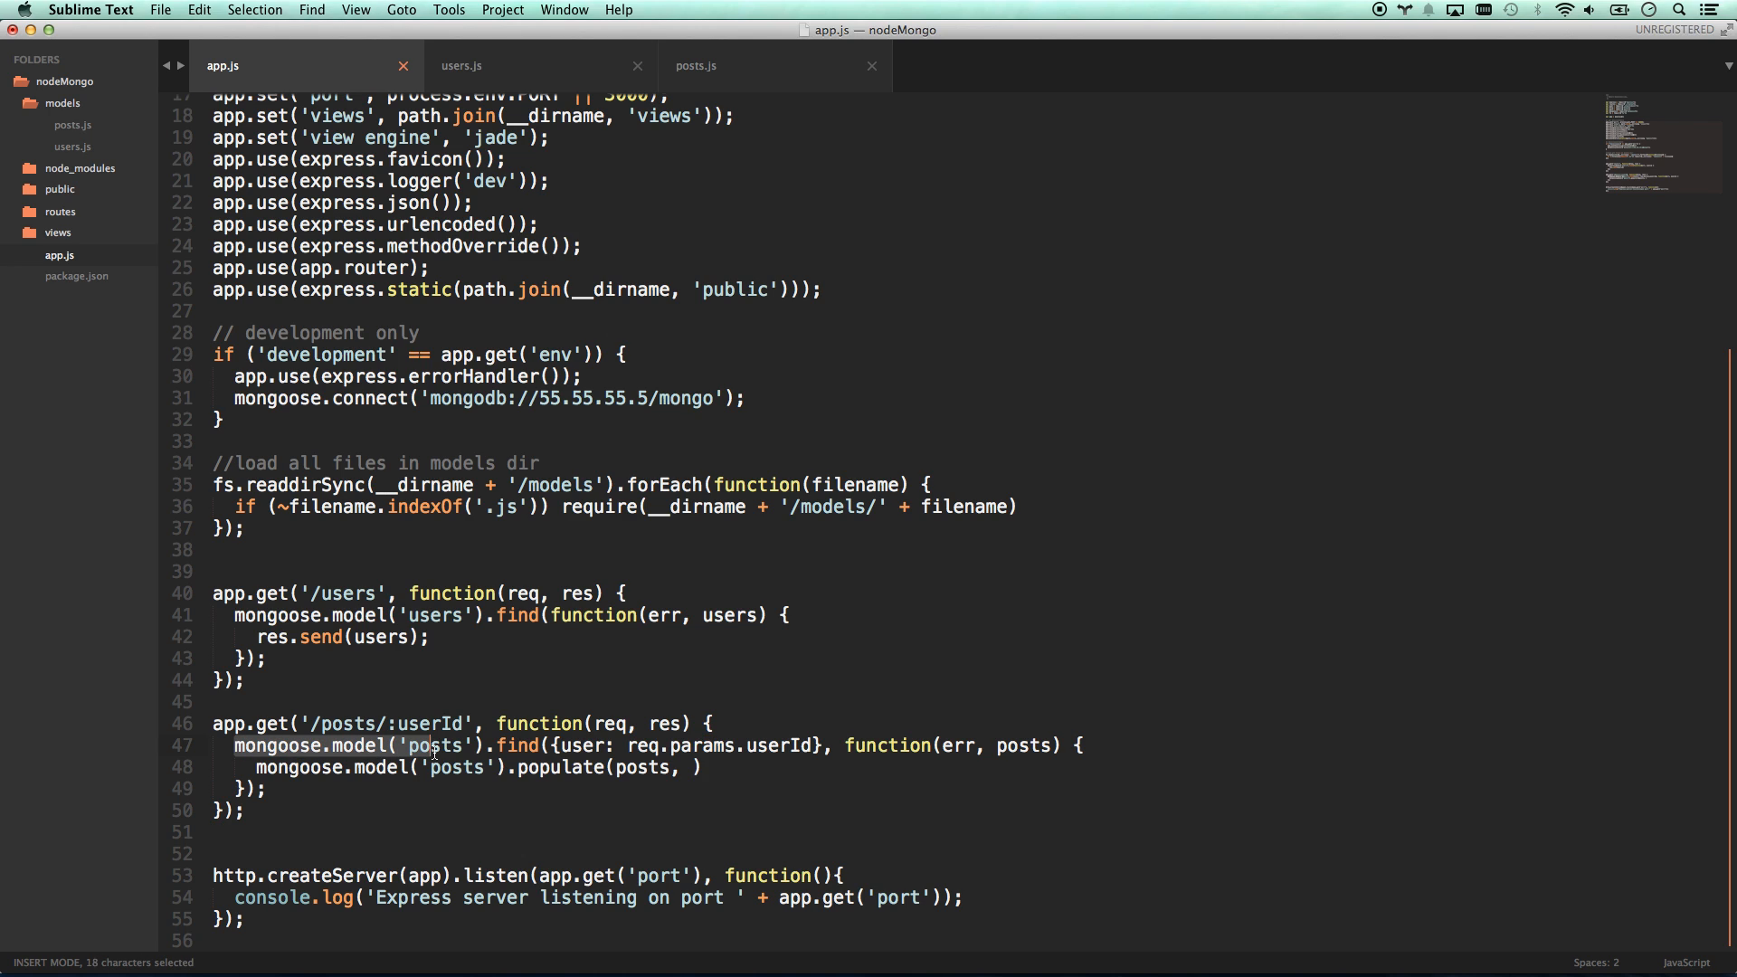
pyautogui.click(490, 747)
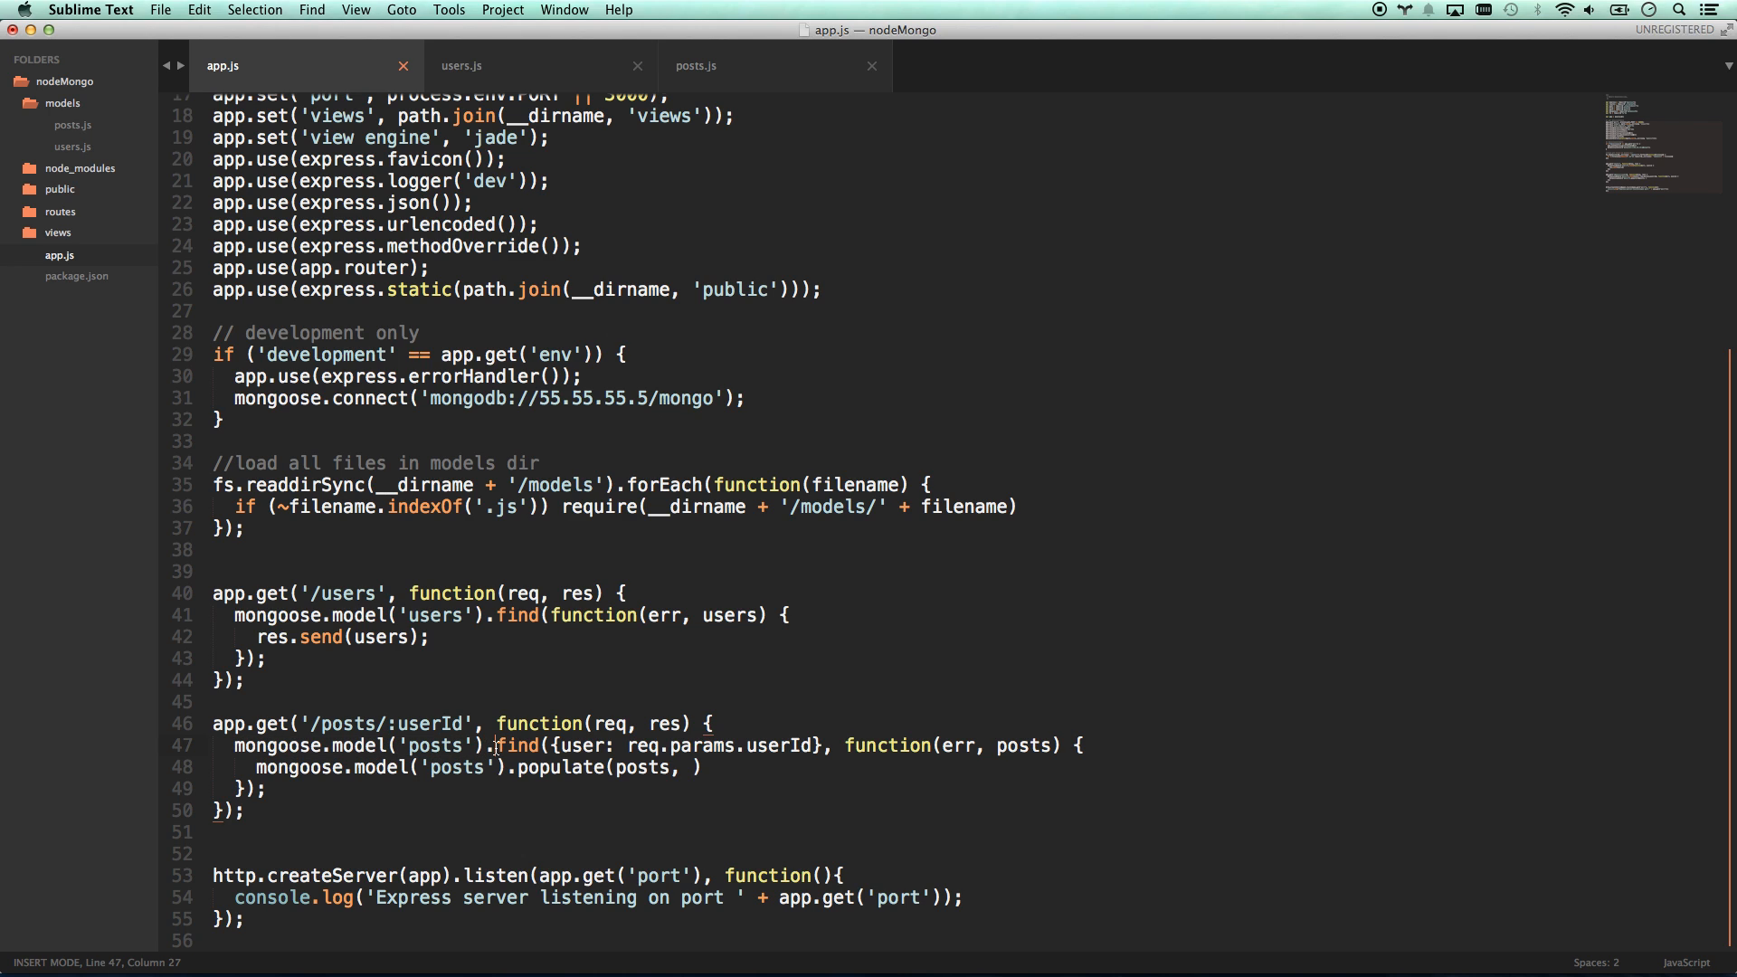
pyautogui.doubleClick(1038, 746)
pyautogui.press('Left')
pyautogui.click(702, 773)
pyautogui.write('{')
pyautogui.write("path: '")
pyautogui.write('user')
pyautogui.write(', function(')
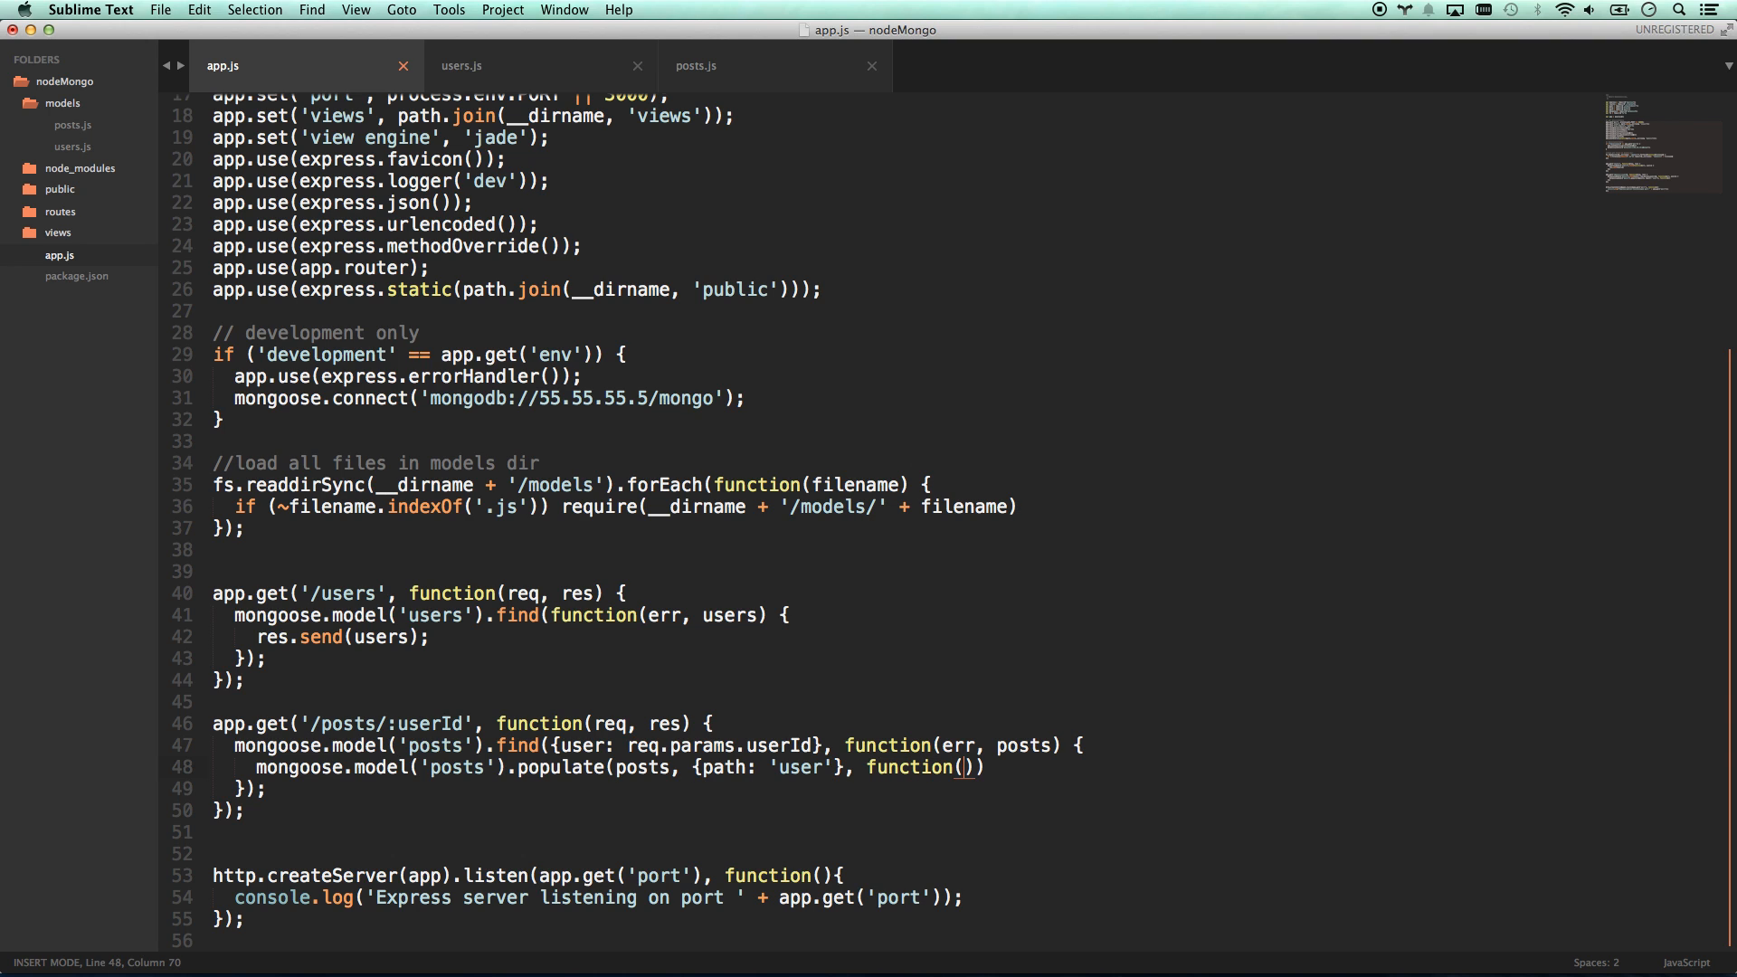
pyautogui.write('err')
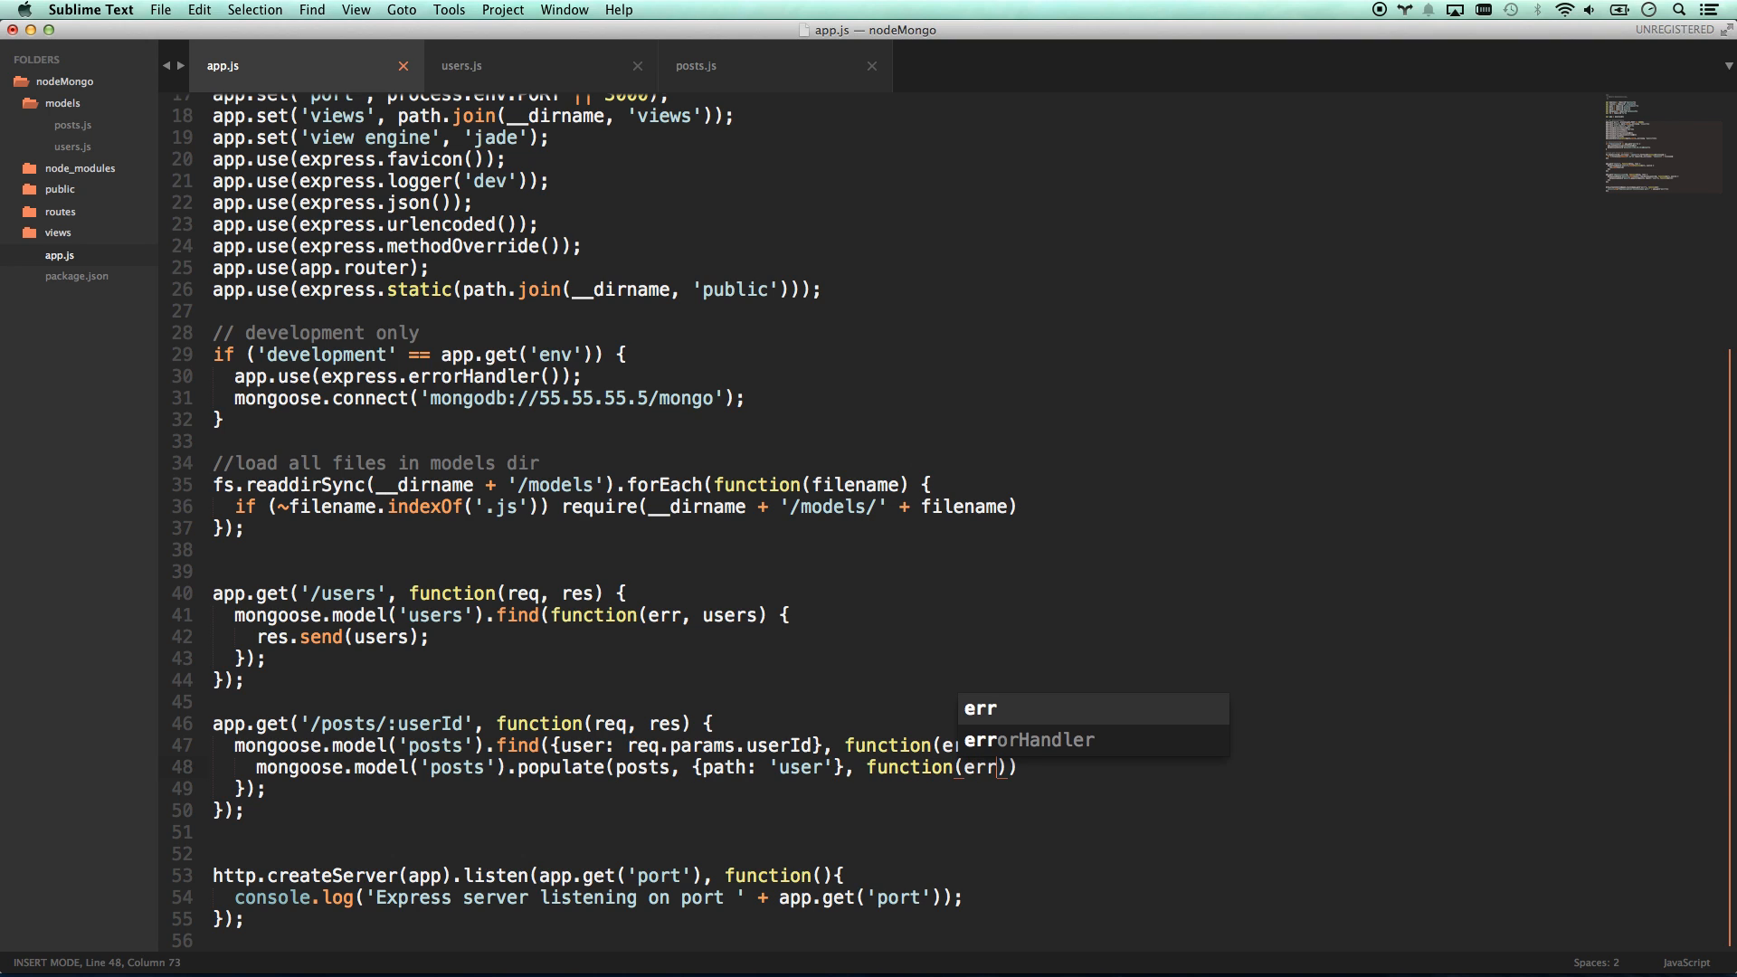
pyautogui.write(', ')
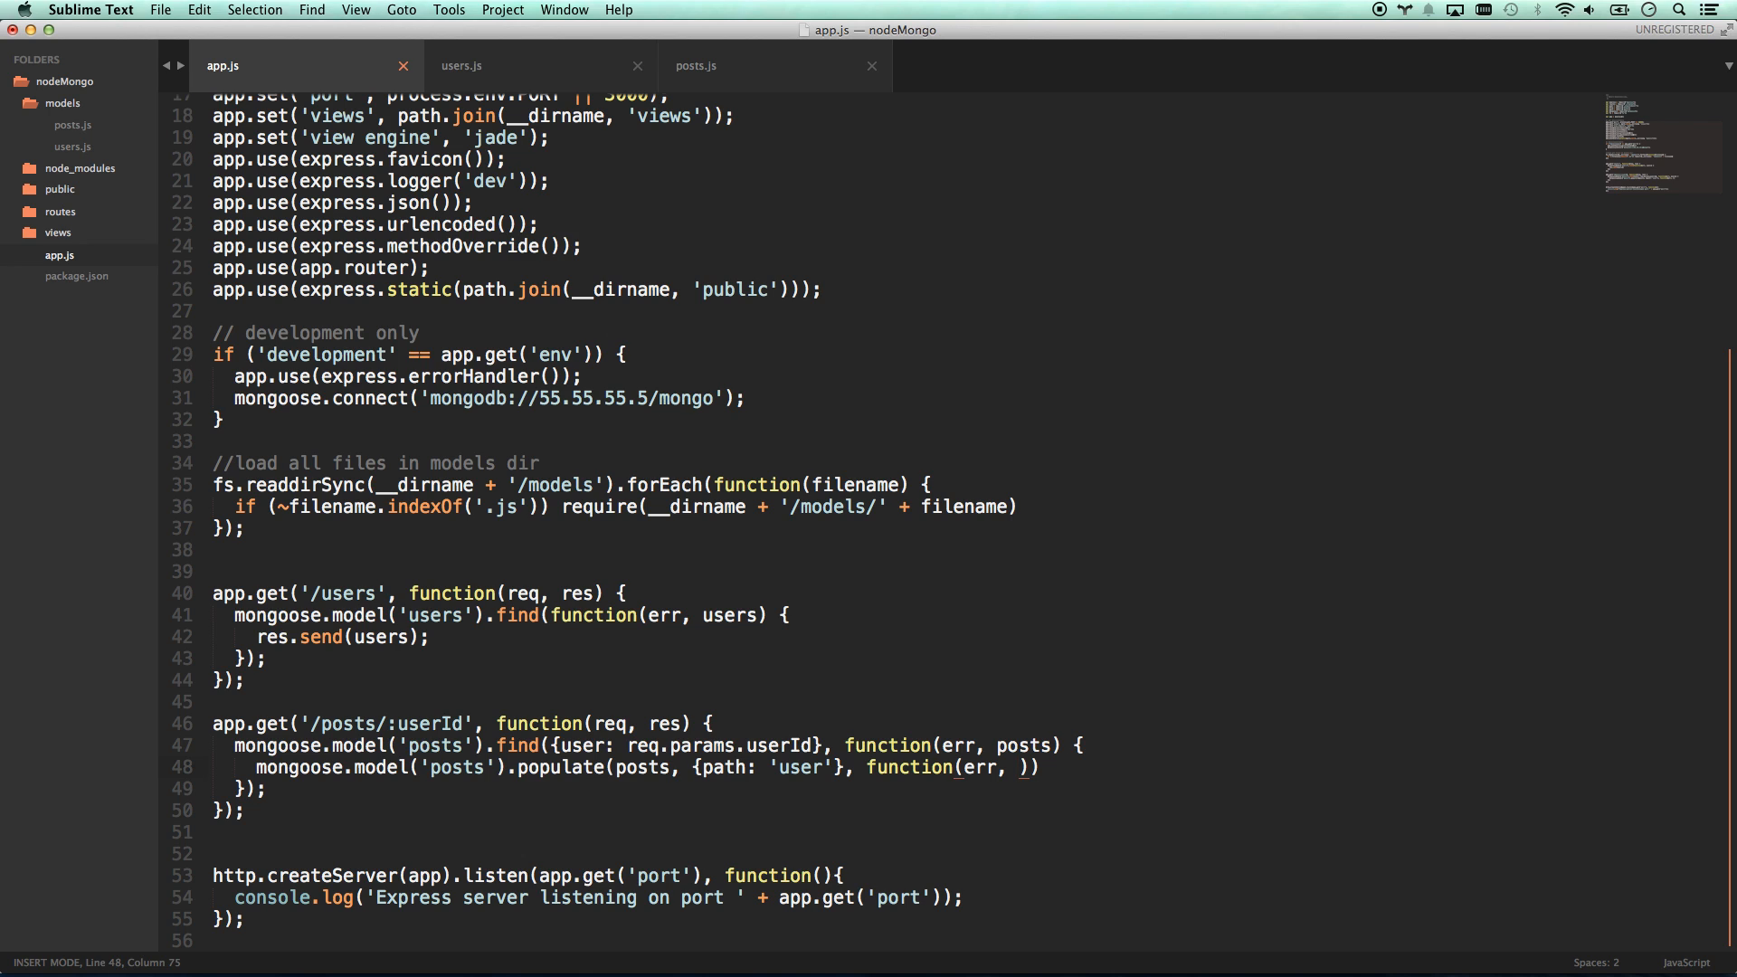
pyautogui.write('posts) {')
pyautogui.press('Return')
pyautogui.press('Down')
pyautogui.write(';')
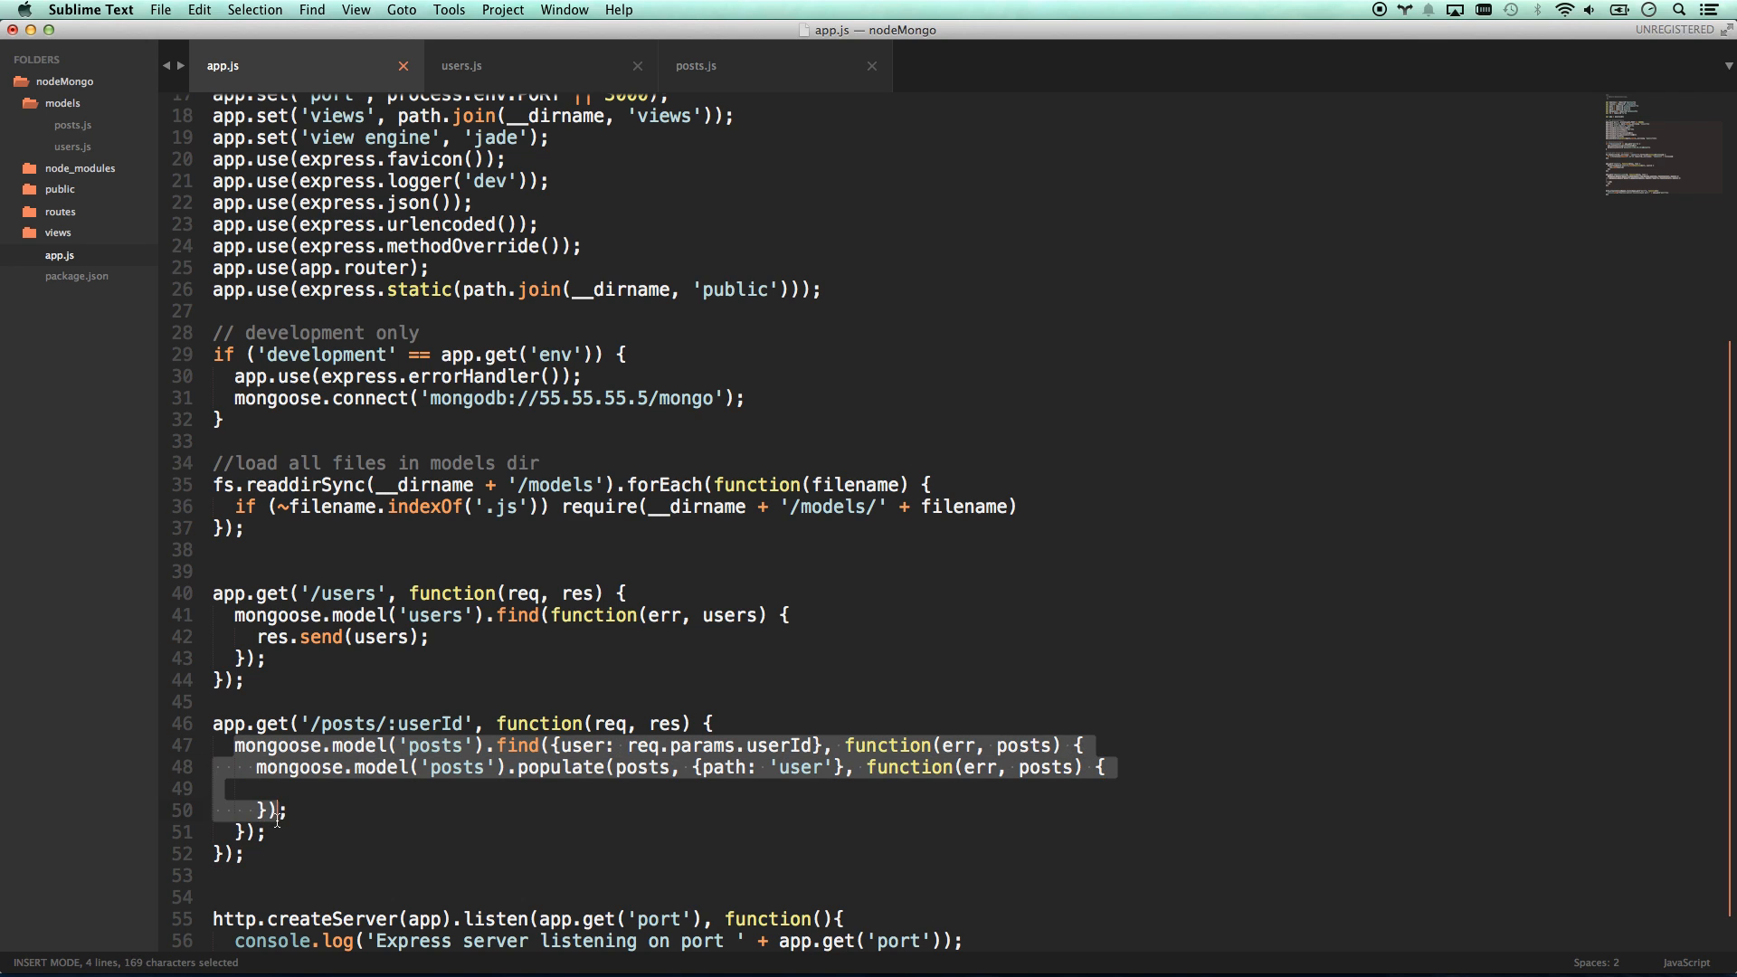
# - Send res.send(posts) from inside the populate callback and save app.js
pyautogui.moveTo(245, 756); pyautogui.dragTo(284, 835)
pyautogui.click(288, 788)
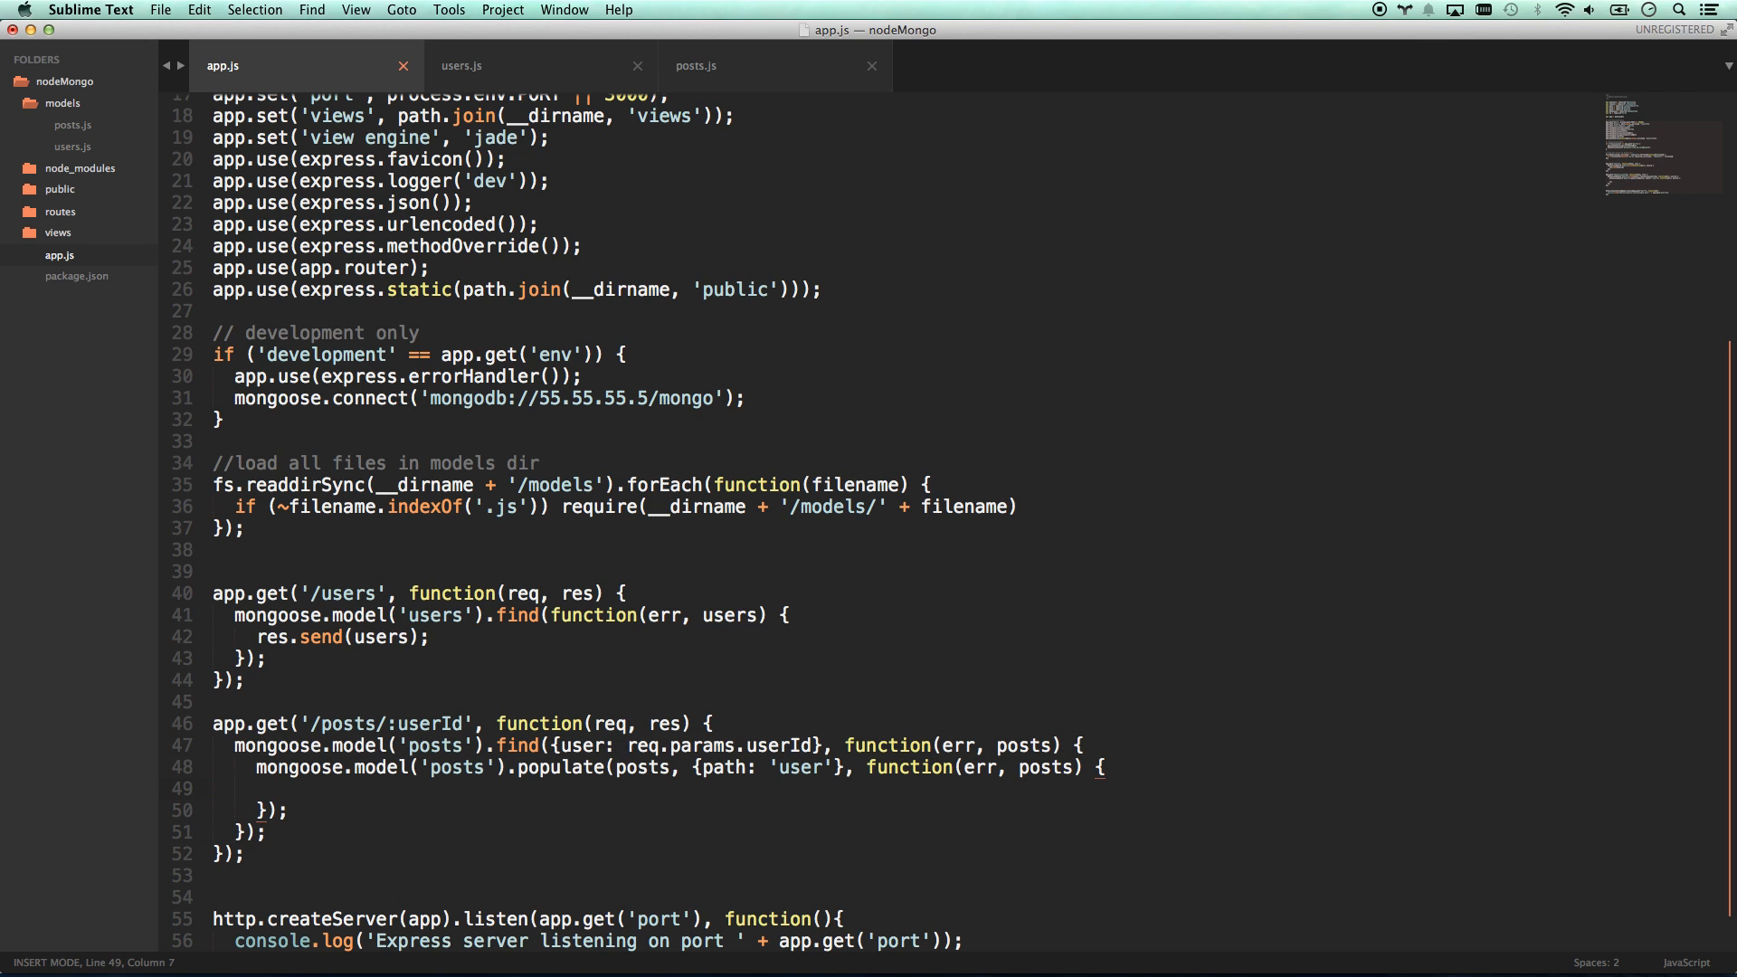
pyautogui.write('res.')
pyautogui.write("send('")
pyautogui.press('BackSpace')
pyautogui.write('p')
pyautogui.press('Tab')
pyautogui.write(');')
pyautogui.press('super+s')
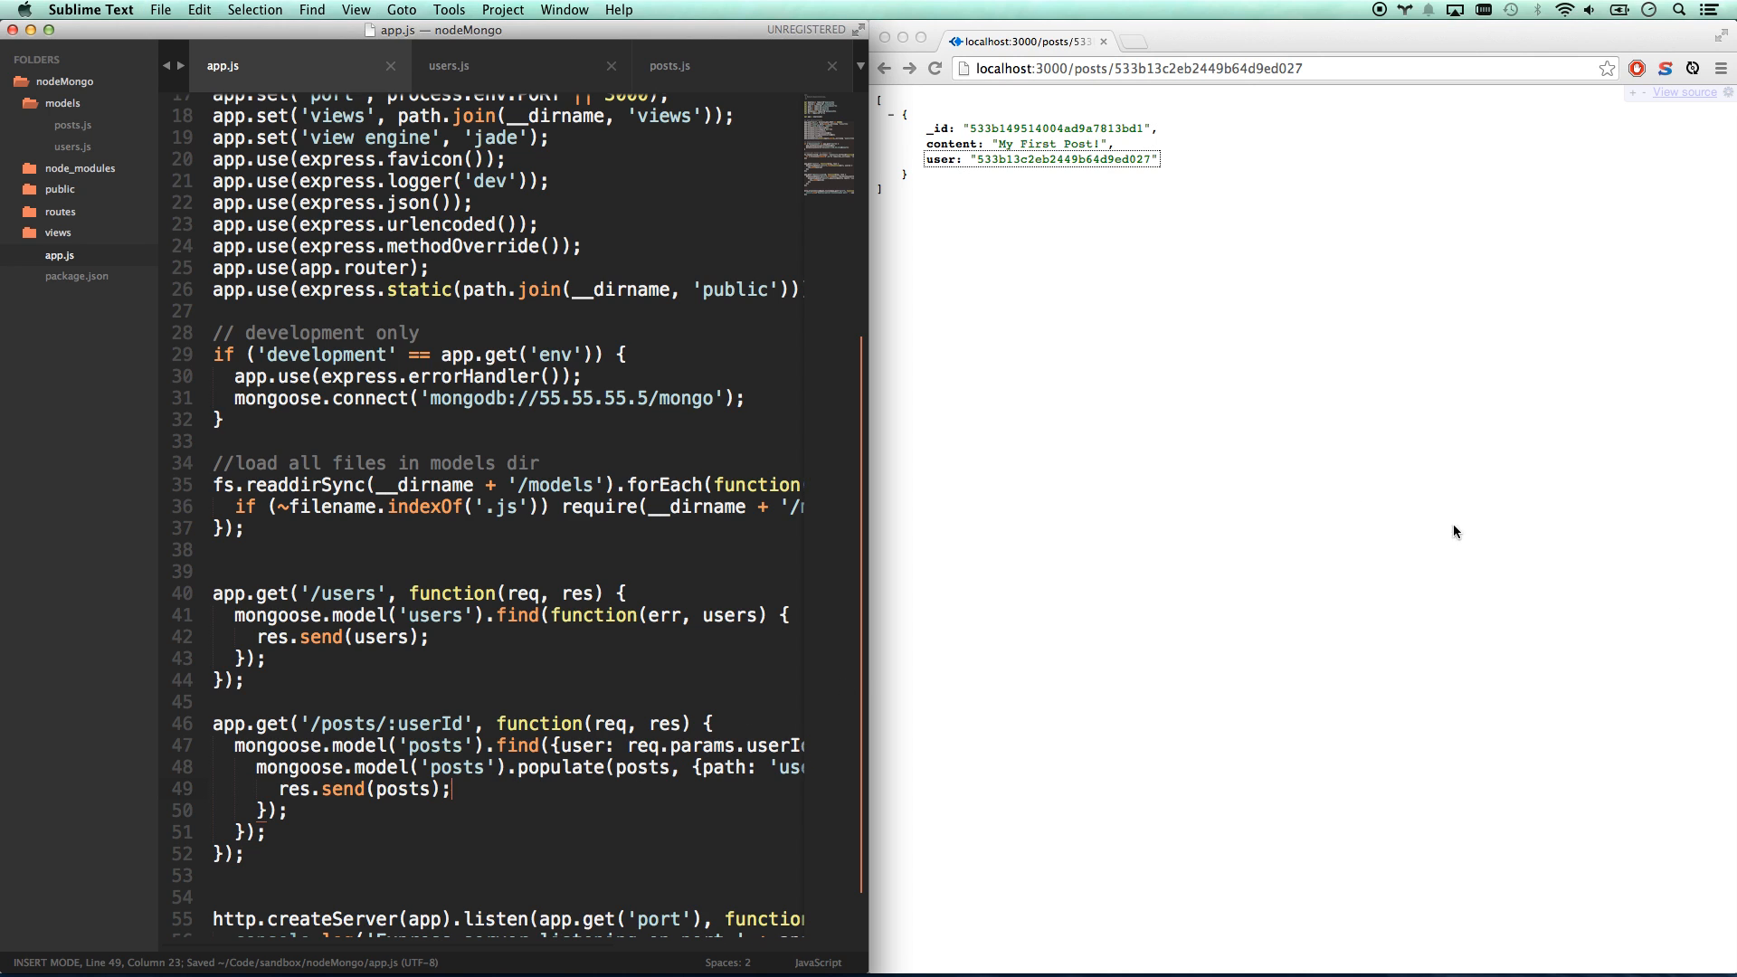
# - Reload the posts page to see user as null, then review the populate call in the editor
pyautogui.click(1454, 524)
pyautogui.press('super+r')
pyautogui.press('super+r')
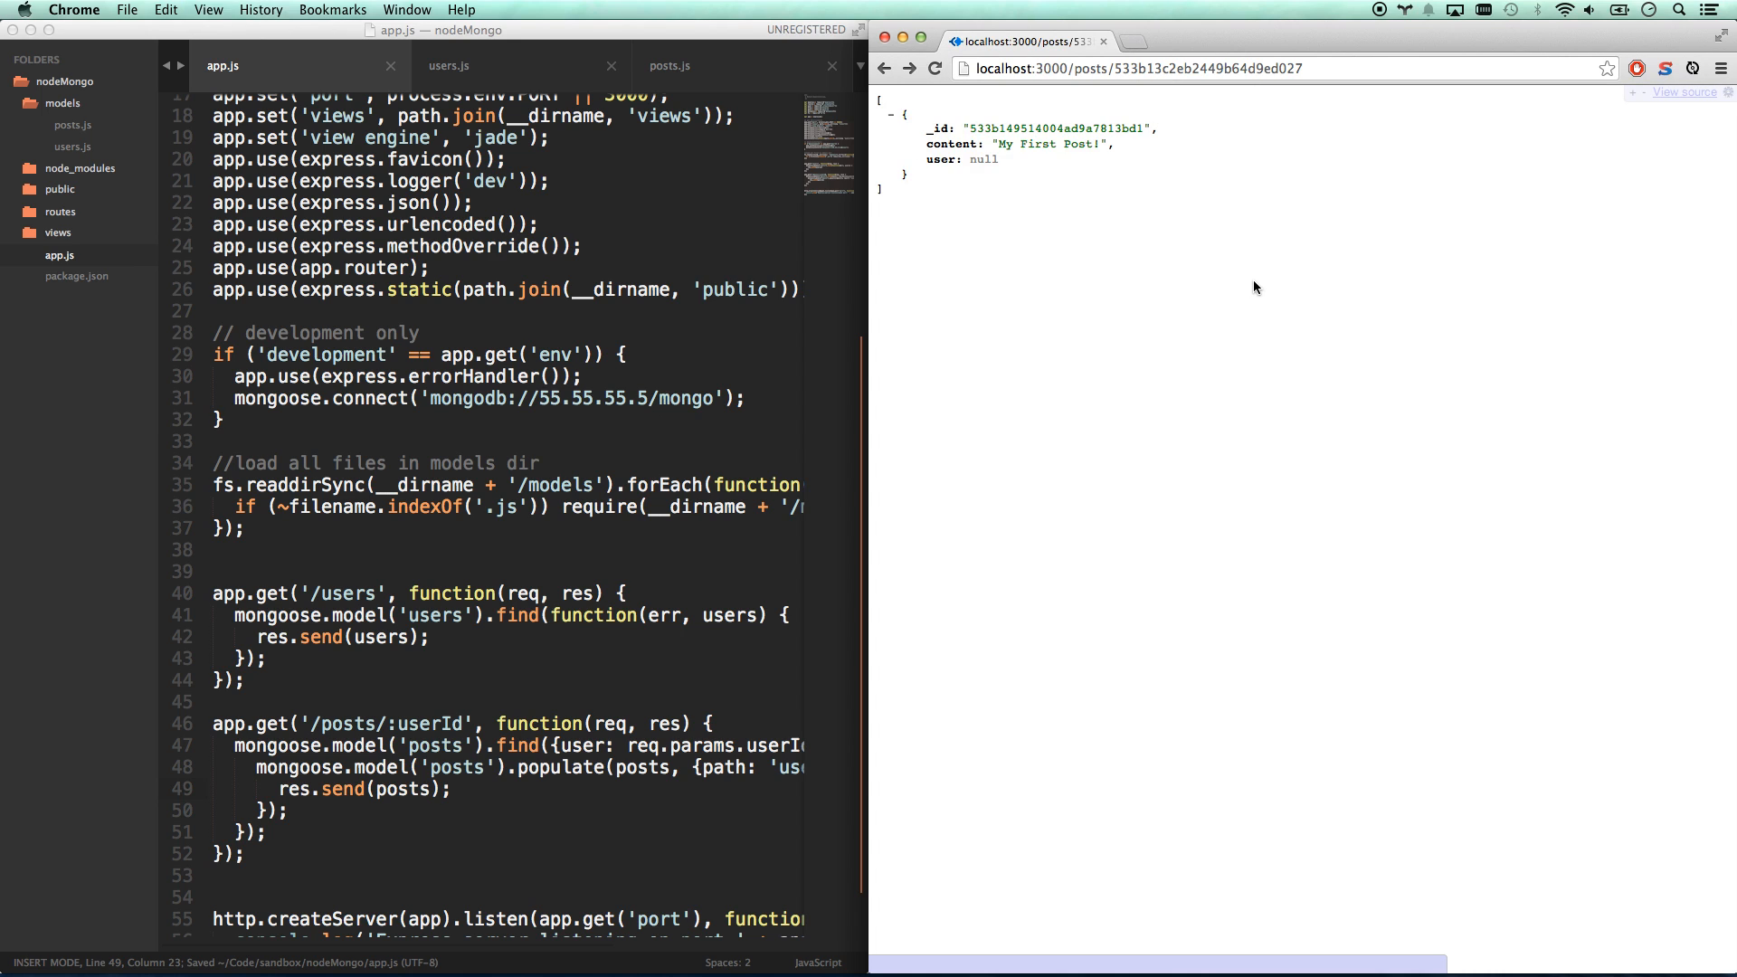
pyautogui.press('super+Tab')
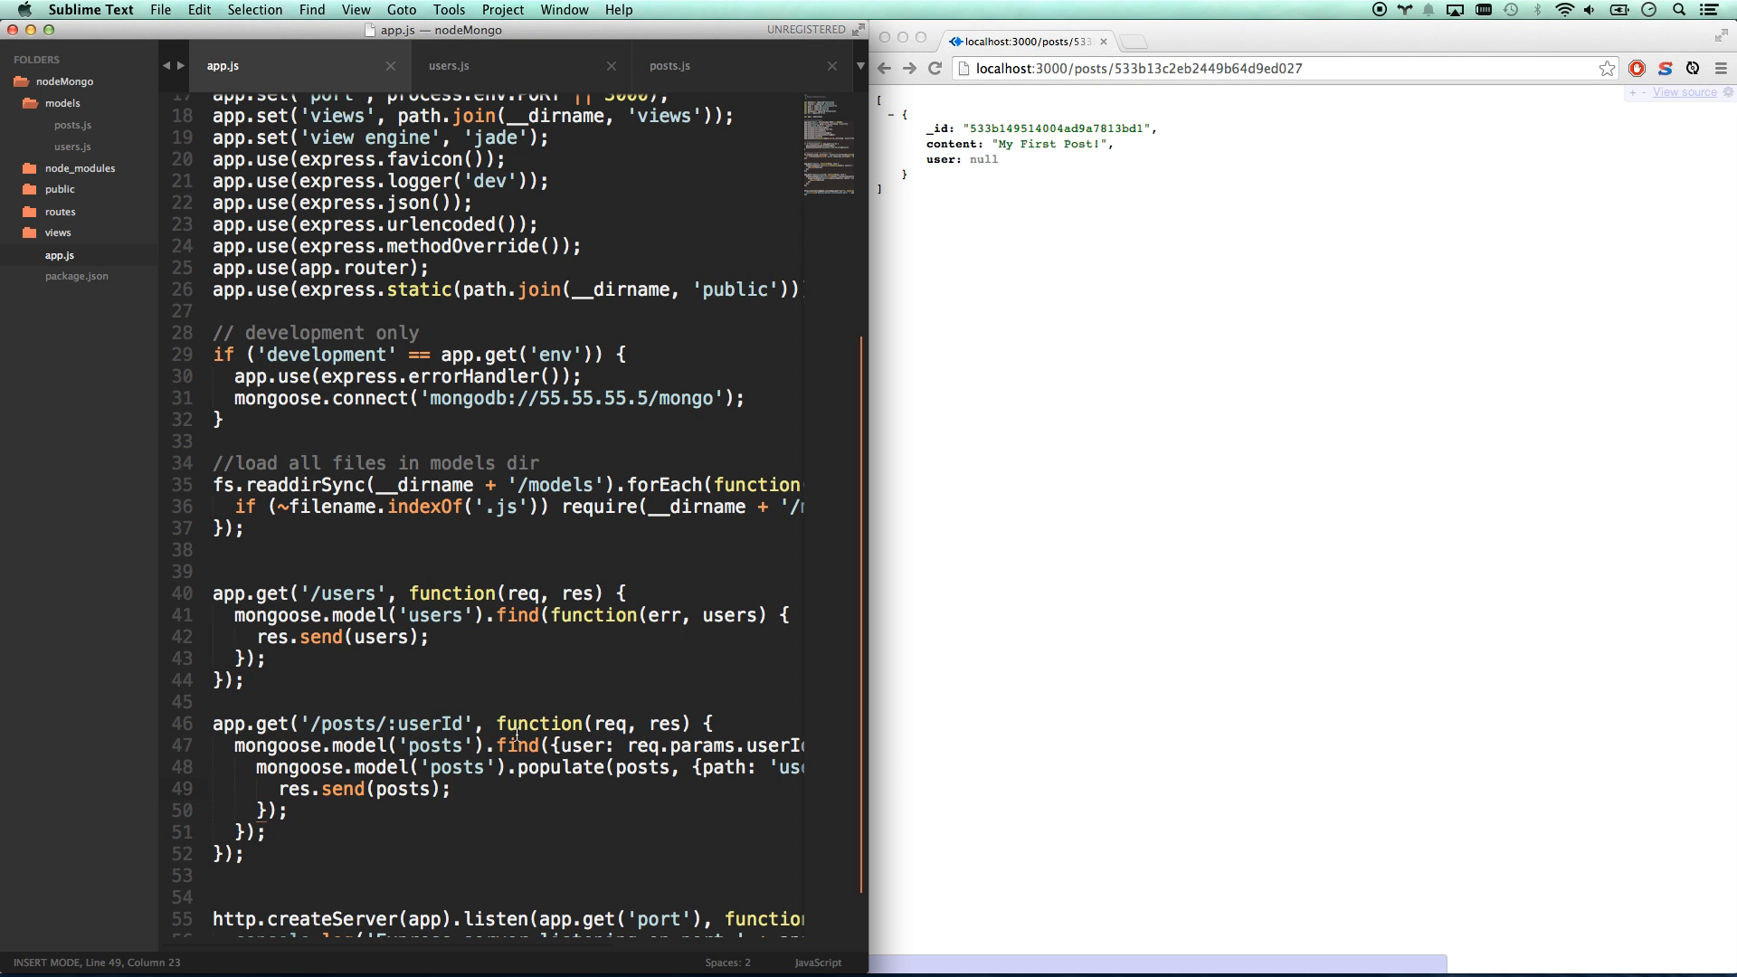
pyautogui.moveTo(544, 766); pyautogui.dragTo(771, 768)
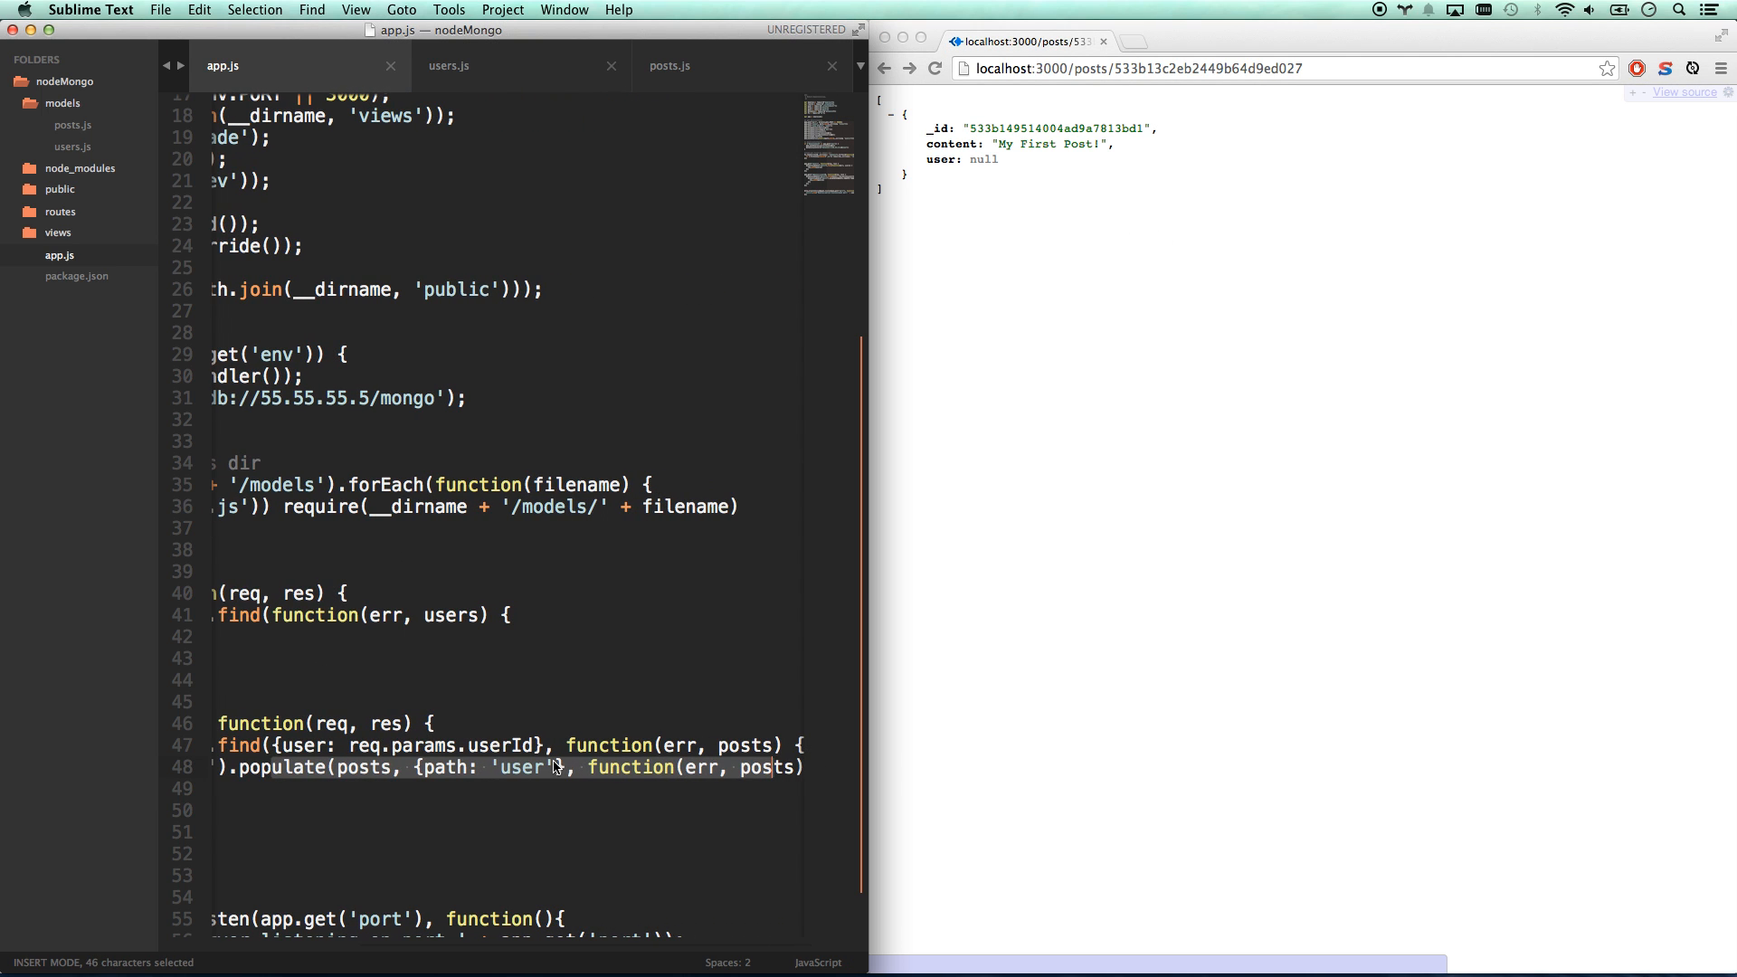
pyautogui.moveTo(491, 766); pyautogui.dragTo(182, 762)
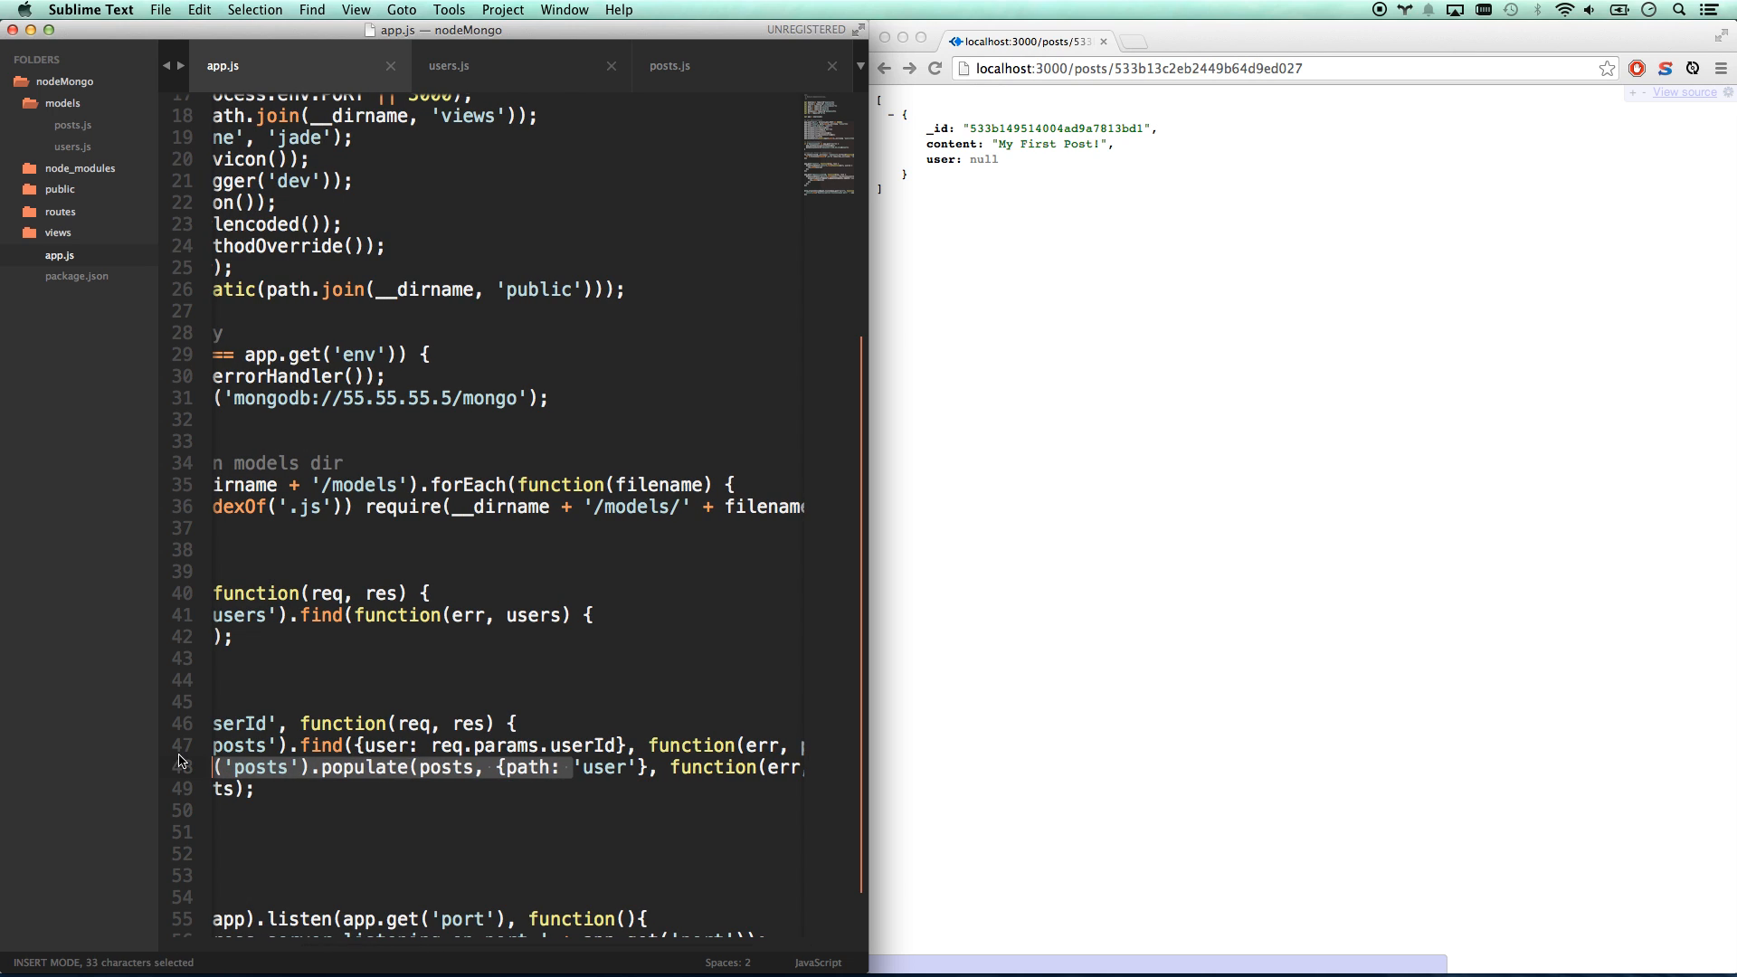
pyautogui.click(183, 762)
# - Rewrite user as { type: Schema.ObjectId, ref: 'users' } in the posts schema and save posts.js
pyautogui.click(670, 67)
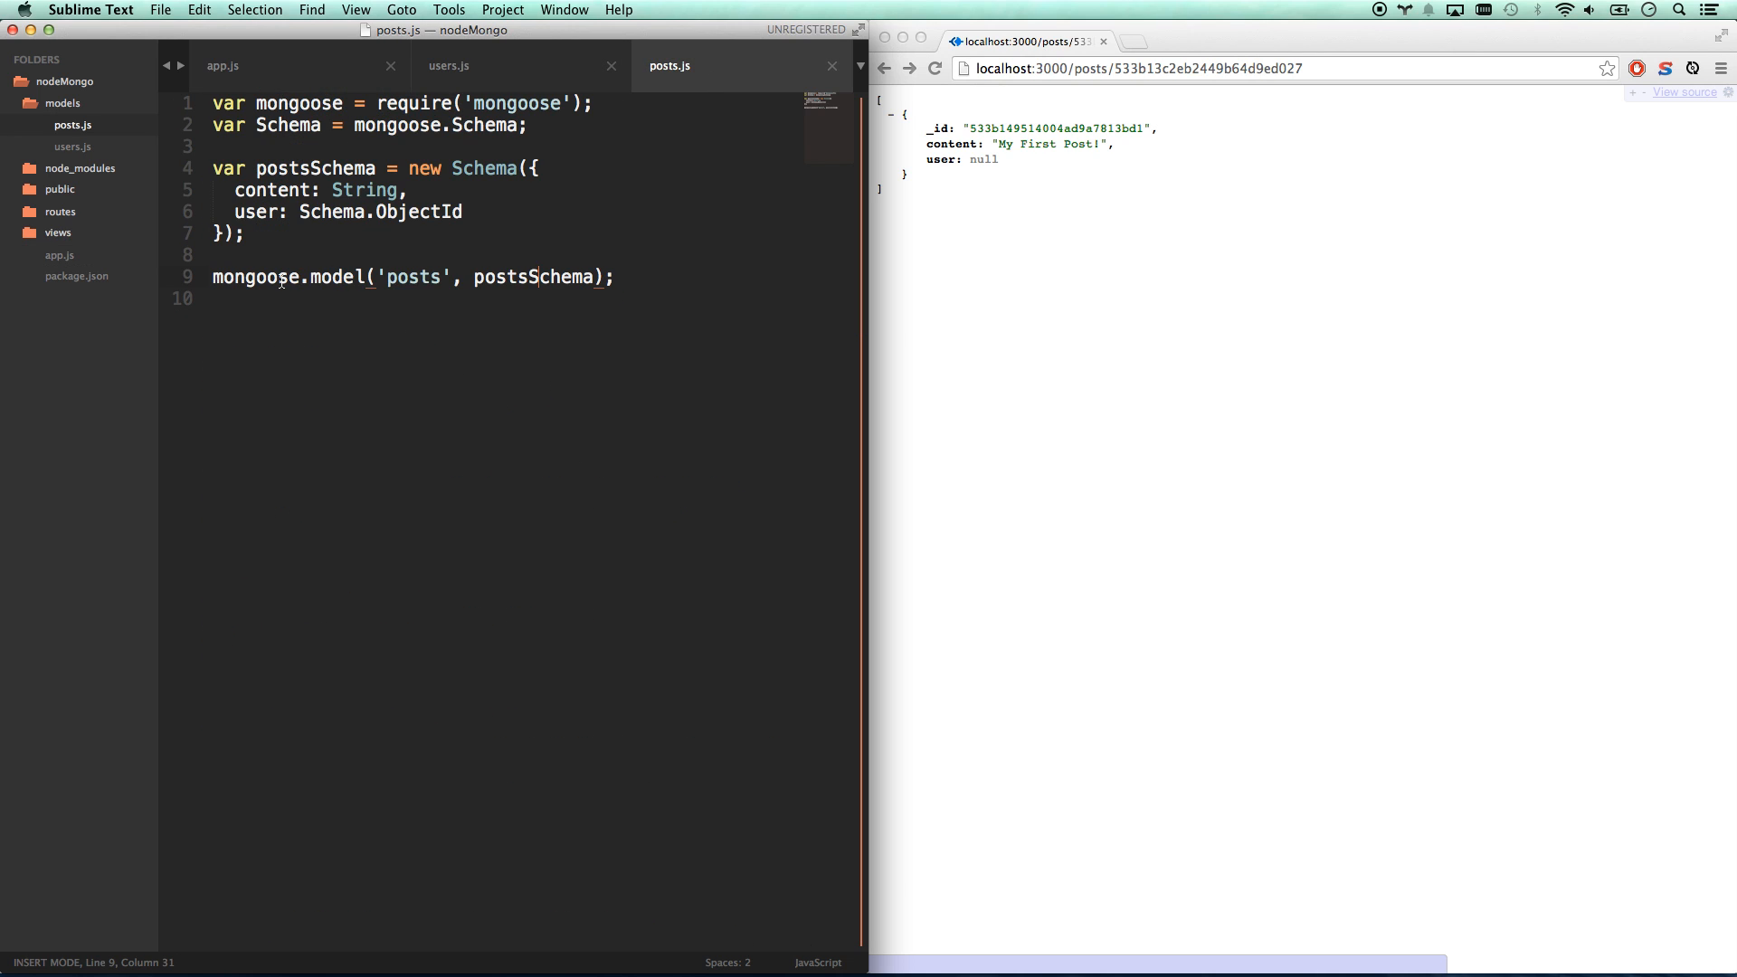
pyautogui.click(301, 211)
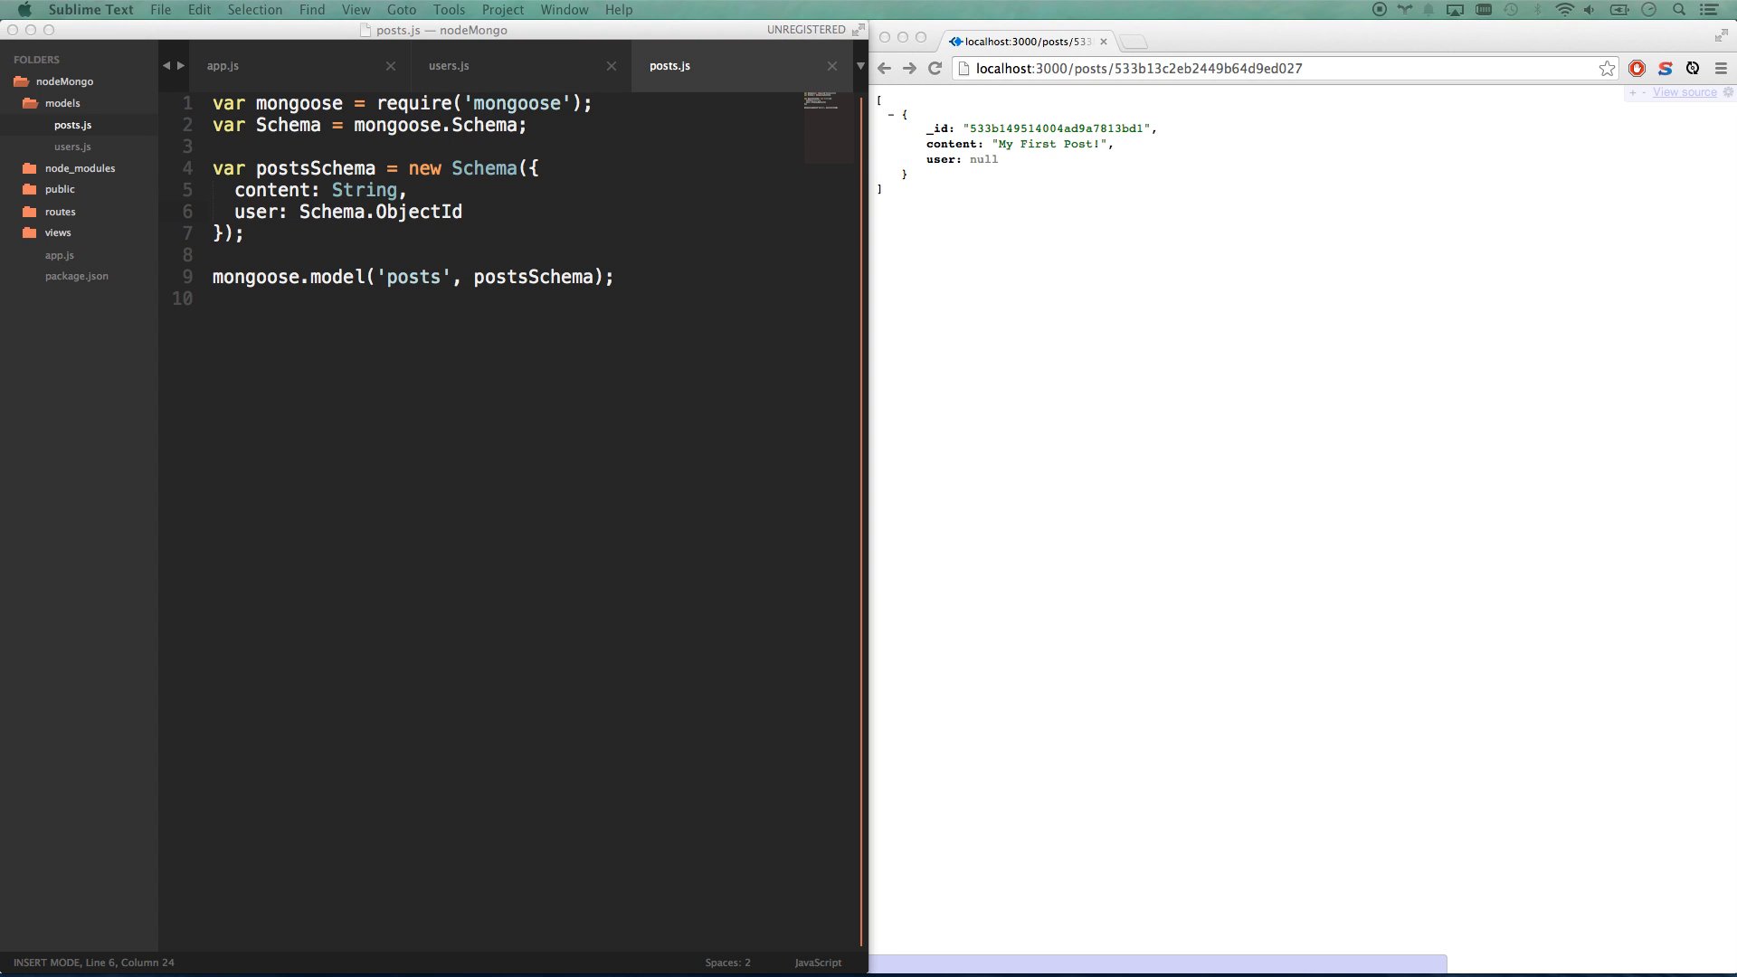
pyautogui.click(298, 212)
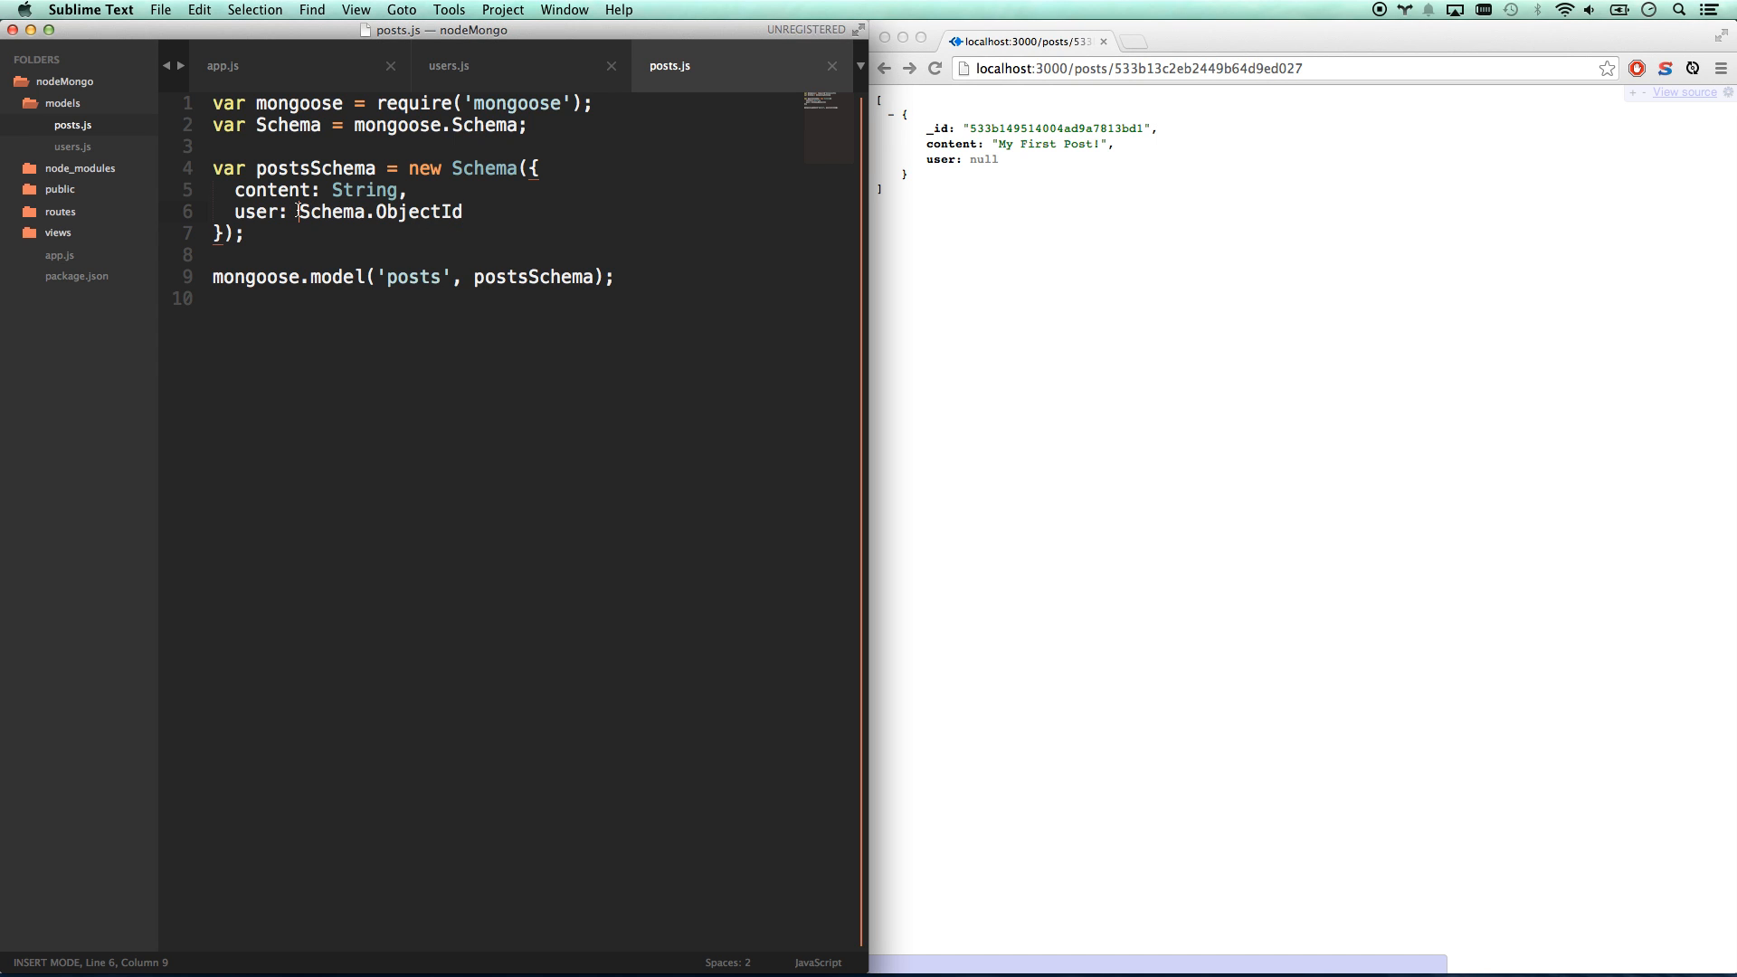
pyautogui.write('{')
pyautogui.press('Return')
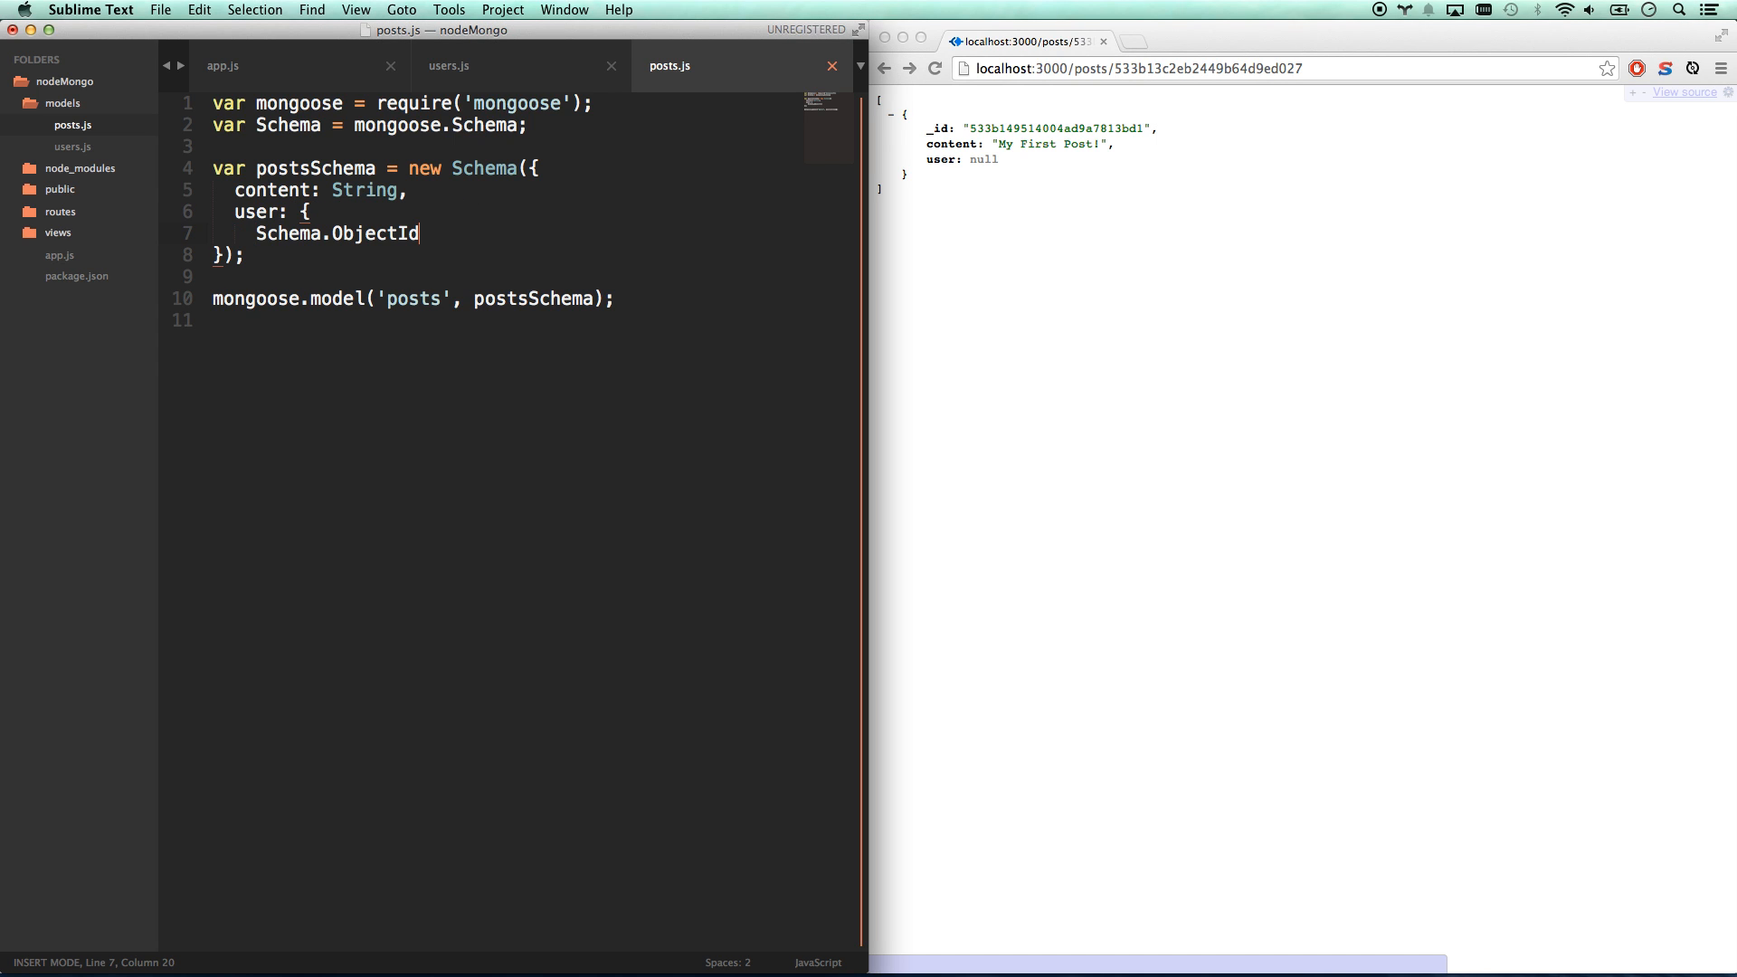
pyautogui.write(',')
pyautogui.press('Return')
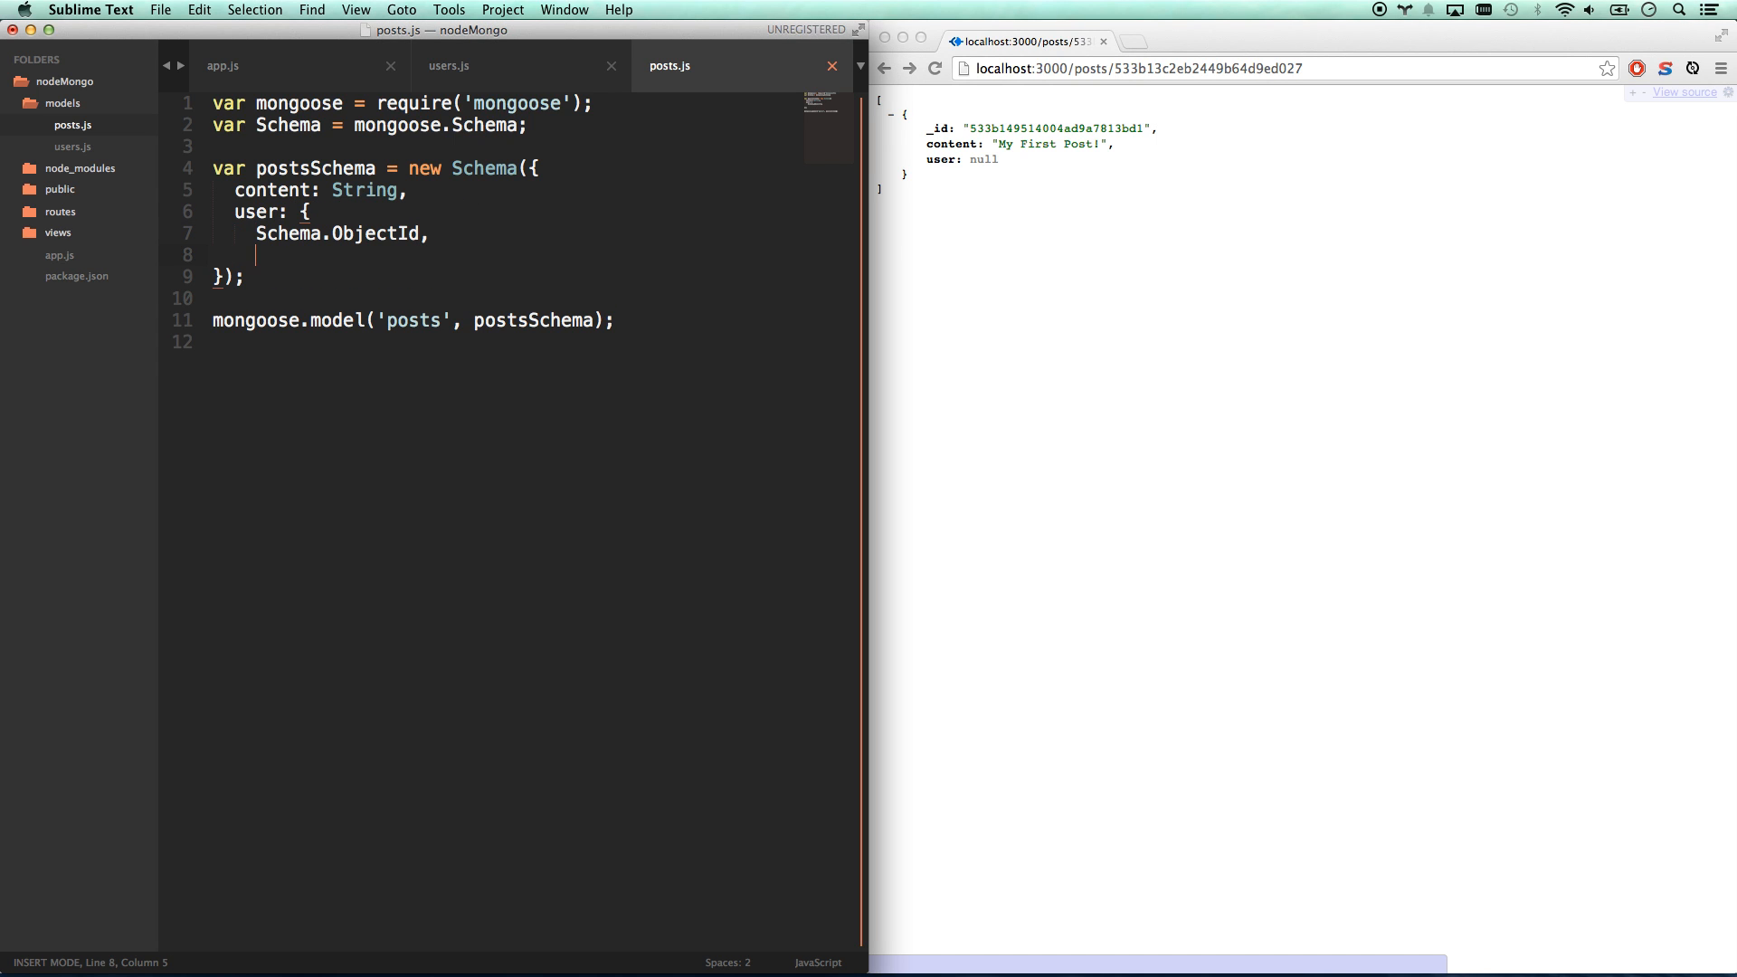
pyautogui.press('Return')
pyautogui.write('}')
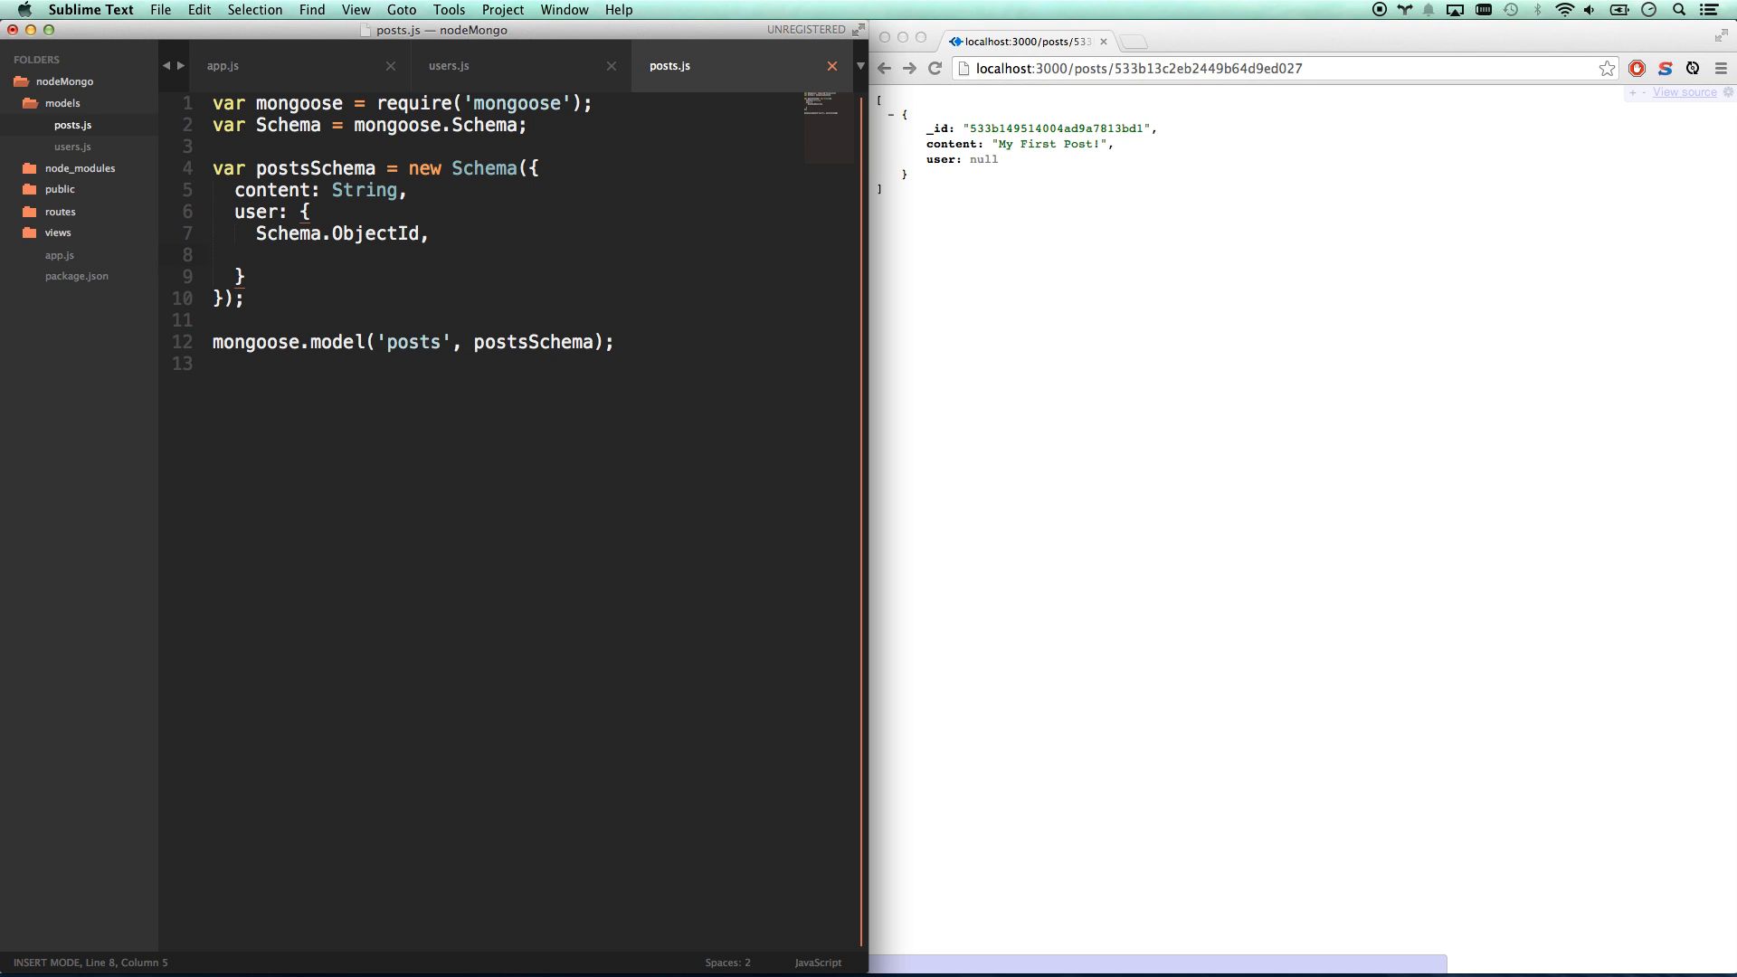
pyautogui.press('Up')
pyautogui.write('type')
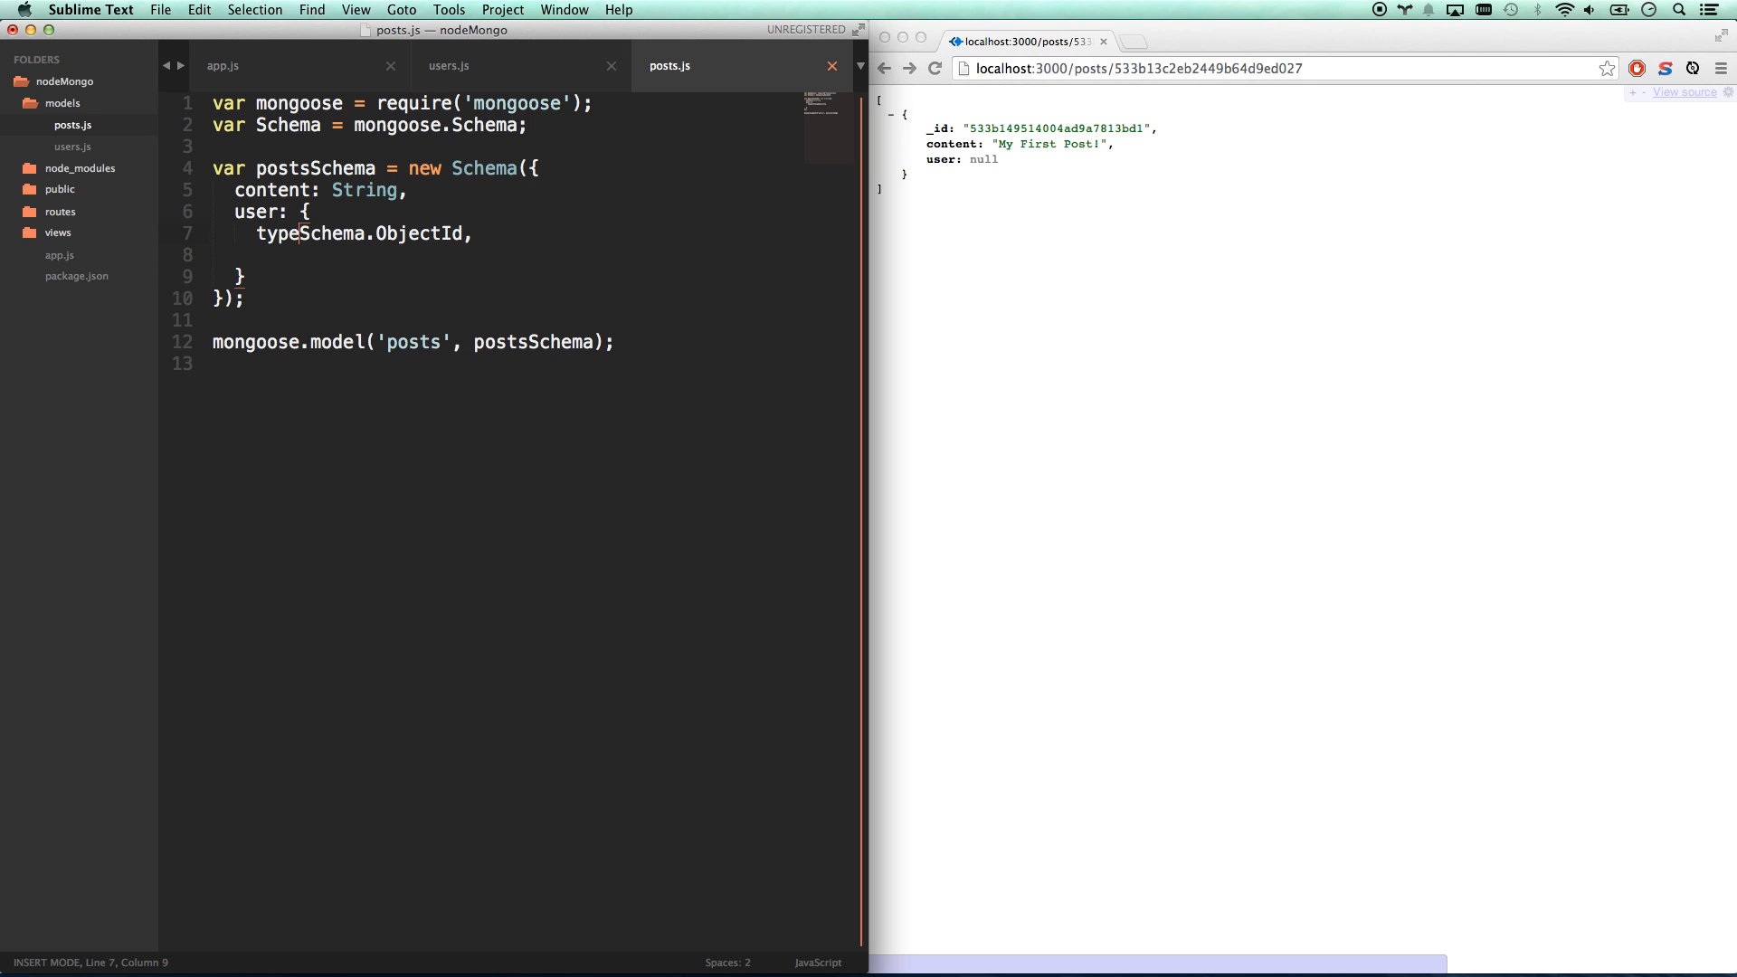
pyautogui.write(': ')
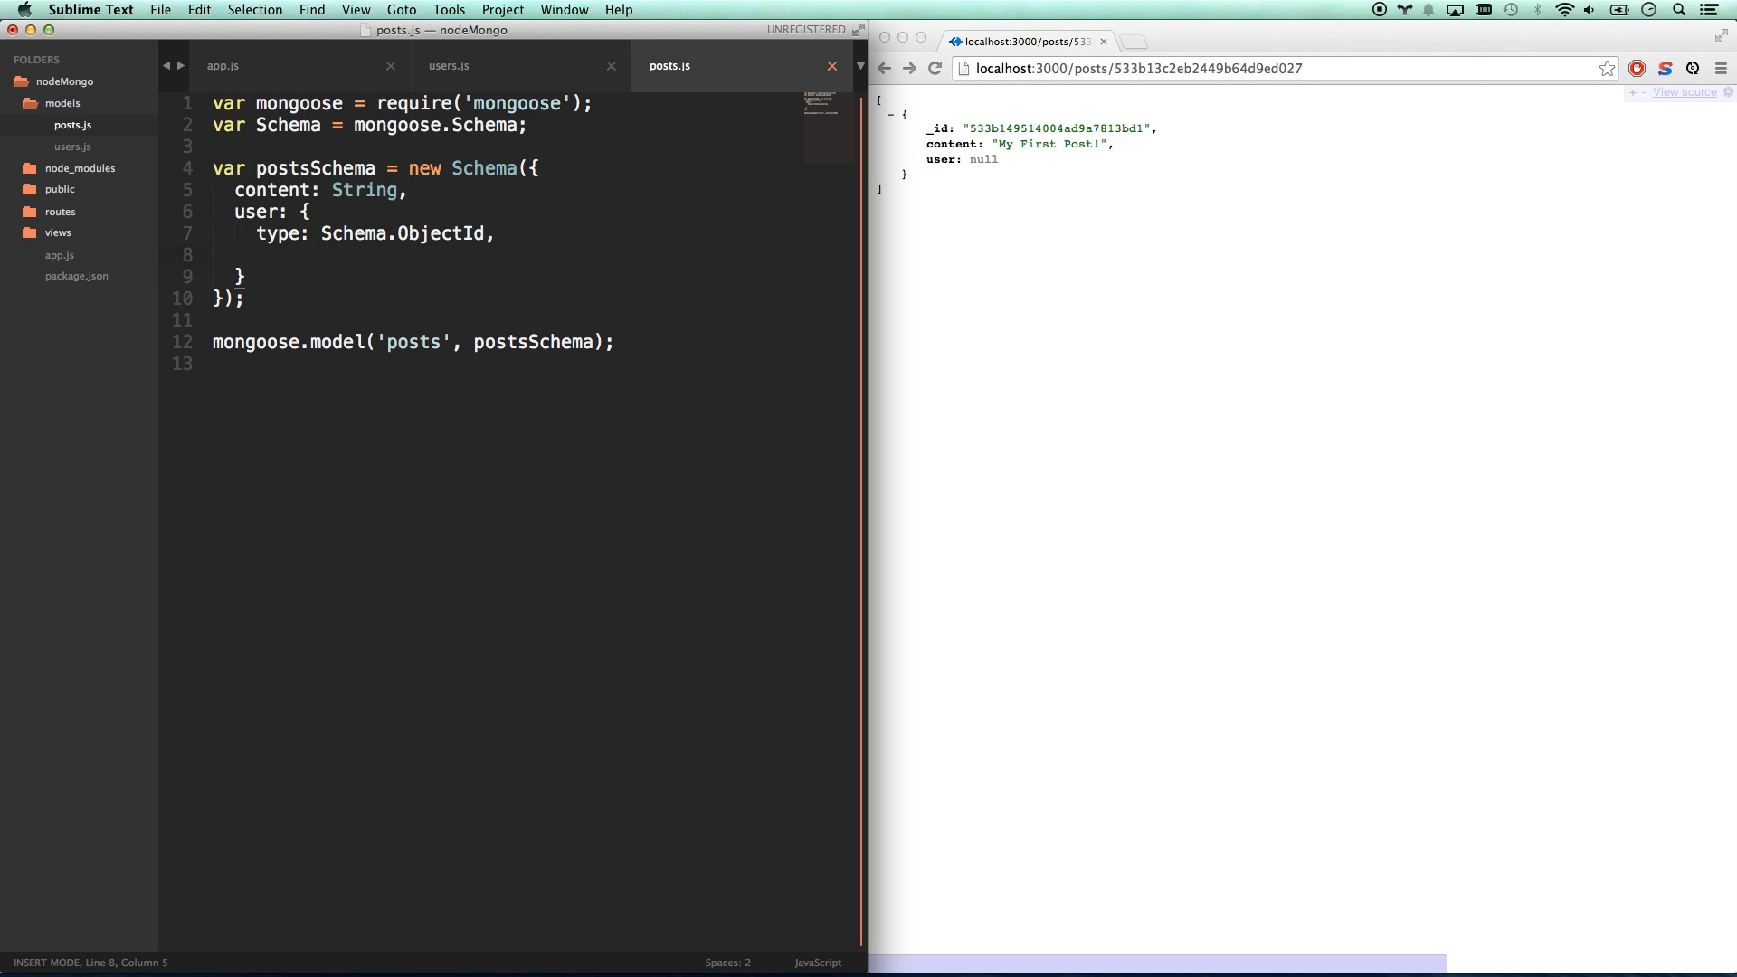
pyautogui.write('ref')
pyautogui.write(": 'users'")
pyautogui.hotkey('ctrl', 's')
# - Reload the posts page in Chrome, confirm the populated Will Stern user, and copy the JSON response
pyautogui.click(1603, 293)
pyautogui.press('super+r')
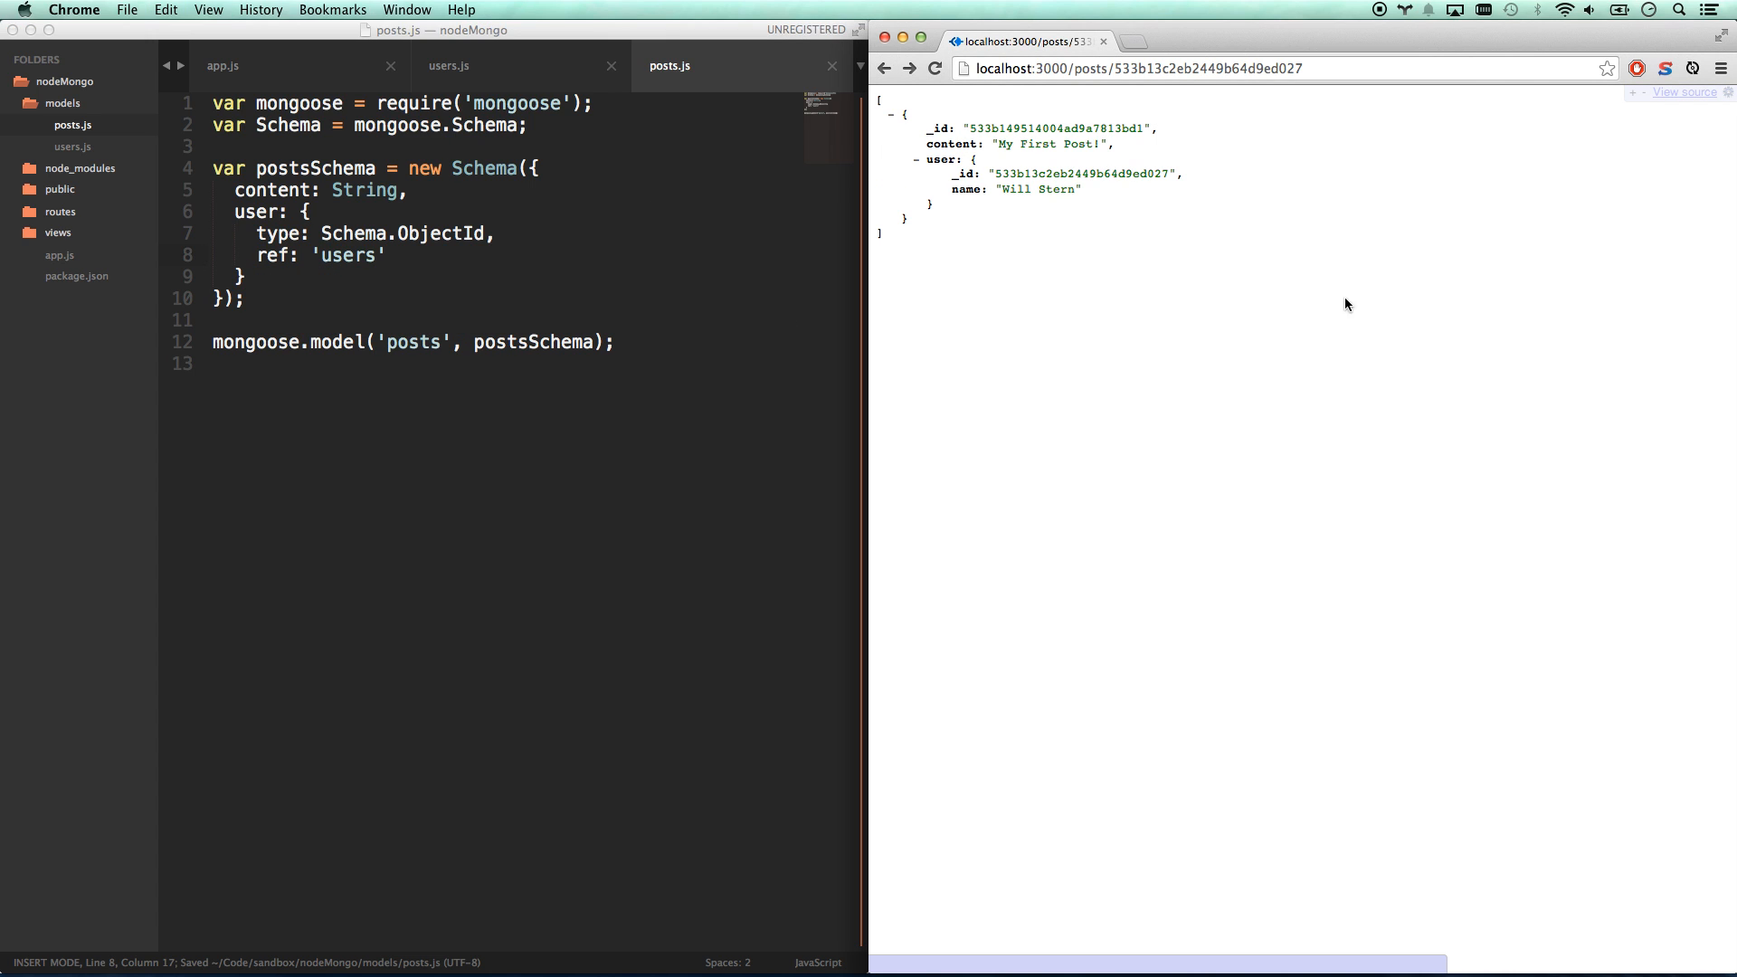
pyautogui.click(542, 280)
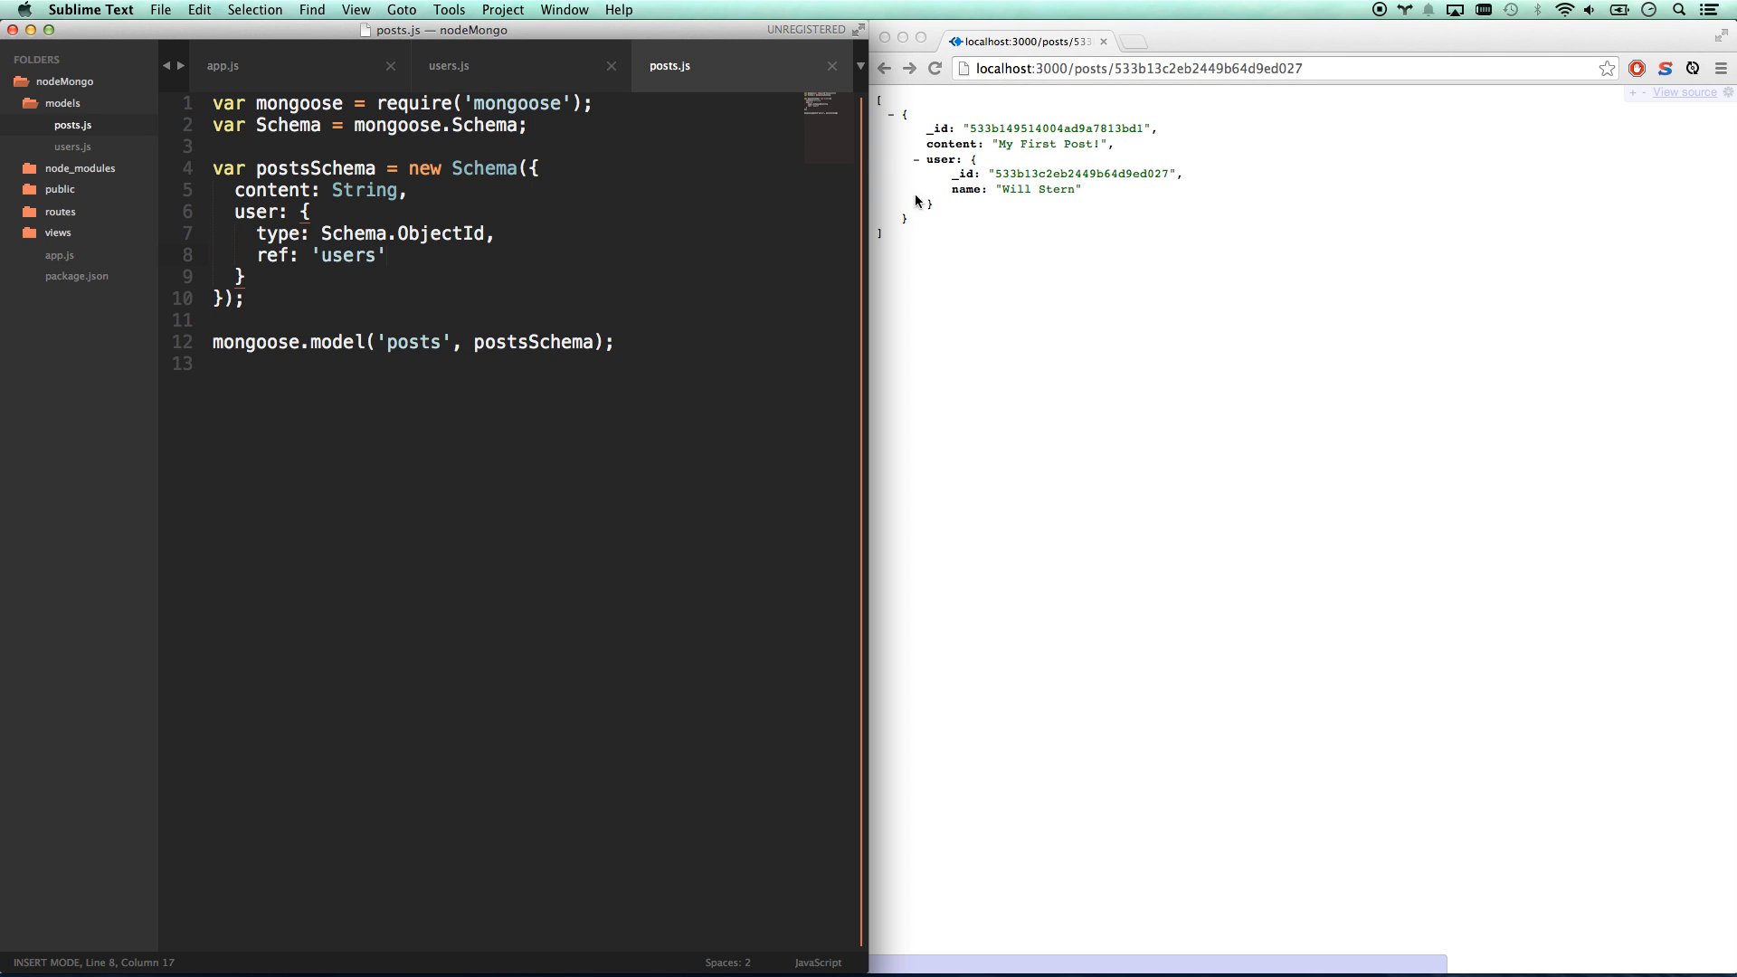
pyautogui.click(985, 228)
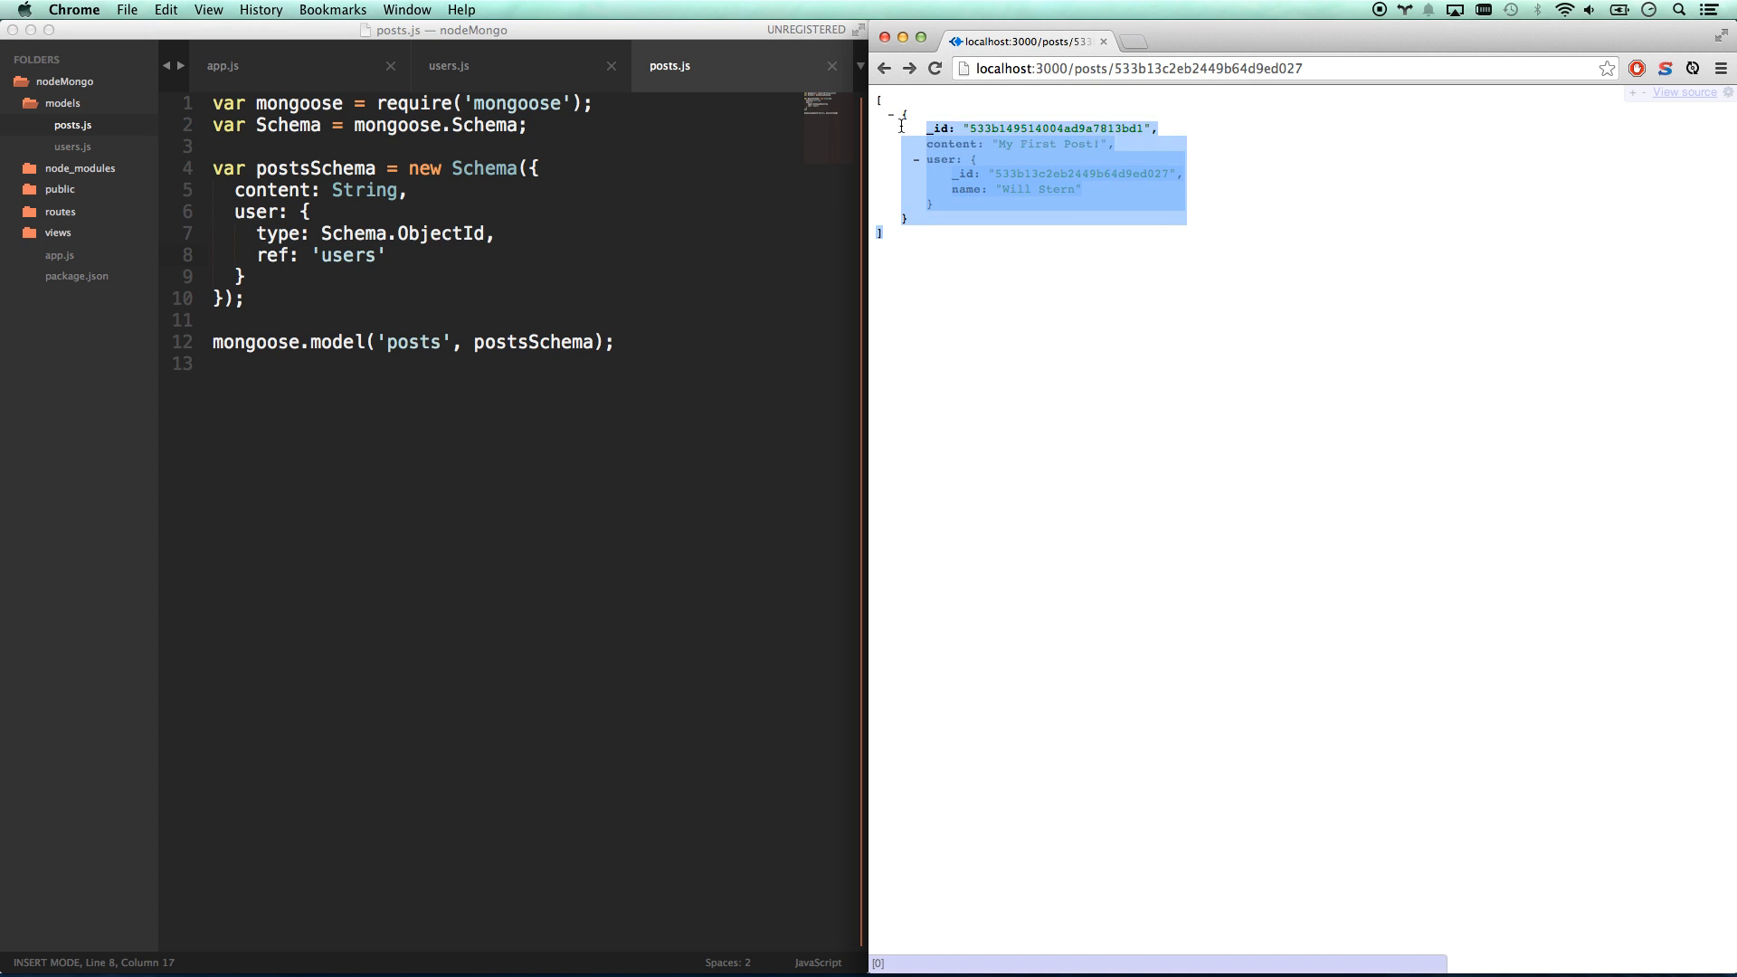
pyautogui.moveTo(974, 278); pyautogui.dragTo(889, 114)
pyautogui.click(919, 235)
pyautogui.press('super+a')
pyautogui.press('super+c')
# - Switch back through users.js to the app.js tab at the '/posts/:userId' populate route
pyautogui.press('super+Tab')
pyautogui.hotkey('ctrl', 'shift', 'Tab')
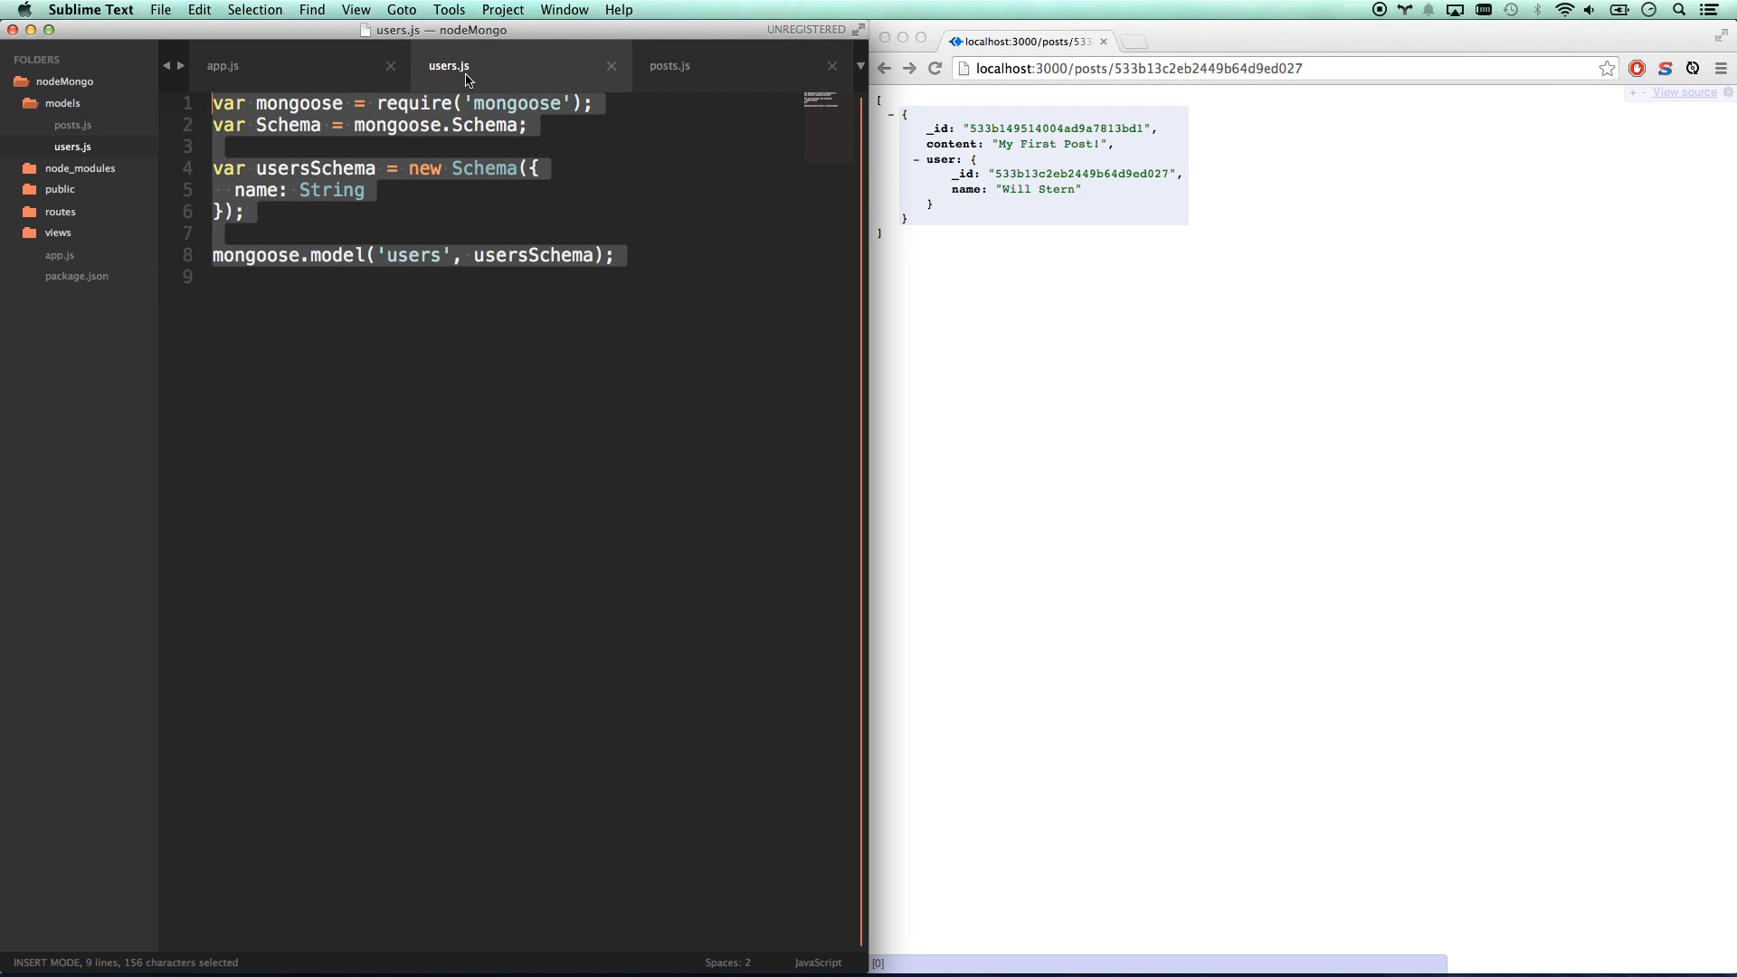
pyautogui.hotkey('ctrl', 'shift', 'Tab')
pyautogui.moveTo(504, 854); pyautogui.dragTo(215, 701)
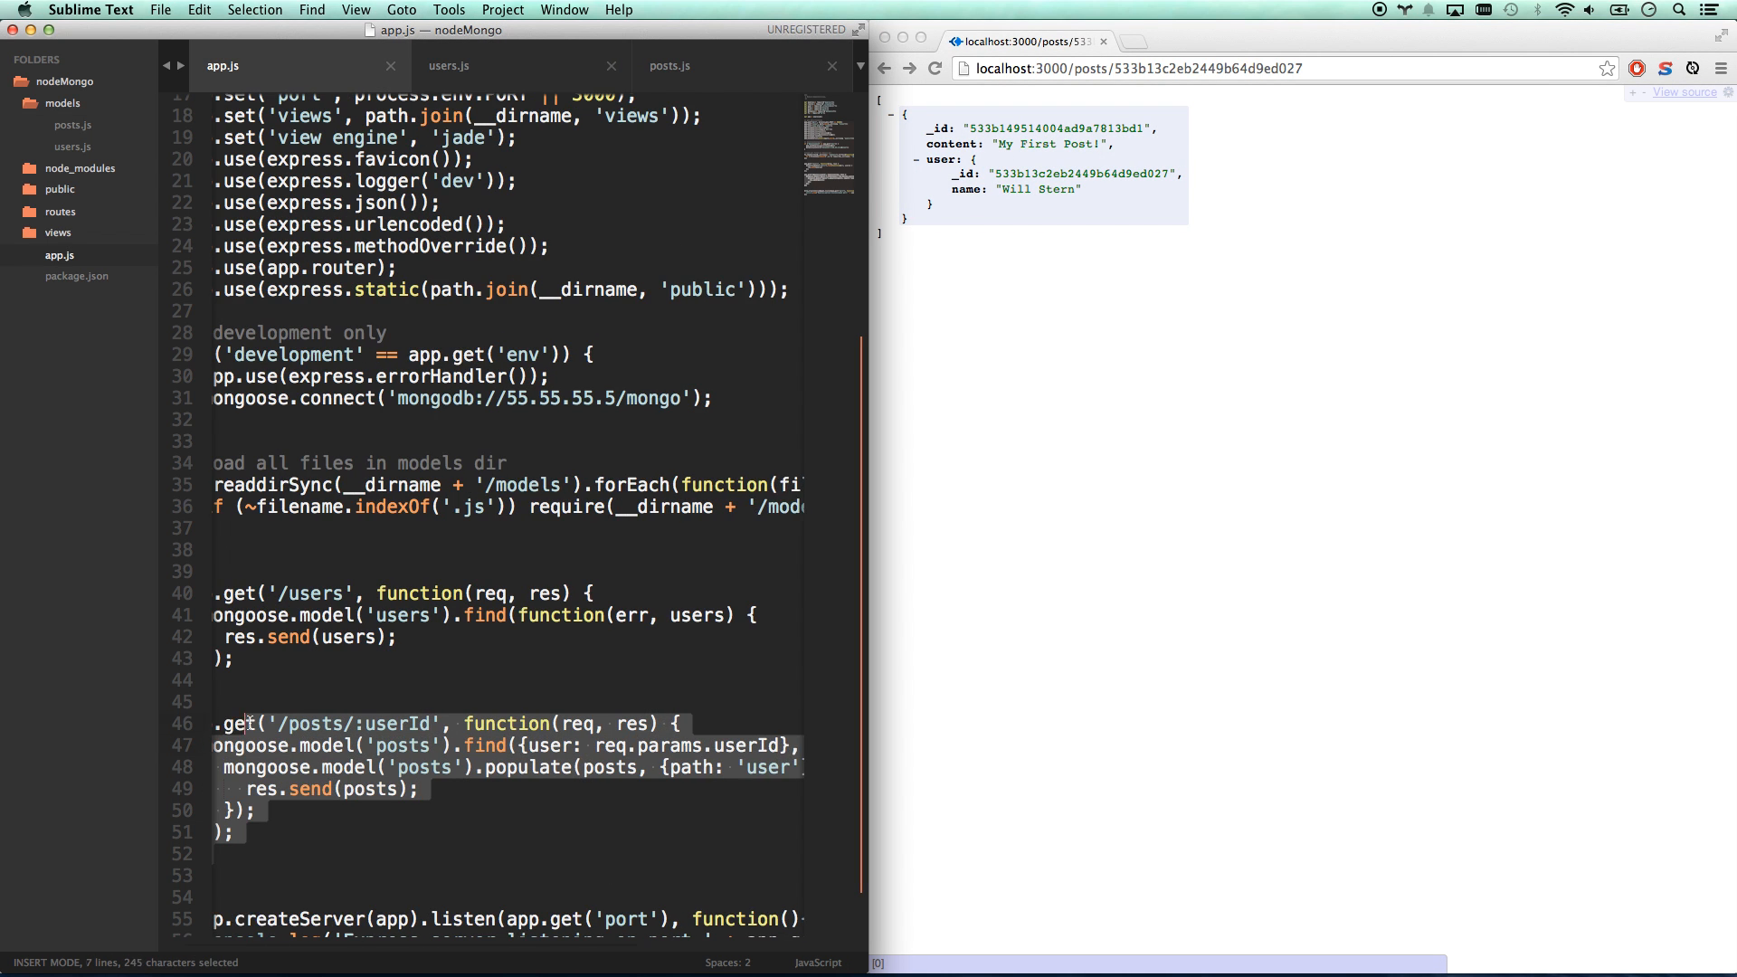
pyautogui.click(262, 566)
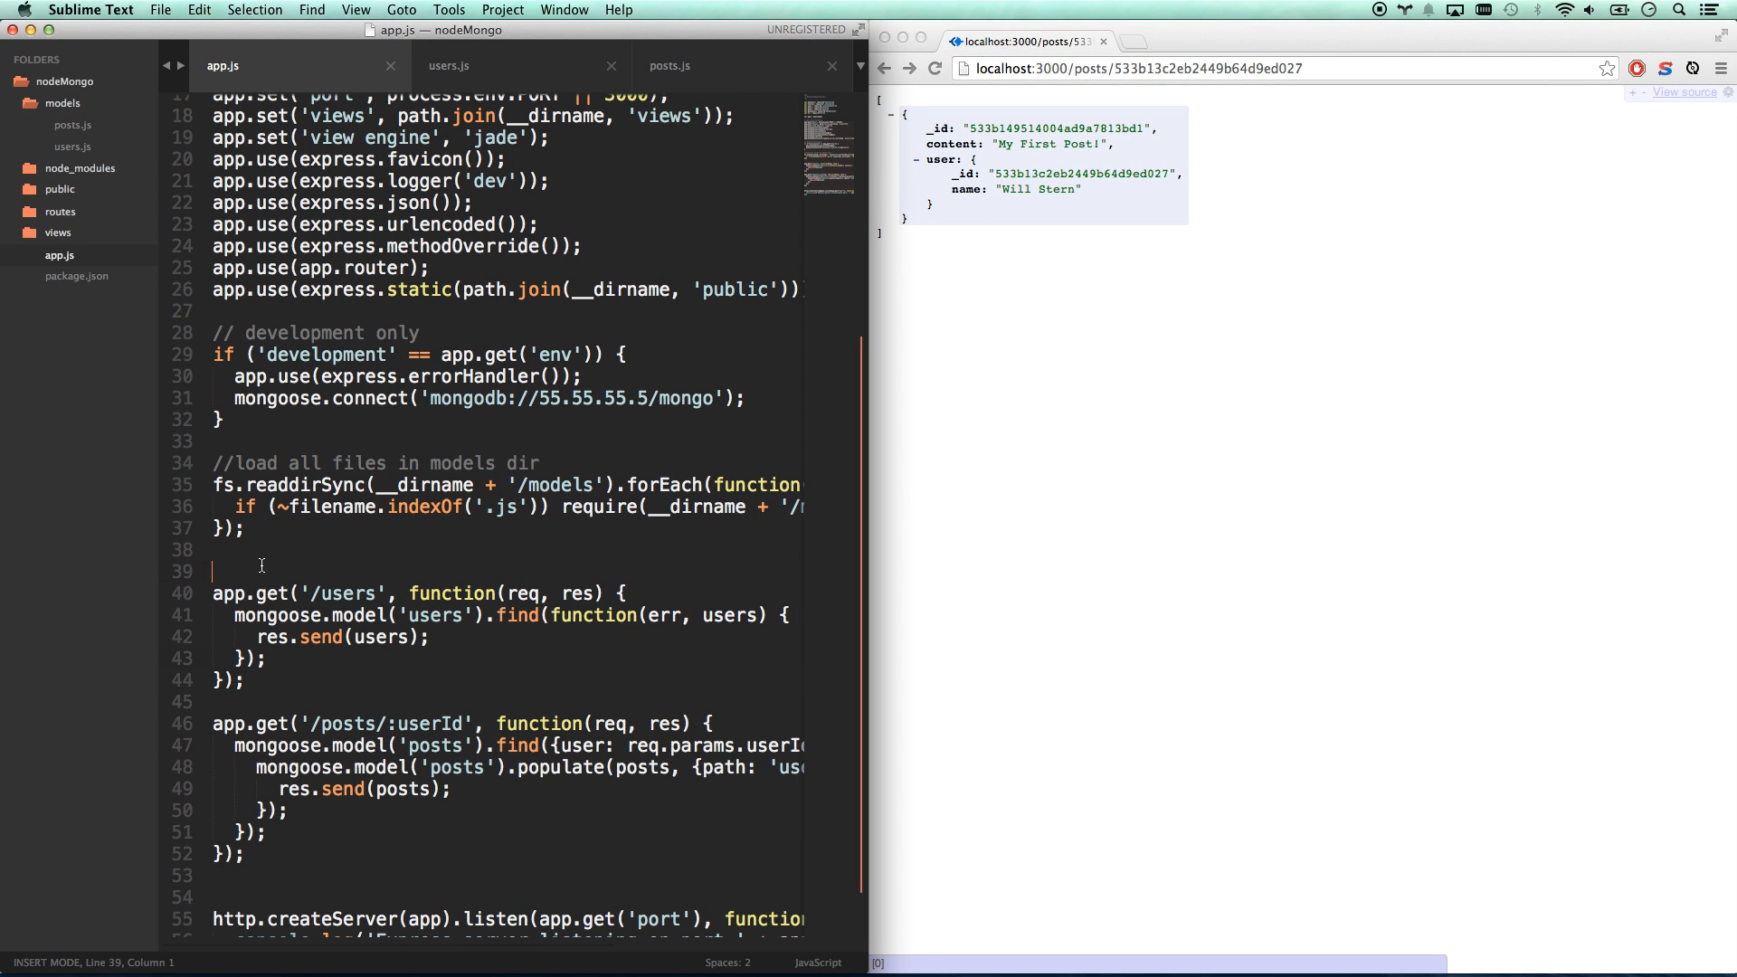